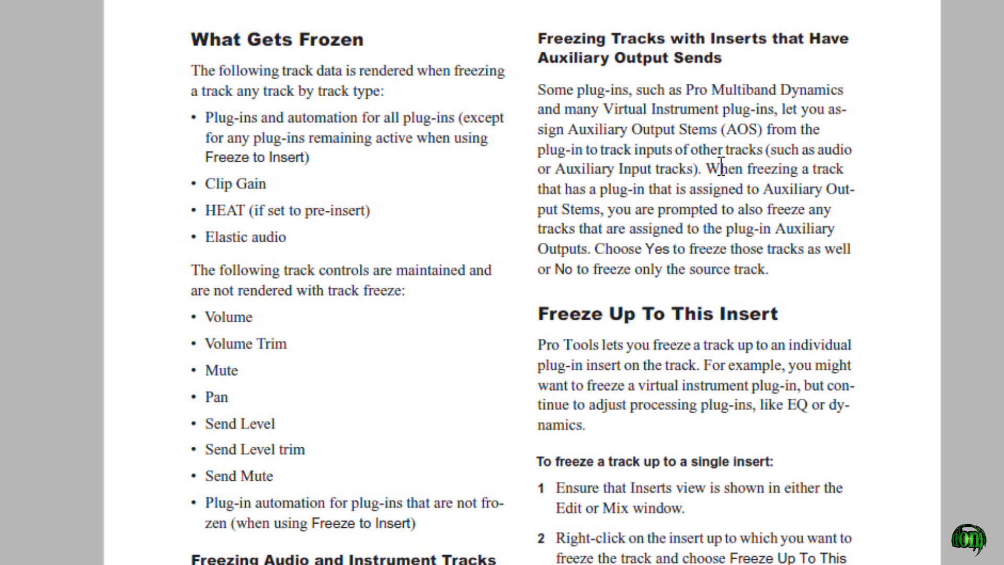
Read the manual's sections on freezing tracks with Auxiliary Output Sends, Freeze Up To This Insert, and editing restrictions on frozen tracks.
{"action": "left_click_drag", "start_coordinate": [706, 169], "coordinate": [832, 258]}
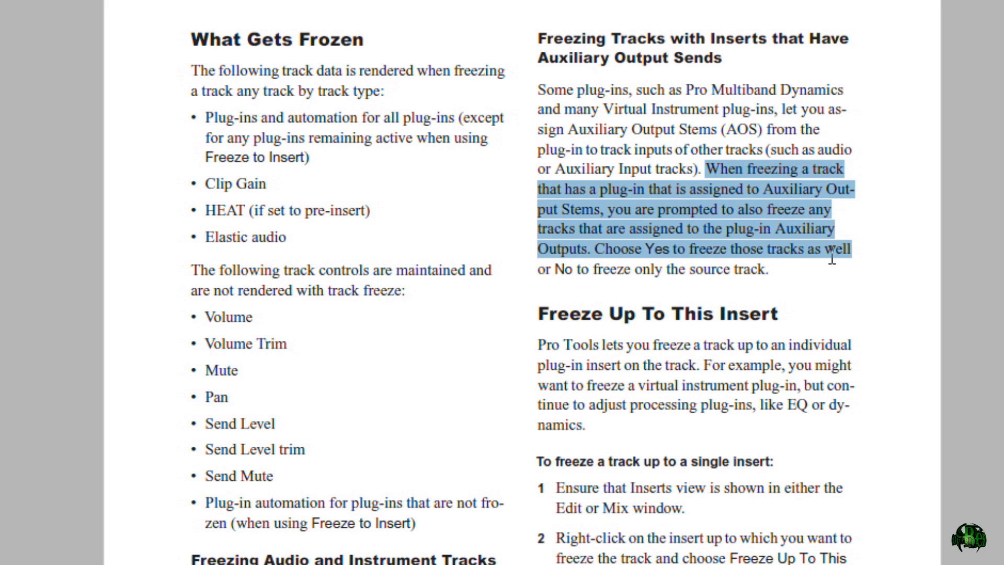
{"action": "key", "text": "Right"}
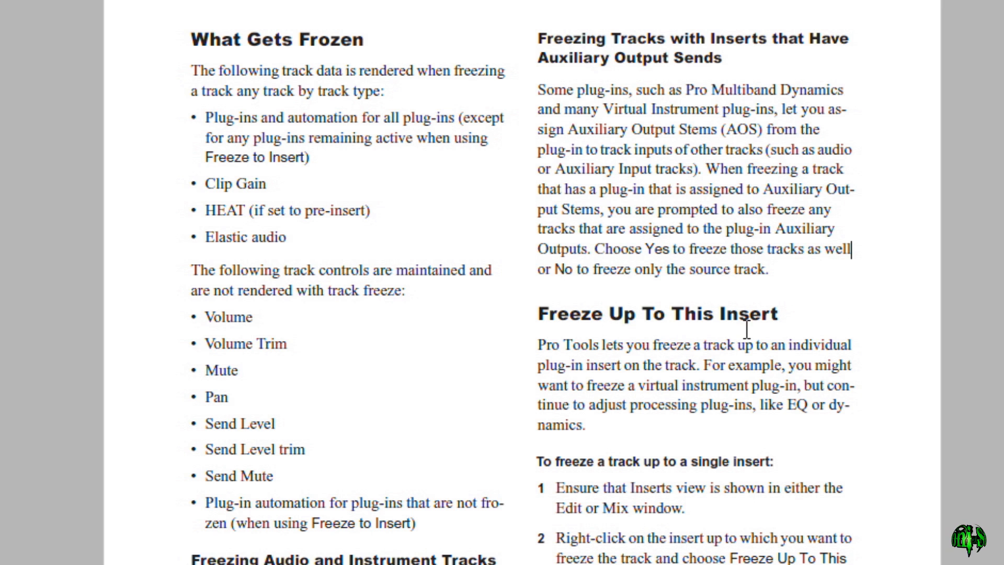
{"action": "scroll", "coordinate": [755, 365], "scroll_direction": "down", "scroll_amount": 10}
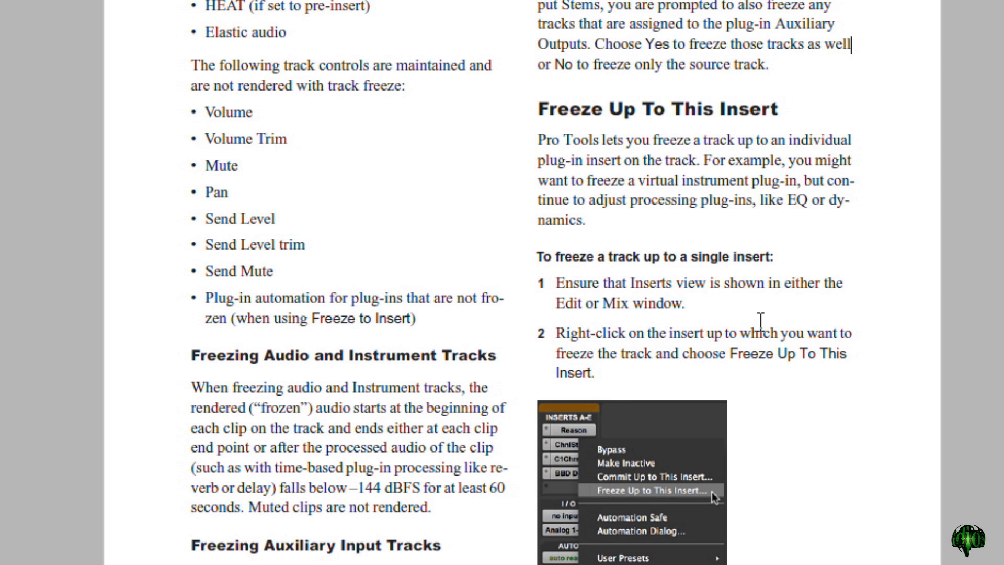
{"action": "scroll", "coordinate": [513, 293], "scroll_direction": "down", "scroll_amount": 6}
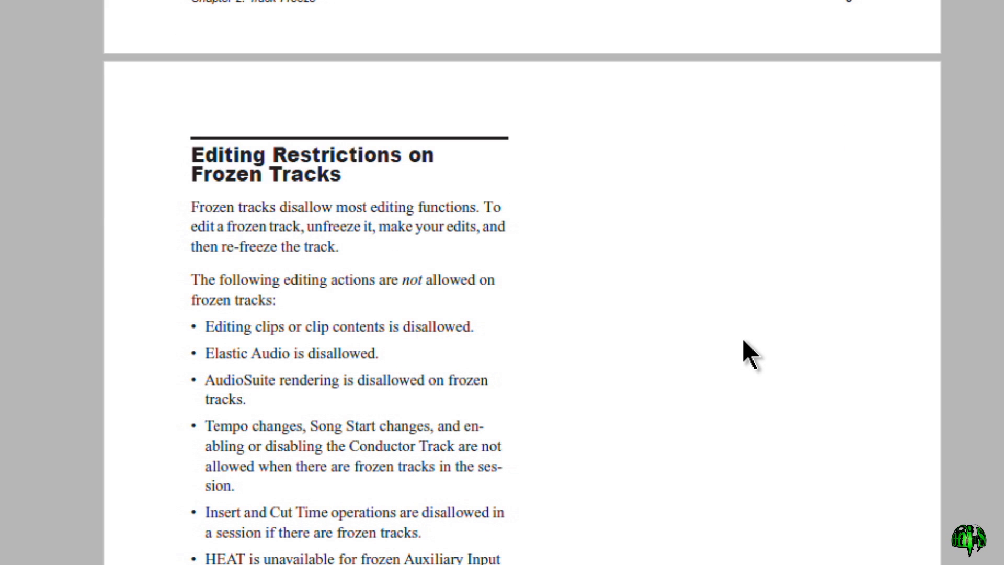
{"action": "scroll", "coordinate": [523, 283], "scroll_direction": "down", "scroll_amount": 3}
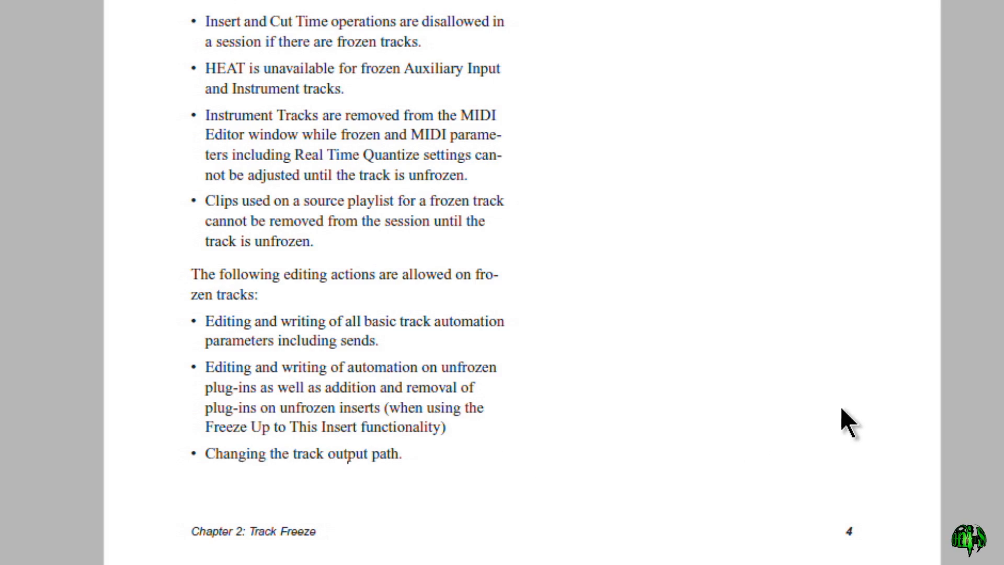
Return to the manual's Track Freeze section and examine the note on freezing all selected tracks versus all audio, Auxiliary Input and Instrument tracks.
{"action": "scroll", "coordinate": [522, 282], "scroll_direction": "down", "scroll_amount": 6}
{"action": "scroll", "coordinate": [522, 282], "scroll_direction": "up", "scroll_amount": 20}
{"action": "scroll", "coordinate": [522, 282], "scroll_direction": "down", "scroll_amount": 12}
{"action": "scroll", "coordinate": [522, 283], "scroll_direction": "up", "scroll_amount": 20}
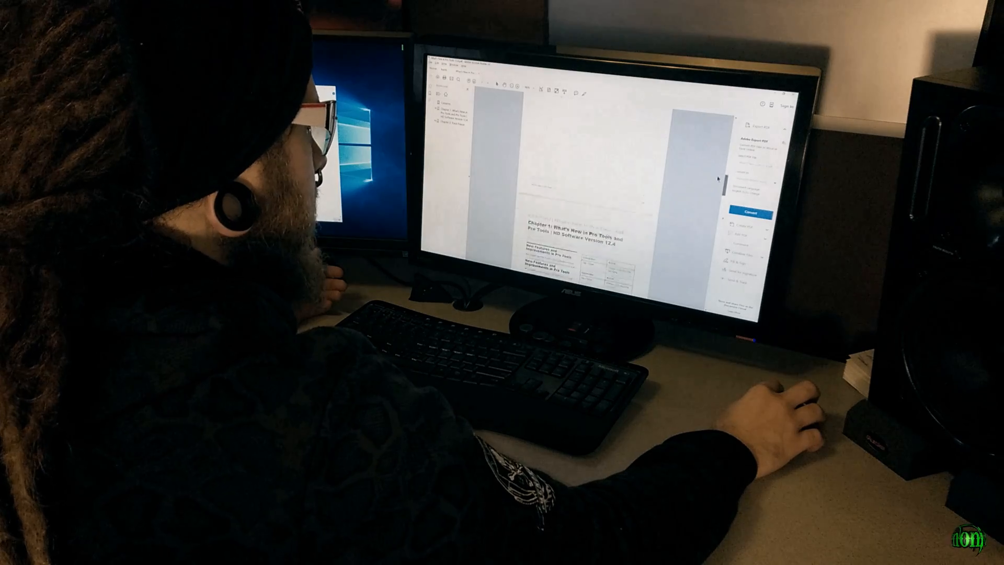
{"action": "scroll", "coordinate": [718, 179], "scroll_direction": "down", "scroll_amount": 10}
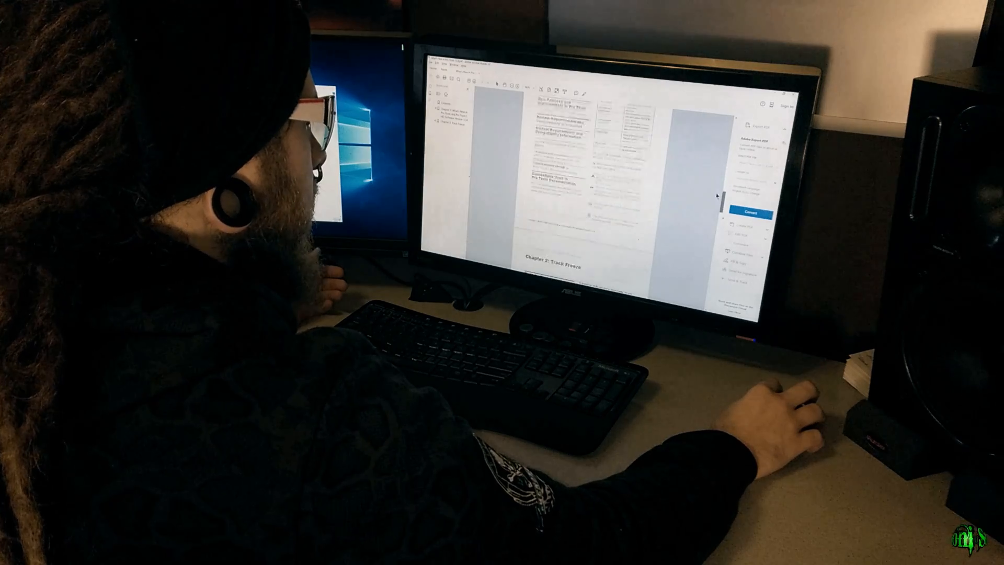
{"action": "scroll", "coordinate": [715, 210], "scroll_direction": "down", "scroll_amount": 3}
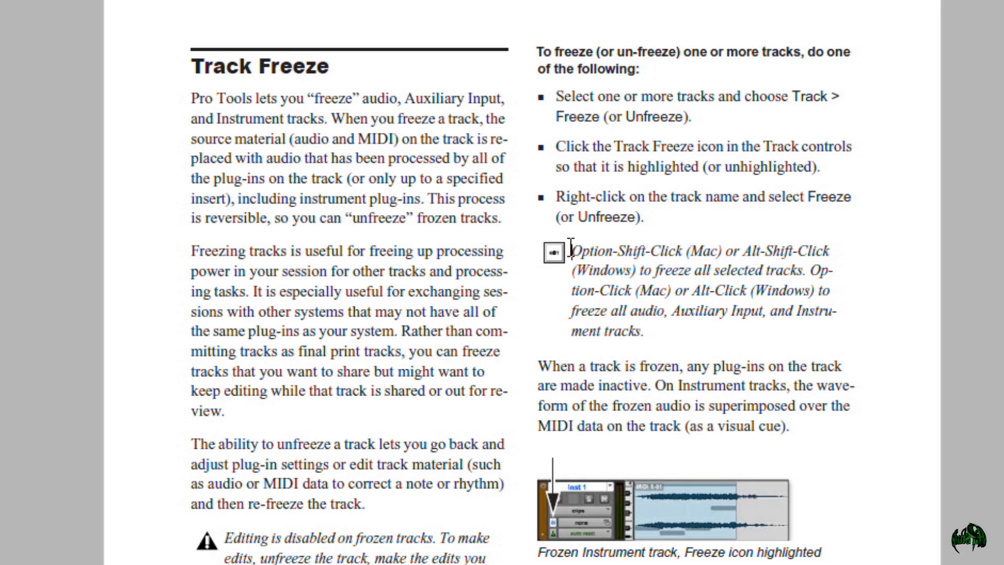
{"action": "left_click_drag", "start_coordinate": [571, 248], "coordinate": [764, 247]}
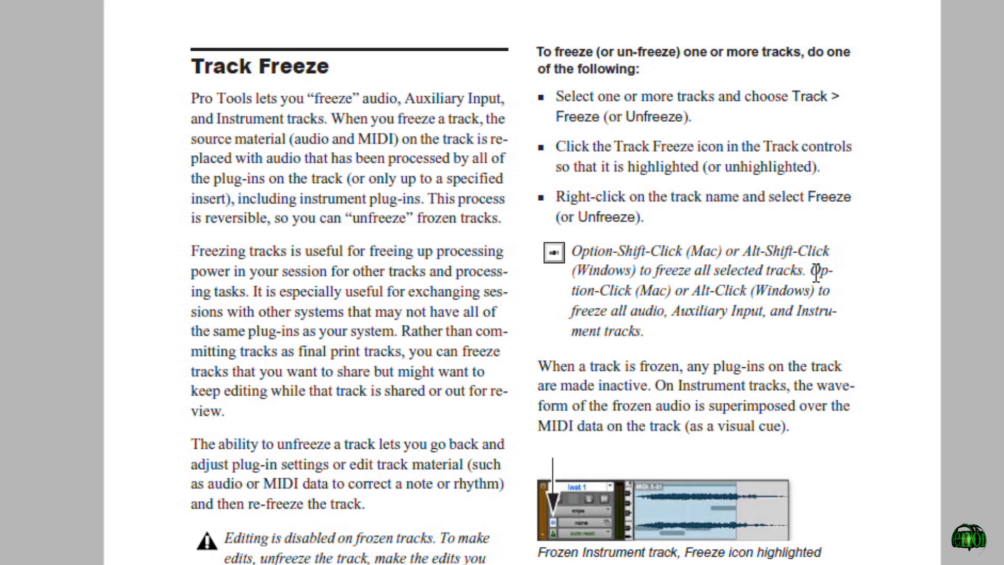
{"action": "left_click_drag", "start_coordinate": [816, 272], "coordinate": [823, 314]}
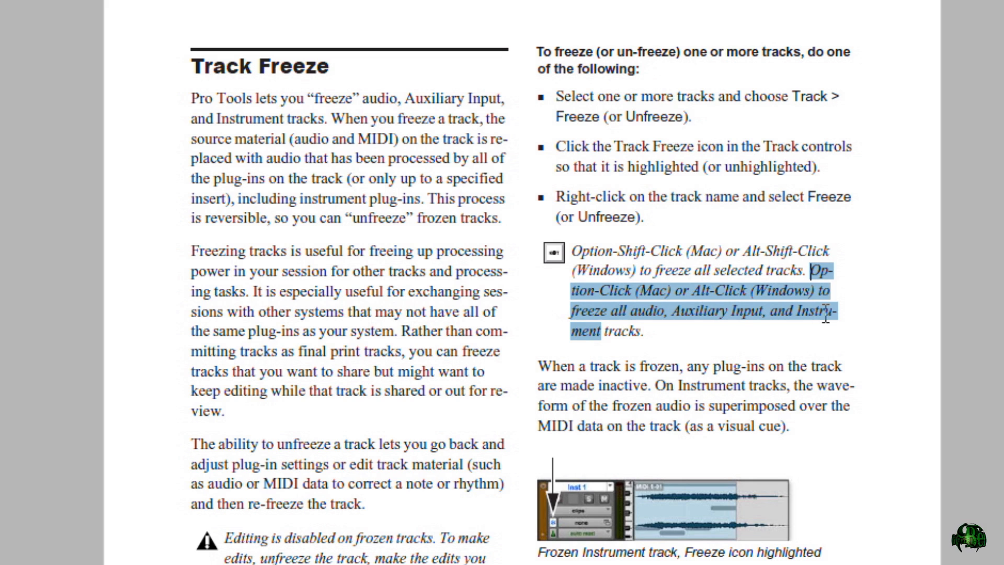
{"action": "left_click_drag", "start_coordinate": [845, 328], "coordinate": [633, 332]}
{"action": "left_click", "coordinate": [739, 278]}
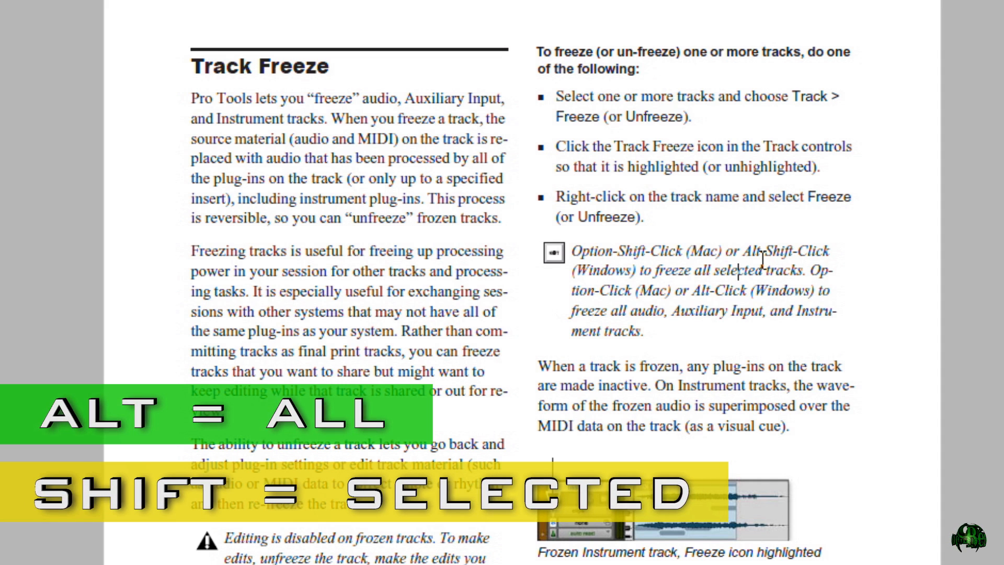
{"action": "left_click_drag", "start_coordinate": [576, 250], "coordinate": [801, 324]}
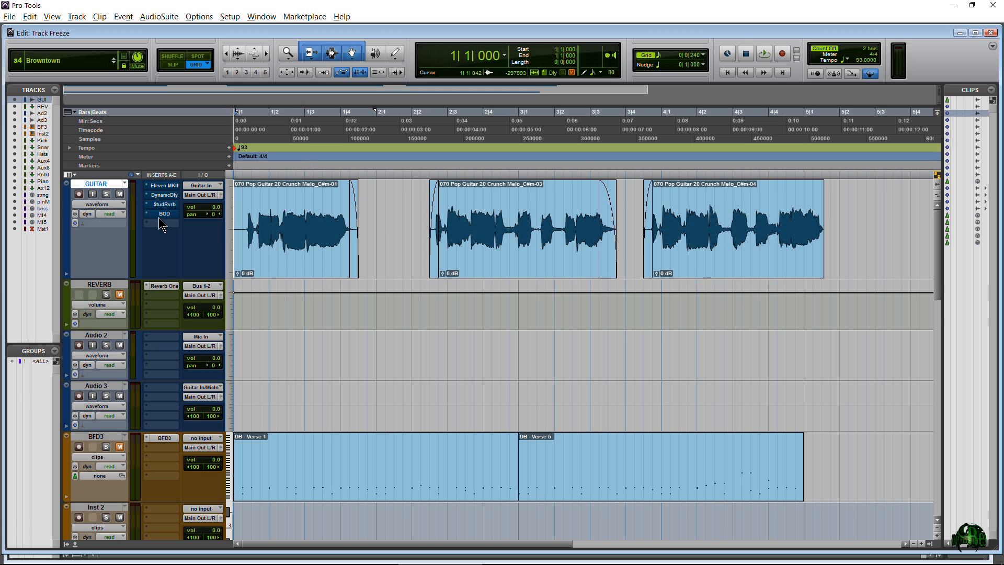
Switch to the Pro Tools session, audition the GUITAR track with its inserts bypassed, and view those inserts in the Mix and Edit windows.
{"action": "key", "text": "space"}
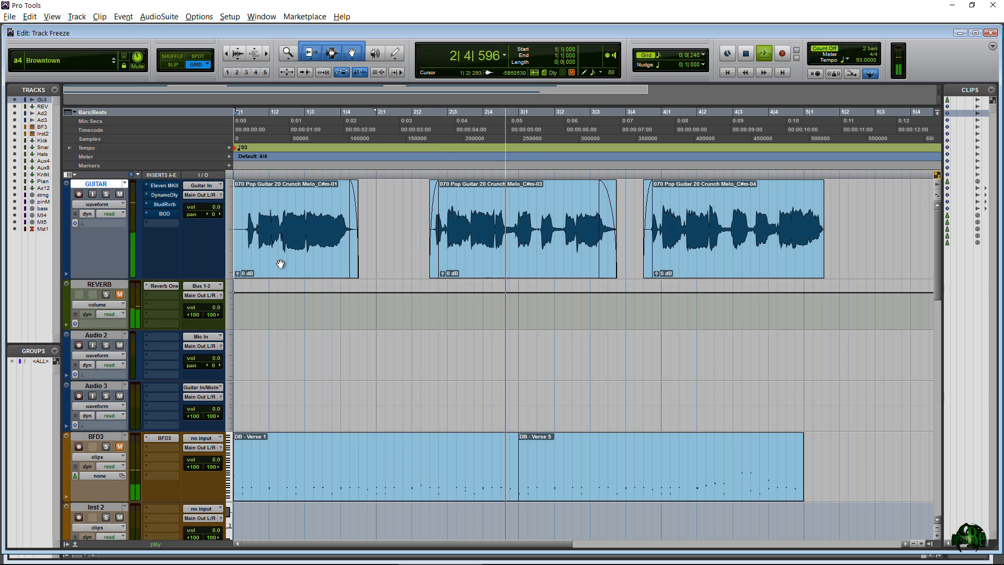
{"action": "key", "text": "space"}
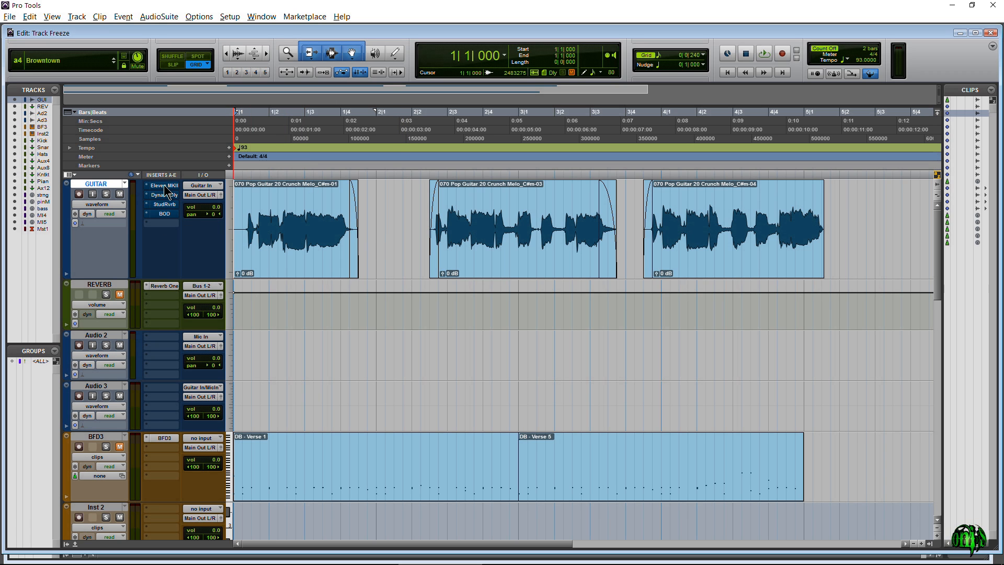
{"action": "key", "text": "ctrl+equal"}
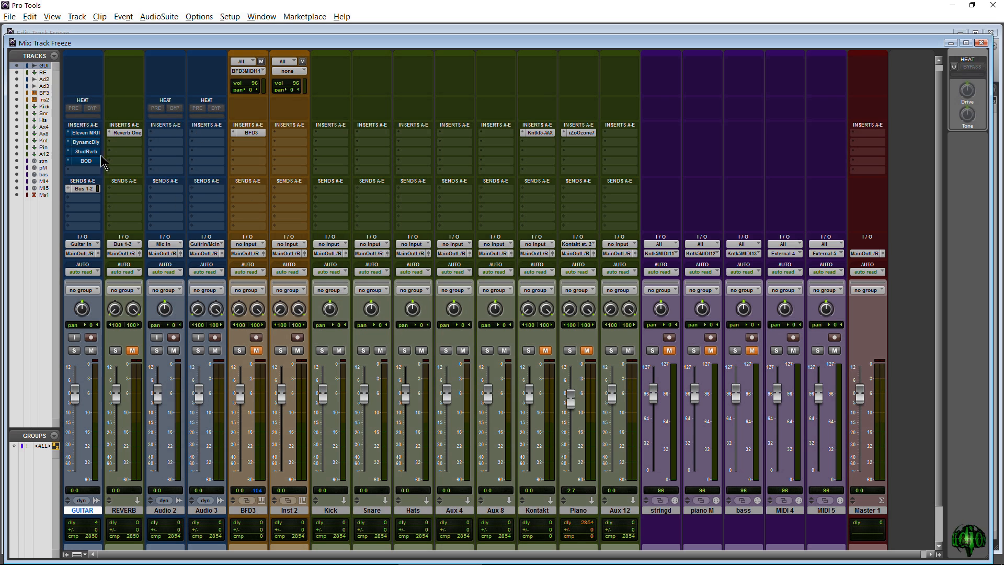
{"action": "key", "text": "ctrl+equal"}
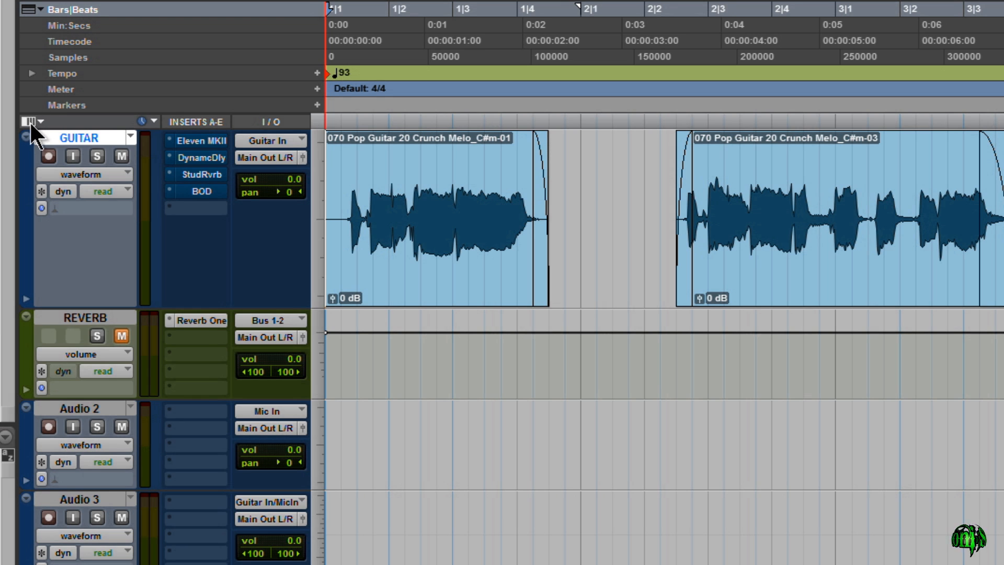
{"action": "left_click", "coordinate": [67, 174]}
{"action": "left_click", "coordinate": [265, 276]}
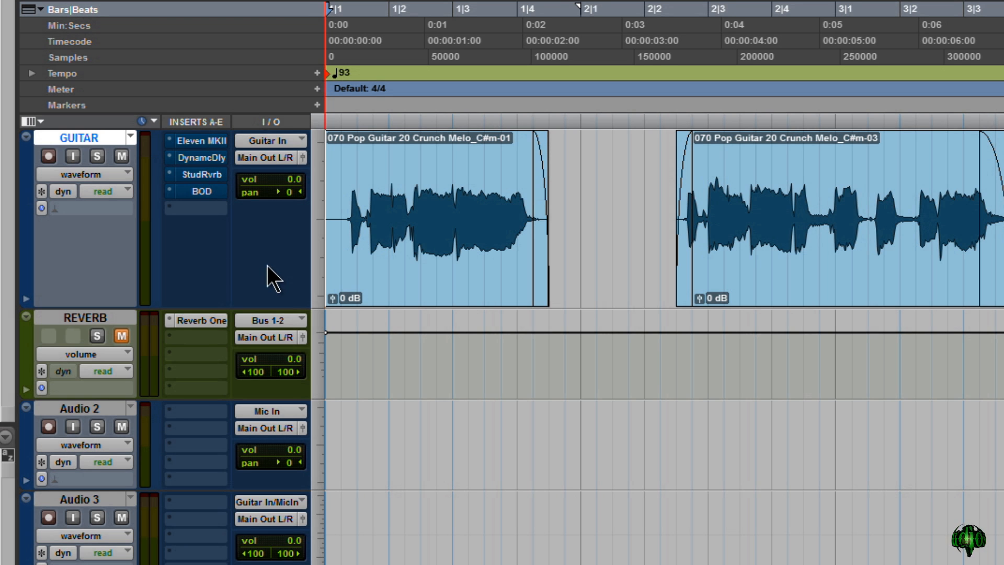
{"action": "key", "text": "ctrl+equal"}
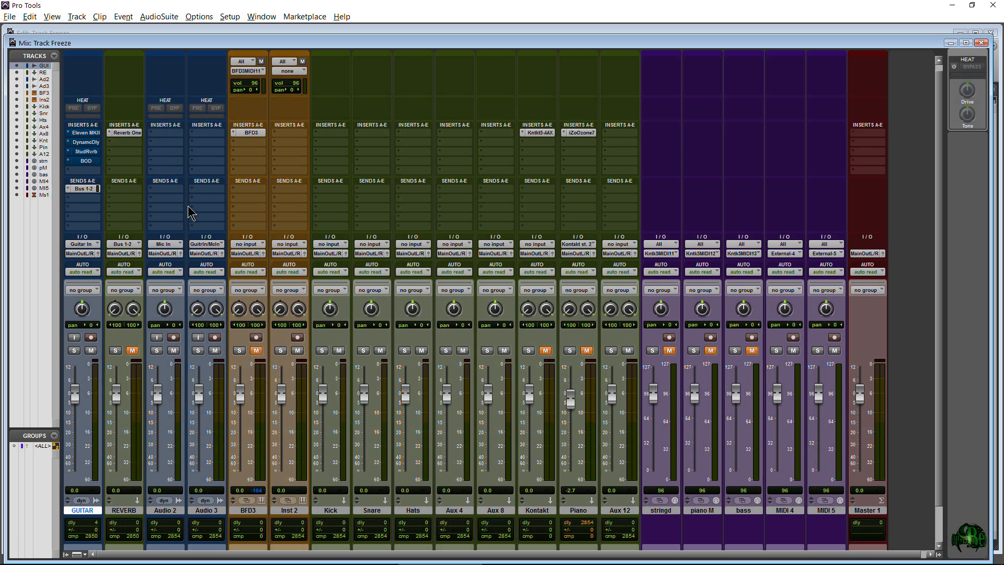
{"action": "key", "text": "ctrl+equal"}
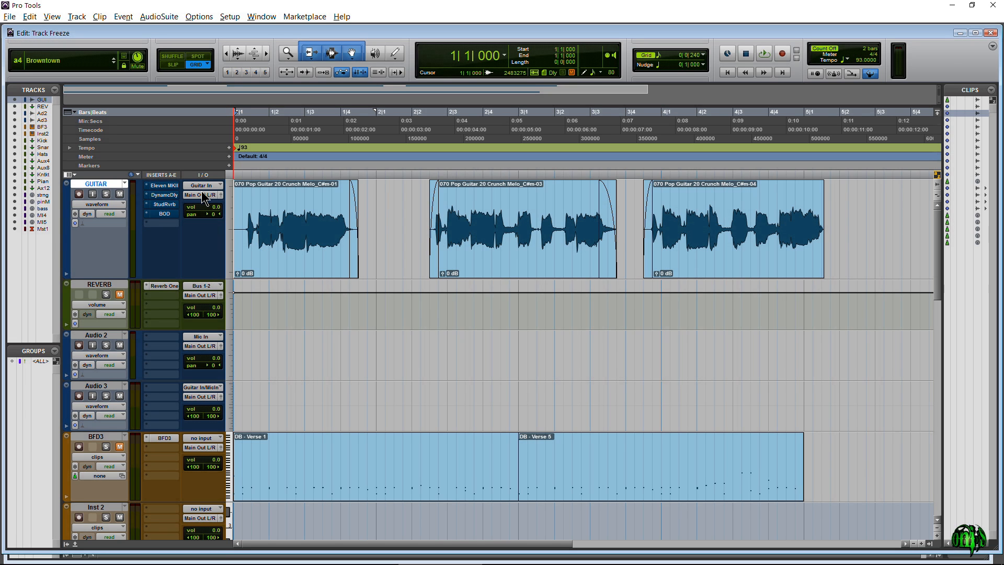
Take the Eleven MK II insert on the GUITAR track out of bypass and audition the track.
{"action": "left_click", "coordinate": [163, 186]}
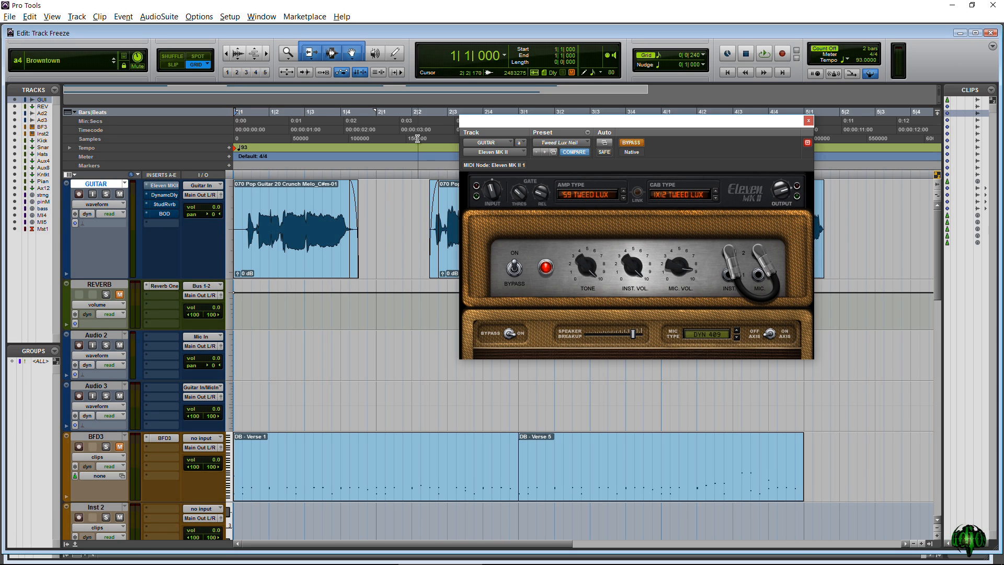
{"action": "left_click_drag", "start_coordinate": [544, 118], "coordinate": [497, 72]}
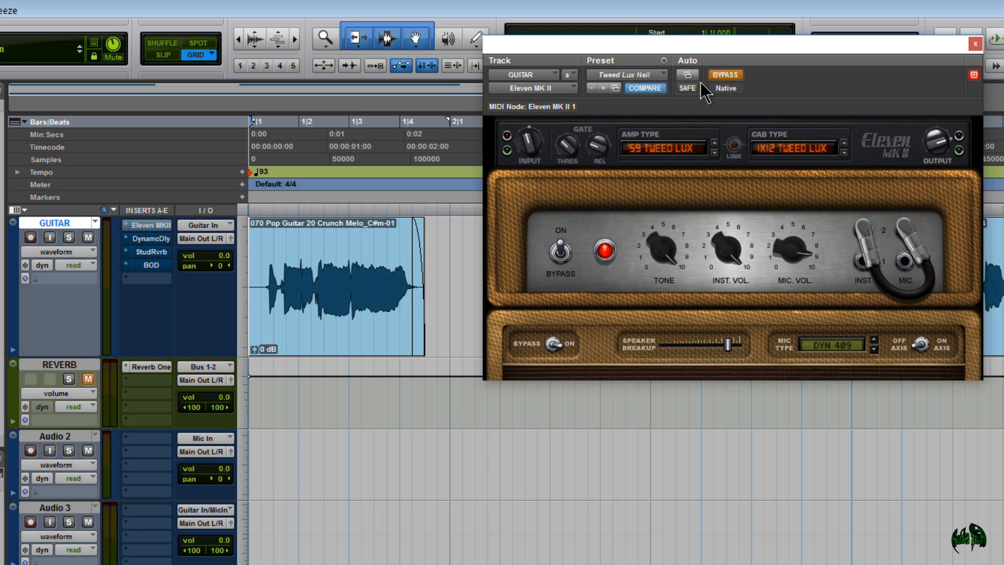
{"action": "left_click", "coordinate": [723, 75]}
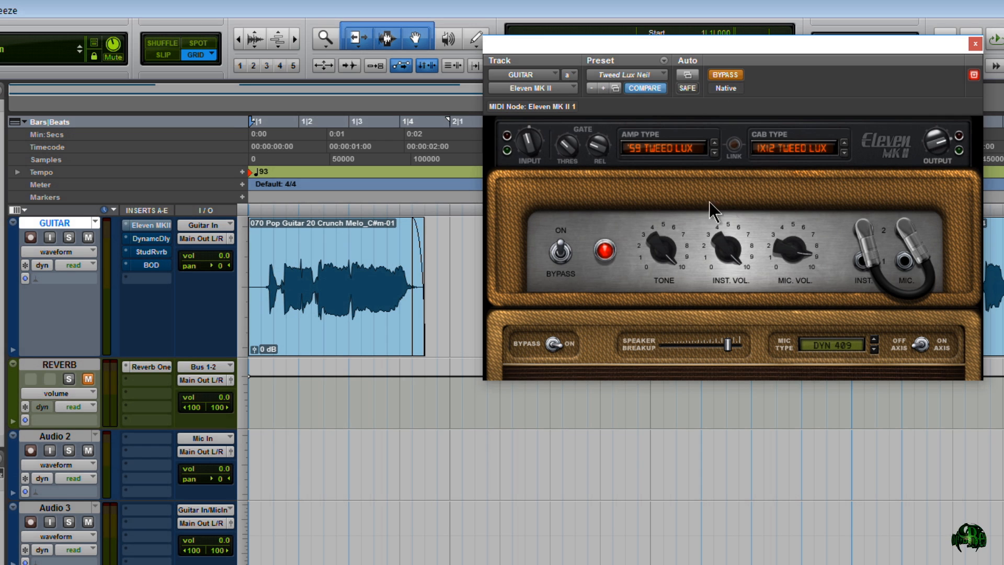
{"action": "key", "text": "space"}
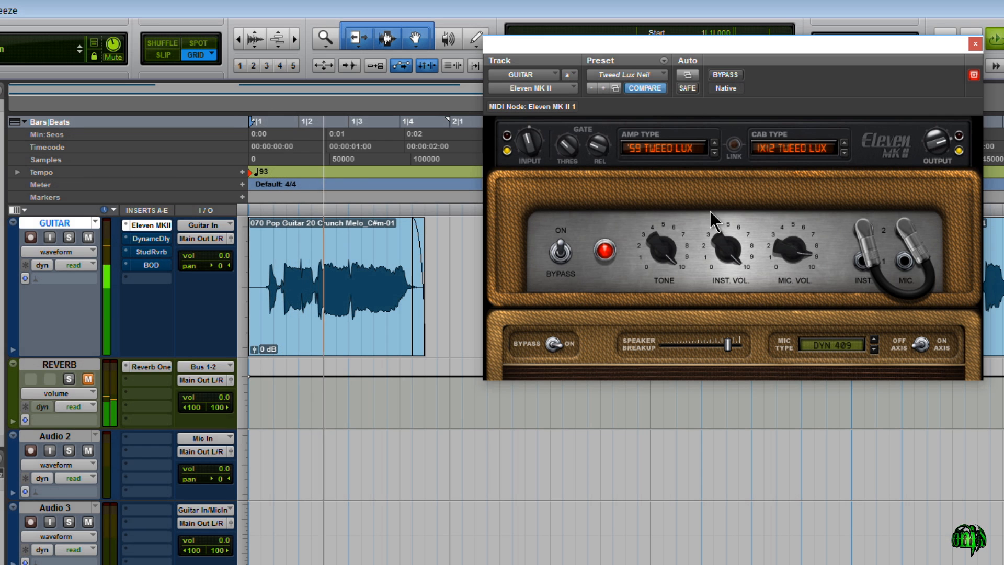
{"action": "key", "text": "space"}
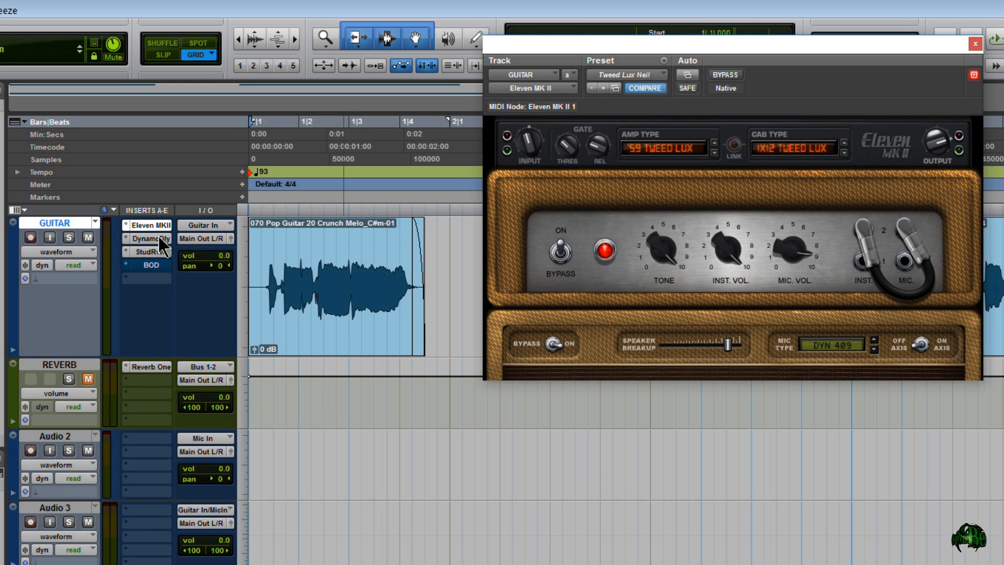
Take the AIR Dynamic Delay and Studio Reverb inserts on the GUITAR track out of bypass and audition the track.
{"action": "left_click", "coordinate": [157, 238]}
{"action": "left_click_drag", "start_coordinate": [720, 46], "coordinate": [690, 8]}
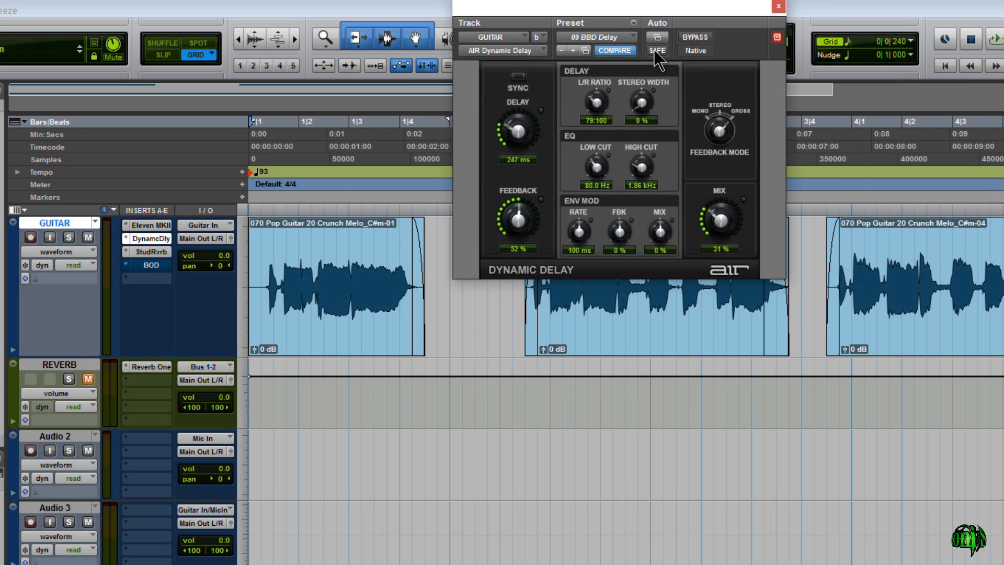
{"action": "left_click", "coordinate": [145, 252]}
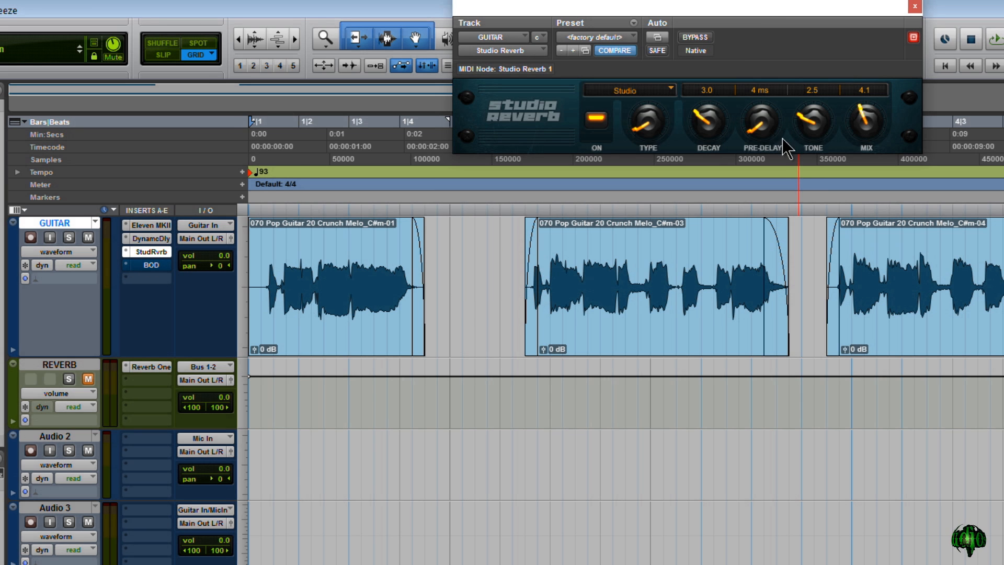
{"action": "left_click_drag", "start_coordinate": [756, 7], "coordinate": [654, 37]}
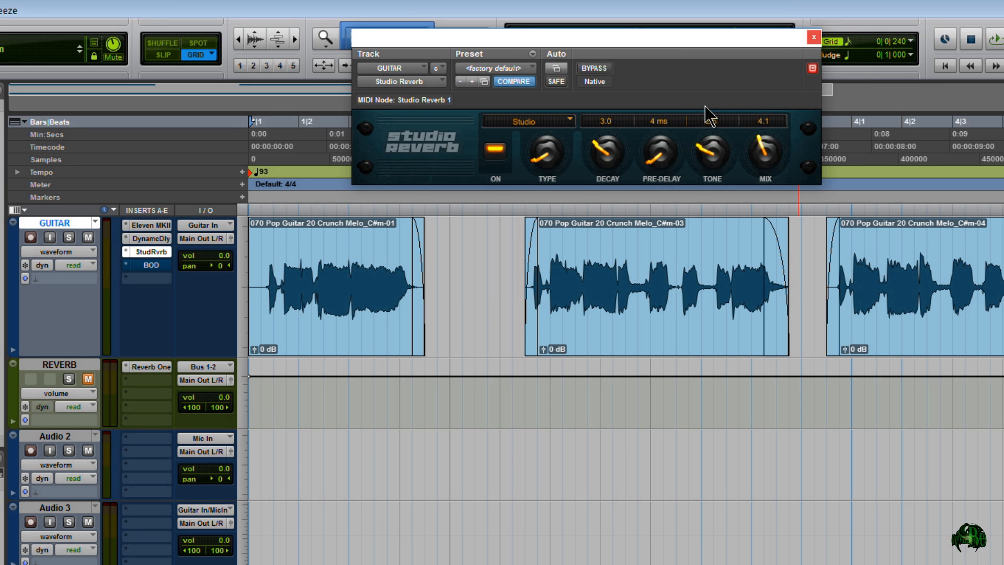
{"action": "key", "text": "space"}
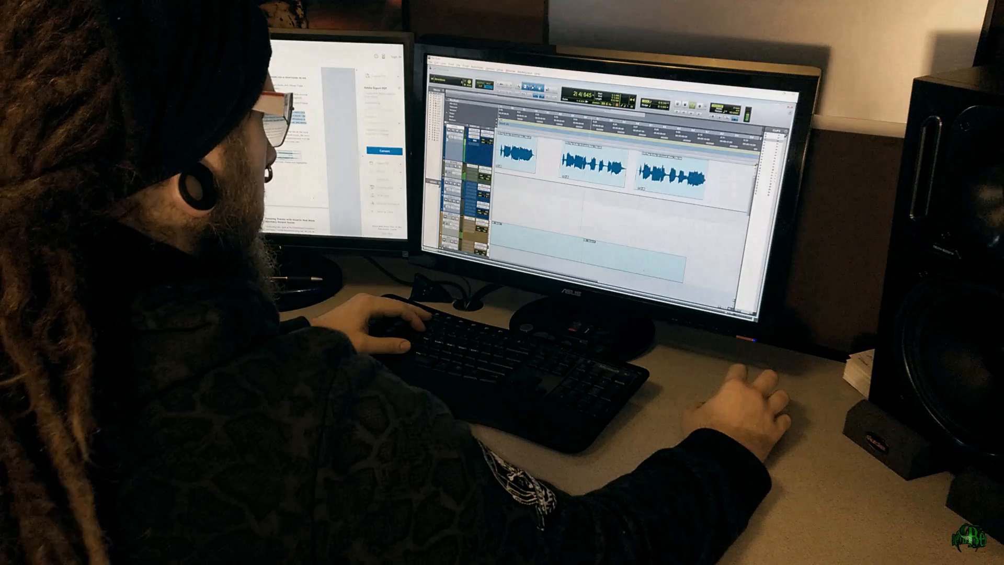
{"action": "key", "text": "space"}
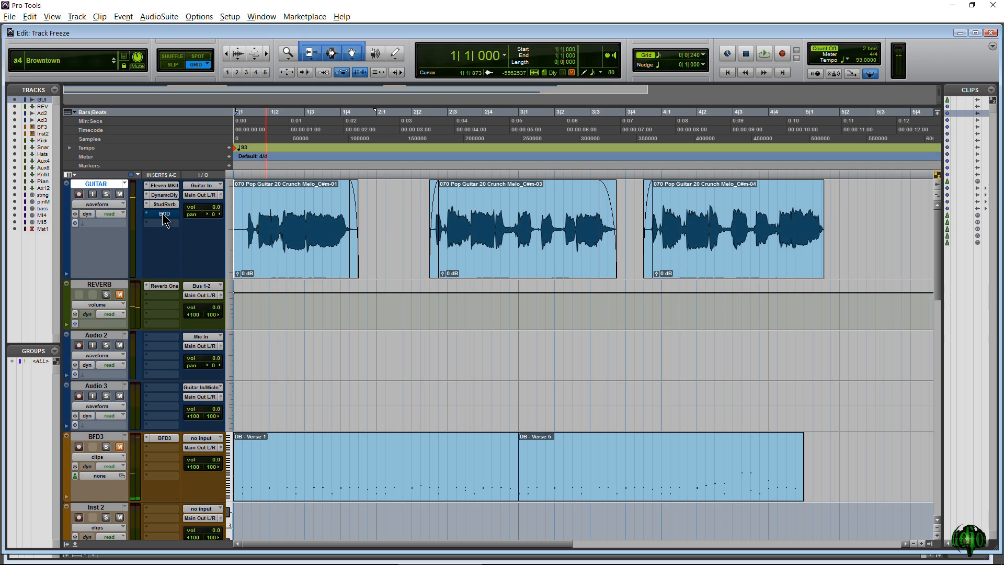
Take the Bark of Dog insert on the GUITAR track out of bypass, audition the track, and close the plug-in window.
{"action": "left_click", "coordinate": [163, 213]}
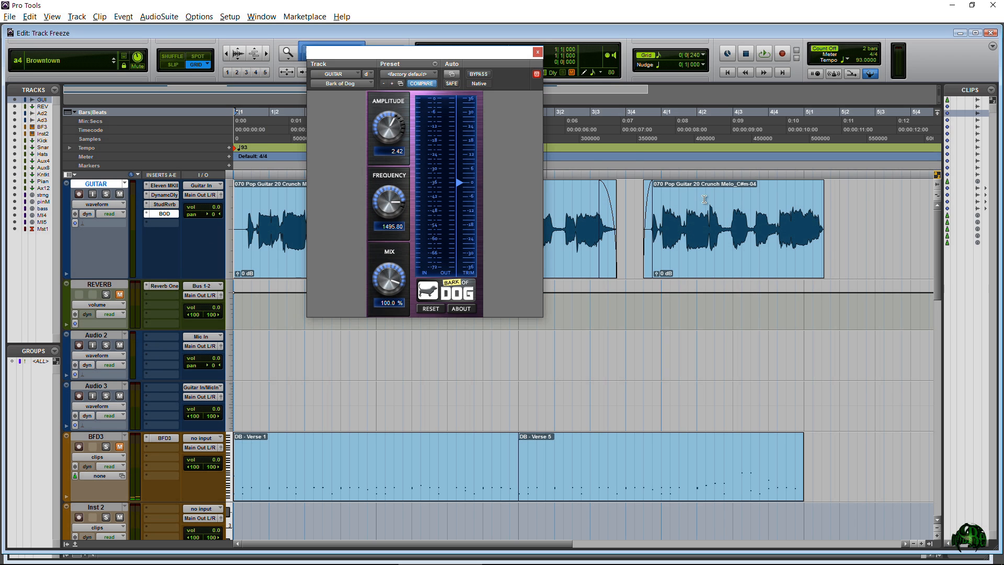
{"action": "left_click_drag", "start_coordinate": [421, 50], "coordinate": [557, 72]}
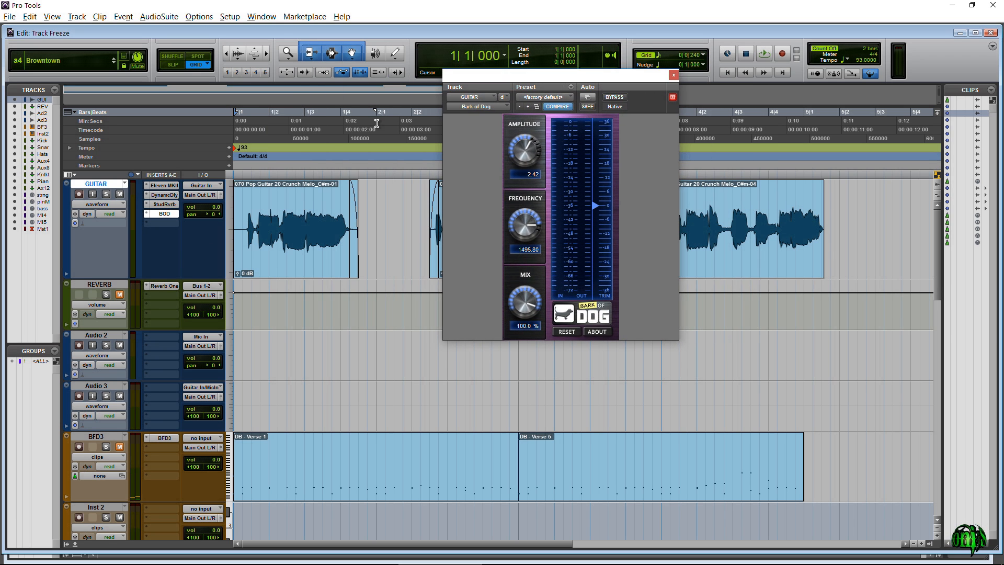
{"action": "key", "text": "space"}
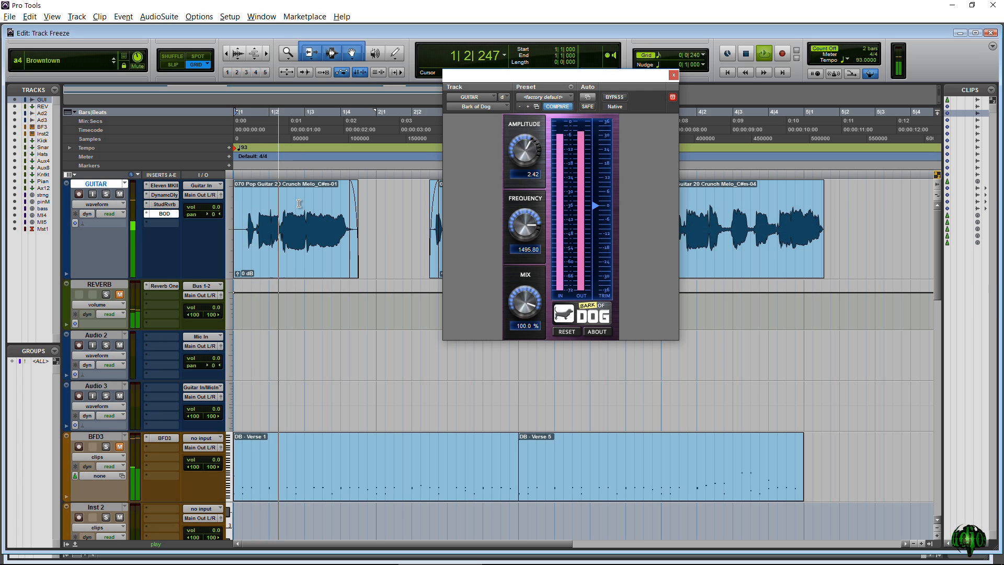
{"action": "key", "text": "space"}
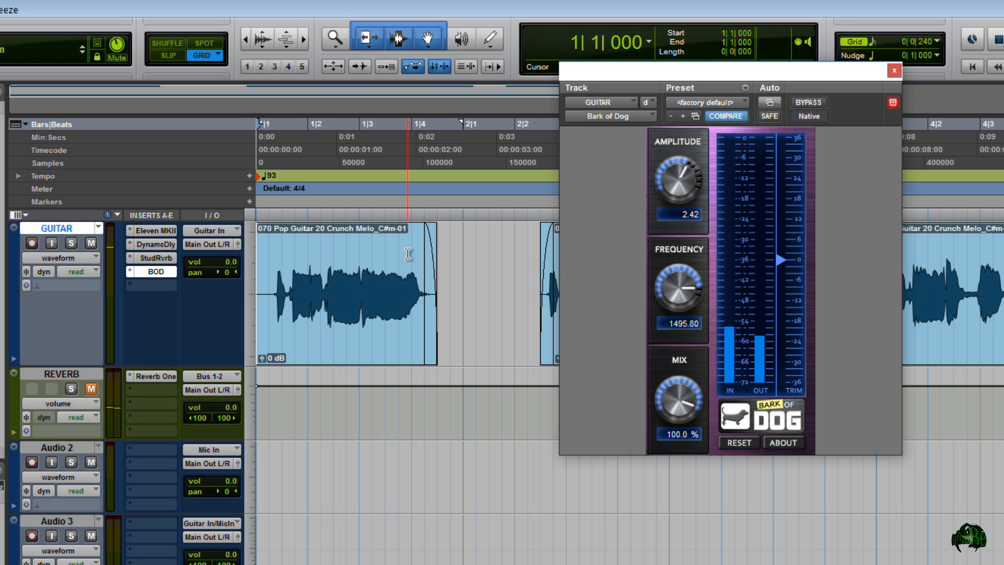
{"action": "key", "text": "space"}
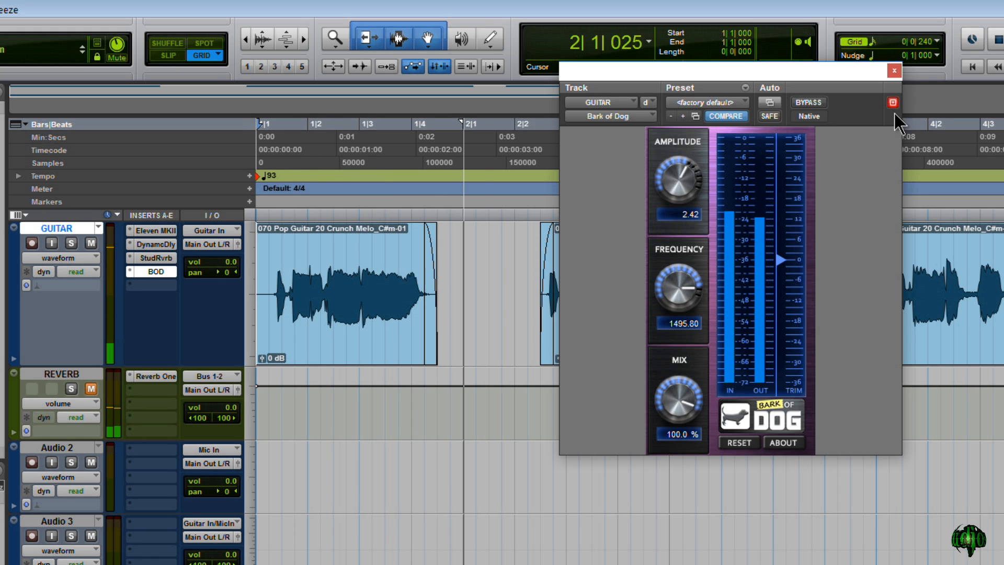
{"action": "key", "text": "space"}
{"action": "left_click", "coordinate": [895, 71]}
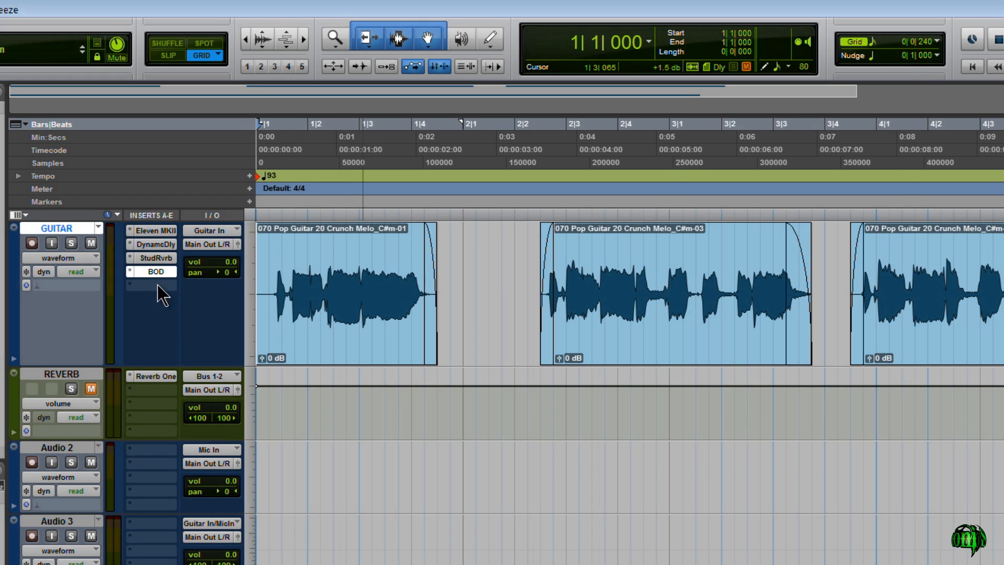
Freeze the GUITAR track up to the AIR Dynamic Delay insert, leaving Studio Reverb and Bark of Dog live.
{"action": "left_click", "coordinate": [155, 271]}
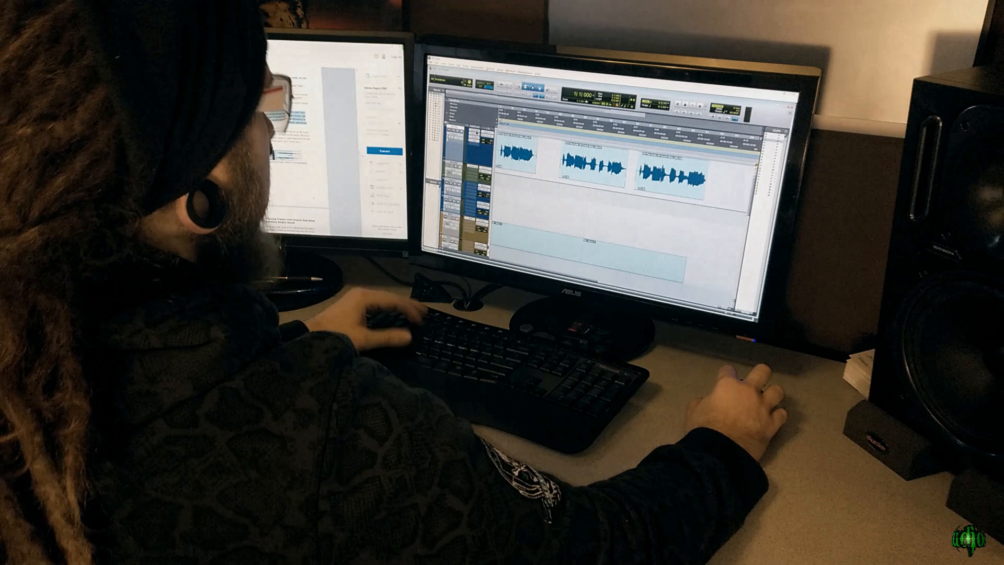
{"action": "left_click", "coordinate": [477, 133]}
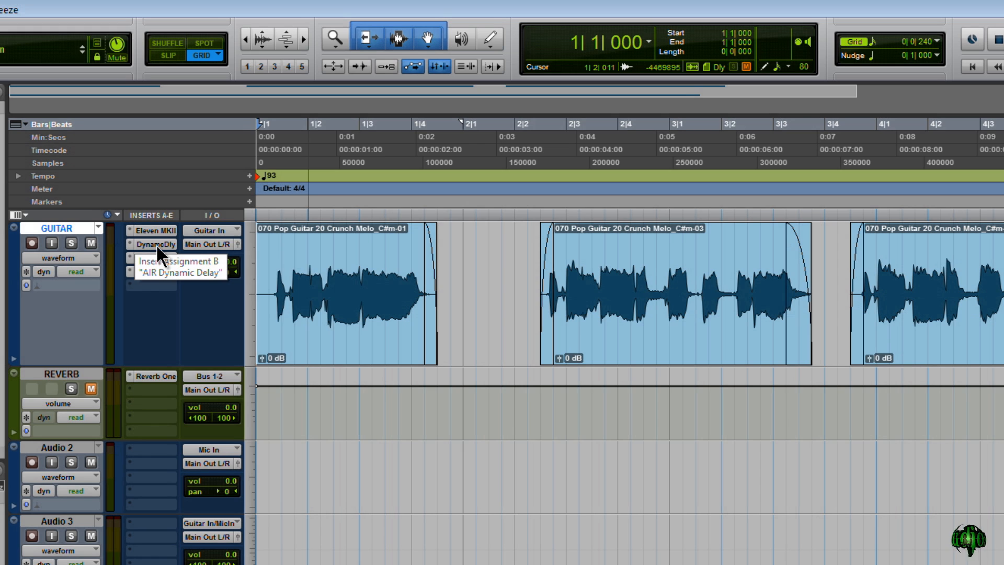
{"action": "right_click", "coordinate": [157, 245]}
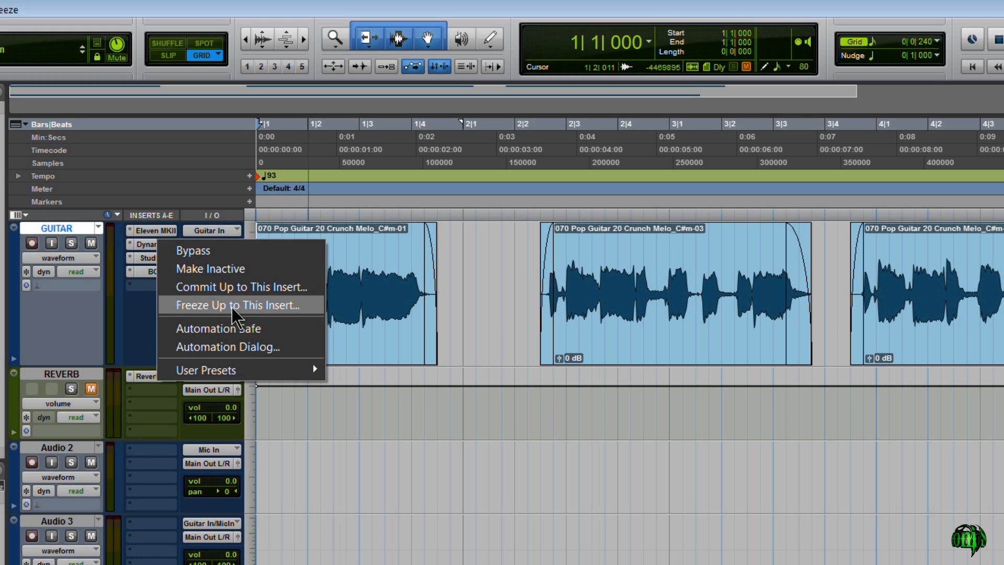
{"action": "left_click", "coordinate": [288, 308]}
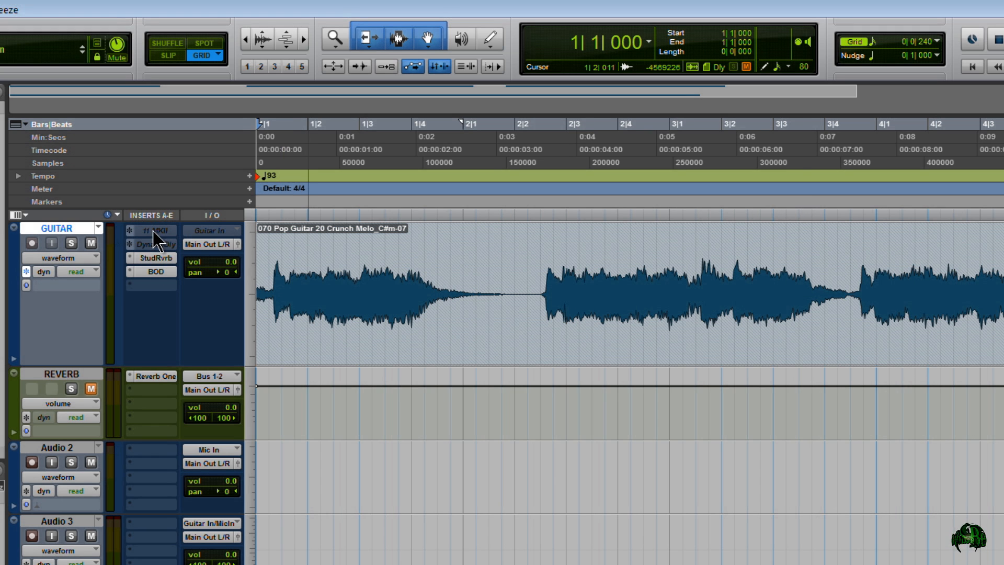
Inspect the Studio Reverb and Eleven MK II plug-in windows on the GUITAR track, closing each one.
{"action": "left_click", "coordinate": [157, 257]}
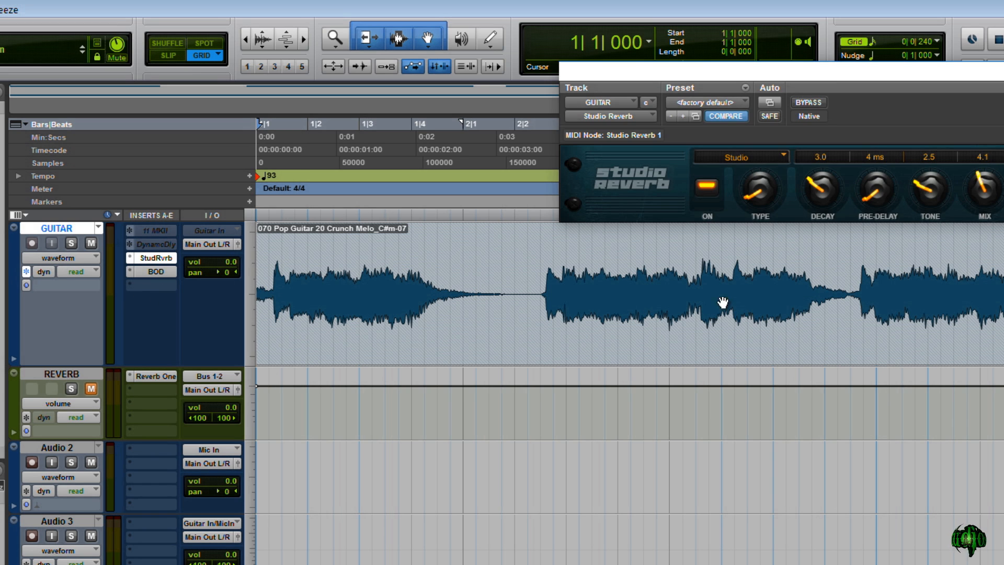
{"action": "left_click_drag", "start_coordinate": [825, 73], "coordinate": [780, 91]}
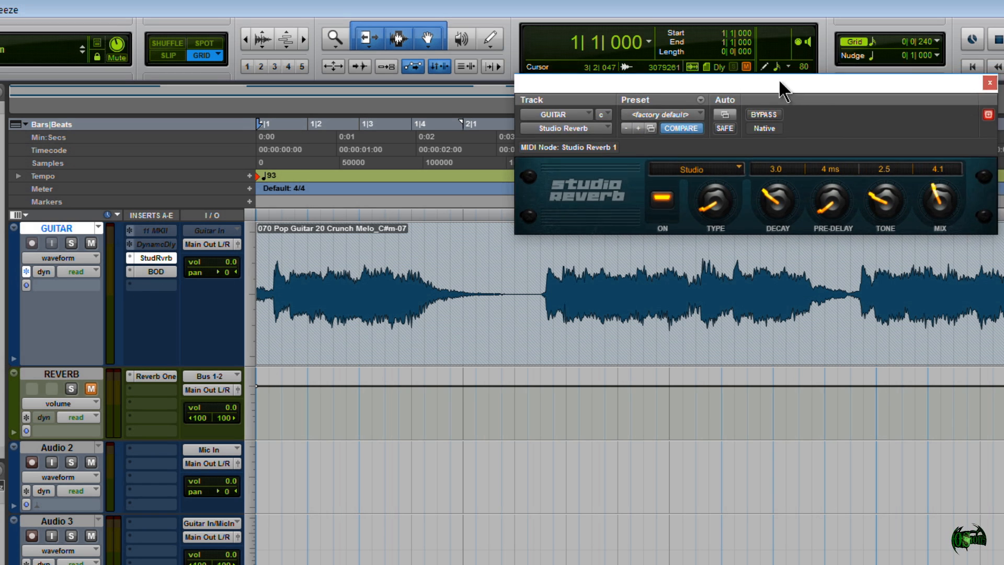
{"action": "left_click", "coordinate": [990, 83]}
{"action": "left_click", "coordinate": [157, 231]}
{"action": "left_click_drag", "start_coordinate": [655, 85], "coordinate": [628, 86]}
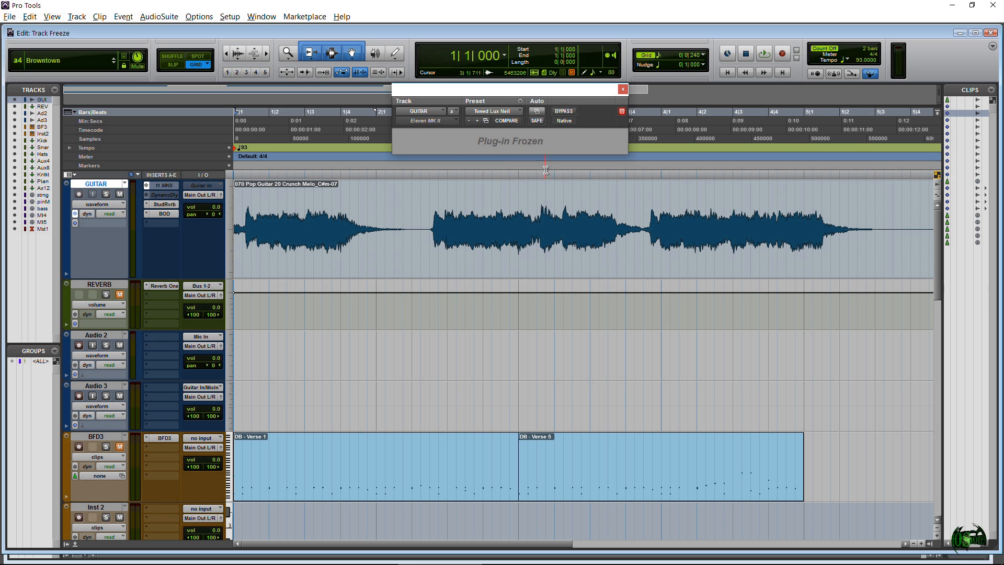
{"action": "left_click", "coordinate": [623, 90]}
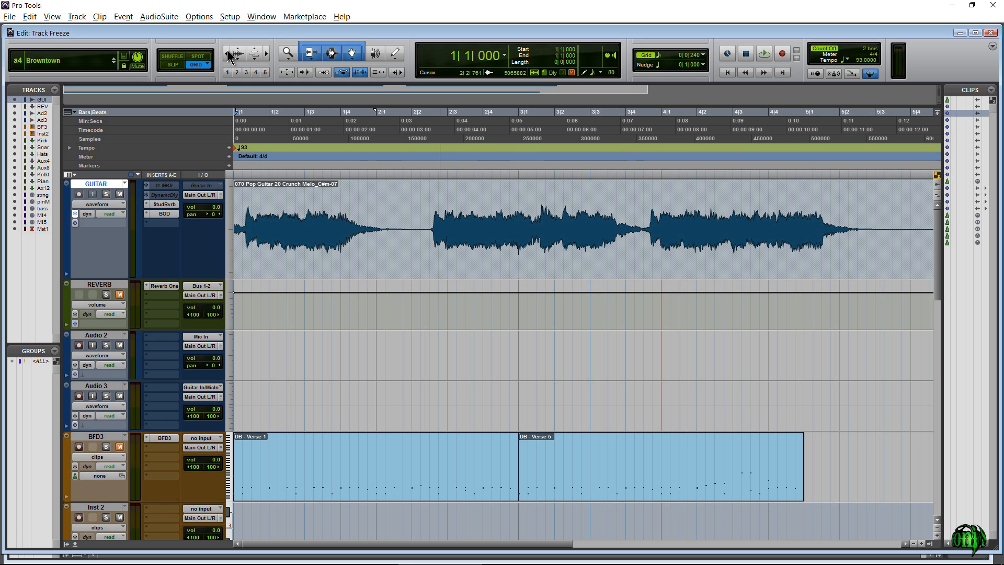
Show the whole frozen GUITAR clip and test cursor placement and selection on it, including a range from 6|1|720 to 6|3|000.
{"action": "left_click", "coordinate": [227, 52]}
{"action": "left_click", "coordinate": [418, 212]}
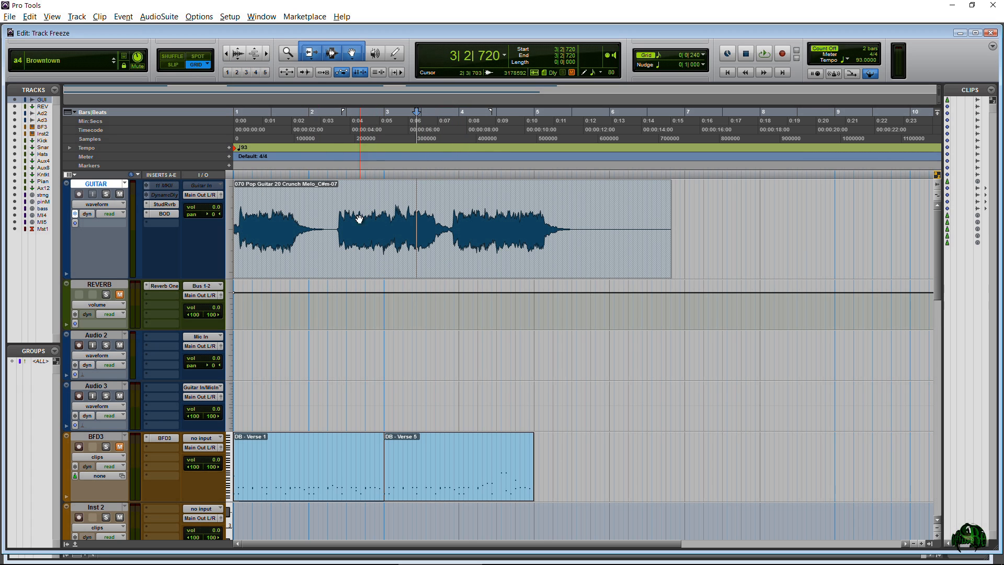
{"action": "left_click", "coordinate": [324, 268]}
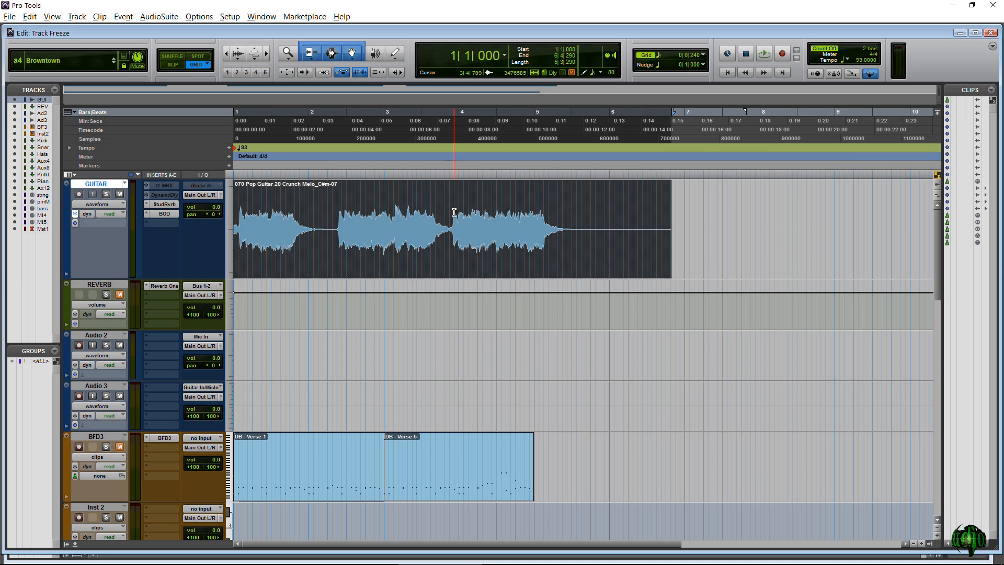
{"action": "left_click", "coordinate": [453, 216]}
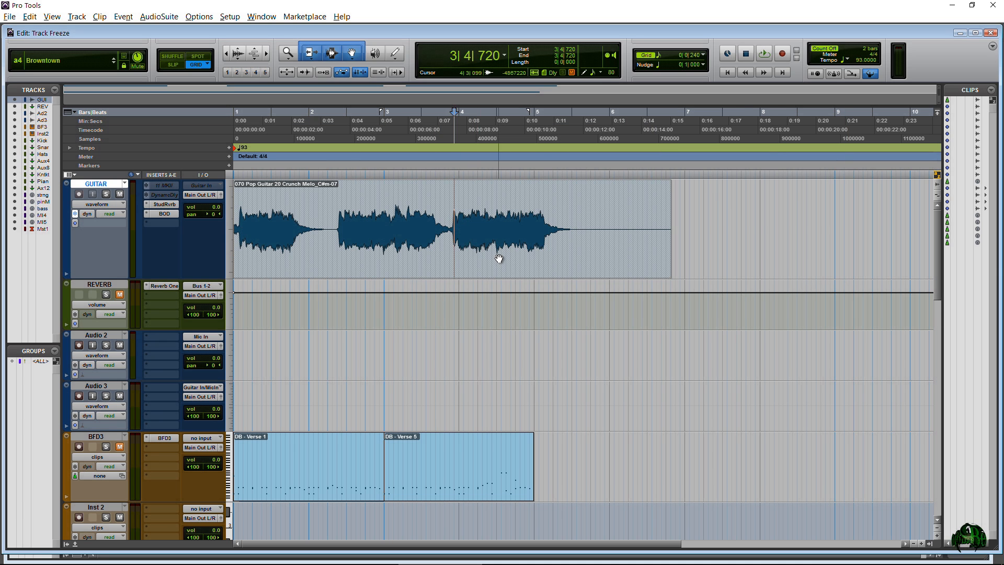
{"action": "left_click", "coordinate": [544, 246]}
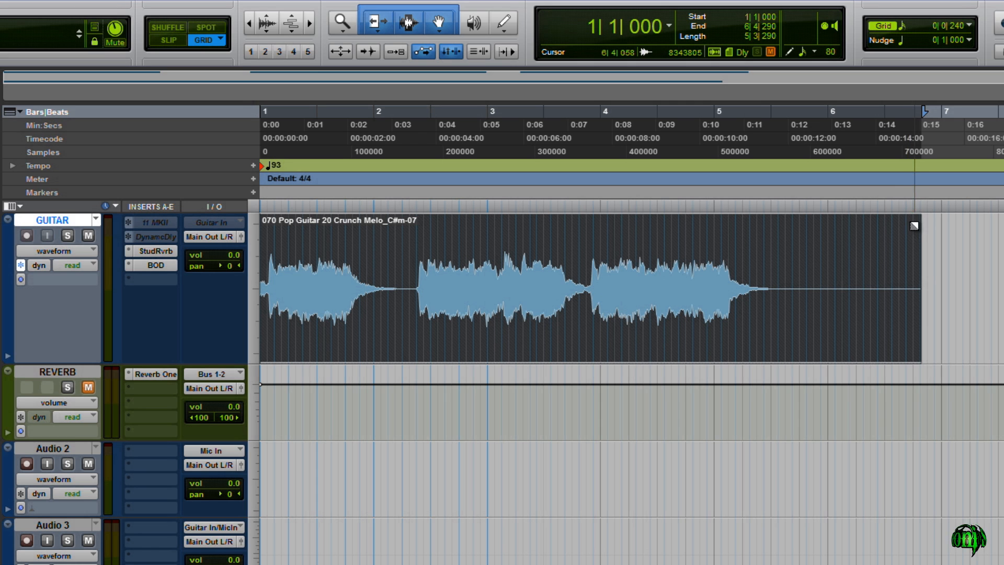
{"action": "left_click_drag", "start_coordinate": [884, 231], "coordinate": [850, 234]}
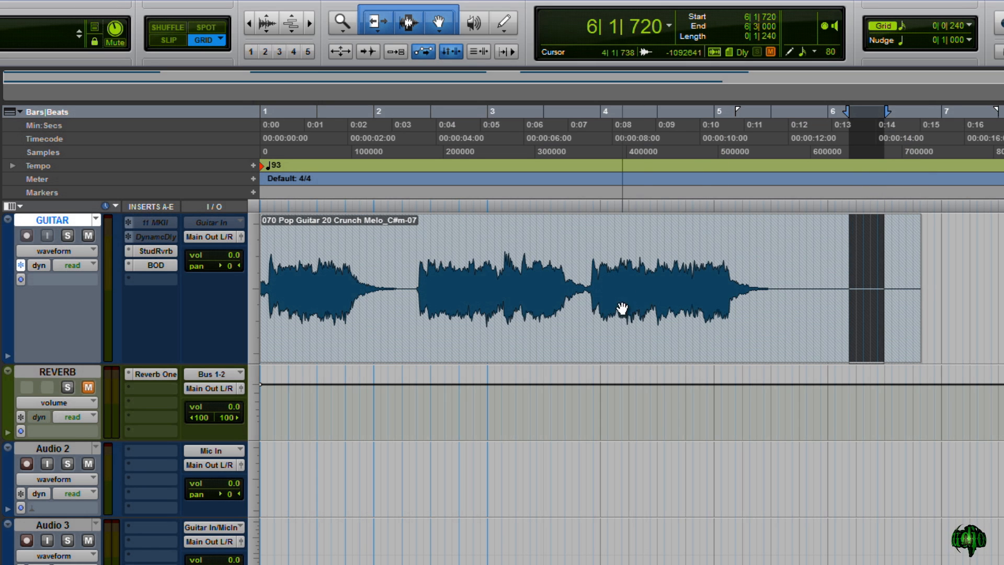
{"action": "left_click", "coordinate": [511, 323]}
Lower the GUITAR track's volume and return it to 0.0, and view the parameters offered in its automation lane.
{"action": "left_click_drag", "start_coordinate": [235, 261], "coordinate": [244, 314]}
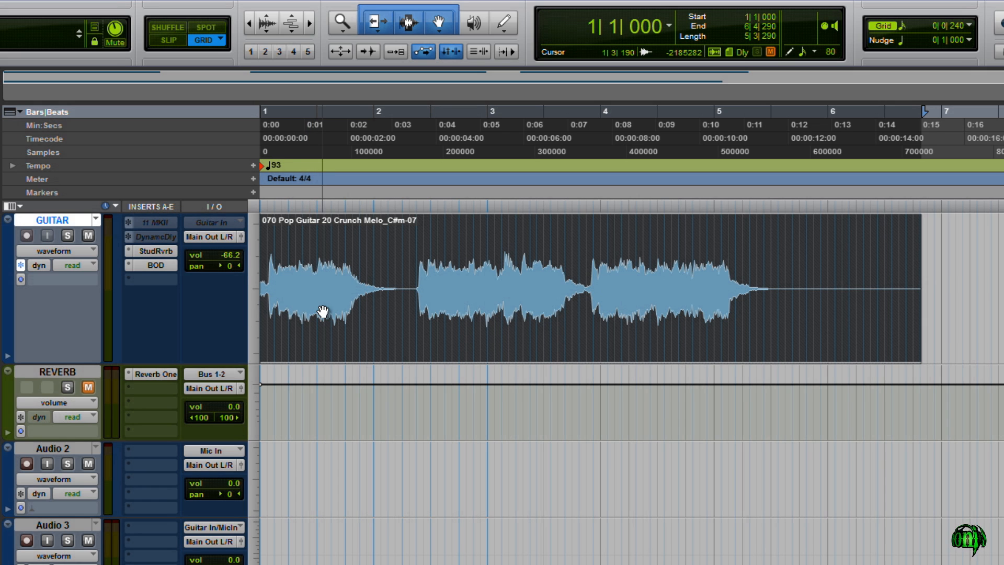
{"action": "left_click_drag", "start_coordinate": [230, 267], "coordinate": [256, 272]}
{"action": "left_click", "coordinate": [8, 357]}
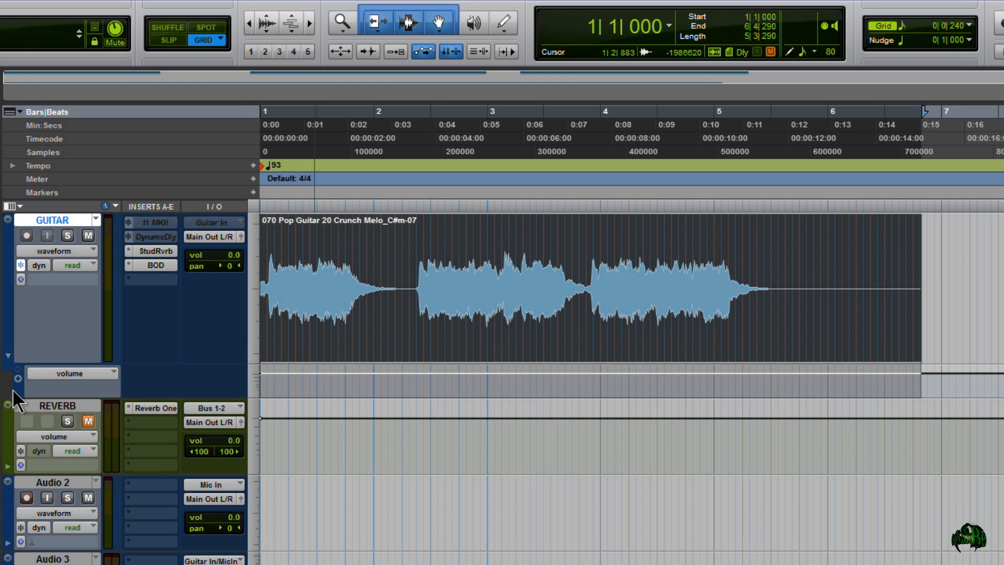
{"action": "left_click", "coordinate": [75, 376]}
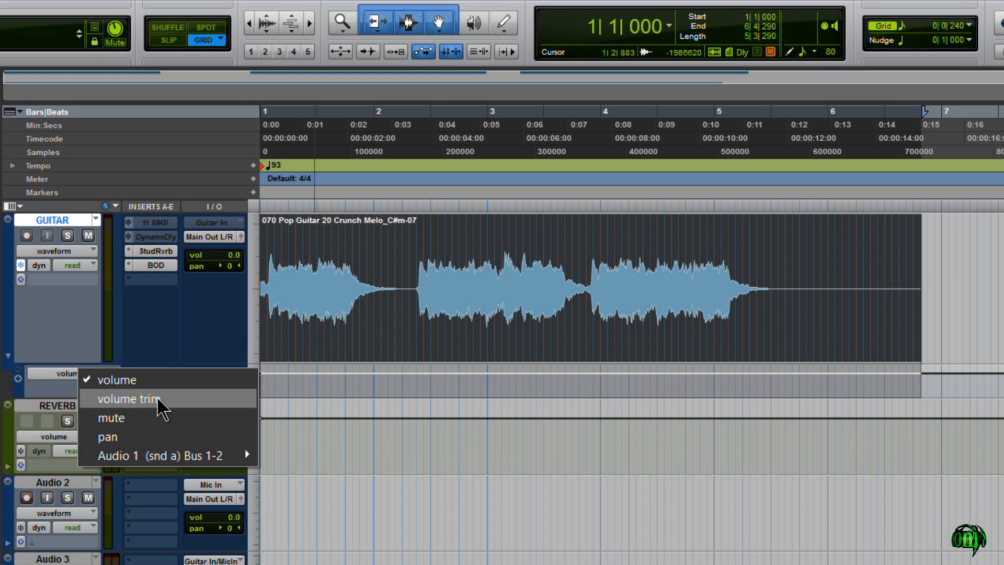
{"action": "left_click", "coordinate": [83, 379]}
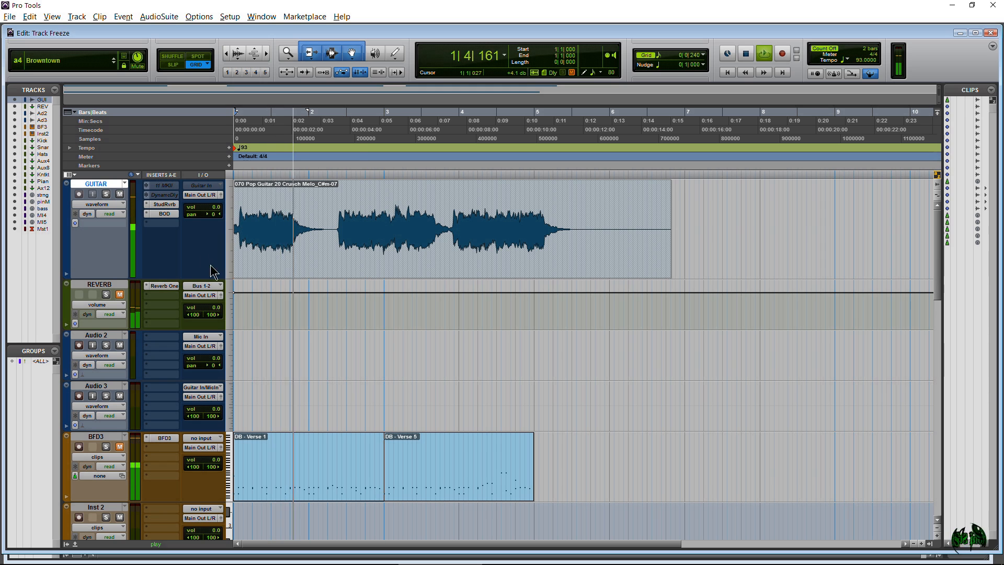
Stop playback, bypass the Bark of Dog insert on the GUITAR track, and audition the track.
{"action": "key", "text": "space"}
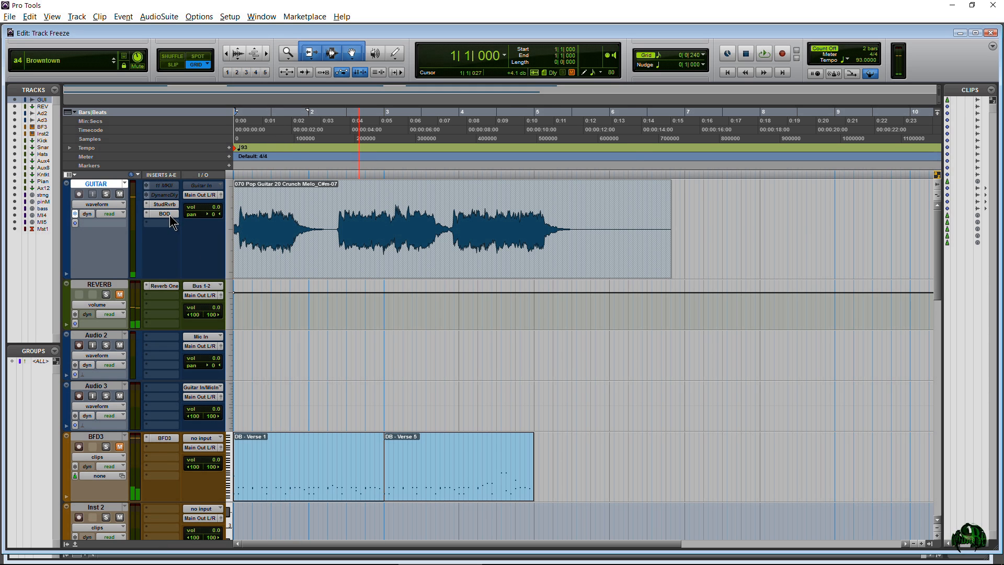
{"action": "left_click", "coordinate": [164, 214]}
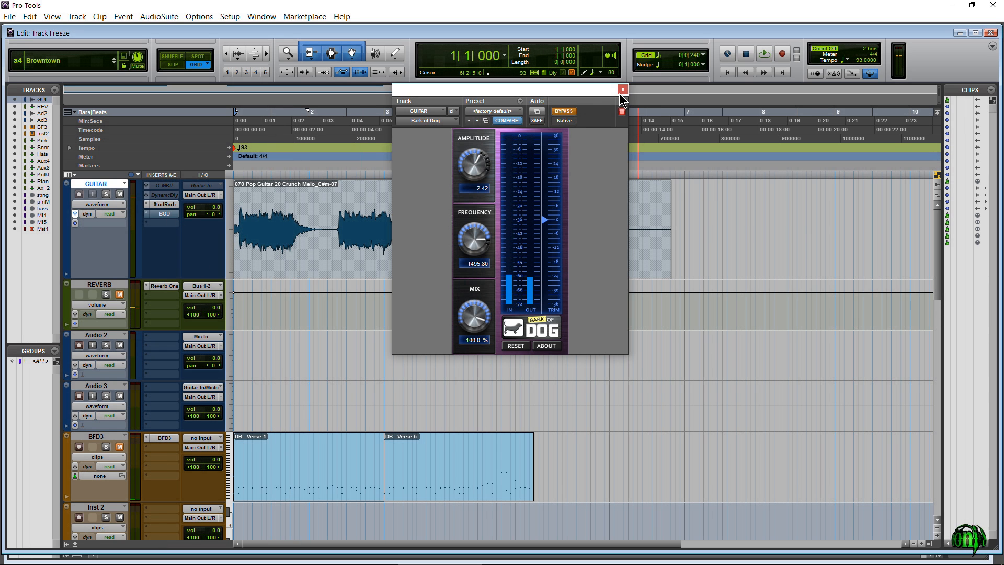
{"action": "left_click", "coordinate": [623, 89]}
{"action": "key", "text": "space"}
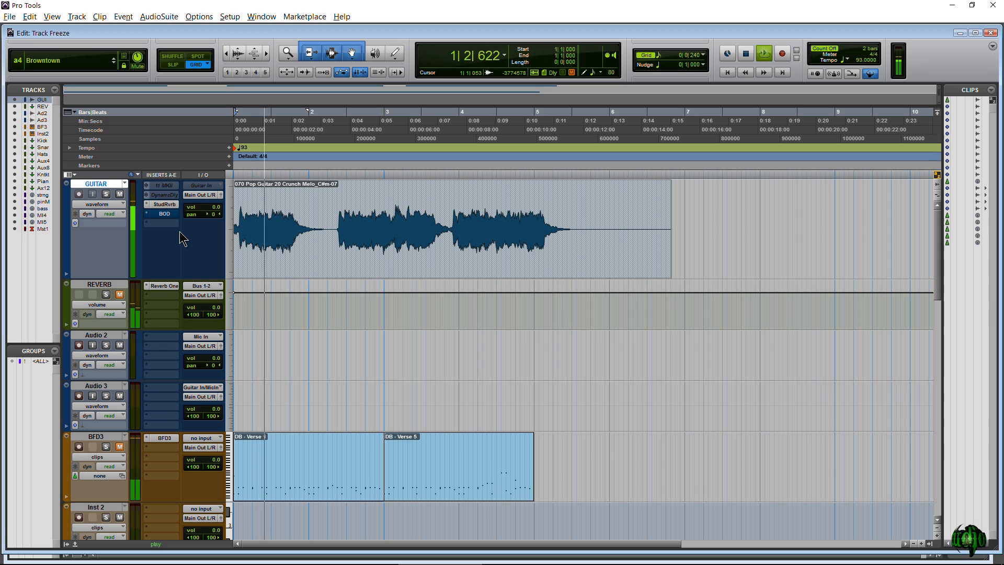
{"action": "key", "text": "space"}
Bypass the Studio Reverb insert on the GUITAR track and audition the track.
{"action": "left_click", "coordinate": [164, 204]}
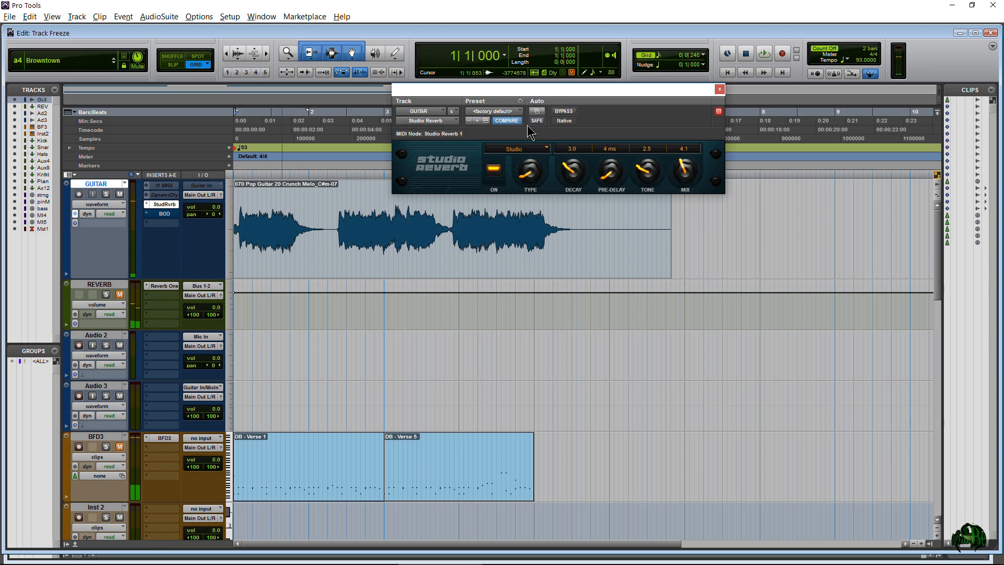
{"action": "left_click", "coordinate": [720, 89]}
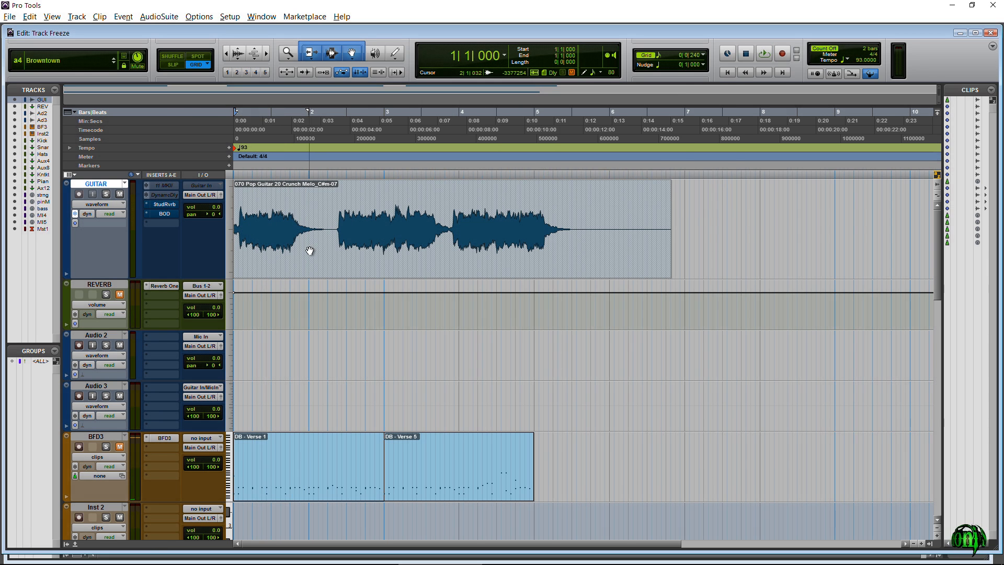
{"action": "key", "text": "space"}
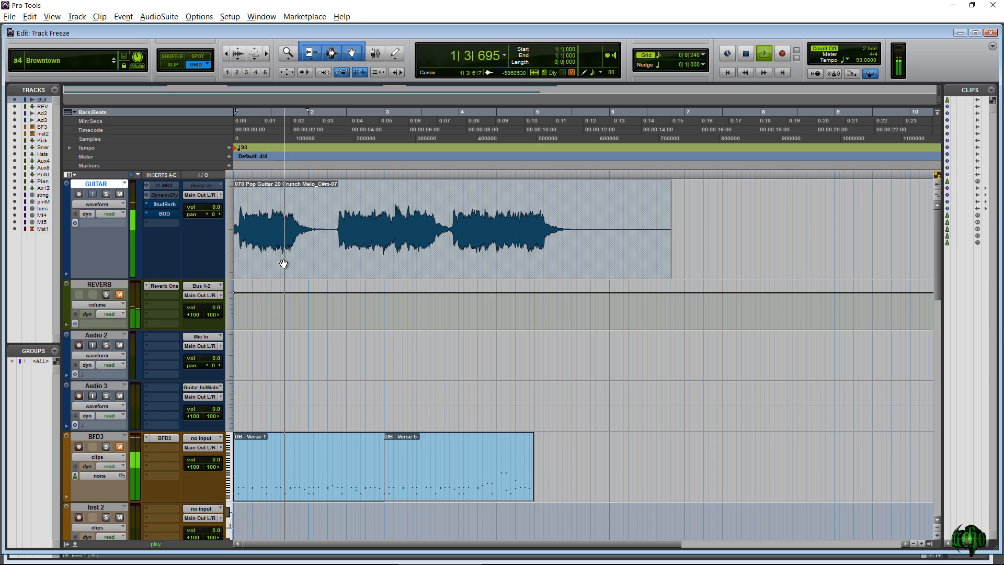
{"action": "key", "text": "space"}
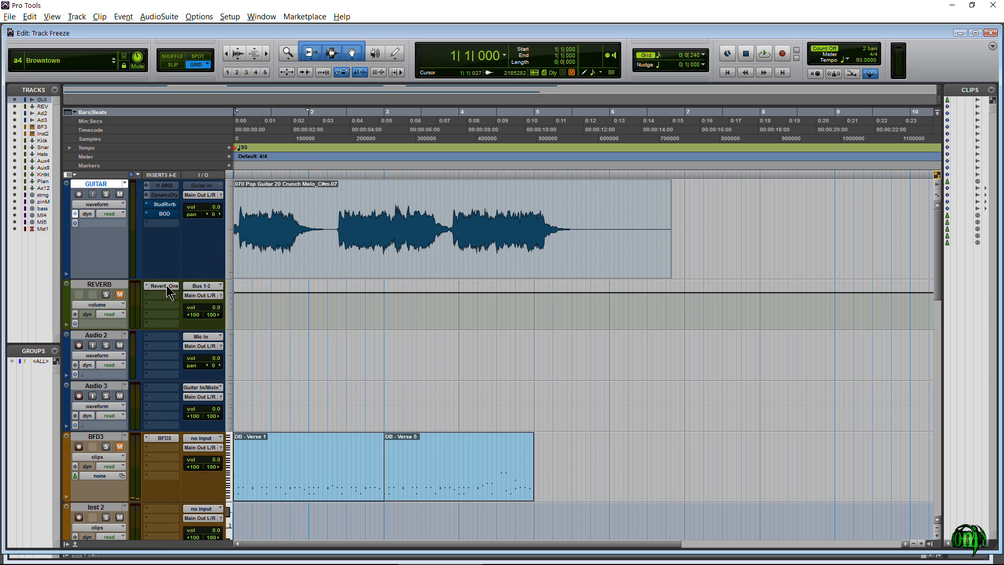
View the GUITAR track's Bus 1-2 send in the Mix window and open the Reverb One insert on the REVERB track.
{"action": "key", "text": "ctrl+equal"}
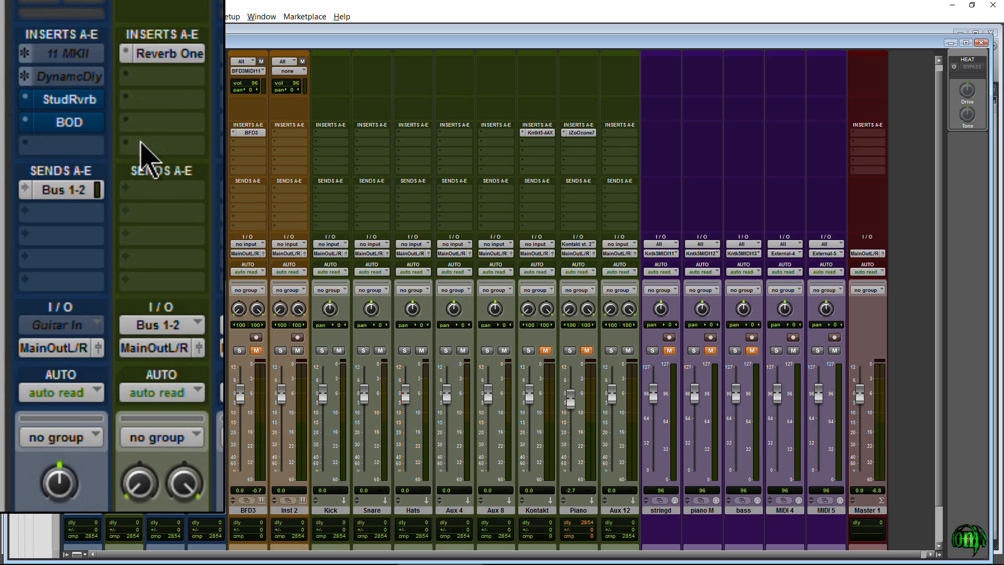
{"action": "left_click", "coordinate": [169, 52]}
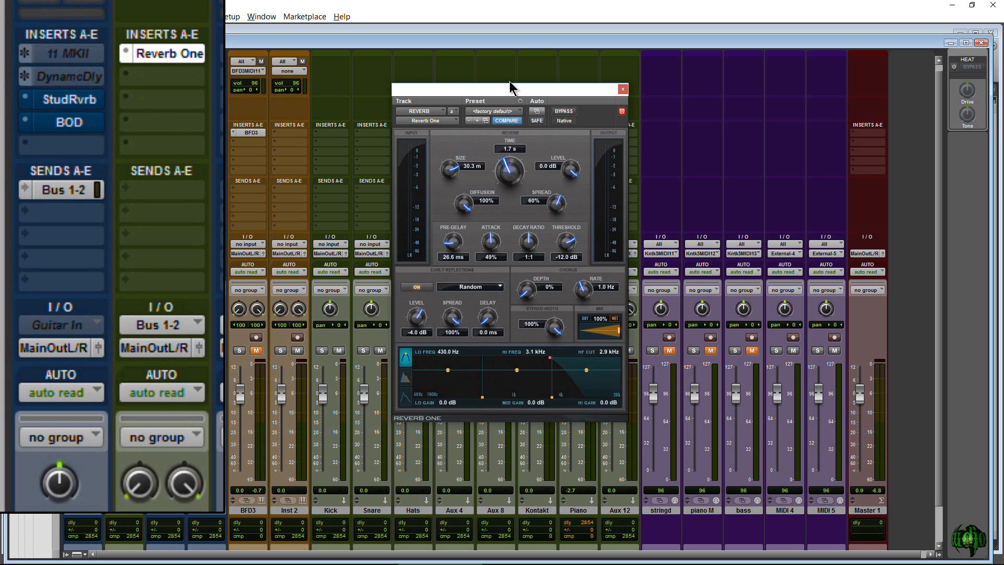
{"action": "left_click_drag", "start_coordinate": [510, 86], "coordinate": [497, 87]}
Return to the Edit window, audition the session with Reverb One in view, and close the plug-in window.
{"action": "key", "text": "ctrl+="}
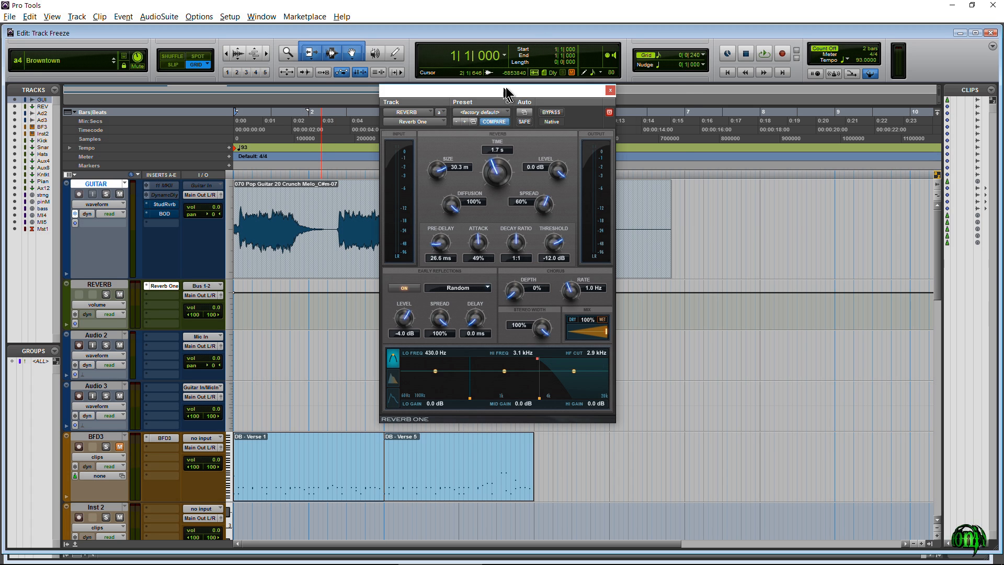
{"action": "left_click_drag", "start_coordinate": [506, 93], "coordinate": [554, 87]}
{"action": "key", "text": "space"}
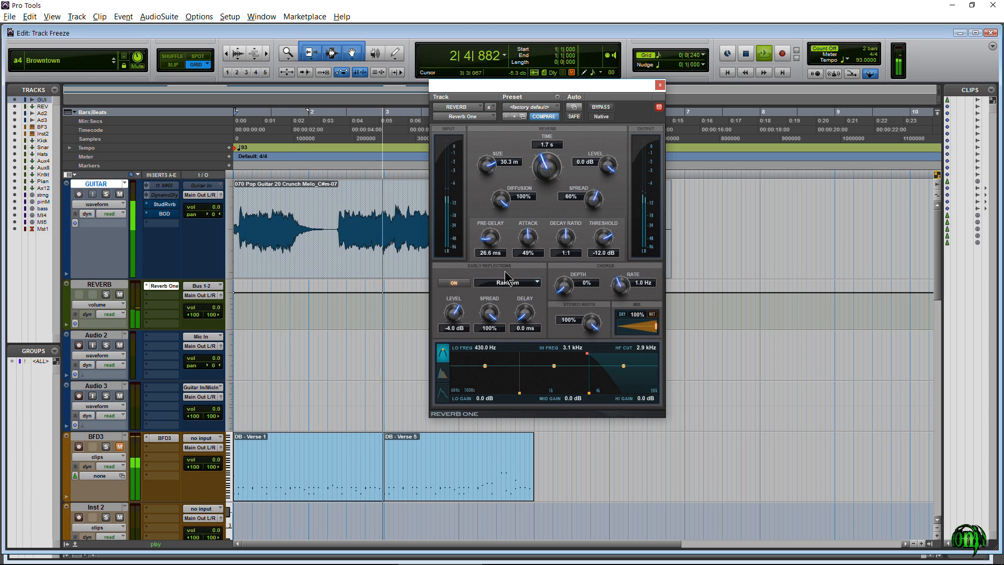
{"action": "key", "text": "space"}
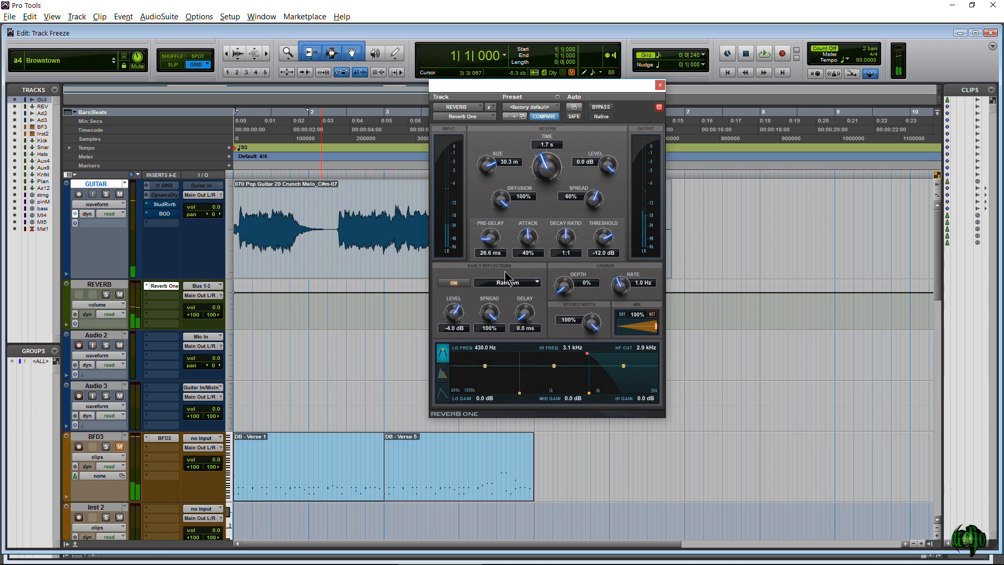
{"action": "left_click_drag", "start_coordinate": [590, 87], "coordinate": [470, 70]}
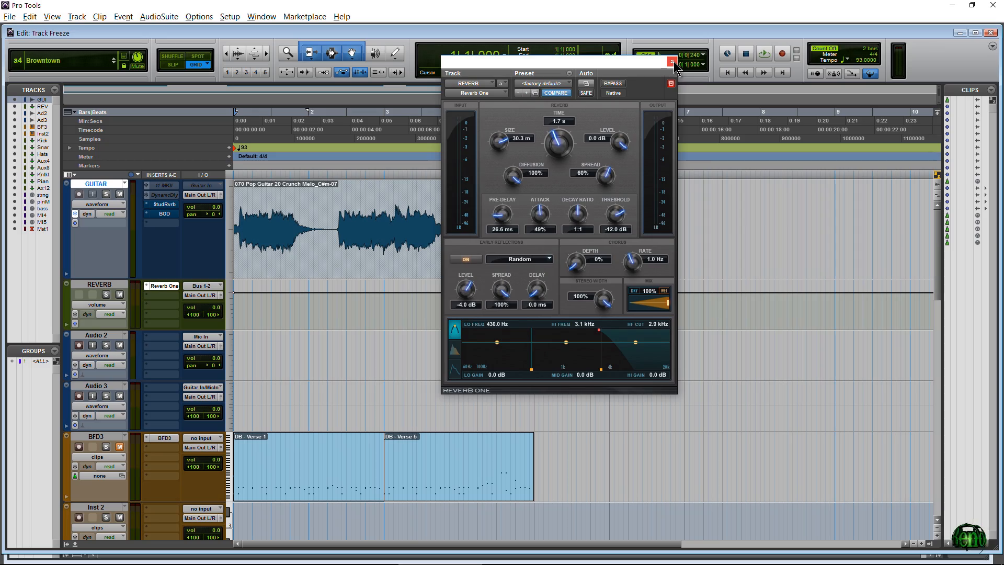
{"action": "left_click", "coordinate": [672, 62]}
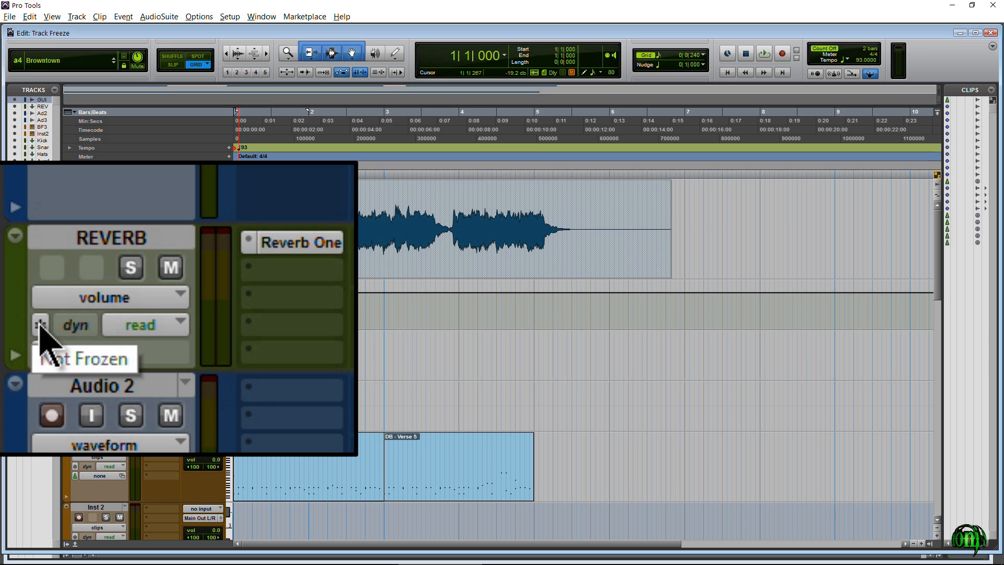
Freeze the REVERB track and increase its track height.
{"action": "left_click", "coordinate": [75, 314]}
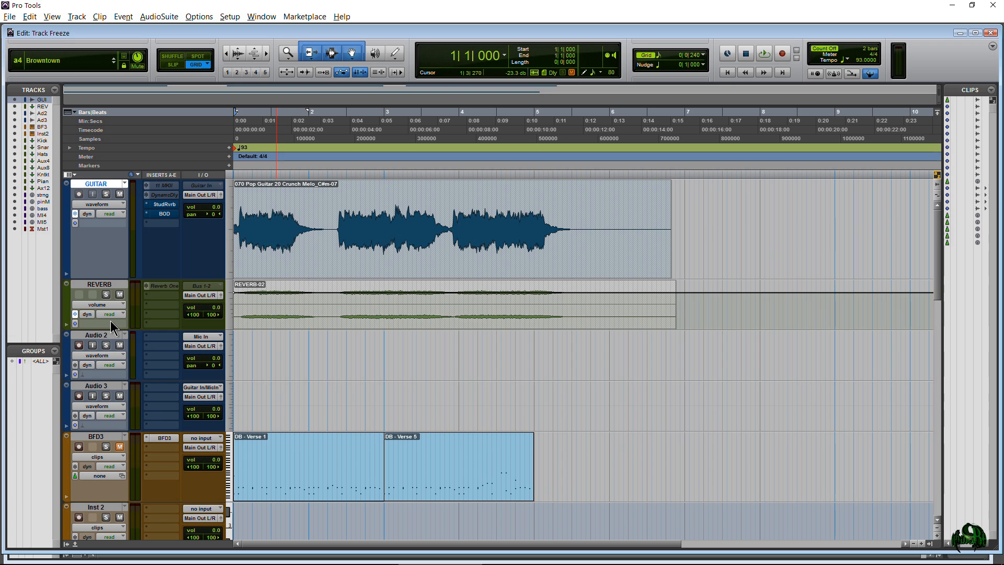
{"action": "left_click_drag", "start_coordinate": [107, 327], "coordinate": [107, 368]}
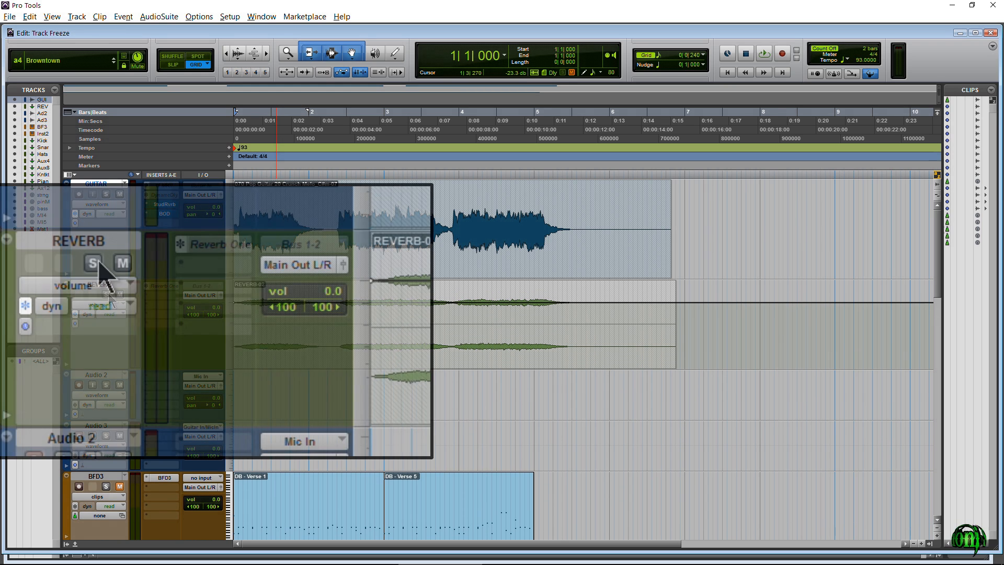
Solo the REVERB track and audition its frozen audio.
{"action": "key", "text": "space"}
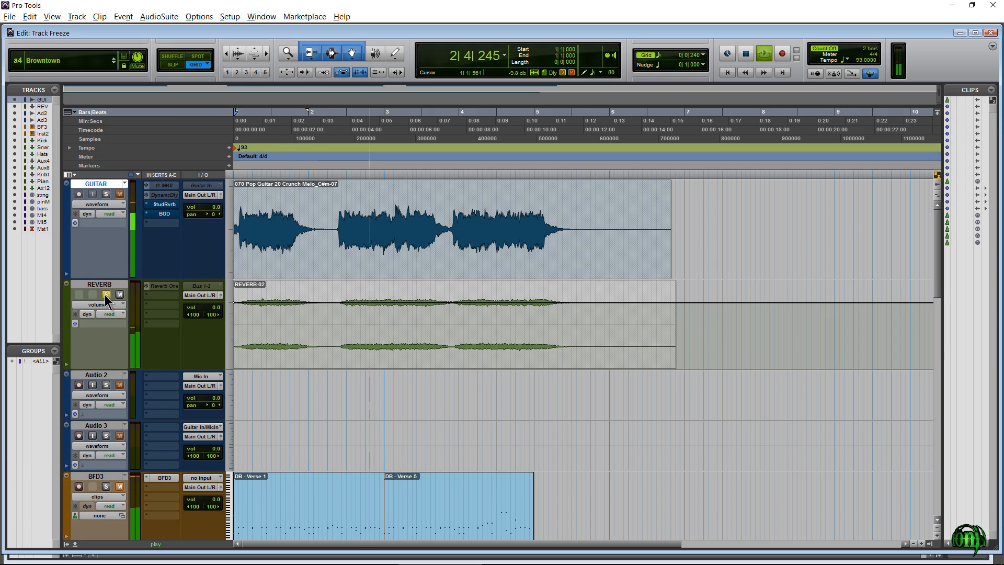
{"action": "key", "text": "space"}
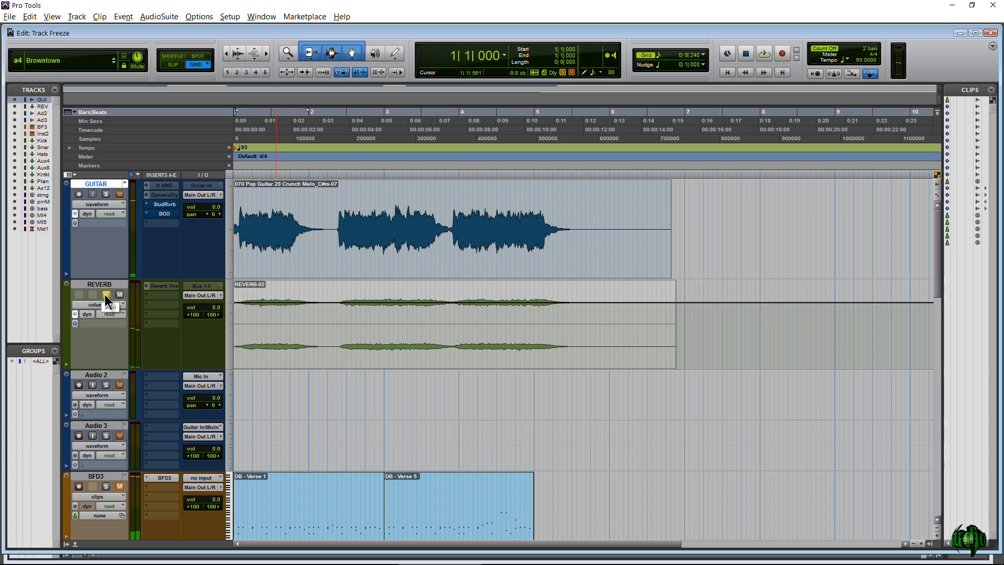
Unsolo the REVERB track and inspect the GUITAR track's two frozen inserts, 11 MKII and Dynamic Delay, closing each window.
{"action": "left_click", "coordinate": [106, 295]}
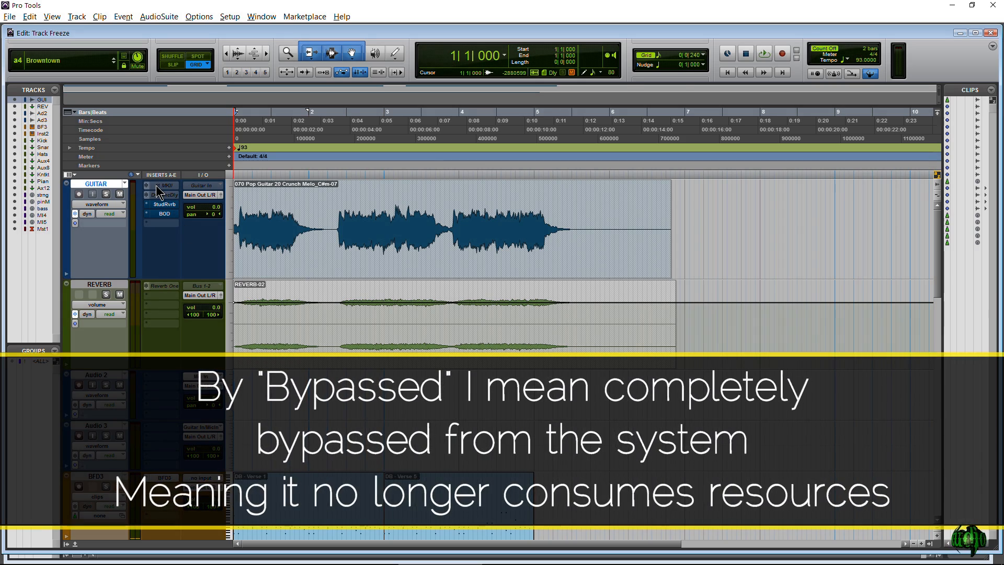
{"action": "left_click", "coordinate": [158, 186]}
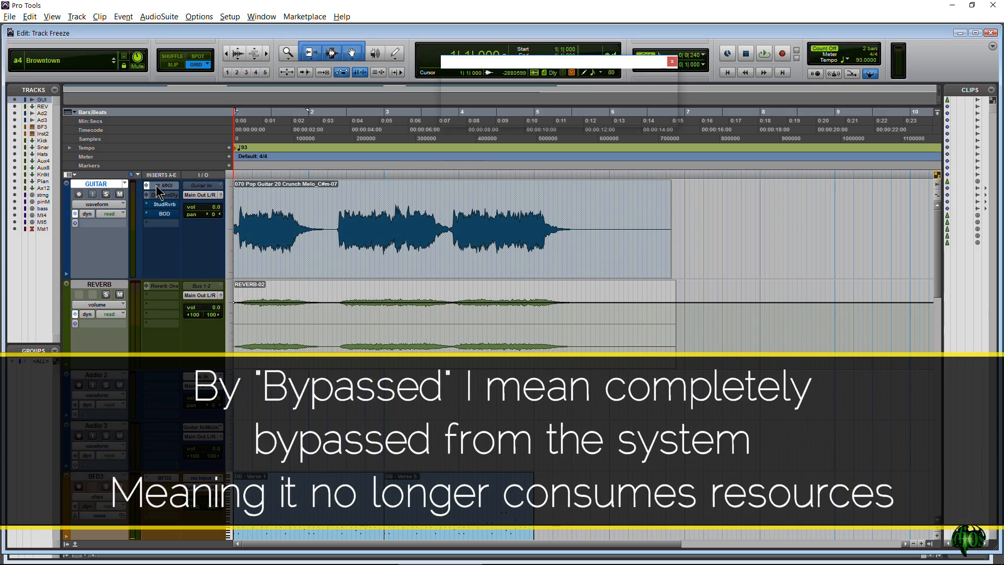
{"action": "left_click", "coordinate": [672, 61]}
{"action": "left_click", "coordinate": [149, 195]}
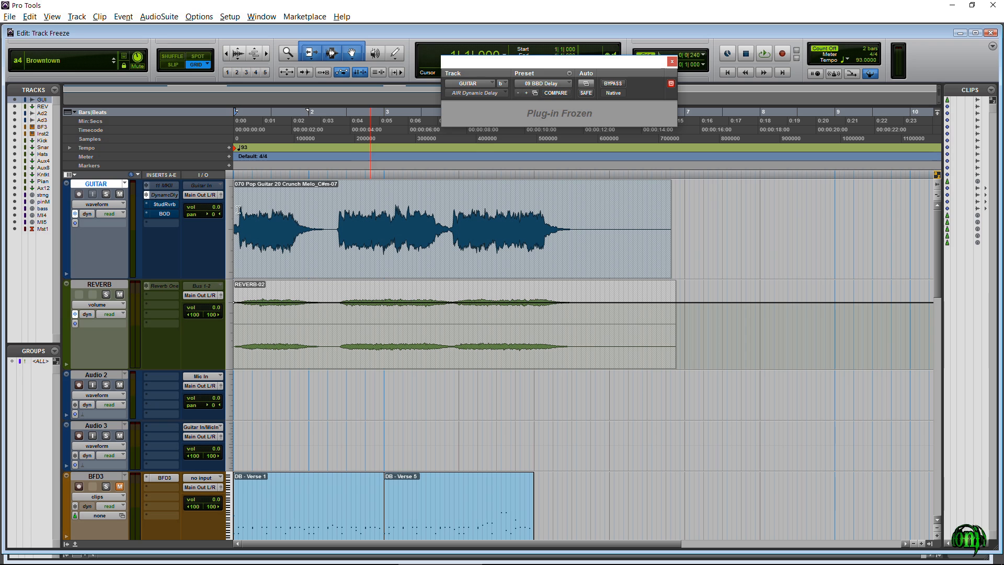
{"action": "left_click", "coordinate": [672, 62]}
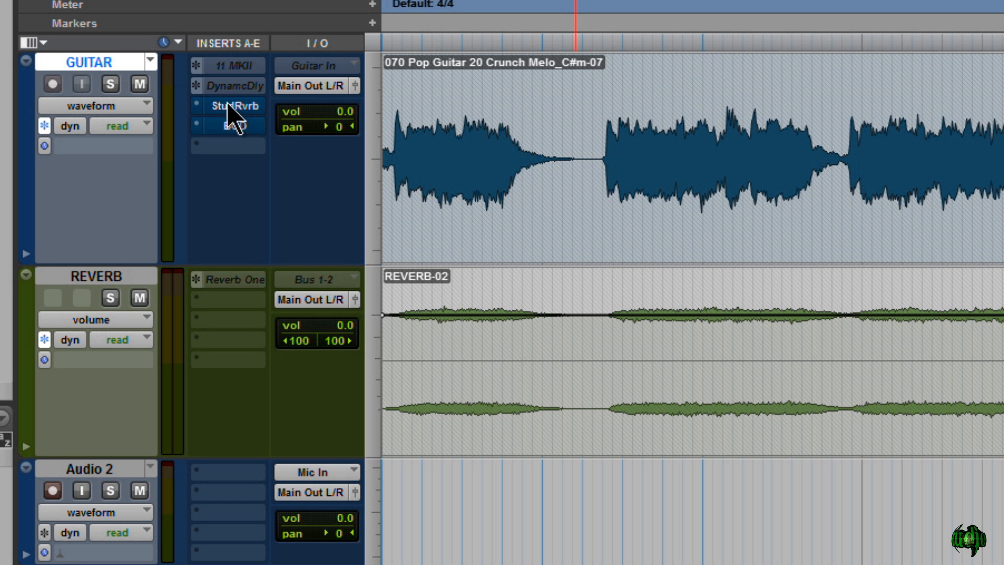
Browse the plug-in choices for the empty insert slot below BOD on the GUITAR track without inserting anything.
{"action": "left_click", "coordinate": [157, 223]}
{"action": "mouse_move", "coordinate": [273, 191]}
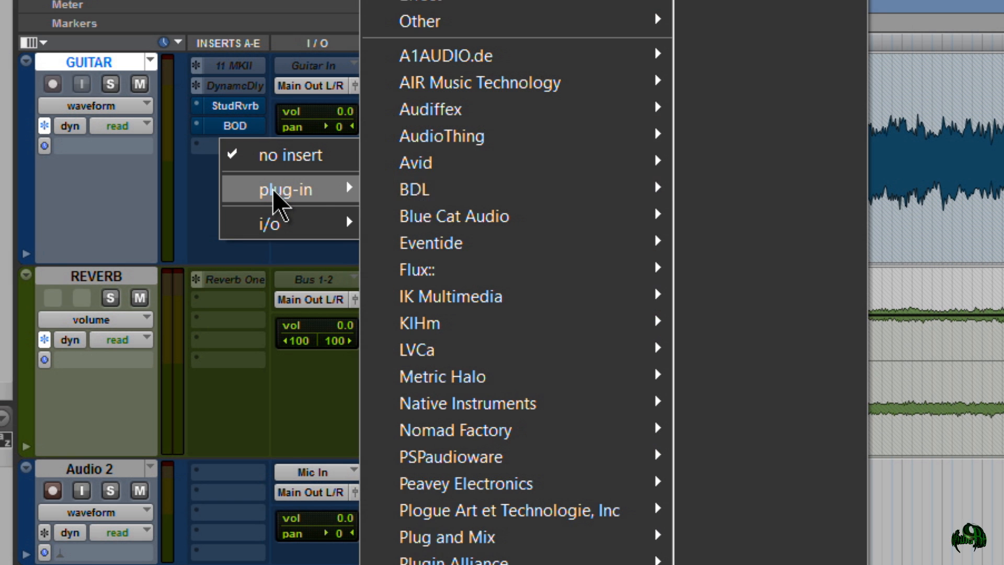
{"action": "key", "text": "Escape"}
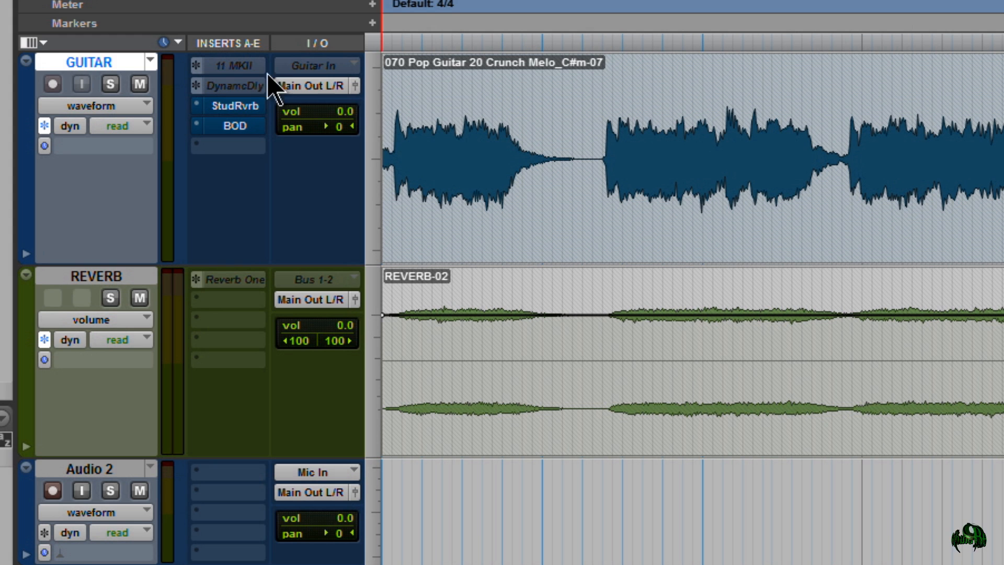
Try to reassign the frozen GUITAR track's input and dismiss the alert.
{"action": "left_click", "coordinate": [324, 66]}
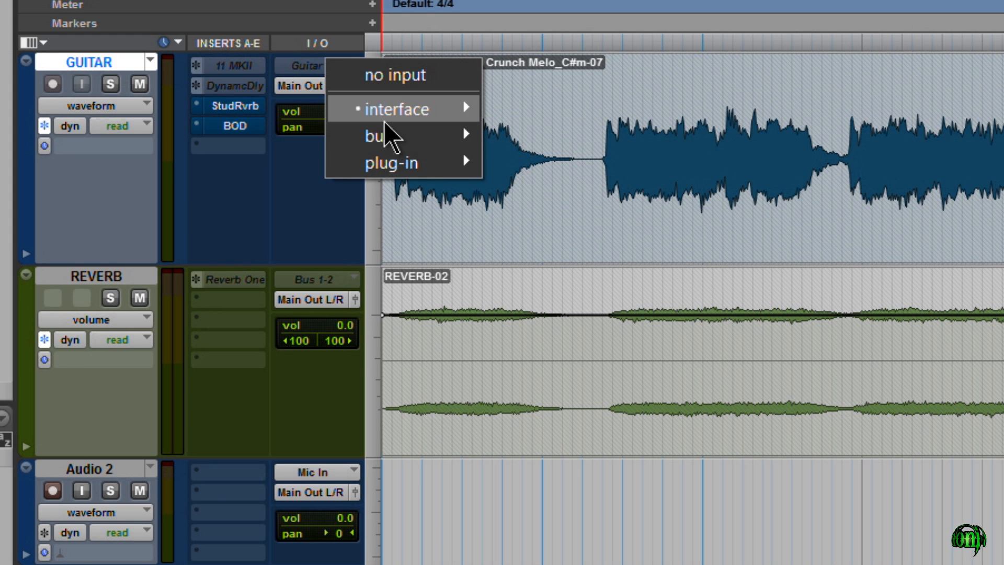
{"action": "mouse_move", "coordinate": [388, 126]}
{"action": "left_click", "coordinate": [331, 245]}
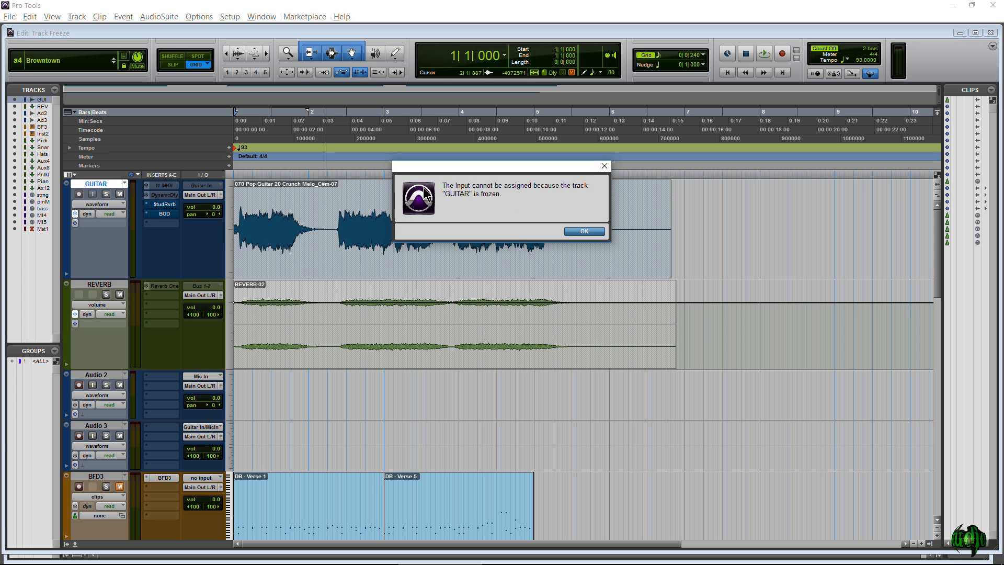
{"action": "left_click", "coordinate": [585, 232]}
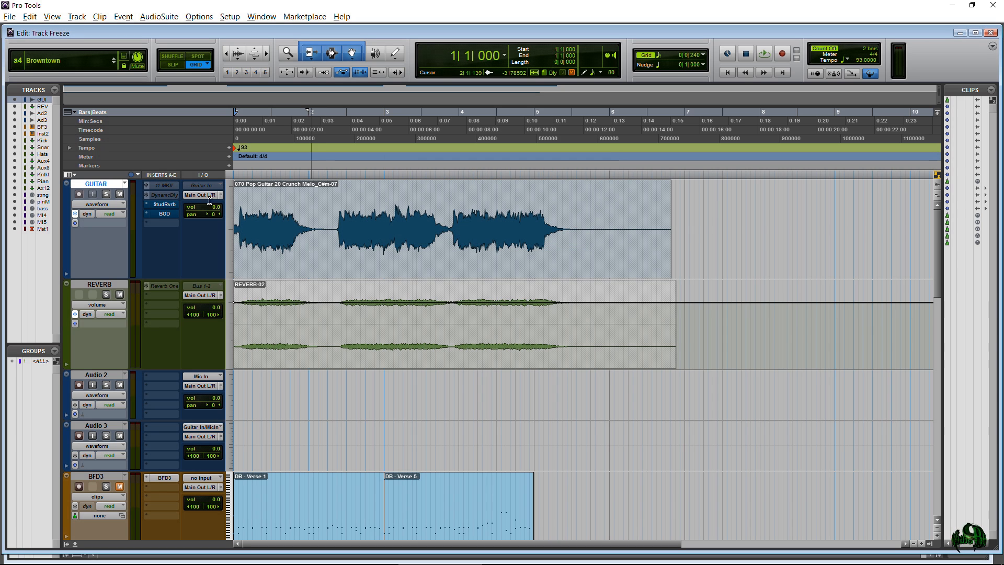
View the GUITAR track's output options, check the send routing in the Mix window, and return to the Edit window.
{"action": "left_click", "coordinate": [208, 193]}
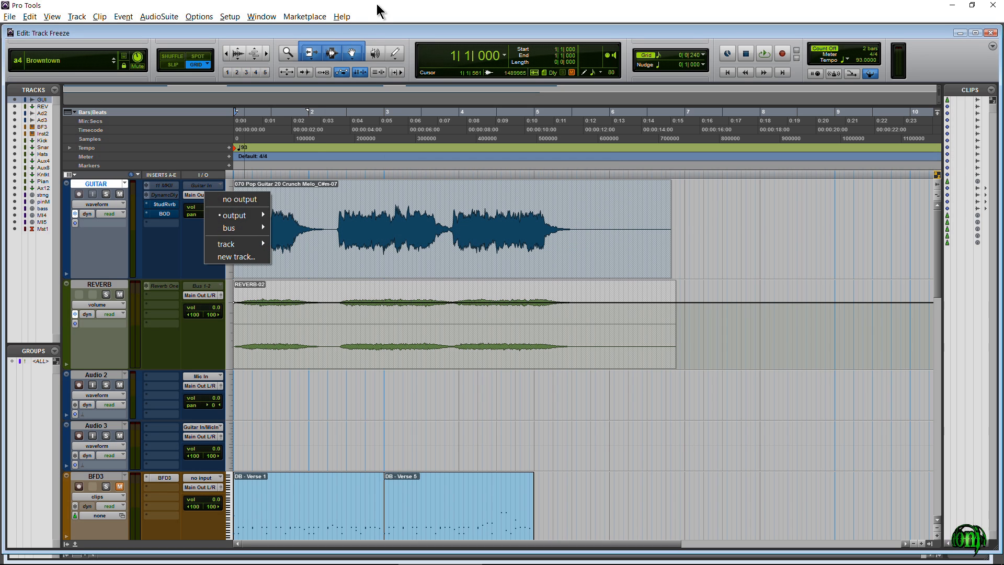
{"action": "left_click", "coordinate": [379, 32]}
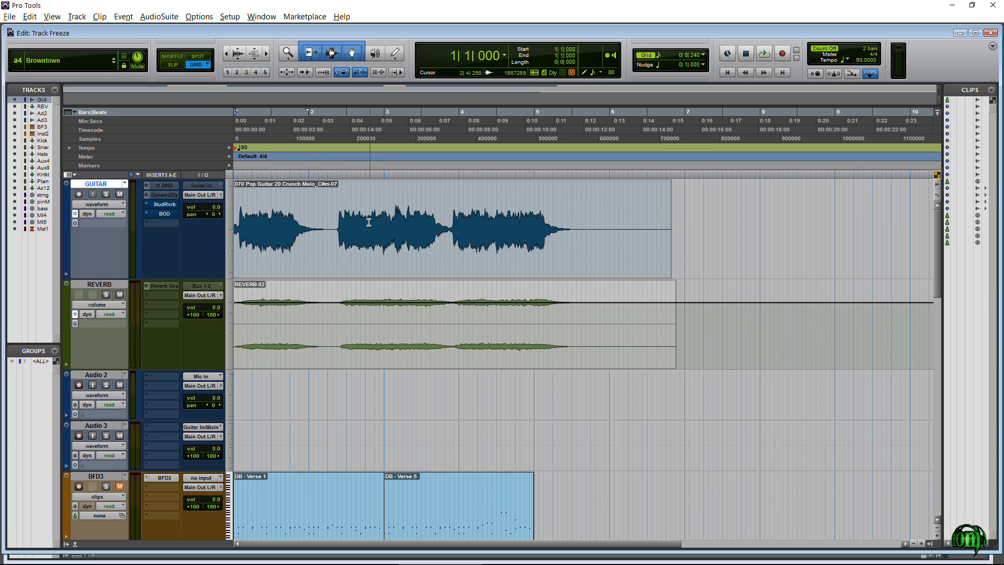
{"action": "key", "text": "ctrl+equal"}
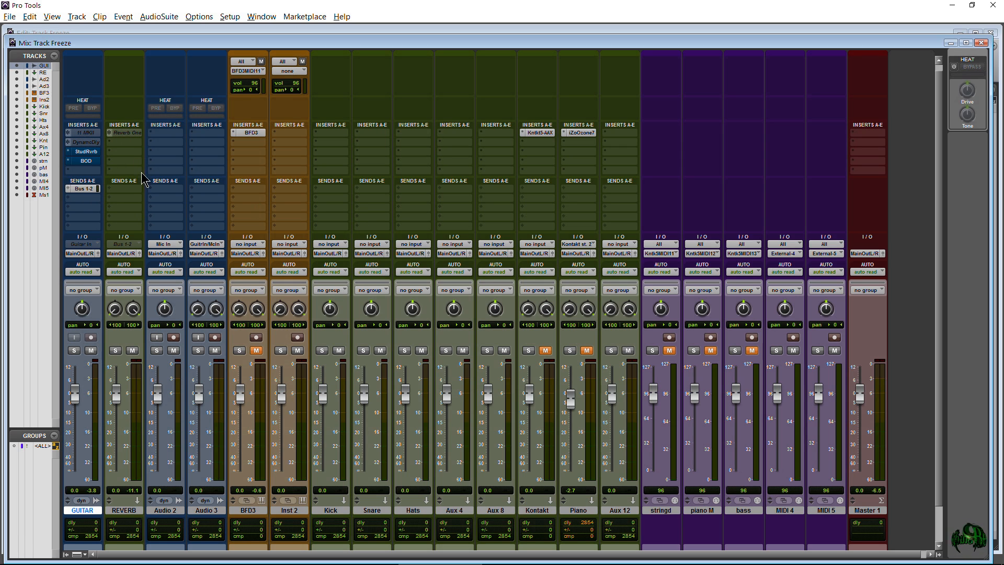
{"action": "key", "text": "ctrl+equal"}
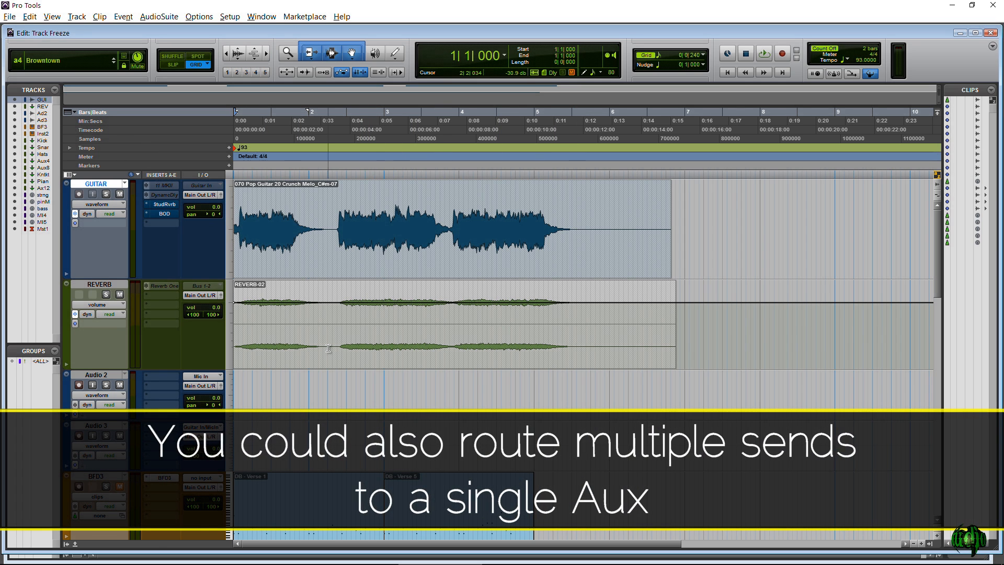
Audition the session while muting and unmuting the frozen REVERB track.
{"action": "key", "text": "space"}
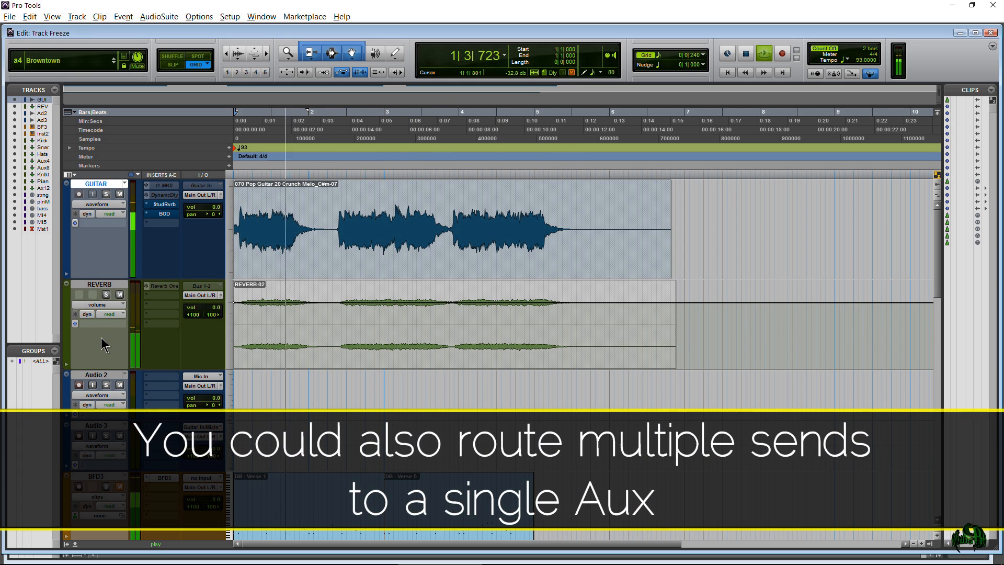
{"action": "left_click", "coordinate": [119, 295]}
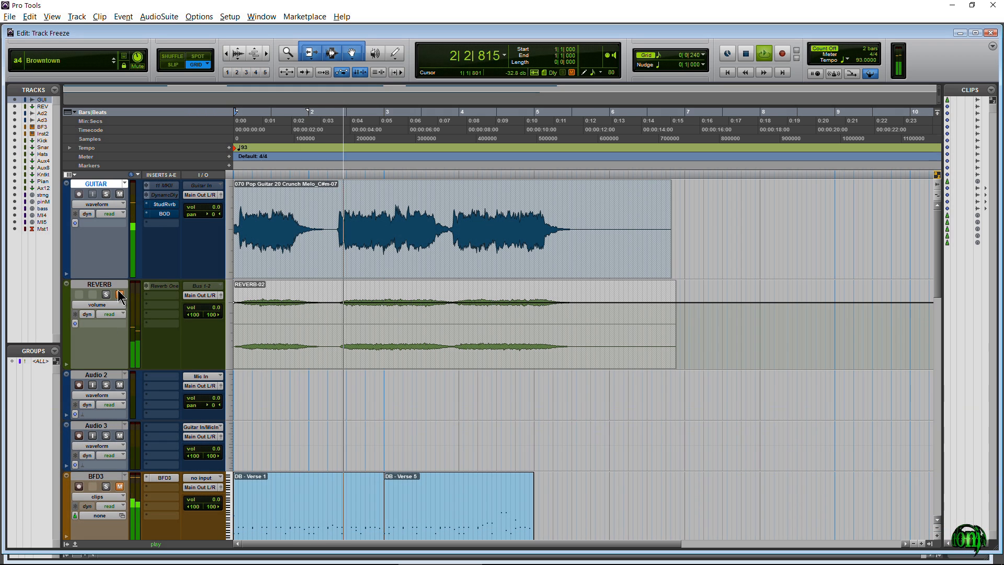
{"action": "left_click", "coordinate": [119, 295]}
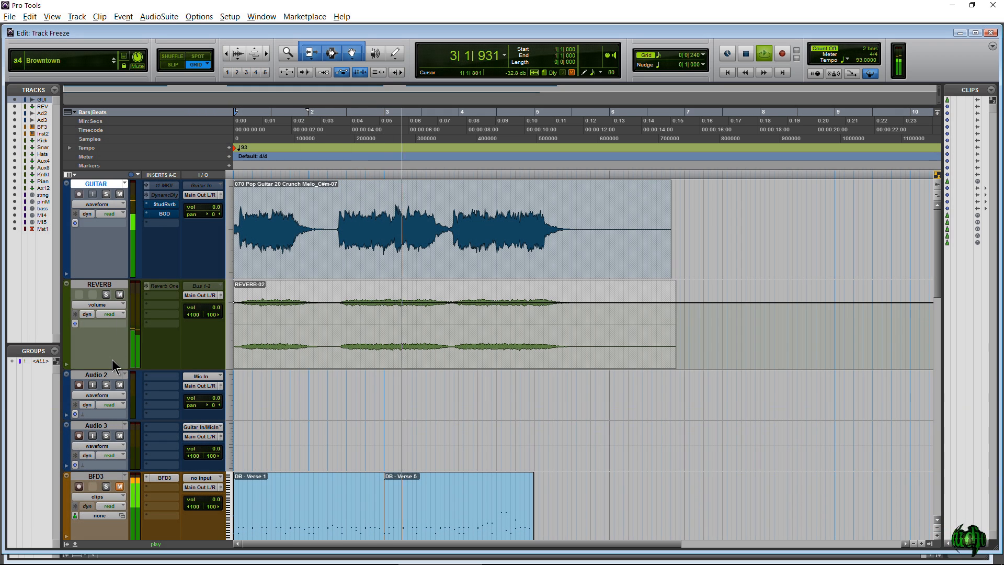
{"action": "key", "text": "space"}
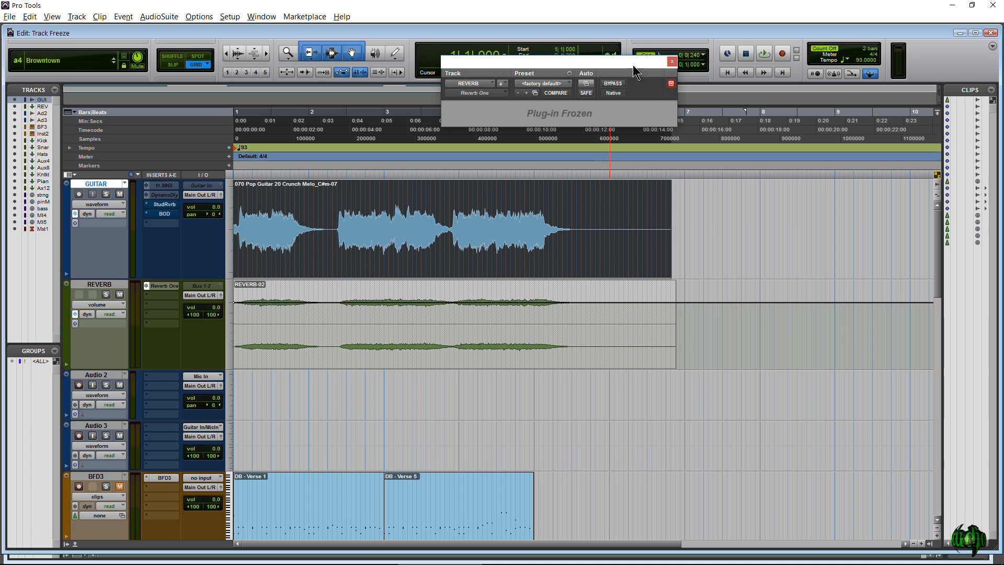
Close the frozen Reverb One window, unfreeze the REVERB track, and briefly audition the session.
{"action": "left_click", "coordinate": [671, 62]}
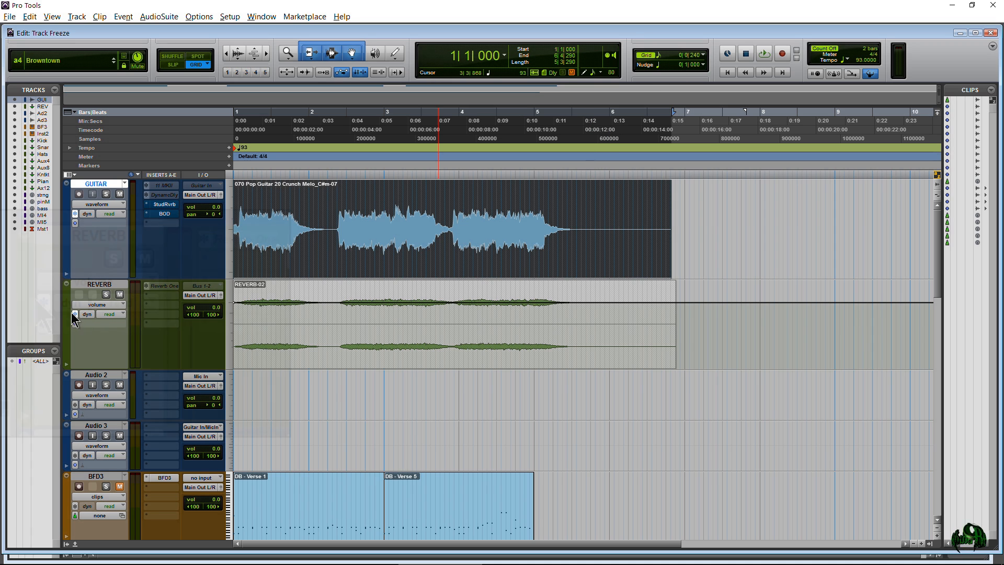
{"action": "left_click", "coordinate": [43, 302]}
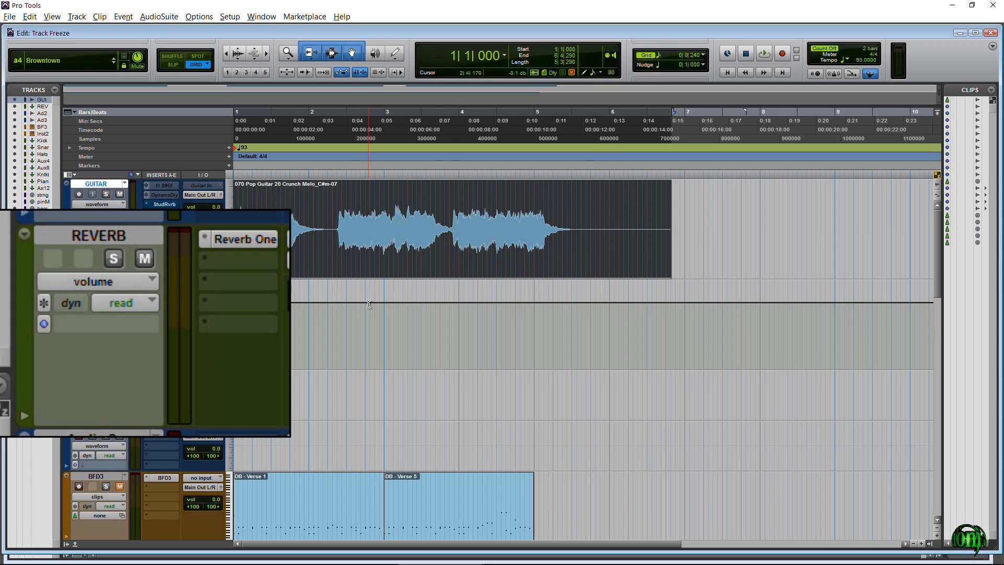
{"action": "key", "text": "space"}
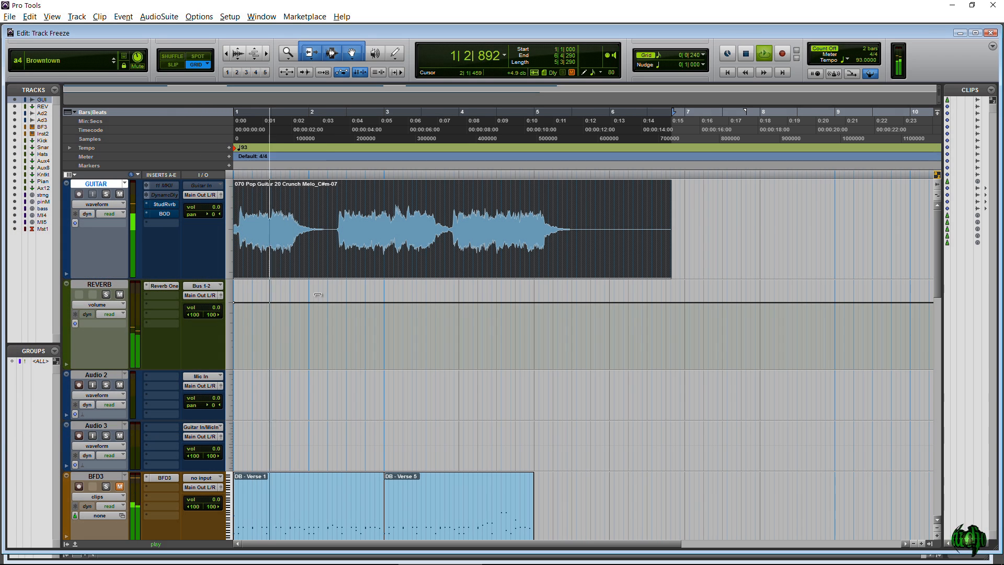
{"action": "key", "text": "space"}
Open Reverb One on the REVERB track, set its reverb time to 5.4 s, audition the change, and close the window.
{"action": "key", "text": "ctrl+alt+w"}
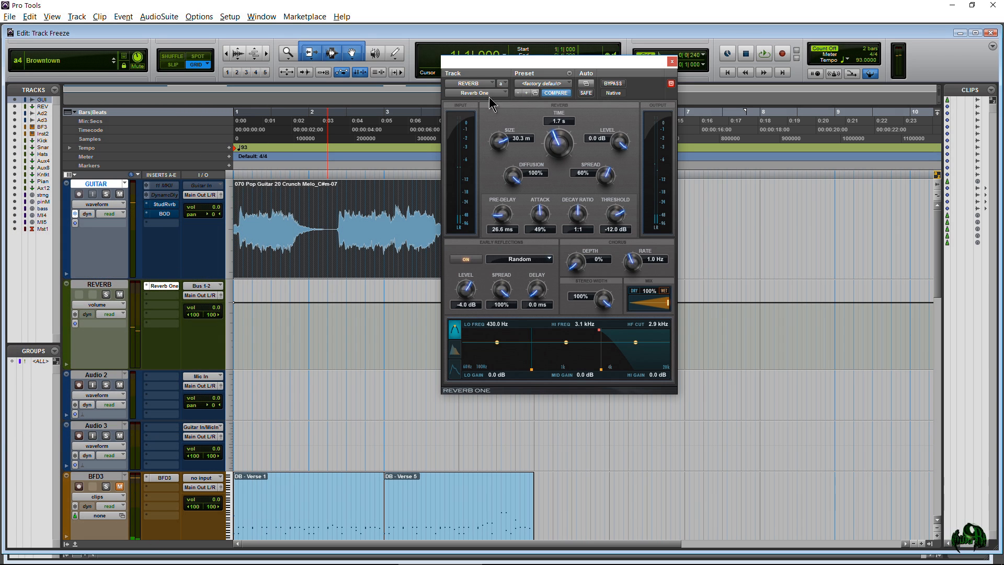
{"action": "left_click_drag", "start_coordinate": [515, 65], "coordinate": [491, 61]}
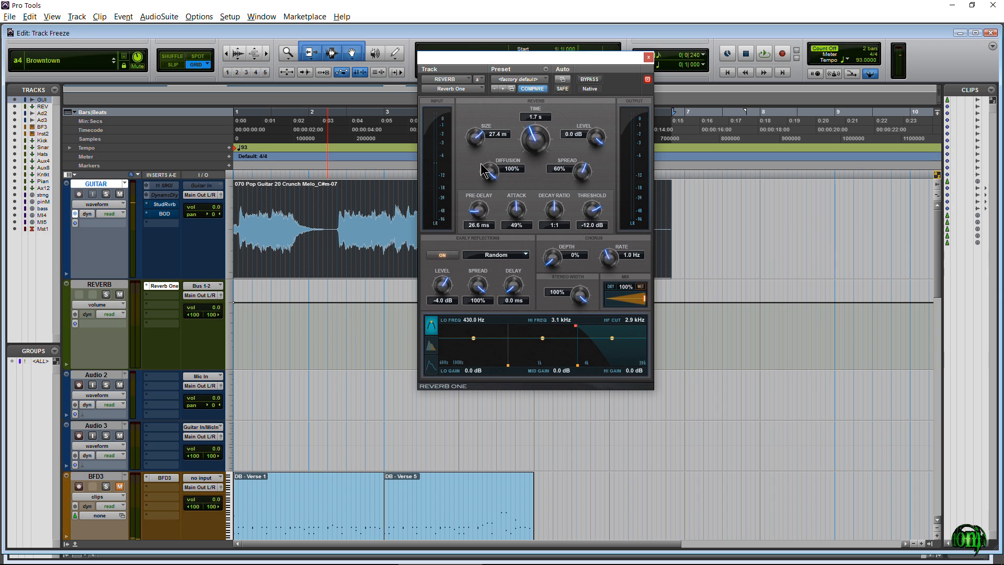
{"action": "mouse_move", "coordinate": [539, 137]}
{"action": "left_mouse_down"}
{"action": "mouse_move", "coordinate": [557, 99]}
{"action": "mouse_move", "coordinate": [551, 130]}
{"action": "left_mouse_up"}
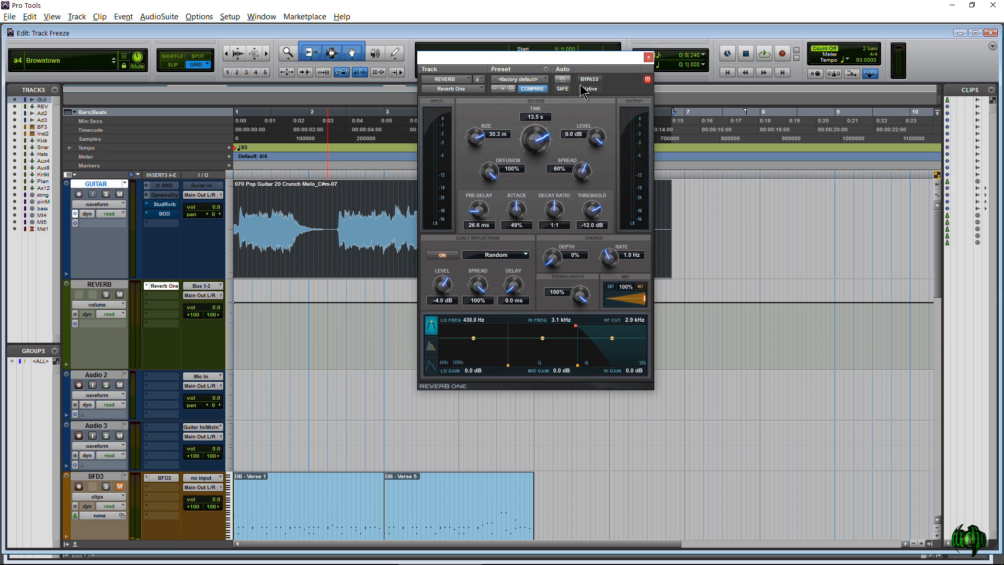
{"action": "left_click_drag", "start_coordinate": [584, 91], "coordinate": [601, 152]}
{"action": "key", "text": "space"}
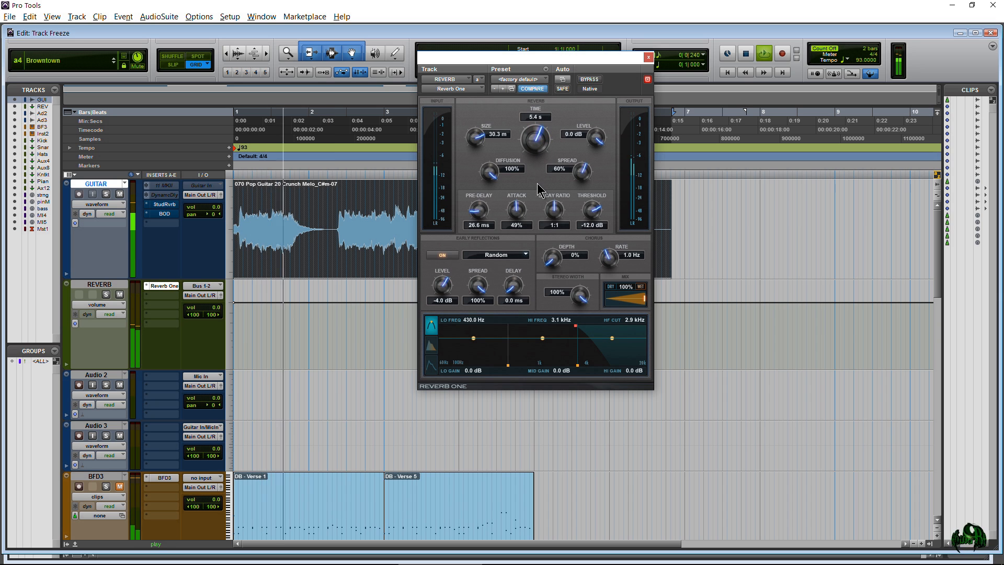
{"action": "key", "text": "space"}
{"action": "left_click", "coordinate": [649, 57]}
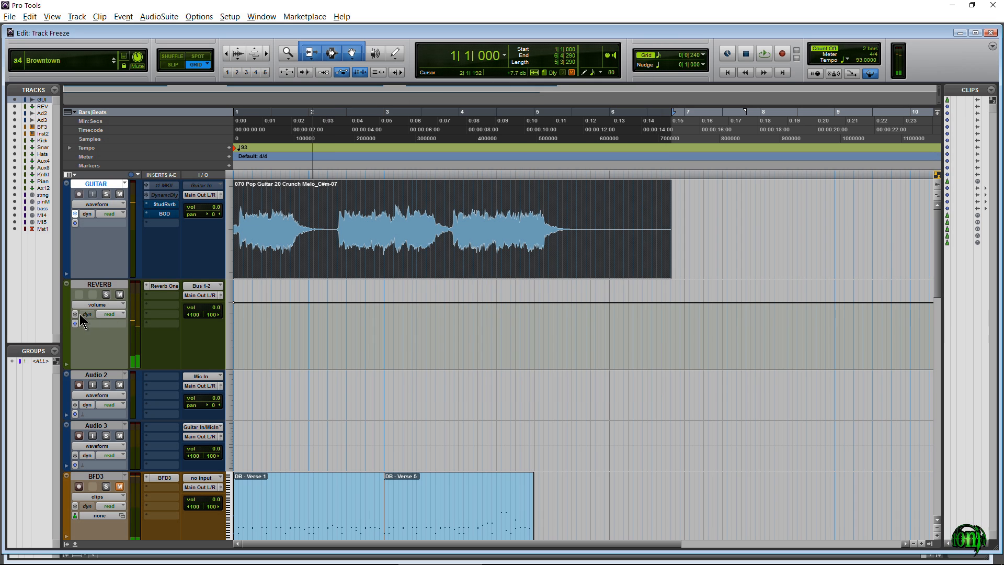
Select the REVERB track and freeze it again with the changed reverb.
{"action": "left_click", "coordinate": [79, 17]}
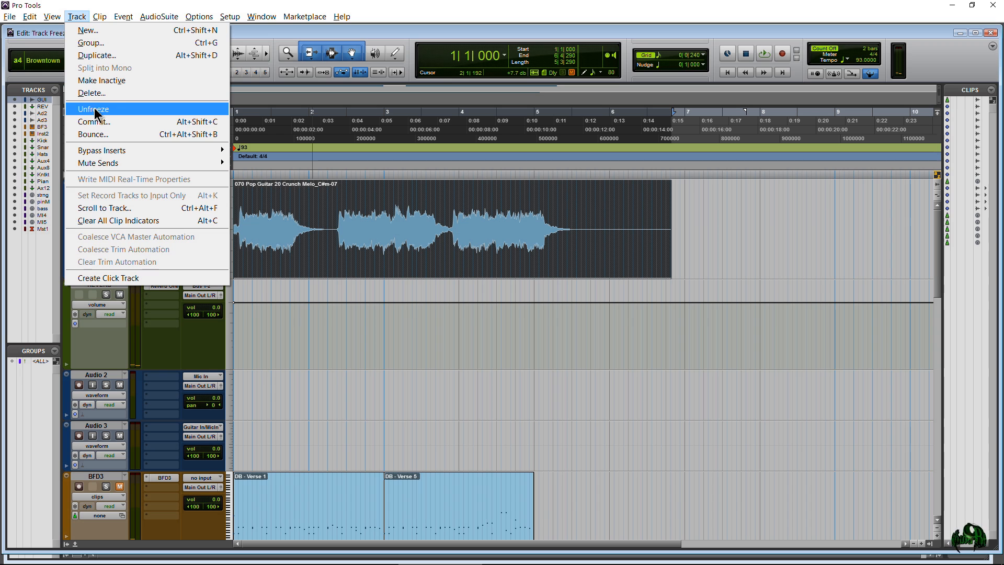
{"action": "left_click", "coordinate": [108, 343]}
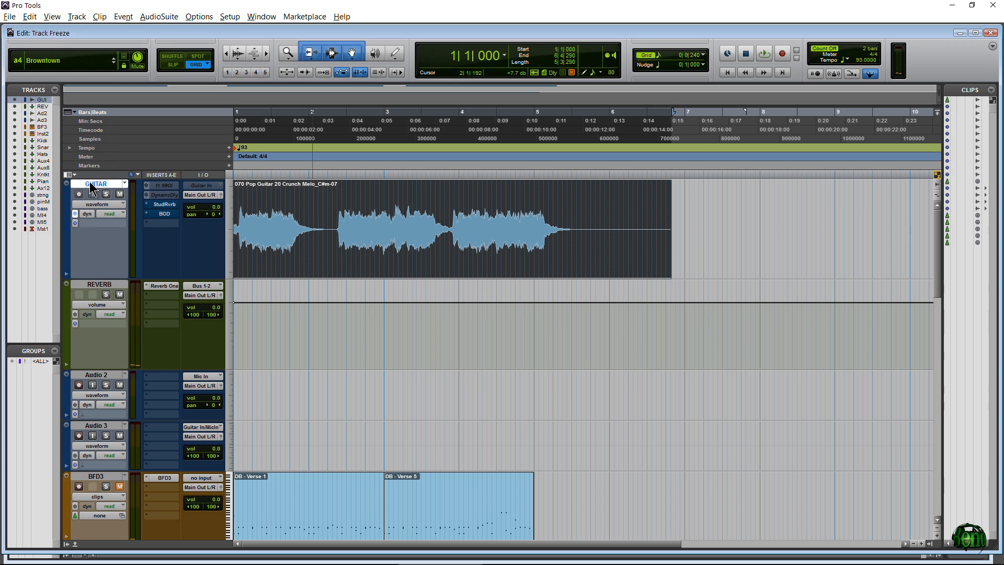
{"action": "left_click", "coordinate": [101, 286]}
{"action": "left_click", "coordinate": [77, 16]}
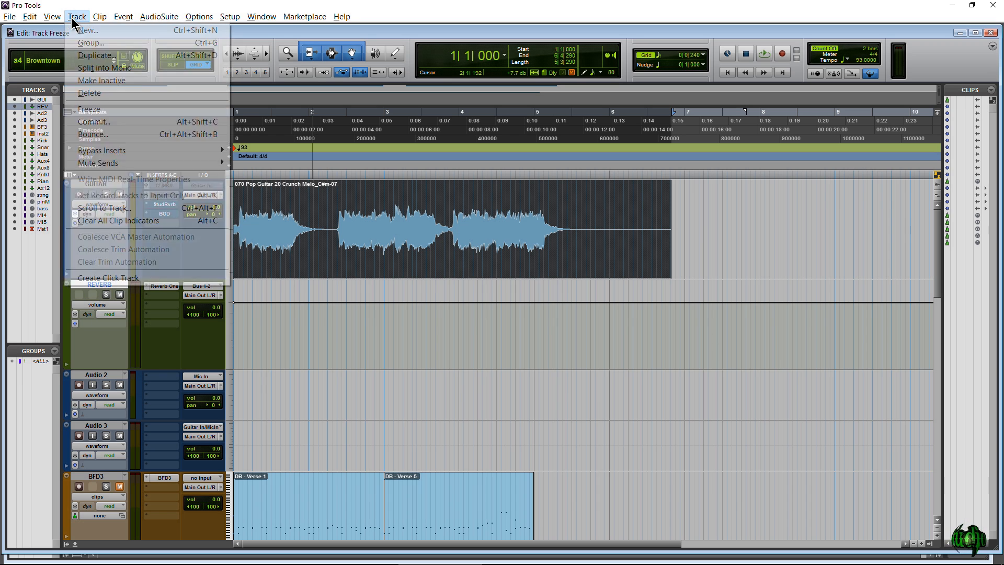
{"action": "left_click", "coordinate": [102, 345]}
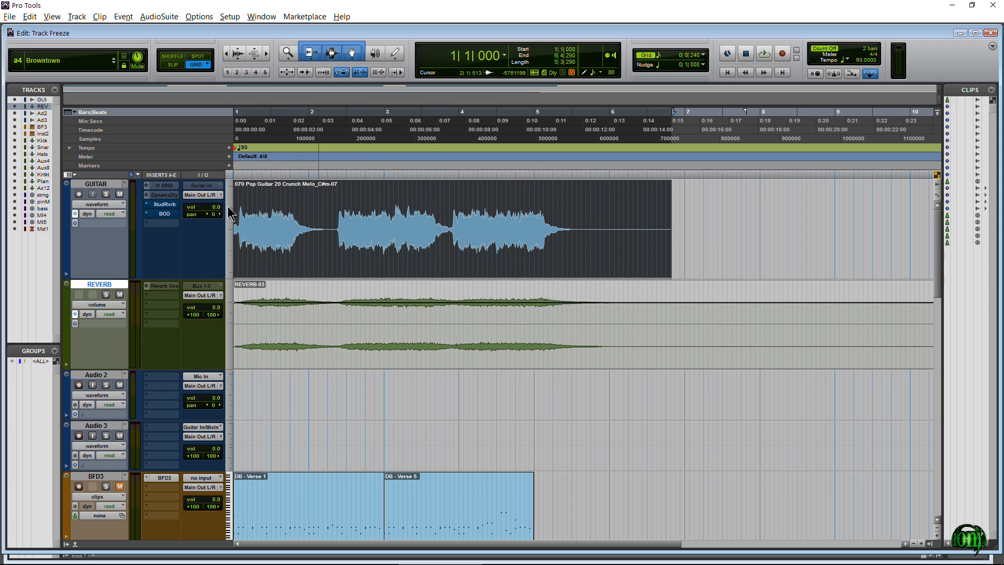
Audition the refrozen reverb and mute the REVERB track.
{"action": "key", "text": "space"}
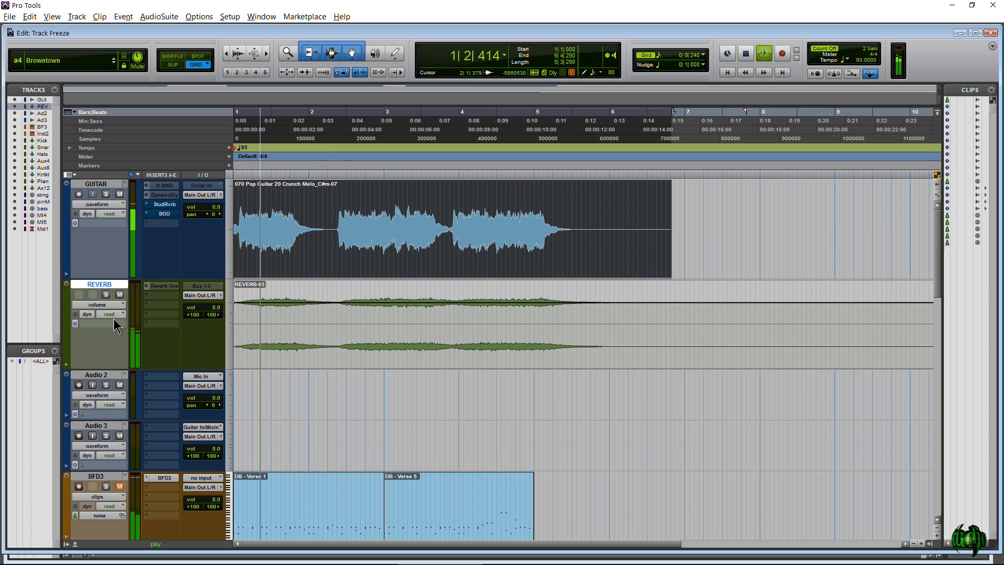
{"action": "left_click", "coordinate": [120, 295]}
{"action": "key", "text": "space"}
{"action": "key", "text": "space"}
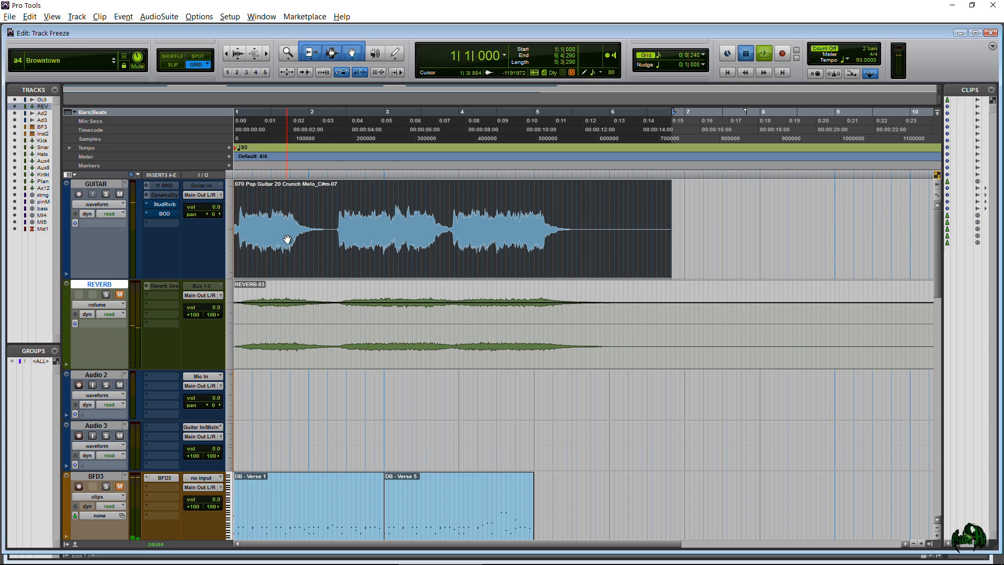
{"action": "key", "text": "space"}
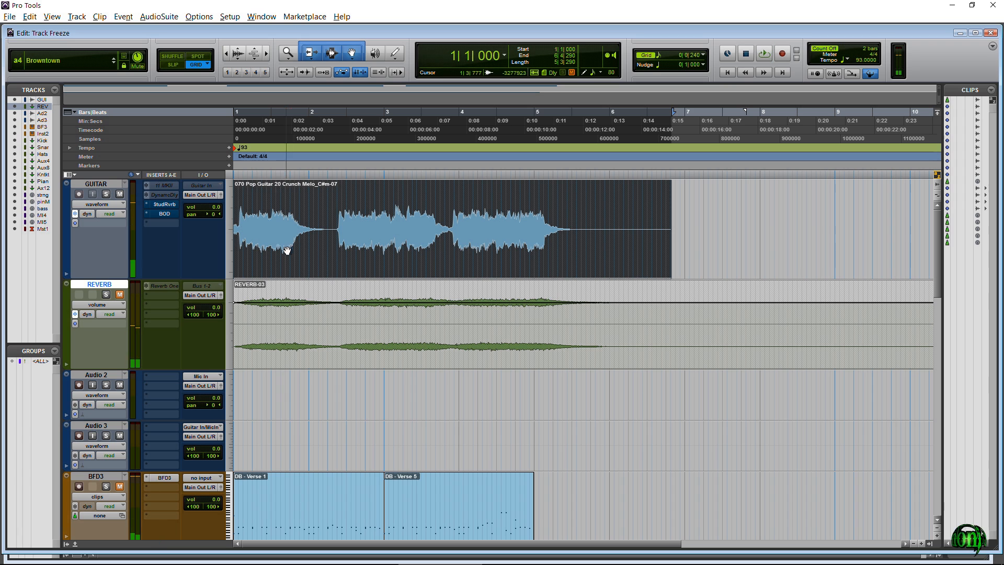
Commit the GUITAR track's edit selection offline, copying sends and group assignments and setting Source Tracks to Do Nothing.
{"action": "right_click", "coordinate": [373, 244]}
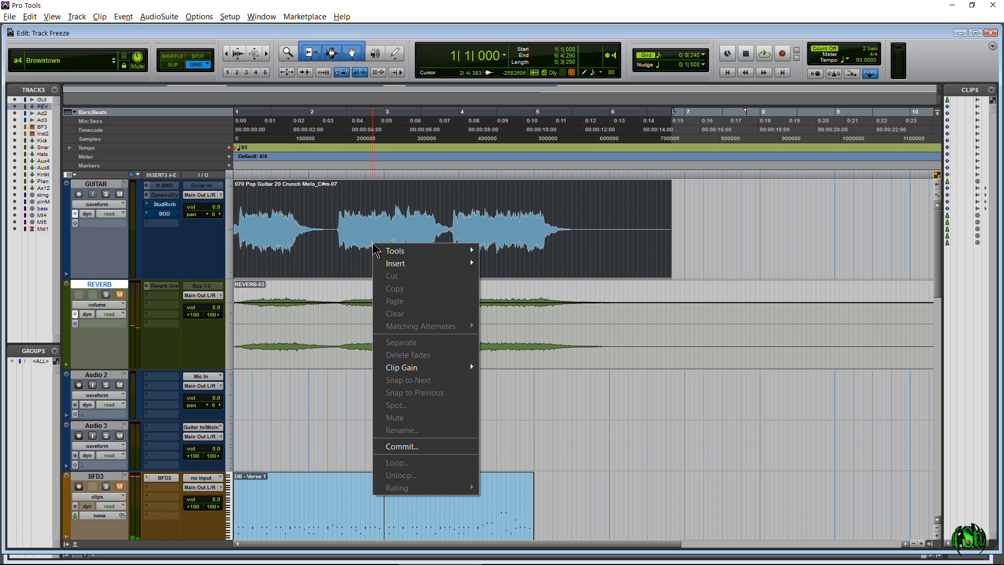
{"action": "left_click", "coordinate": [403, 446]}
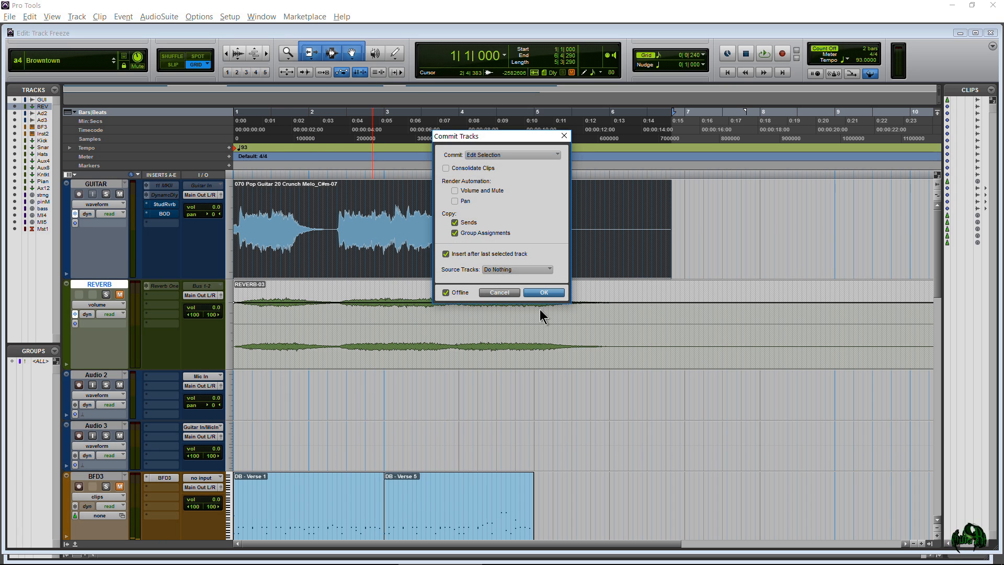
{"action": "left_click", "coordinate": [544, 293]}
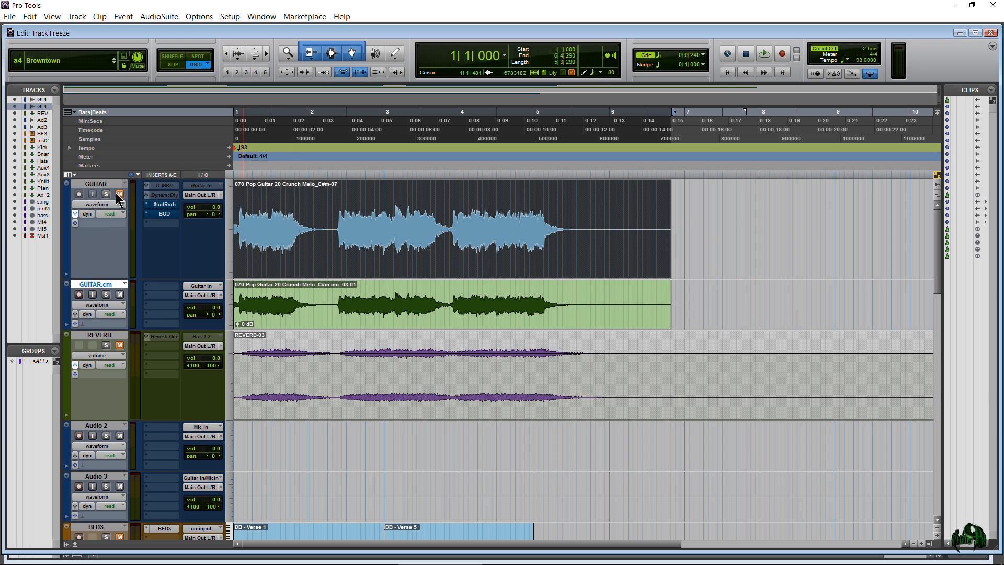
Audition the committed GUITAR.cm track against the GUITAR track with the GUITAR track unmuted and muted.
{"action": "key", "text": "space"}
{"action": "key", "text": "space"}
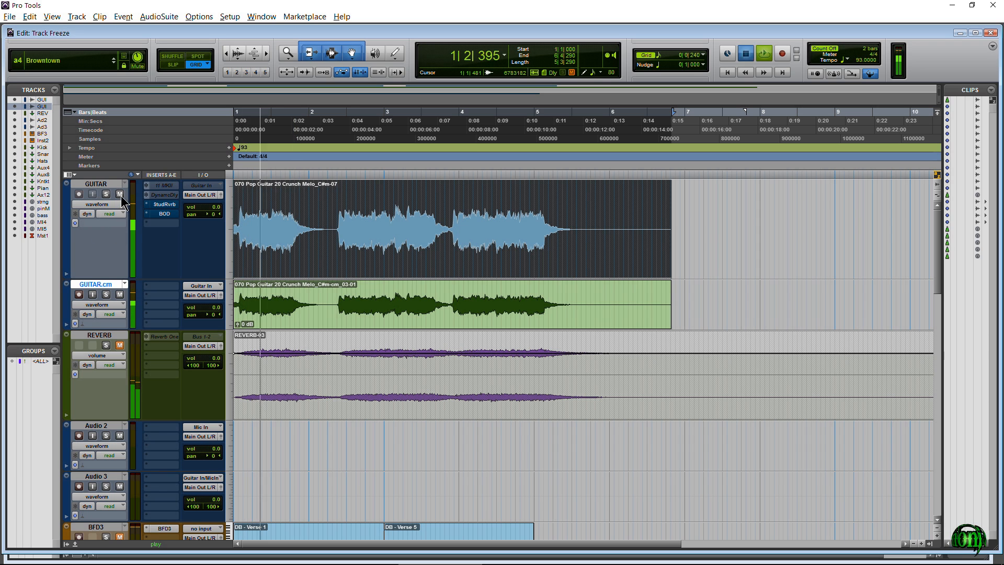
{"action": "key", "text": "space"}
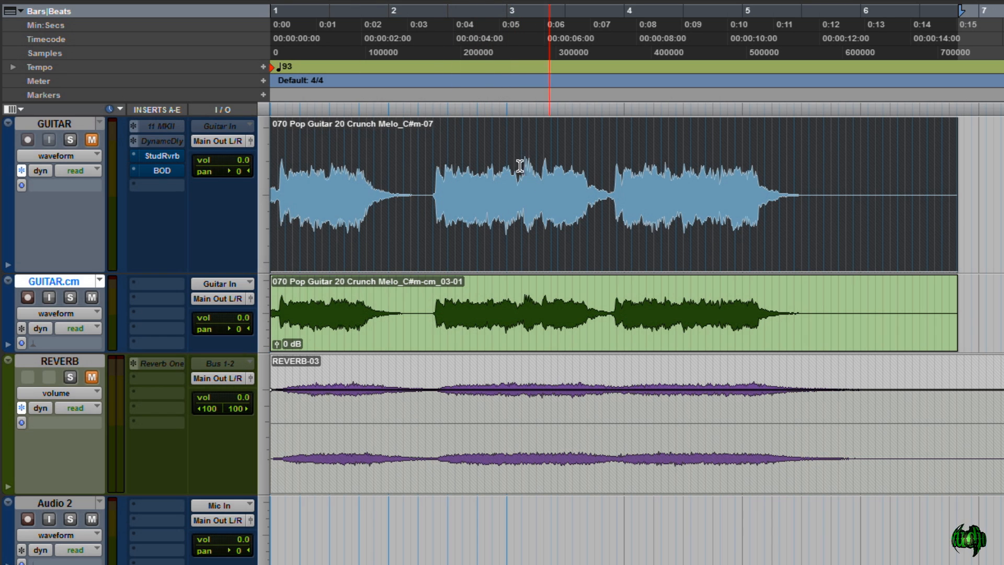
Split the GUITAR.cm clip, move its second part to 4|1|240 with a fade-out, and select the first part.
{"action": "left_click_drag", "start_coordinate": [948, 283], "coordinate": [831, 324]}
{"action": "left_click", "coordinate": [609, 305]}
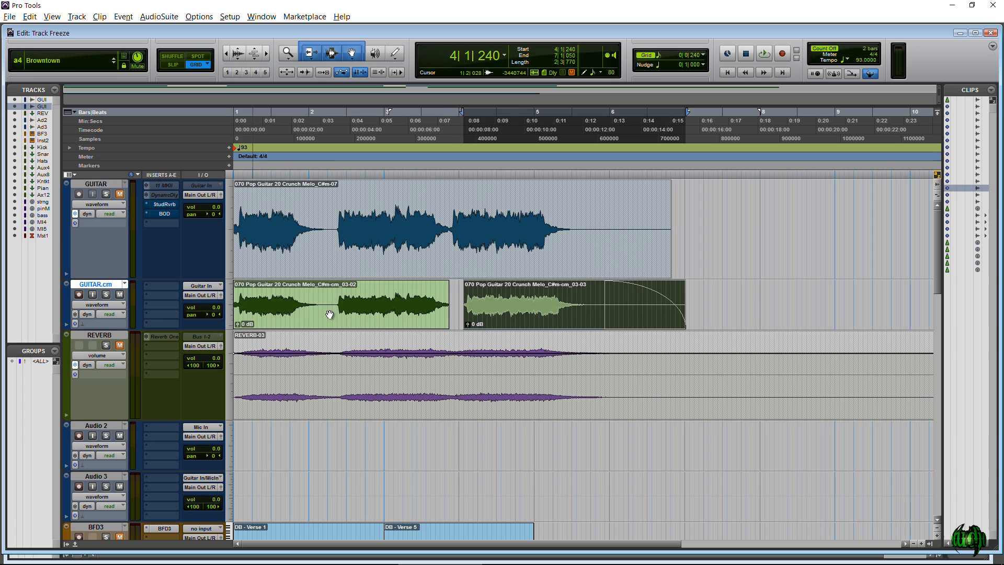
{"action": "left_click", "coordinate": [442, 305]}
{"action": "left_click", "coordinate": [533, 327]}
{"action": "left_click", "coordinate": [402, 319]}
{"action": "left_click", "coordinate": [483, 318]}
{"action": "left_click", "coordinate": [379, 318]}
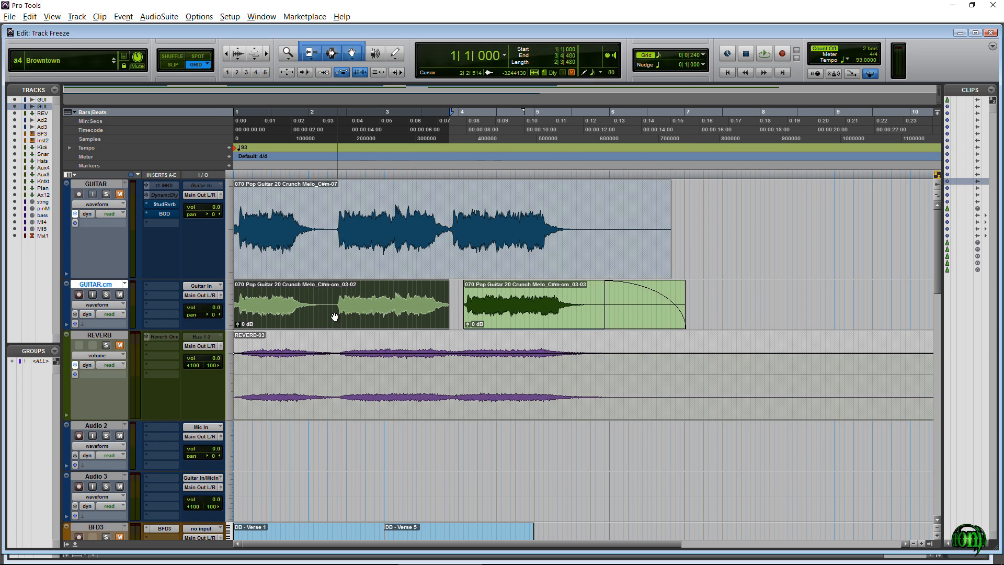
Unfreeze the GUITAR track and view the freeze and commit options of its StudRvrb insert.
{"action": "left_click", "coordinate": [74, 214]}
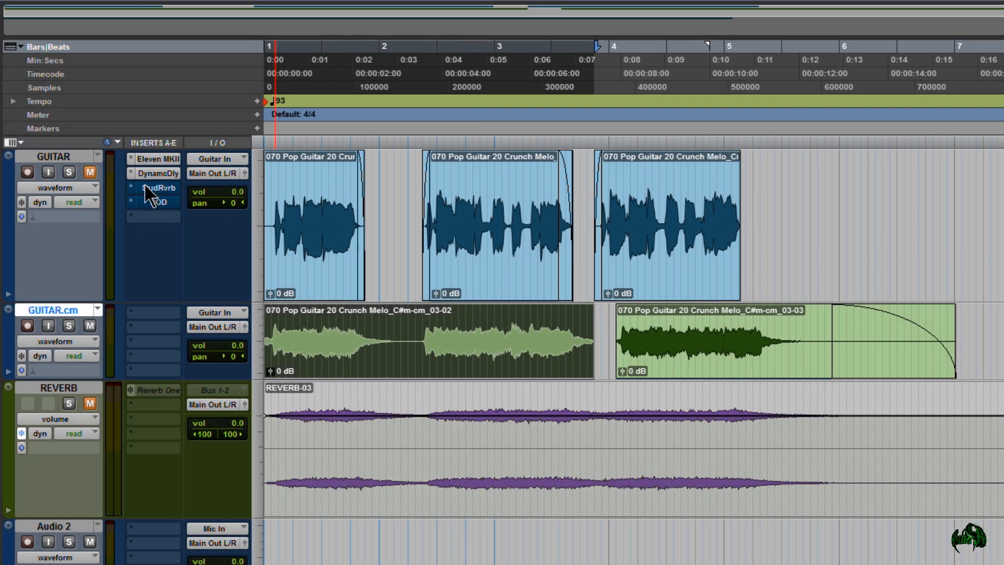
{"action": "right_click", "coordinate": [159, 186]}
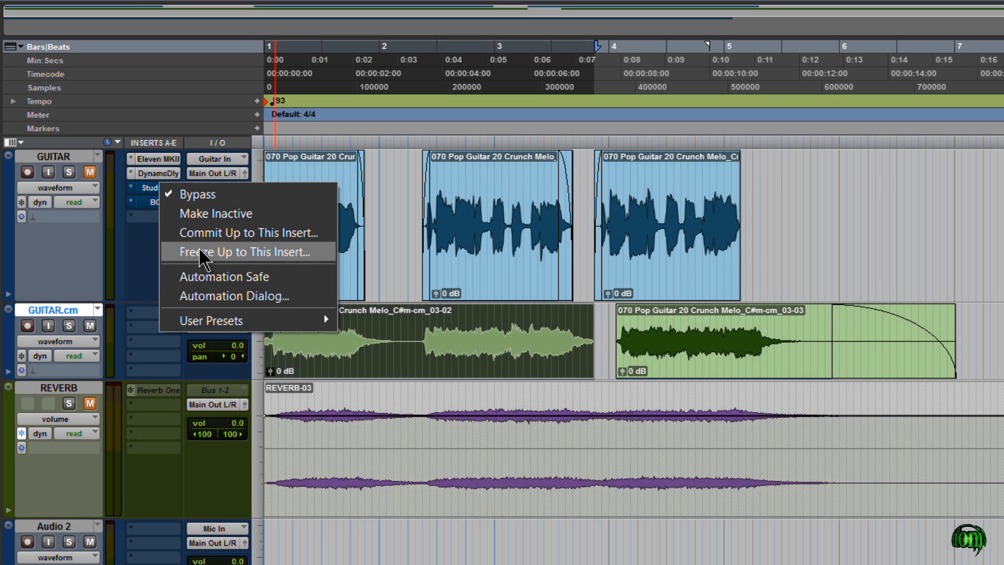
{"action": "left_click", "coordinate": [78, 250]}
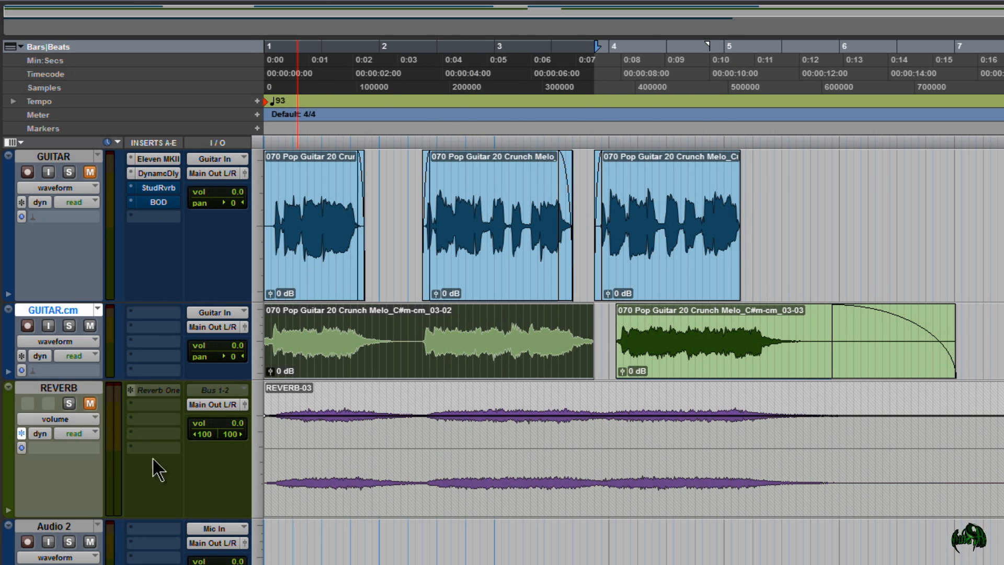
{"action": "key", "text": "Return"}
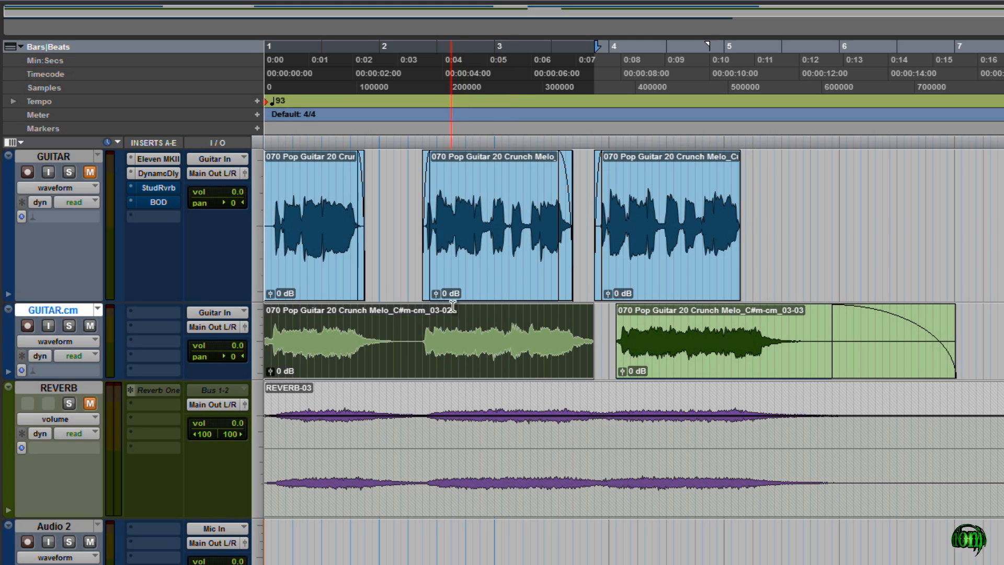
Audition the BFD3 instrument track and open its BFD3 plug-in from the Mix window.
{"action": "key", "text": "space"}
{"action": "scroll", "coordinate": [225, 256], "scroll_direction": "down", "scroll_amount": 10}
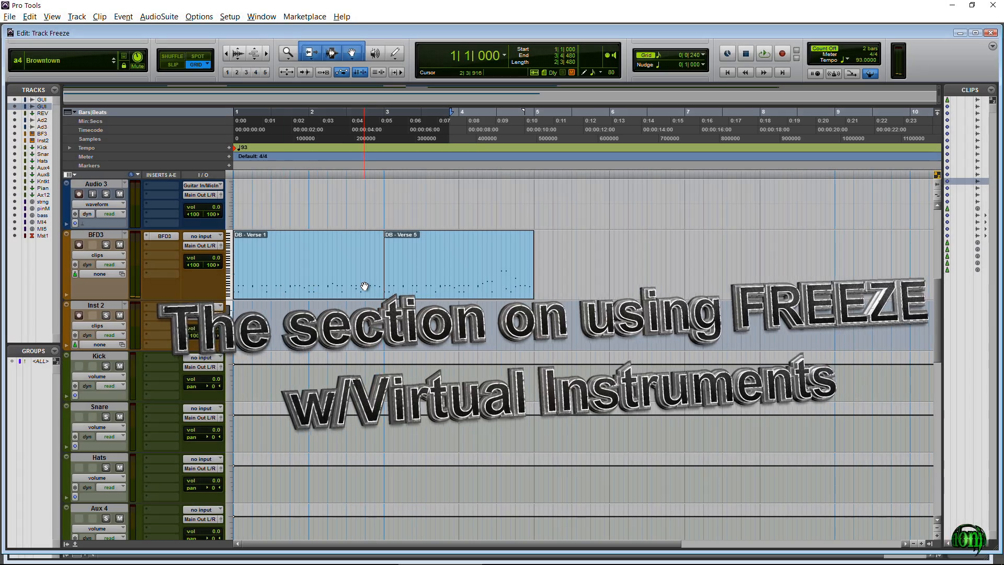
{"action": "key", "text": "space"}
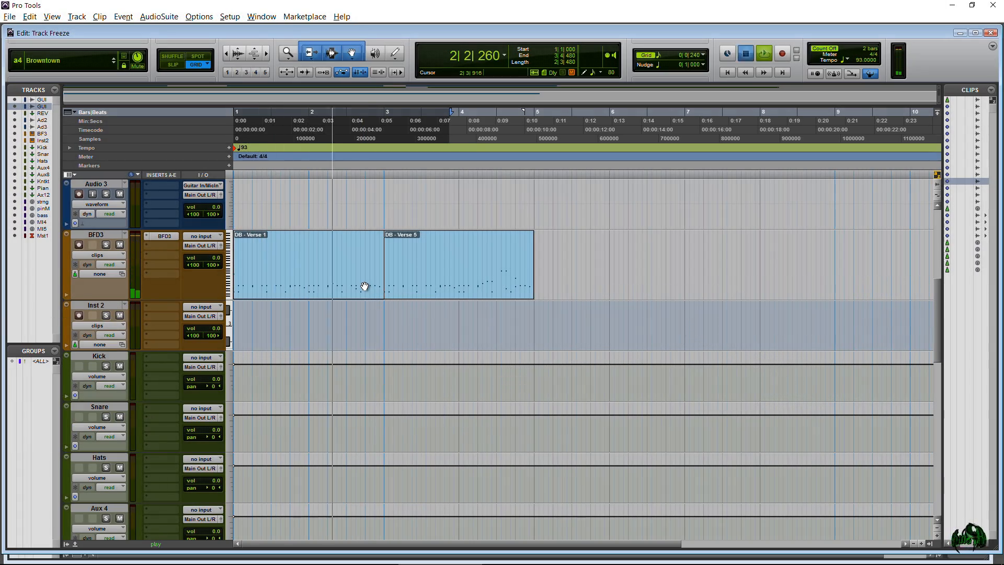
{"action": "key", "text": "ctrl+equal"}
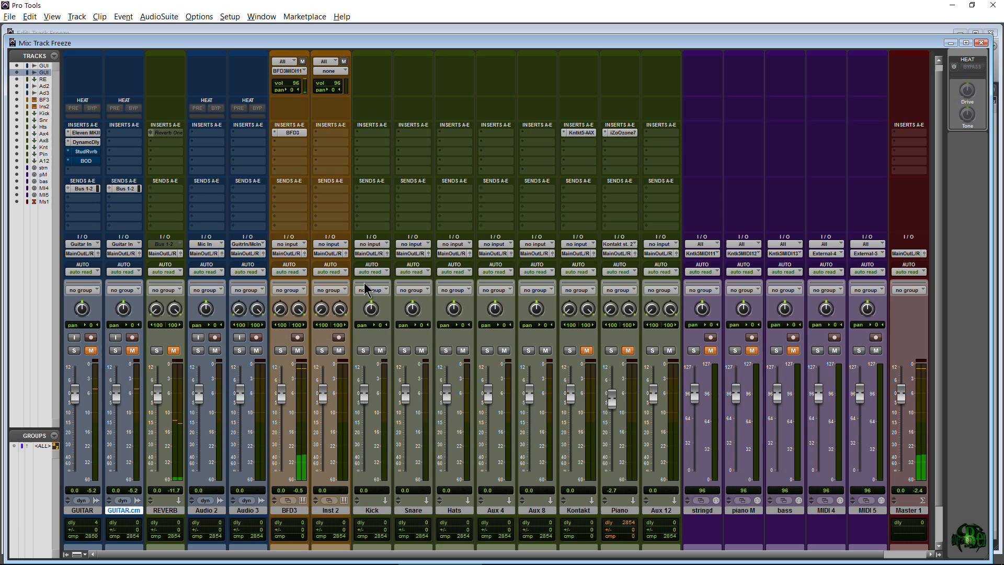
{"action": "left_click", "coordinate": [290, 133]}
{"action": "left_click_drag", "start_coordinate": [805, 59], "coordinate": [601, 71]}
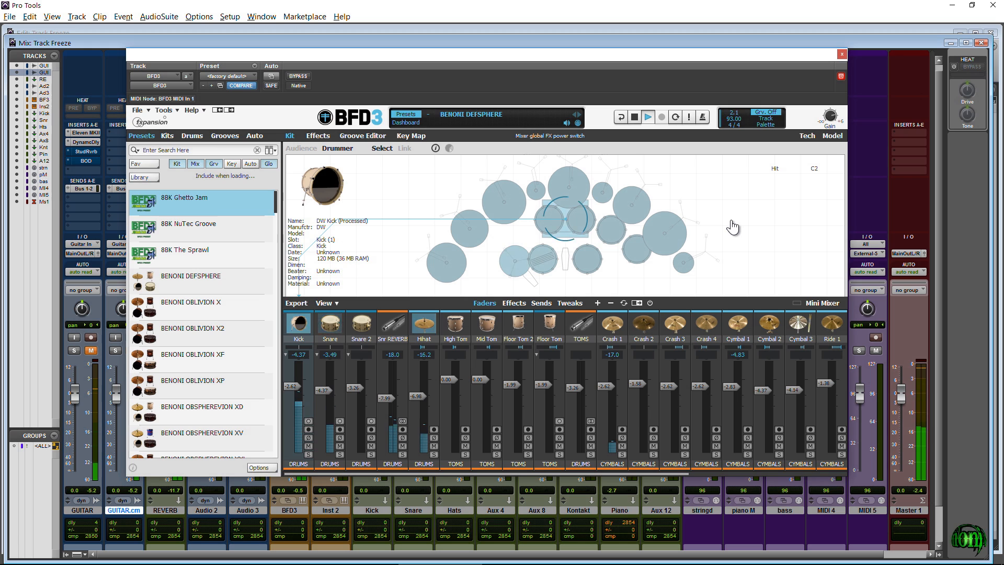
{"action": "key", "text": "space"}
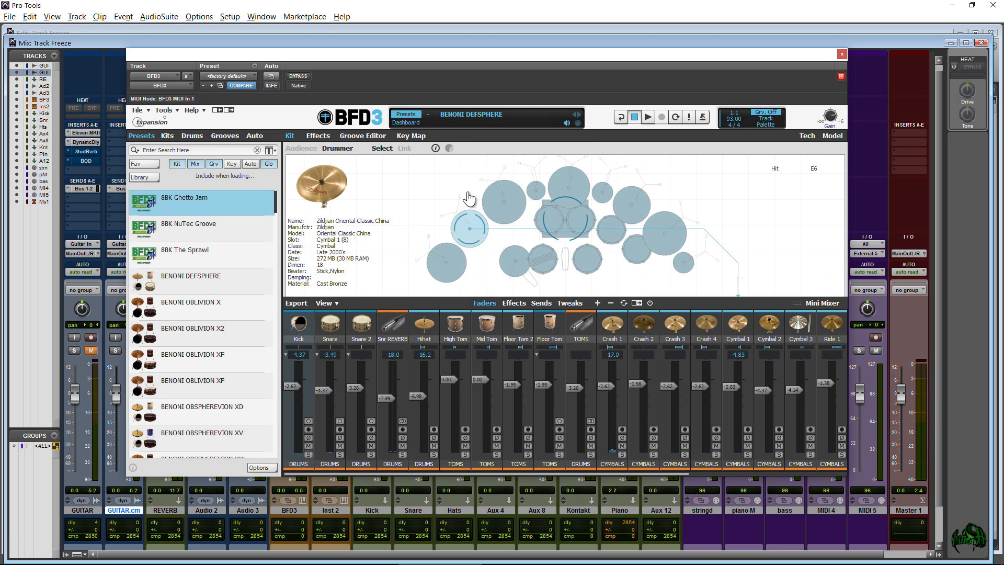
View BFD3's Groove Editor and Kit pages, close the plug-in, and return to the Edit window.
{"action": "left_click", "coordinate": [348, 138]}
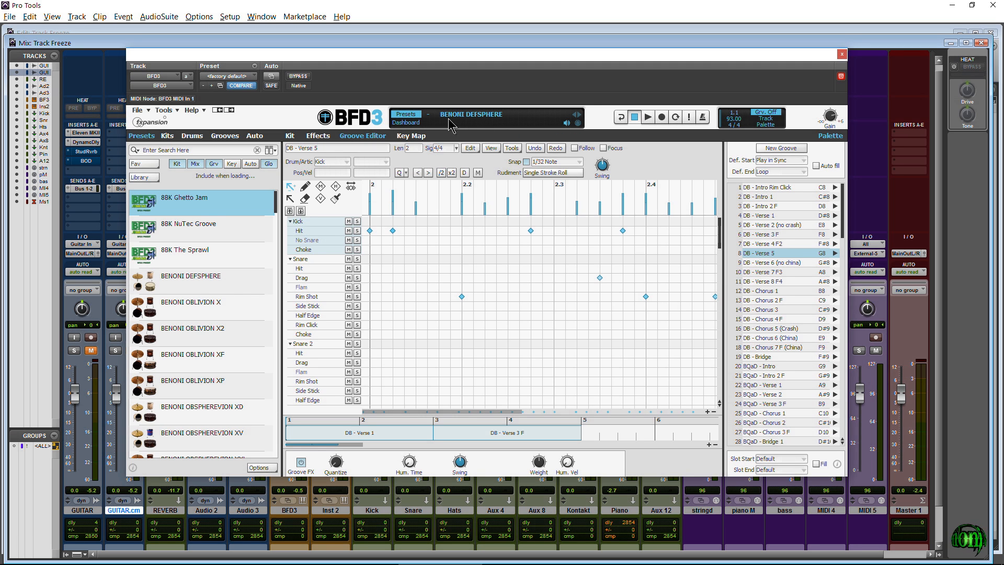
{"action": "left_click", "coordinate": [290, 136]}
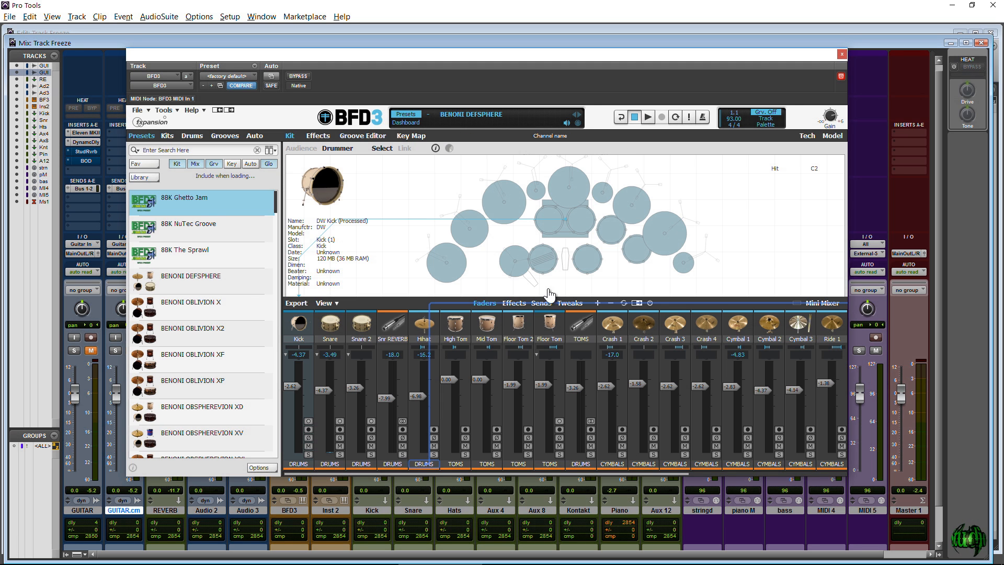
{"action": "left_click", "coordinate": [842, 54]}
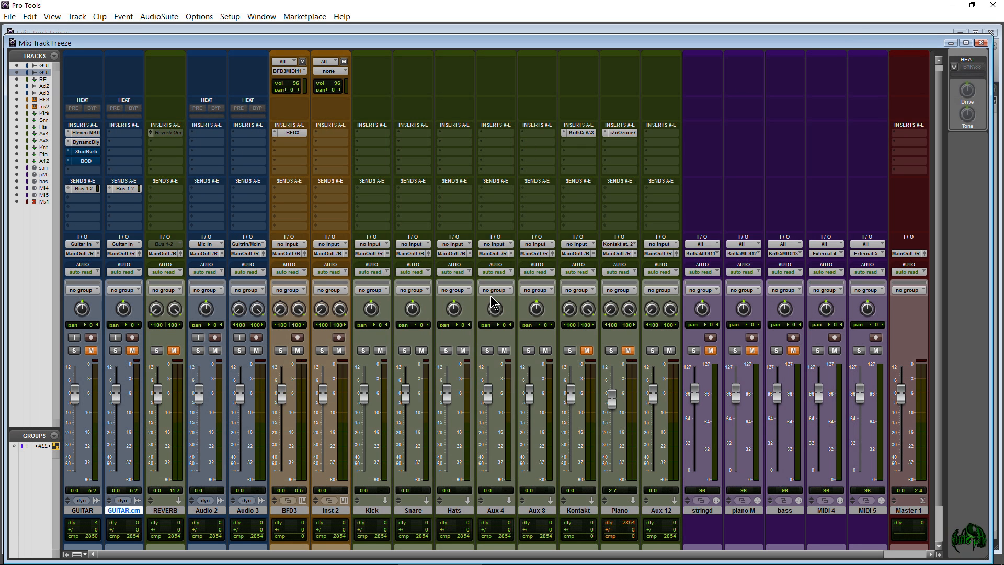
{"action": "key", "text": "ctrl+equal"}
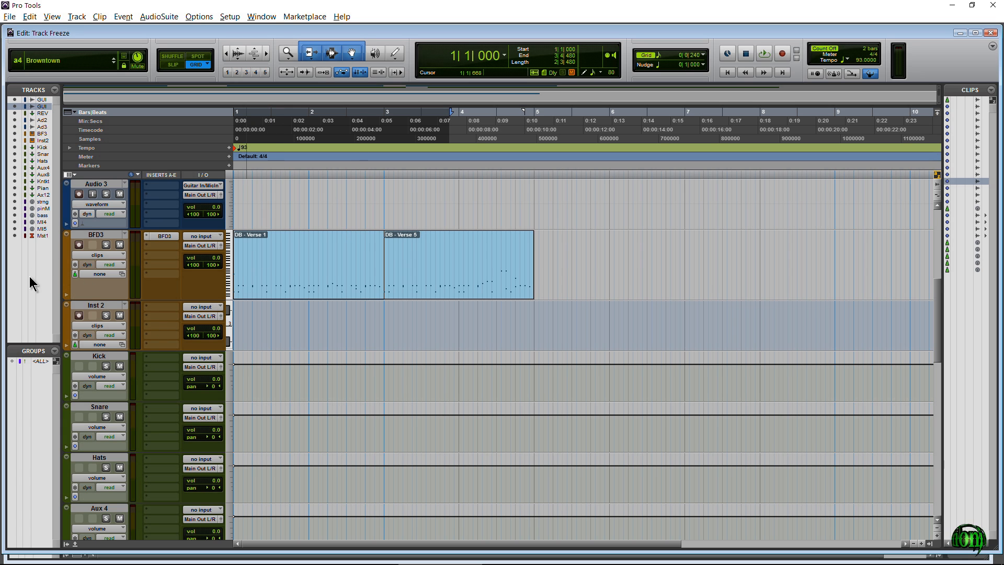
Freeze the BFD3 instrument track.
{"action": "left_click", "coordinate": [74, 273]}
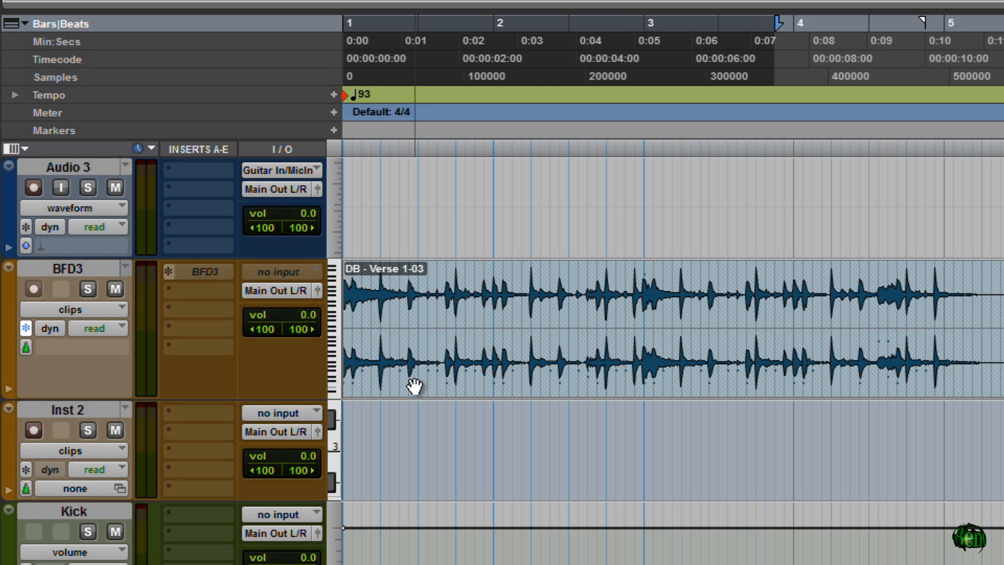
{"action": "key", "text": "space"}
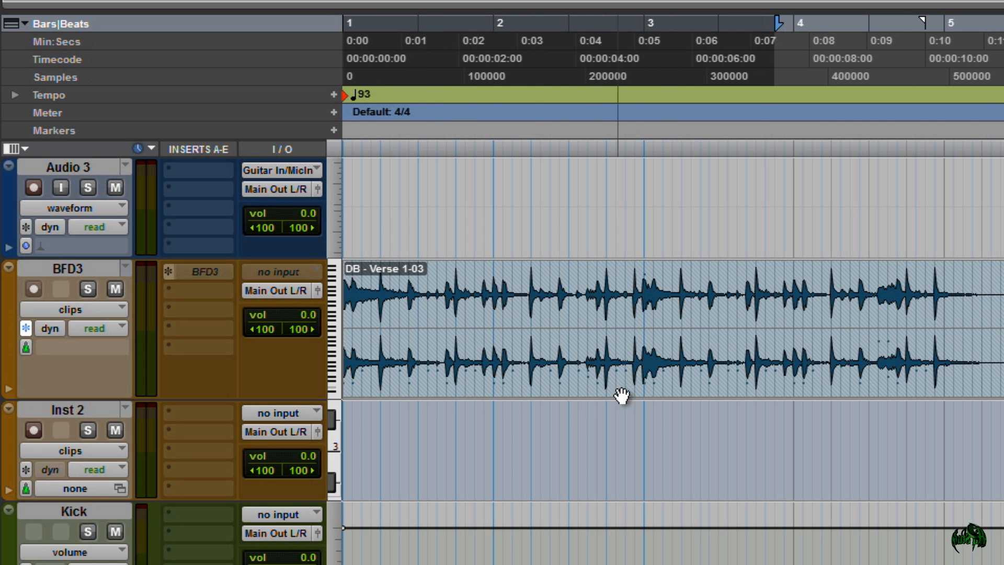
Enlarge the frozen BFD3 track, examine its waveform against the underlying MIDI notes, and reduce the track height again.
{"action": "left_click_drag", "start_coordinate": [119, 399], "coordinate": [129, 564]}
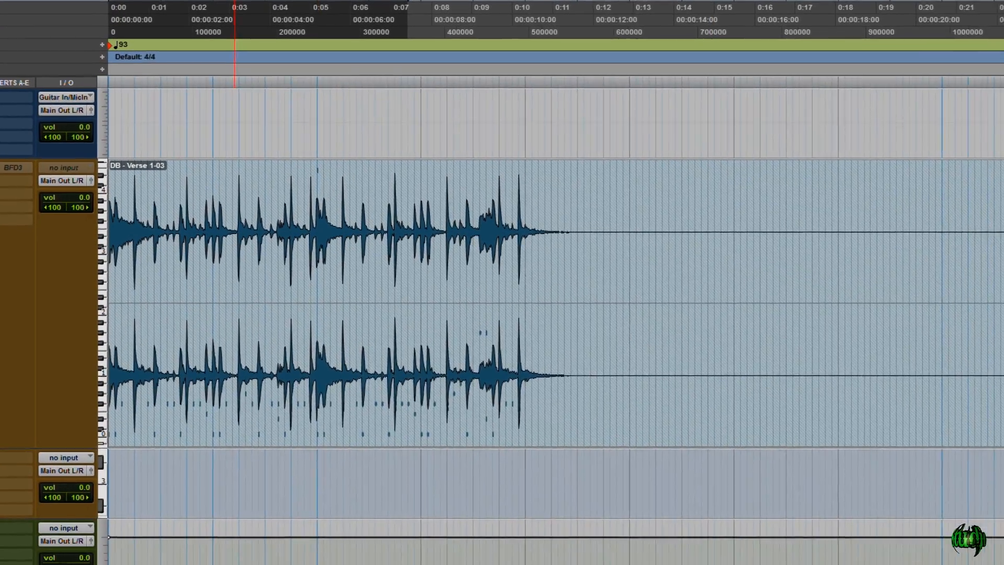
{"action": "scroll", "coordinate": [204, 285], "scroll_direction": "up", "scroll_amount": 6}
{"action": "scroll", "coordinate": [204, 285], "scroll_direction": "down", "scroll_amount": 2}
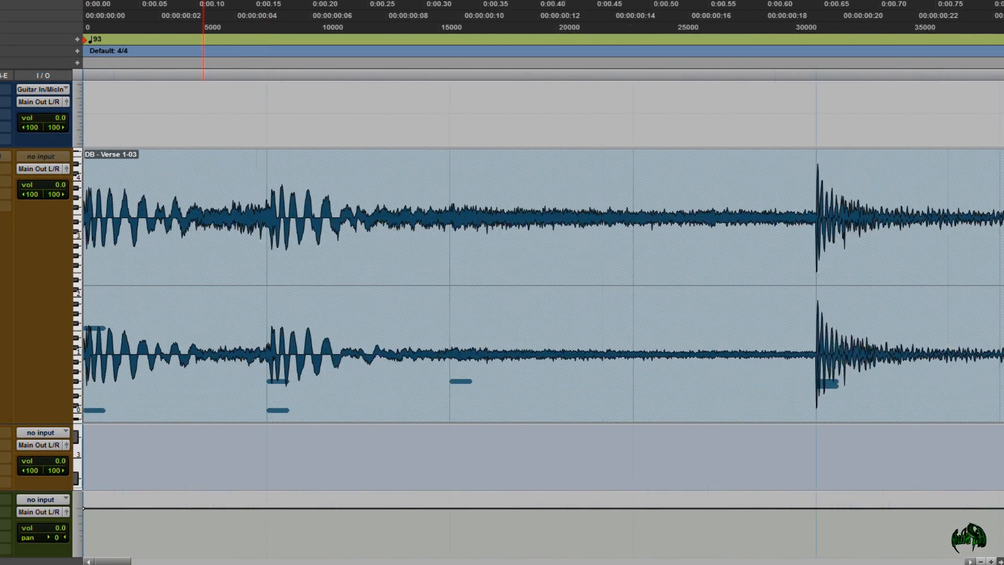
{"action": "scroll", "coordinate": [203, 285], "scroll_direction": "down", "scroll_amount": 5}
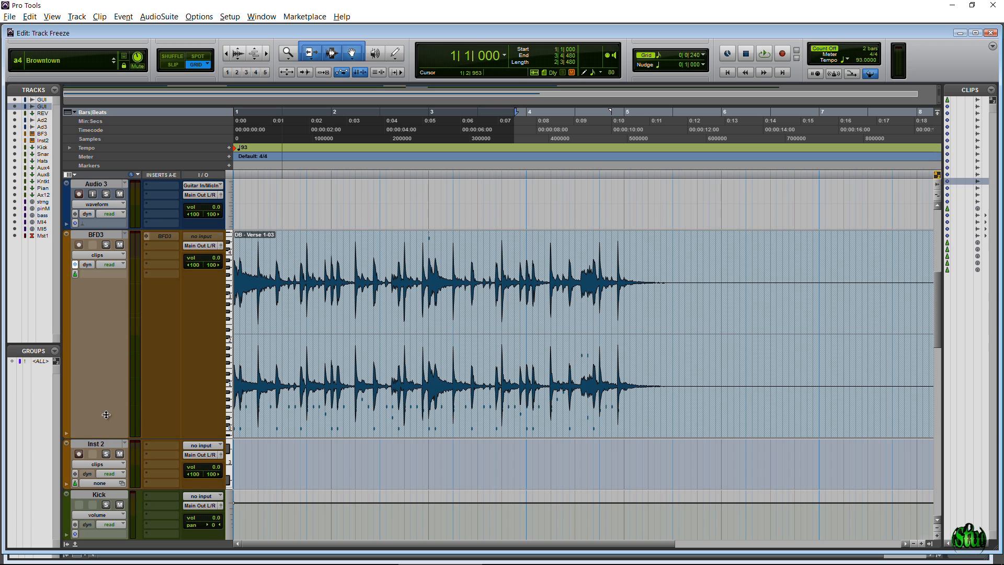
{"action": "left_click_drag", "start_coordinate": [106, 414], "coordinate": [111, 321]}
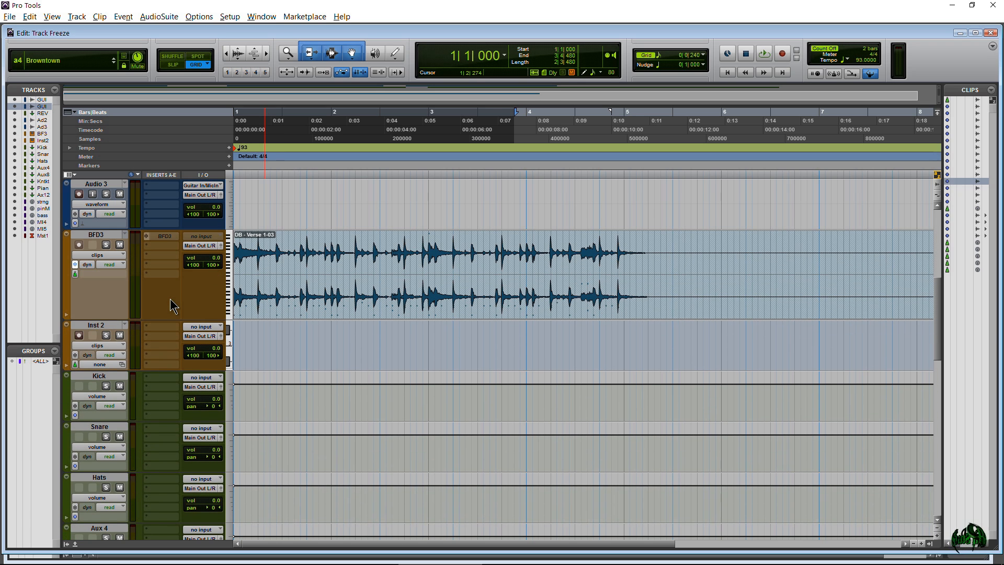
Audition the frozen BFD3 track and check its send options in the Mix window.
{"action": "key", "text": "space"}
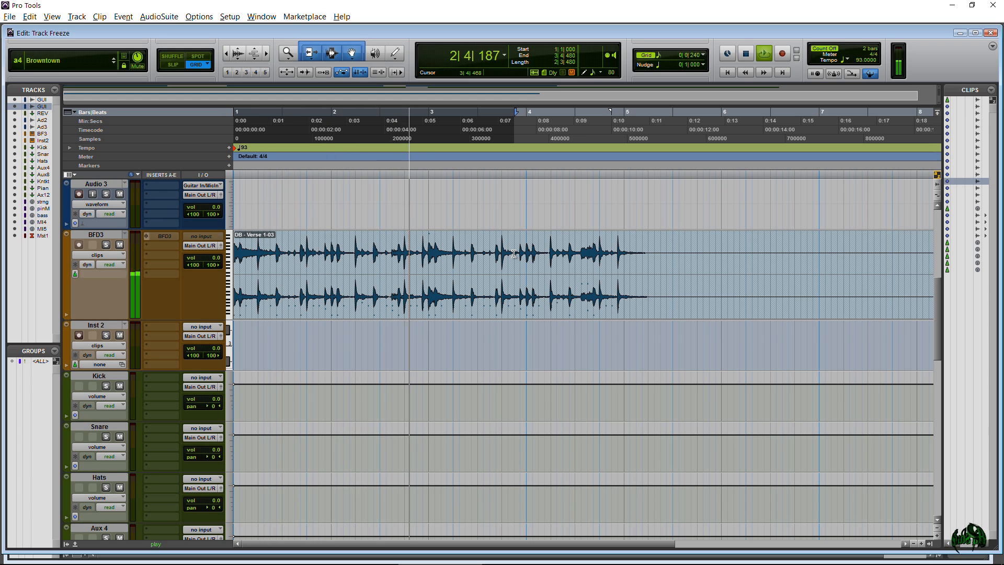
{"action": "key", "text": "space"}
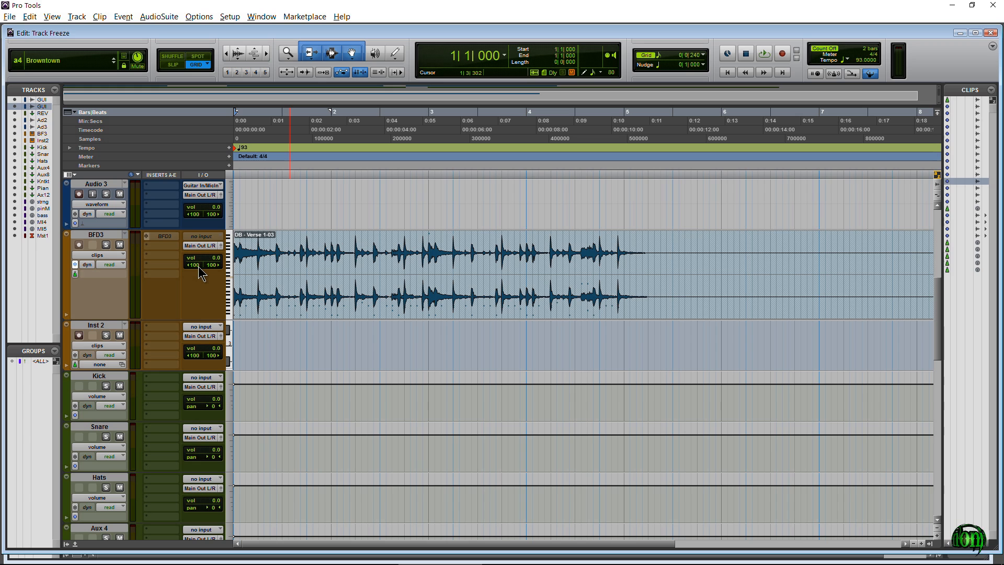
{"action": "key", "text": "ctrl+equal"}
{"action": "left_click", "coordinate": [282, 208]}
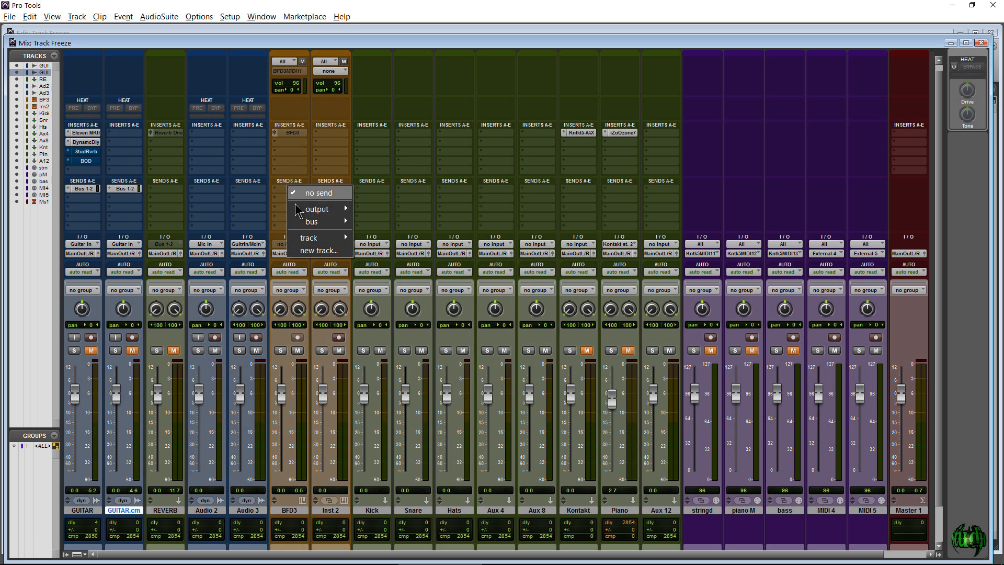
{"action": "mouse_move", "coordinate": [314, 209]}
{"action": "key", "text": "Escape"}
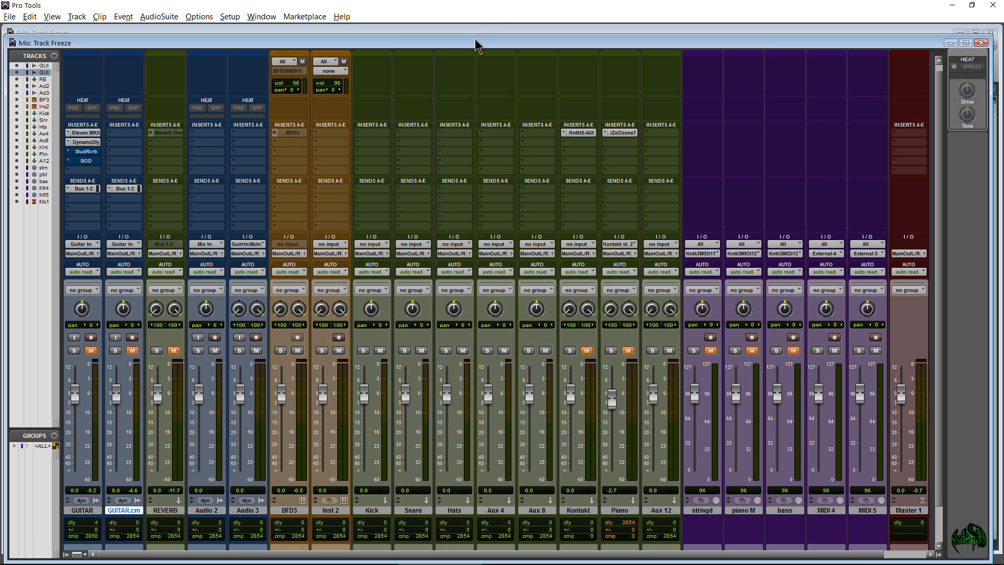
{"action": "key", "text": "ctrl+equal"}
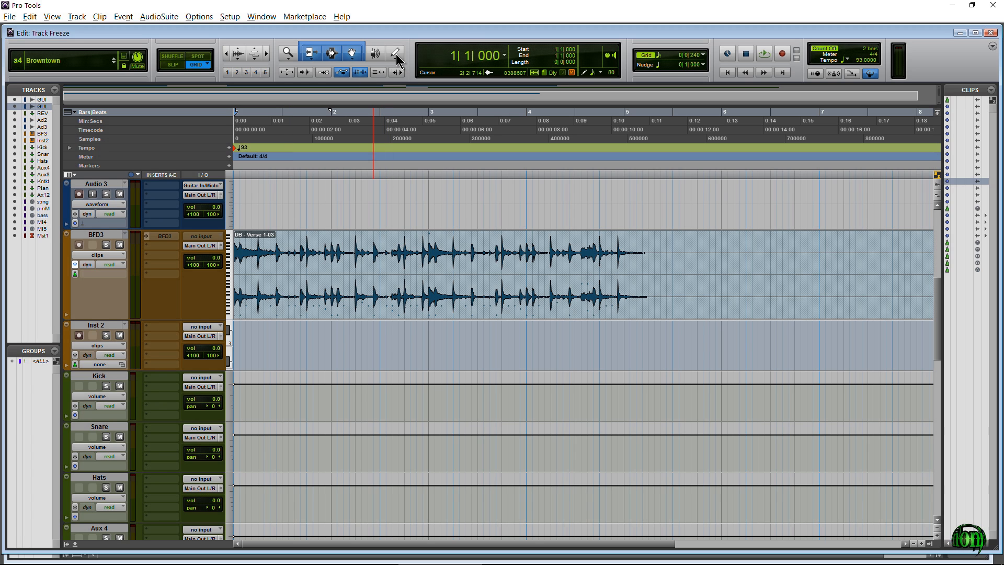
Commit the frozen BFD3 track's edit selection offline, copying sends and group assignments, with Source Tracks set to Do Nothing.
{"action": "left_click", "coordinate": [319, 303]}
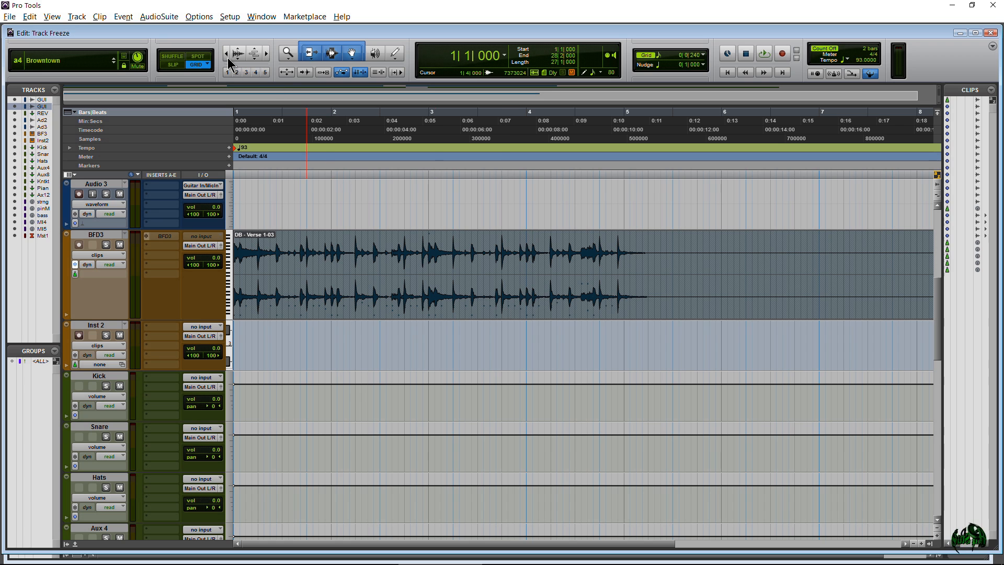
{"action": "mouse_move", "coordinate": [213, 57]}
{"action": "left_mouse_down"}
{"action": "mouse_move", "coordinate": [192, 65]}
{"action": "mouse_move", "coordinate": [203, 63]}
{"action": "left_mouse_up"}
{"action": "right_click", "coordinate": [363, 294]}
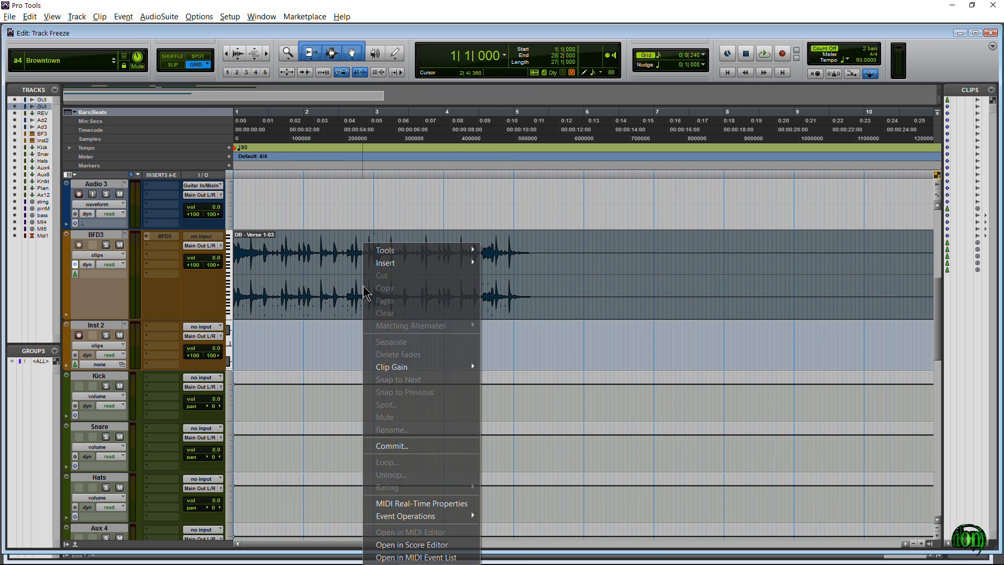
{"action": "left_click", "coordinate": [393, 445]}
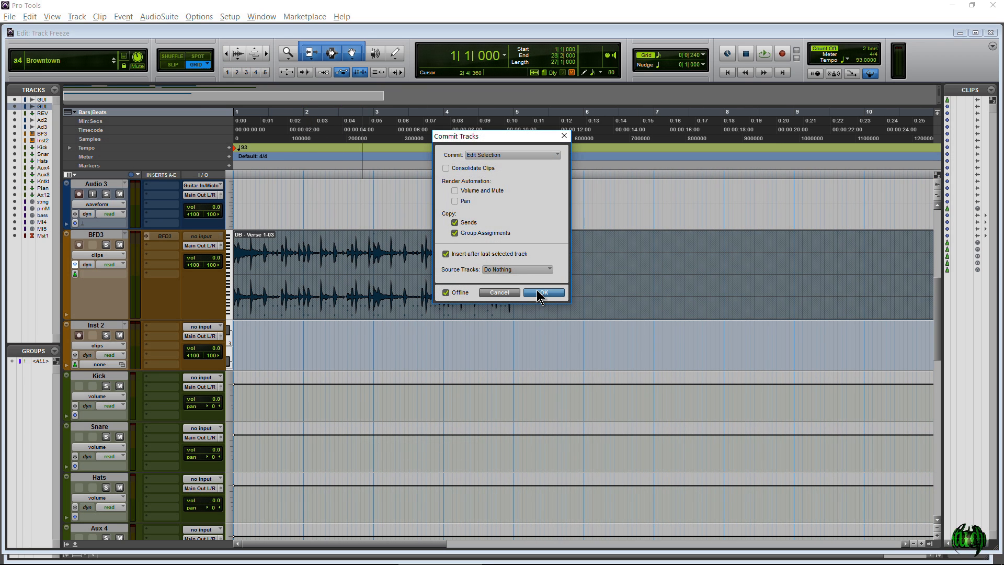
{"action": "left_click", "coordinate": [542, 294]}
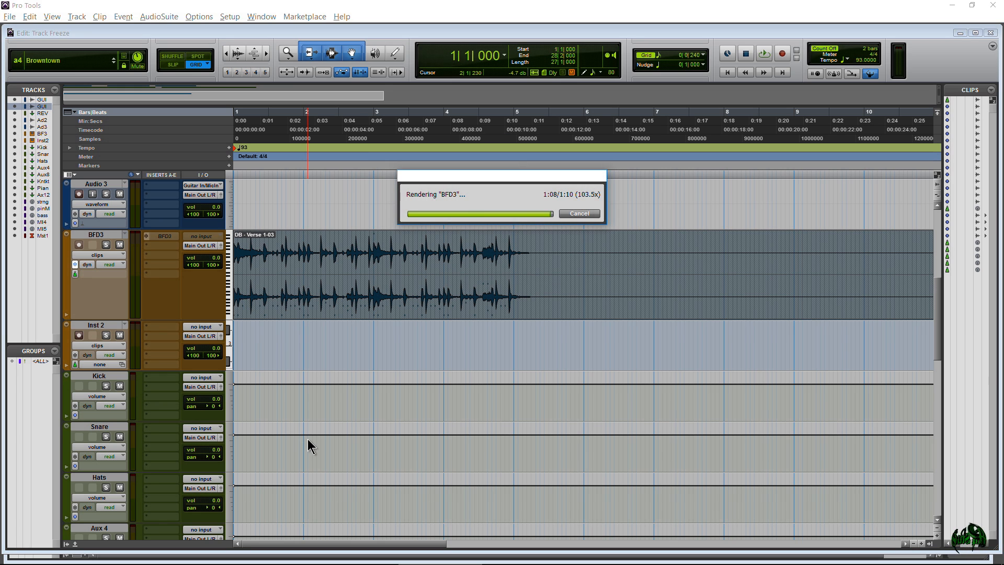
Split the BFD3.cm clip at 2|3|480, move the second part to 3|3|480, and add a fade-in to it.
{"action": "left_click", "coordinate": [405, 343]}
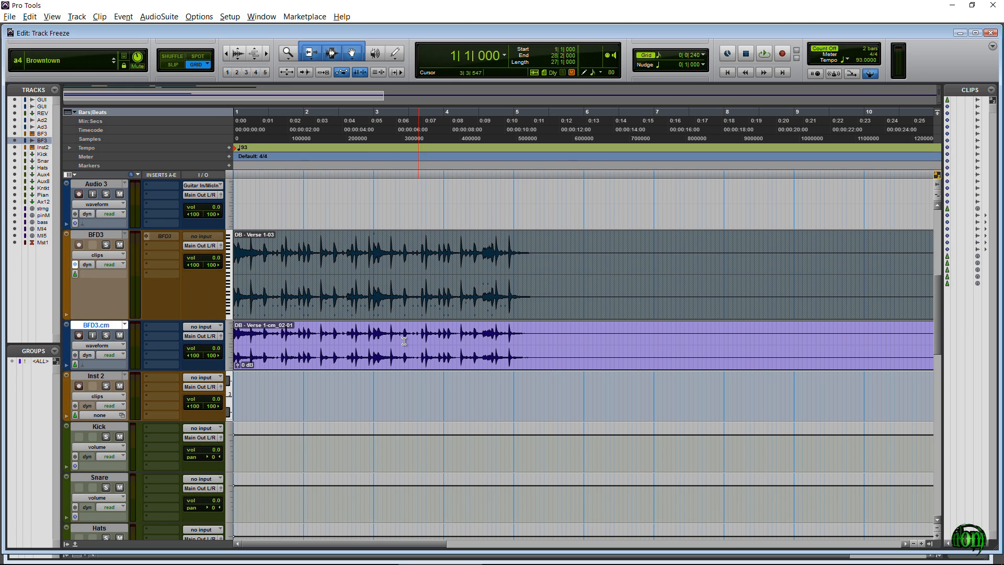
{"action": "left_click", "coordinate": [345, 334]}
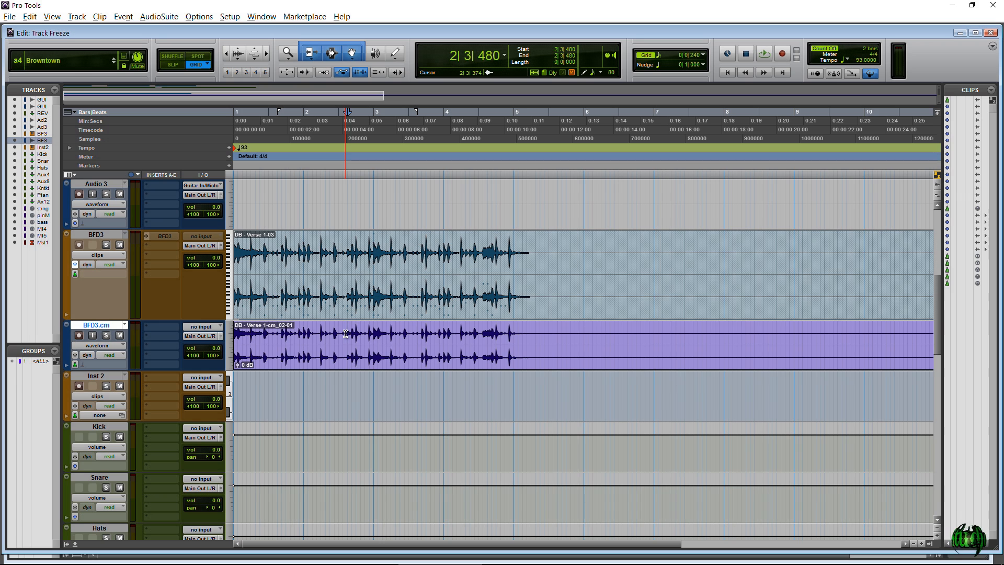
{"action": "key", "text": "b"}
{"action": "left_click_drag", "start_coordinate": [408, 376], "coordinate": [487, 354]}
{"action": "left_click", "coordinate": [491, 324]}
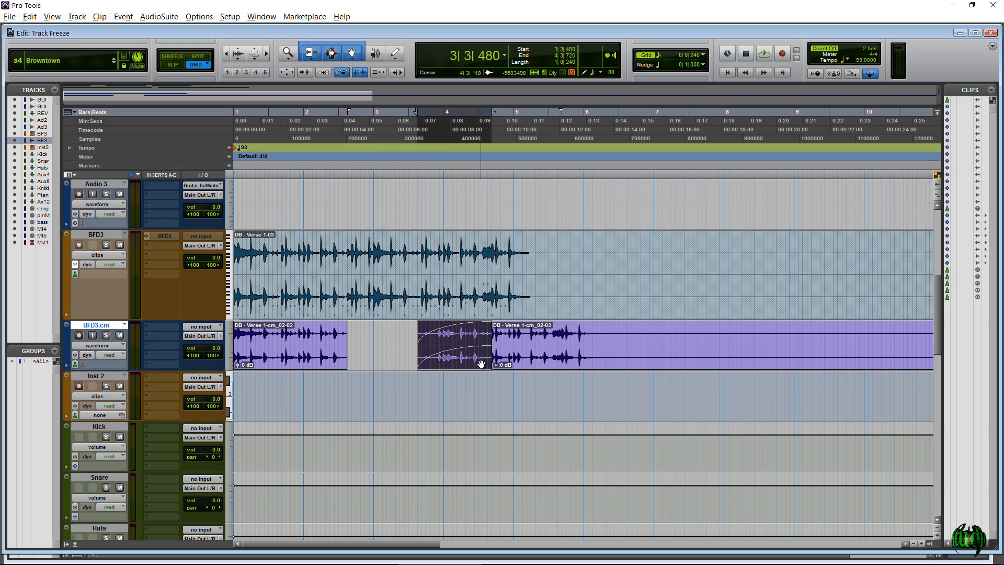
Undo the fade, move and split made on the BFD3.cm clip, and undo the BFD3 track commit.
{"action": "key", "text": "ctrl+z"}
{"action": "key", "text": "ctrl+z"}
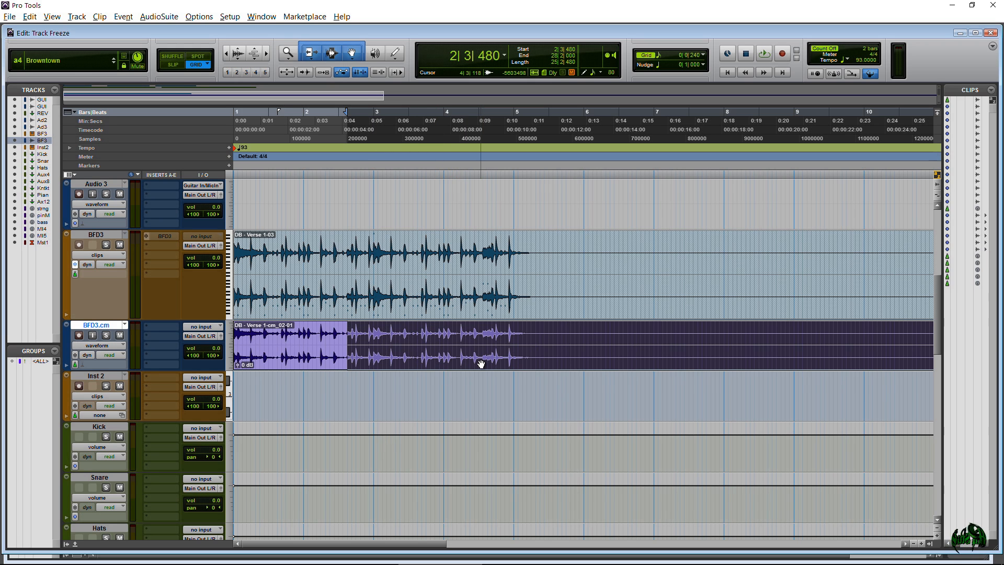
{"action": "key", "text": "ctrl+z"}
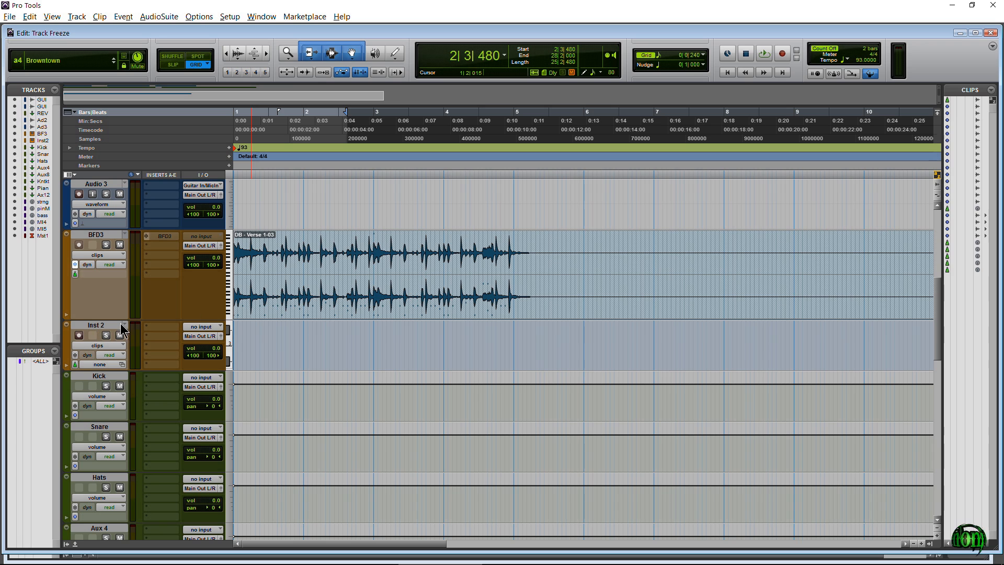
Select and audition the frozen BFD3 clip from the start, and unfreeze the BFD3 track.
{"action": "left_click", "coordinate": [340, 304]}
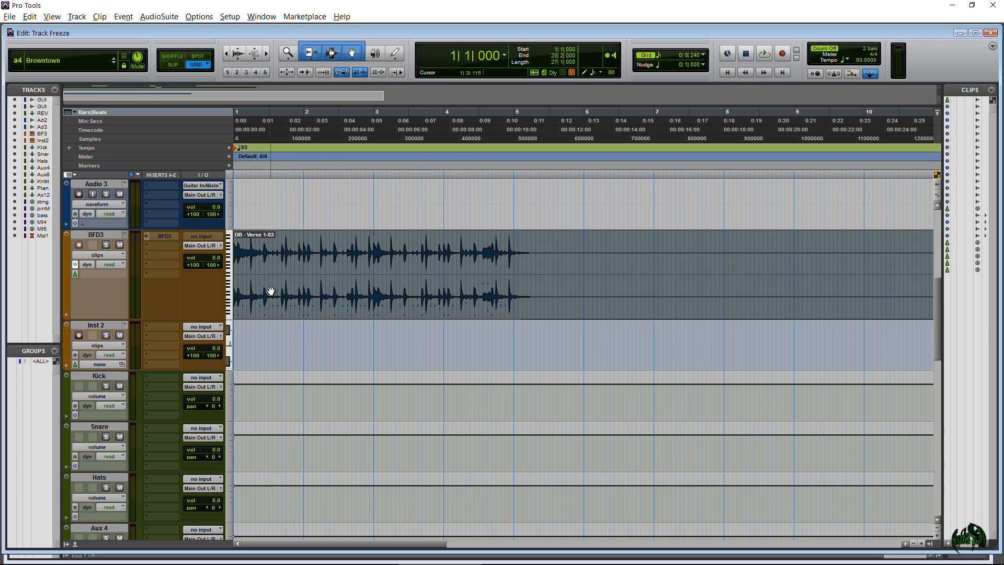
{"action": "left_click", "coordinate": [74, 264]}
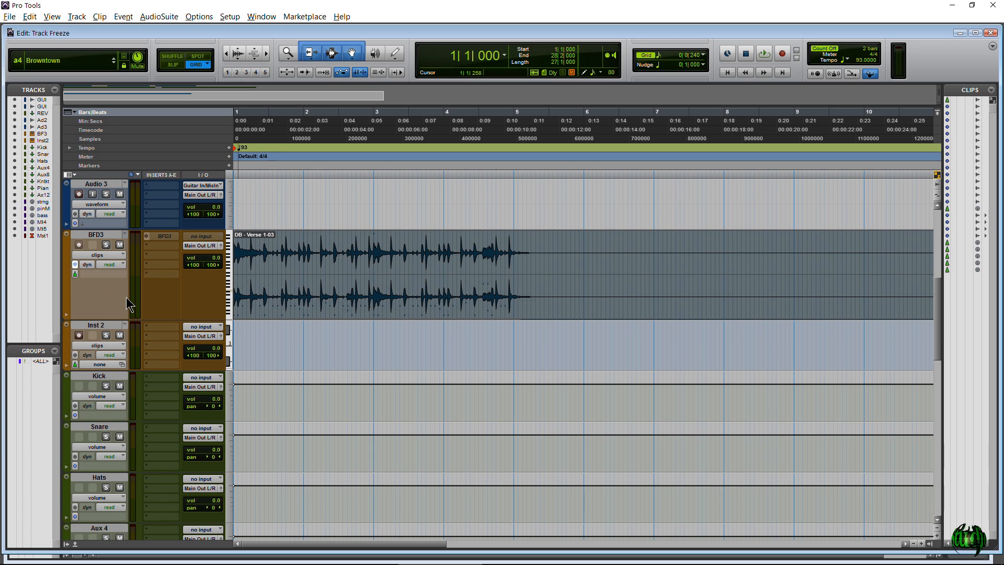
{"action": "key", "text": "space"}
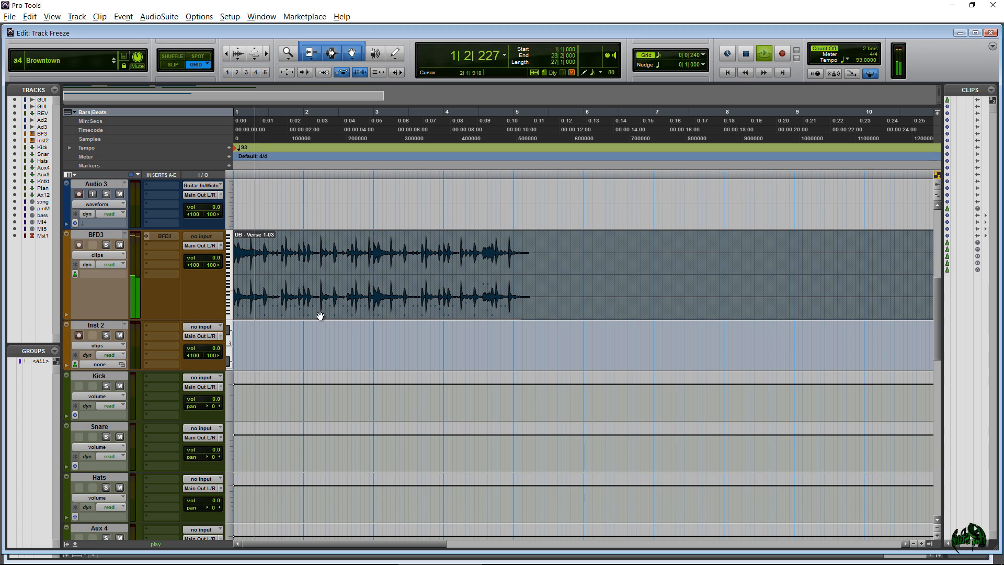
{"action": "key", "text": "space"}
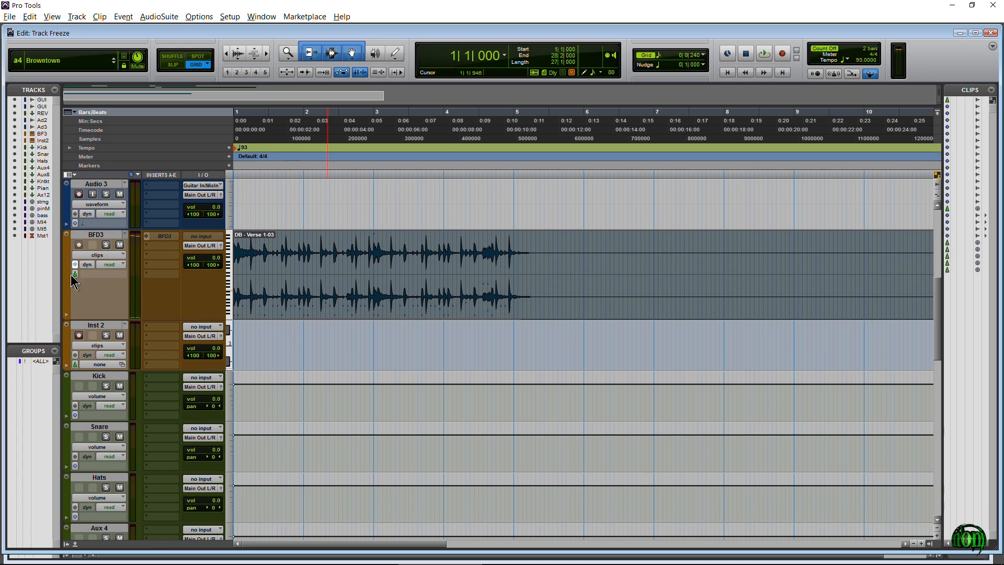
{"action": "left_click", "coordinate": [74, 265]}
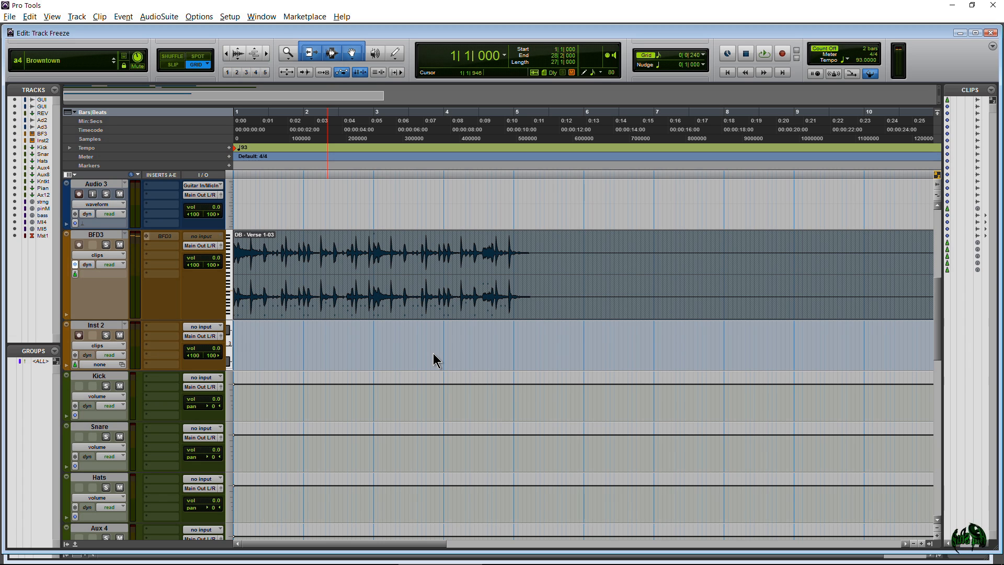
{"action": "left_click", "coordinate": [75, 264]}
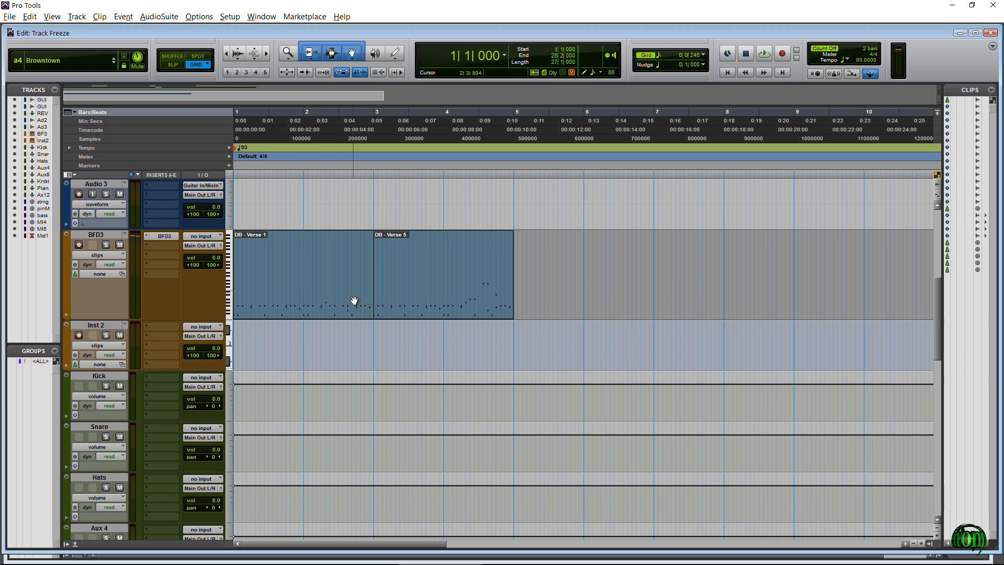
Check in the Mix window that the unfrozen track's BFD3 plug-in opens, and return to the Edit window.
{"action": "key", "text": "ctrl+equal"}
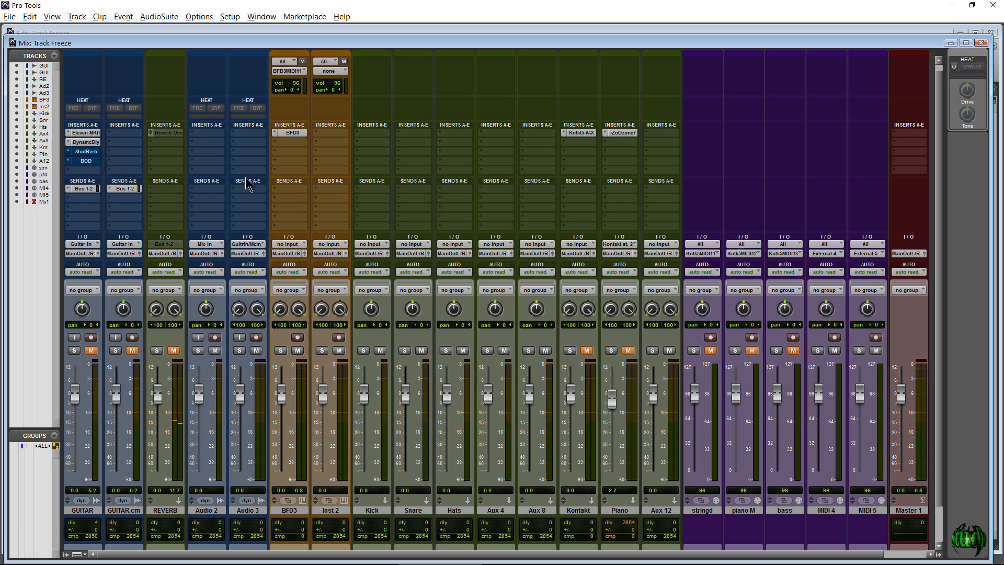
{"action": "left_click", "coordinate": [291, 134]}
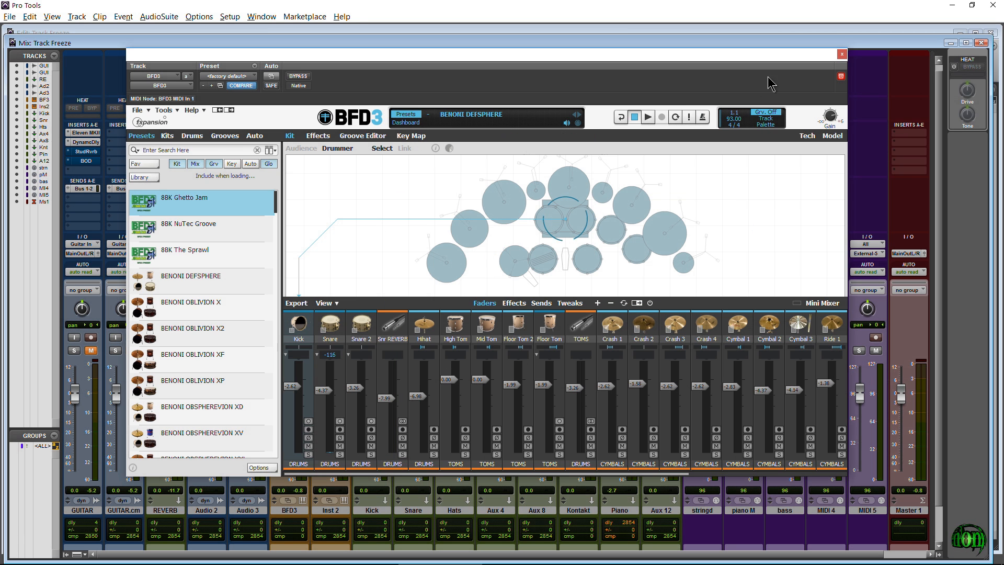
{"action": "left_click", "coordinate": [842, 55]}
{"action": "key", "text": "ctrl+equal"}
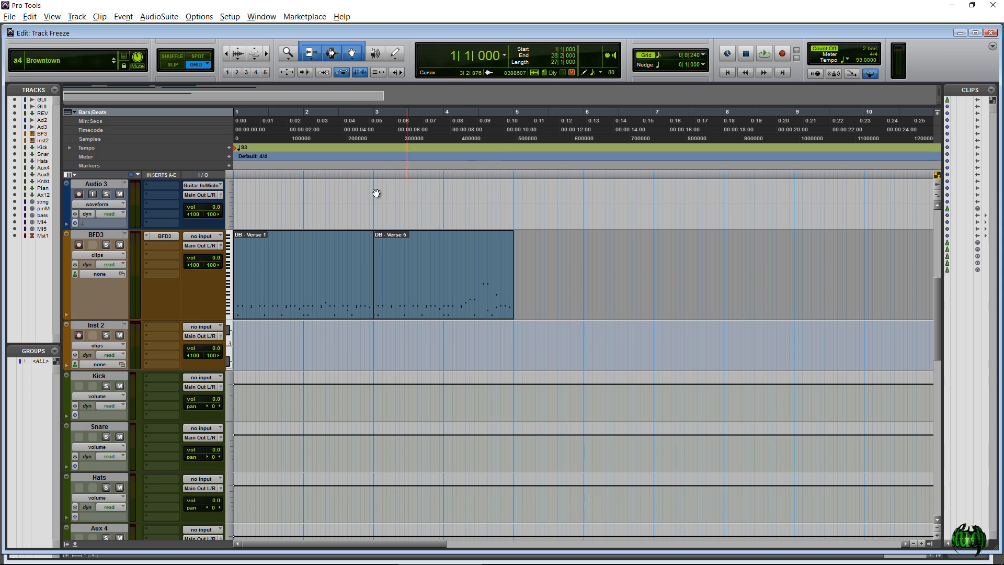
Enlarge the BFD3 track and switch its view to notes, showing the lower MIDI notes.
{"action": "left_click_drag", "start_coordinate": [114, 318], "coordinate": [114, 373]}
{"action": "left_click", "coordinate": [114, 256]}
{"action": "left_click", "coordinate": [129, 284]}
{"action": "left_click", "coordinate": [229, 374]}
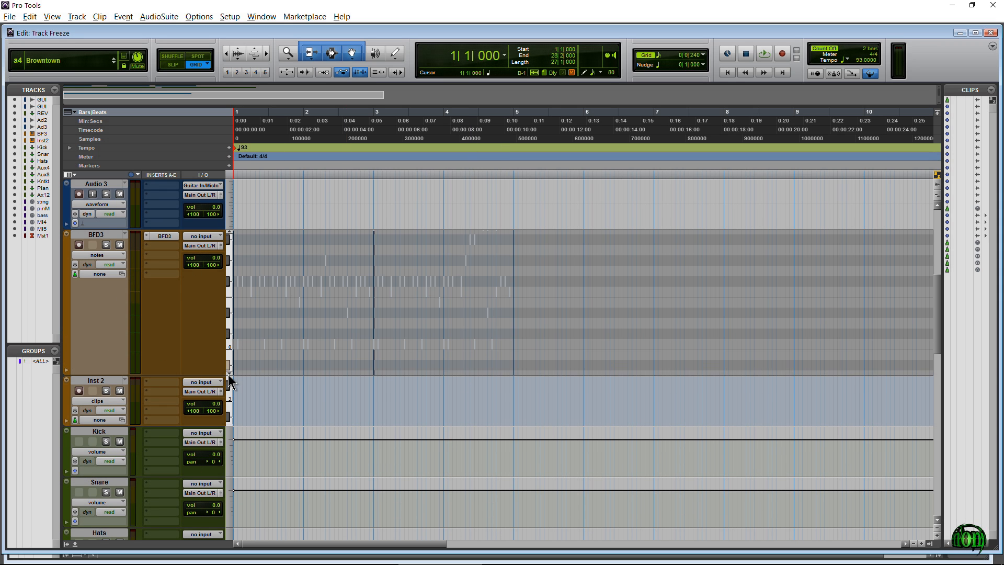
Try adding a 0|0|240 Bb-1 note at 1|1|000 on the BFD3 track with the Pencil tool, and undo it.
{"action": "left_click", "coordinate": [267, 53]}
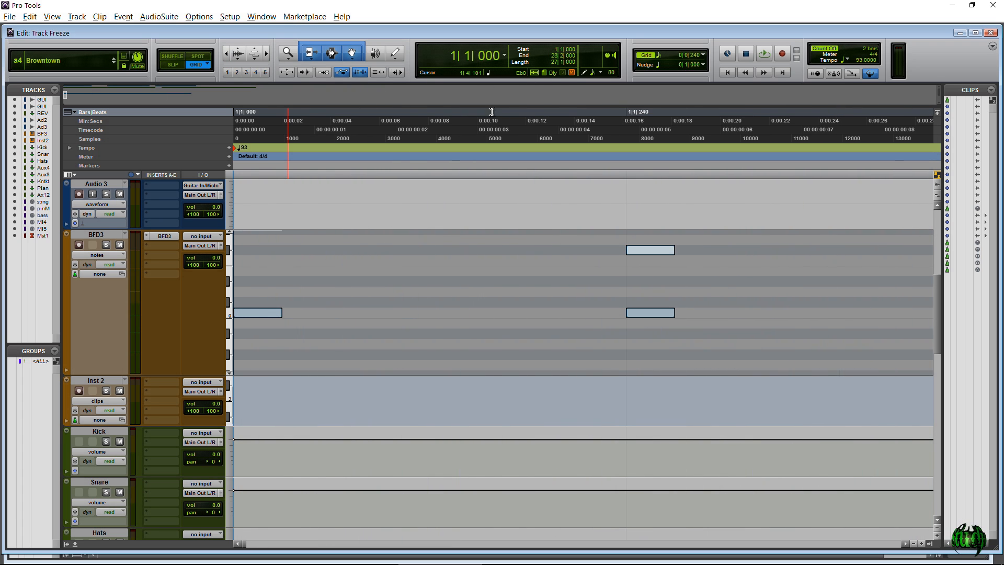
{"action": "left_click", "coordinate": [394, 54]}
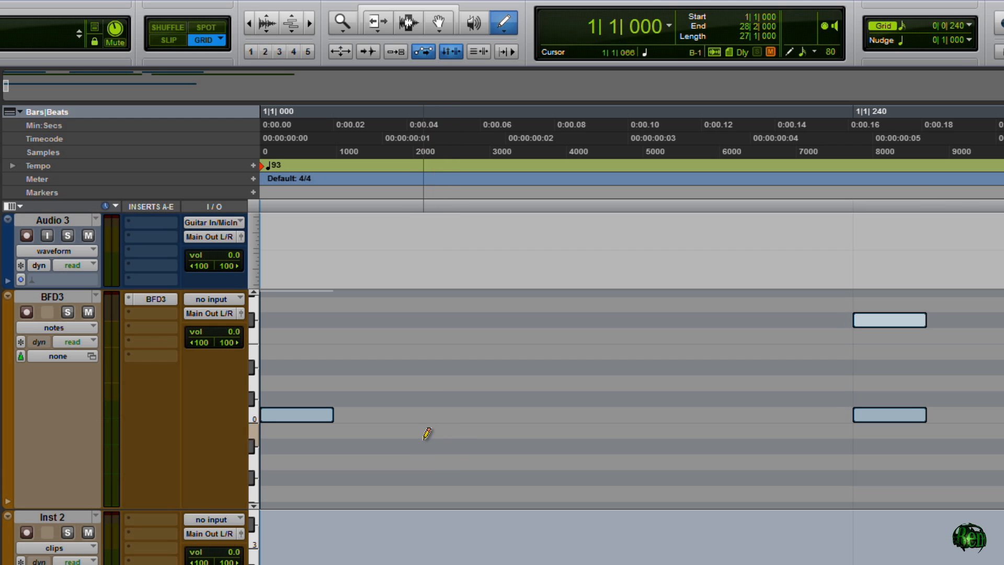
{"action": "left_click", "coordinate": [356, 332]}
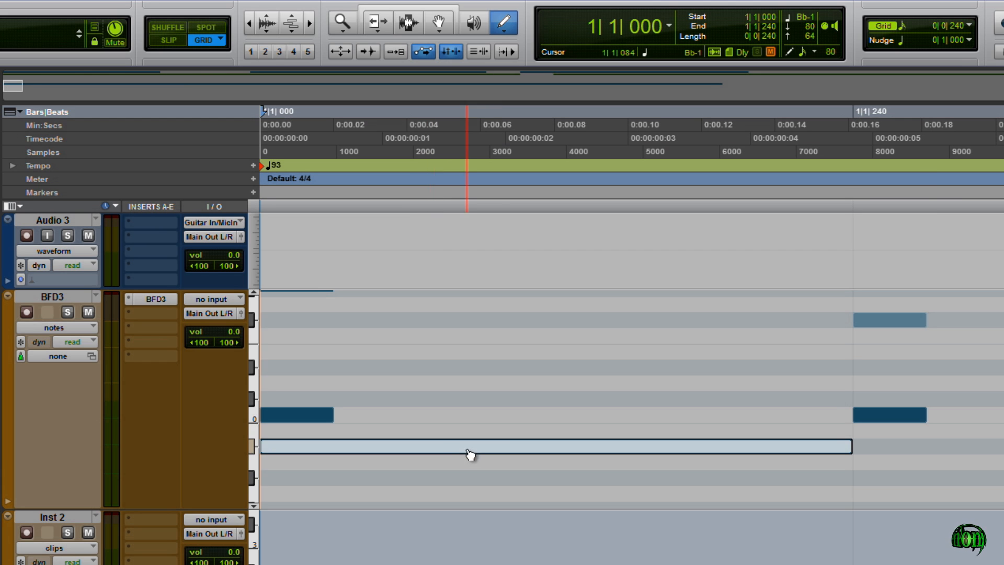
{"action": "key", "text": "ctrl+z"}
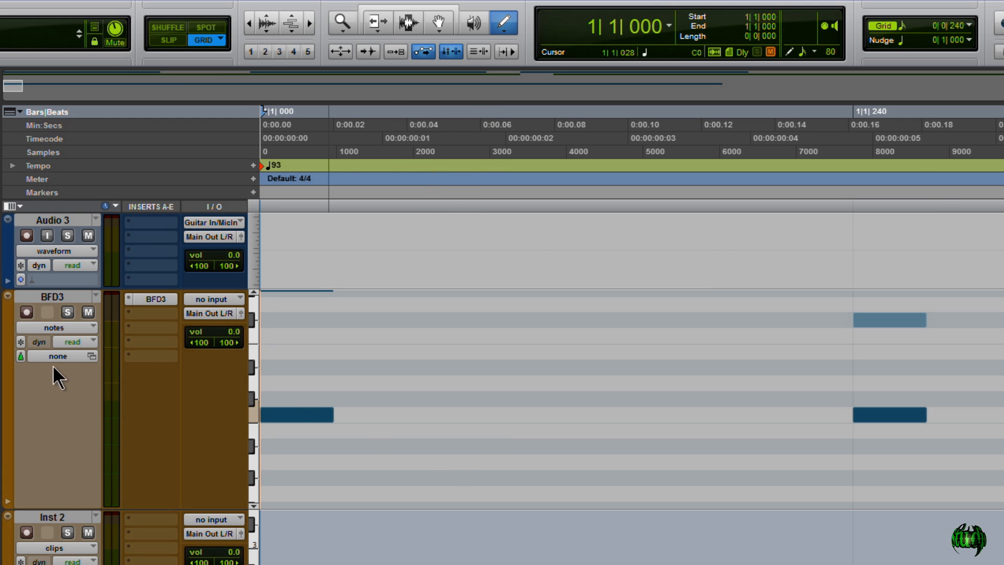
Freeze the BFD3 track again, audition the frozen audio, and unfreeze it.
{"action": "left_click", "coordinate": [20, 356]}
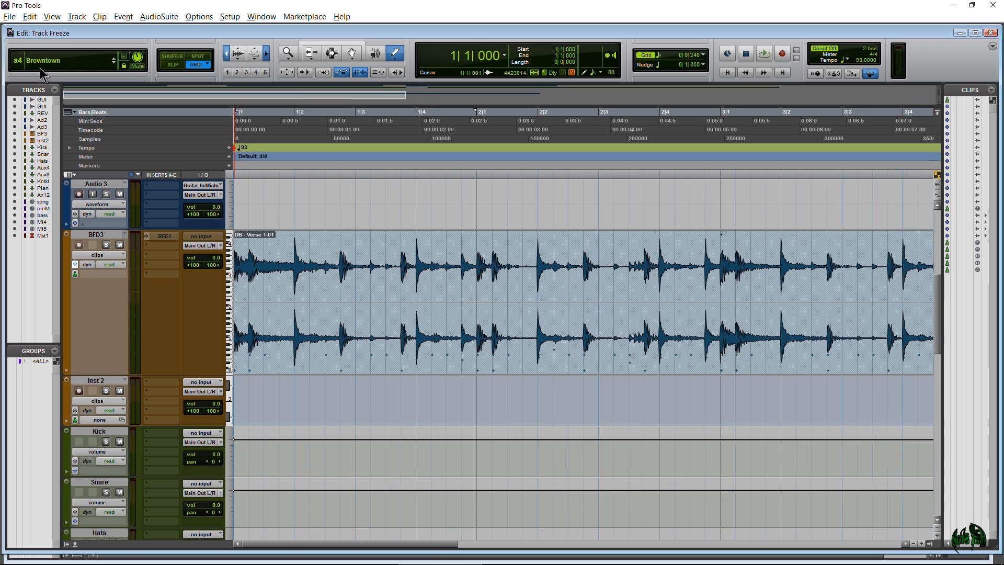
{"action": "key", "text": "space"}
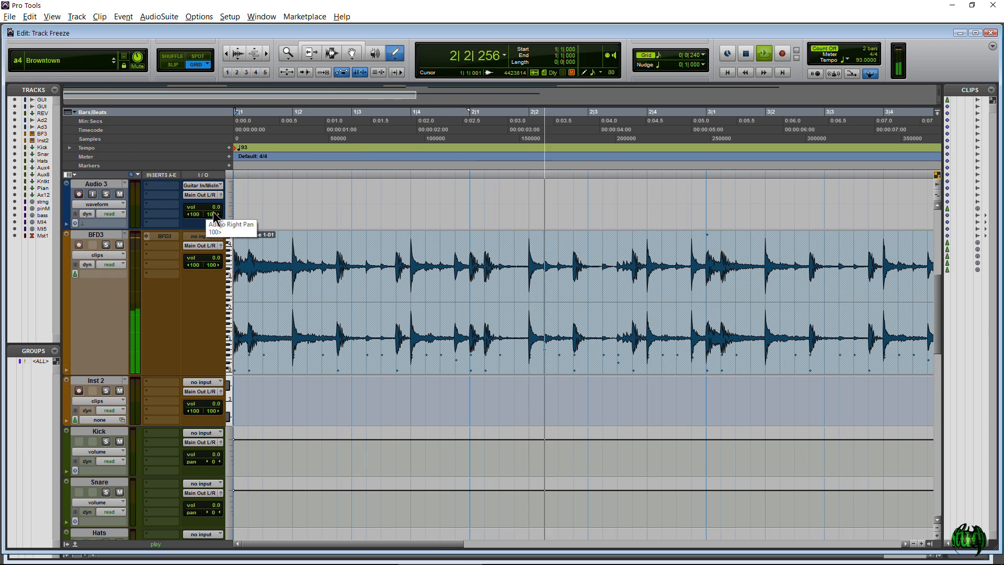
{"action": "key", "text": "space"}
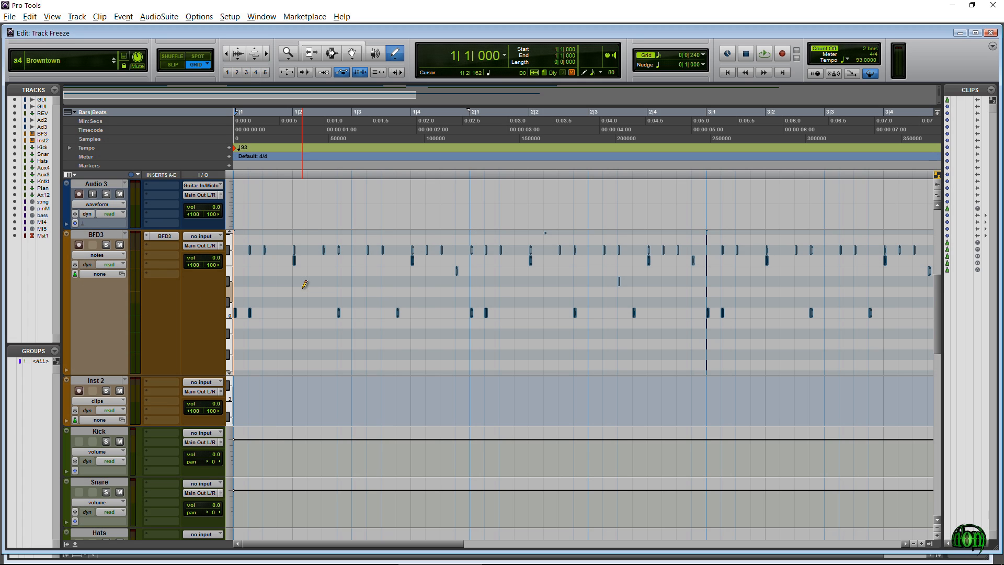
Set the BFD3 track view back to clips and open its BFD3 plug-in from the Mix window.
{"action": "left_click", "coordinate": [120, 255]}
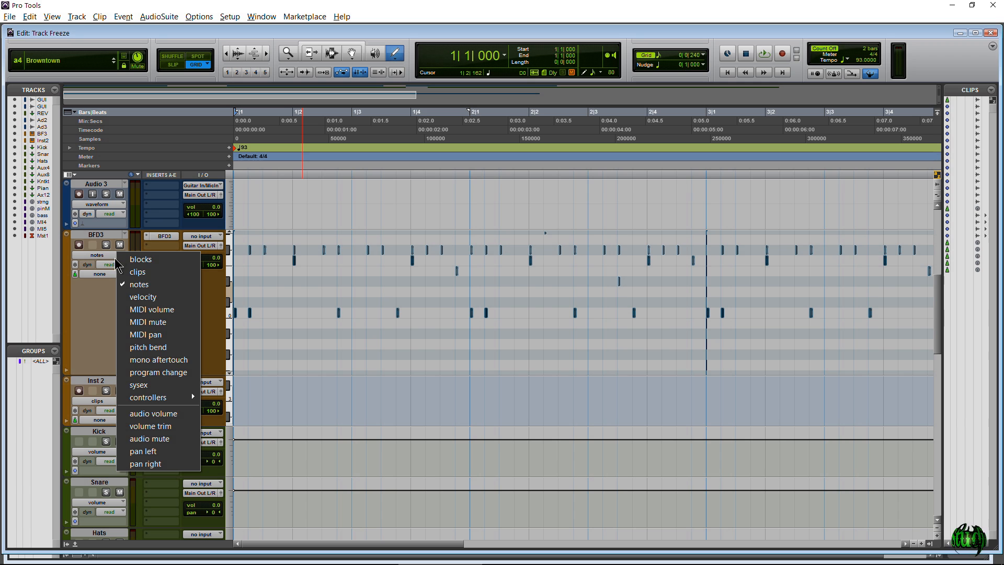
{"action": "left_click", "coordinate": [99, 273]}
{"action": "key", "text": "ctrl+equal"}
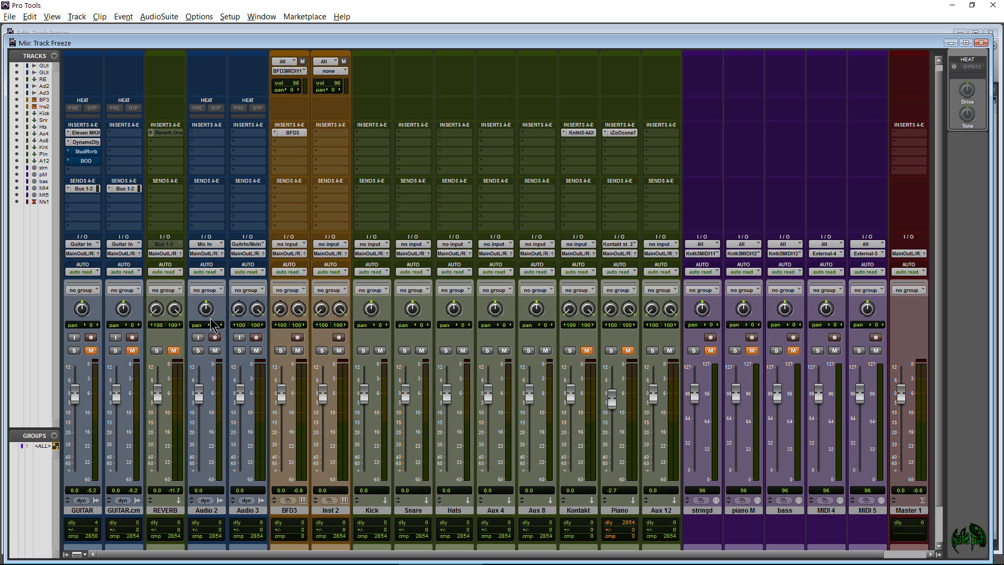
{"action": "left_click", "coordinate": [291, 133]}
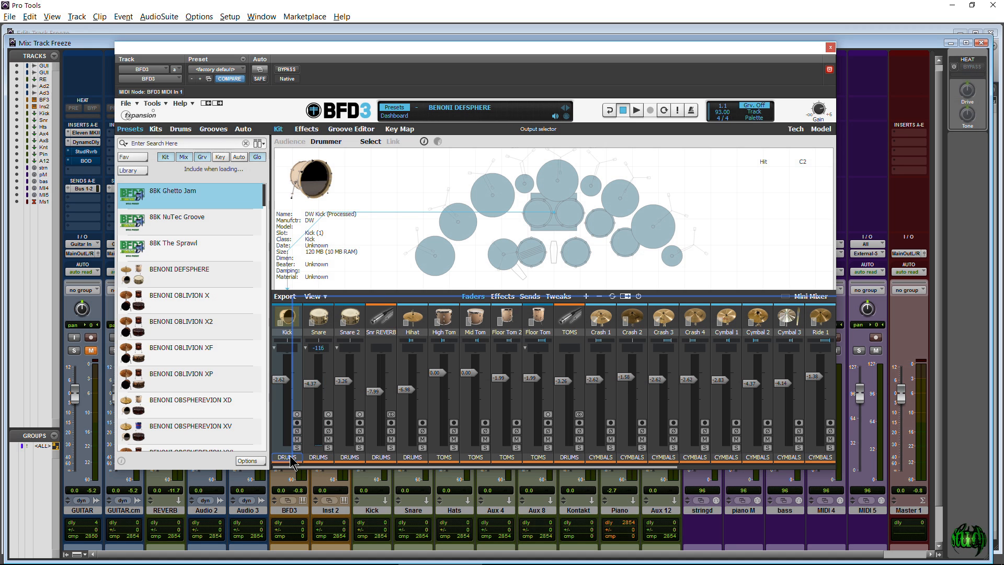
Route the BFD3 kick channel to output Mono 1, the snare to Mono 2 and the hihat to Mono 3.
{"action": "left_click", "coordinate": [288, 457]}
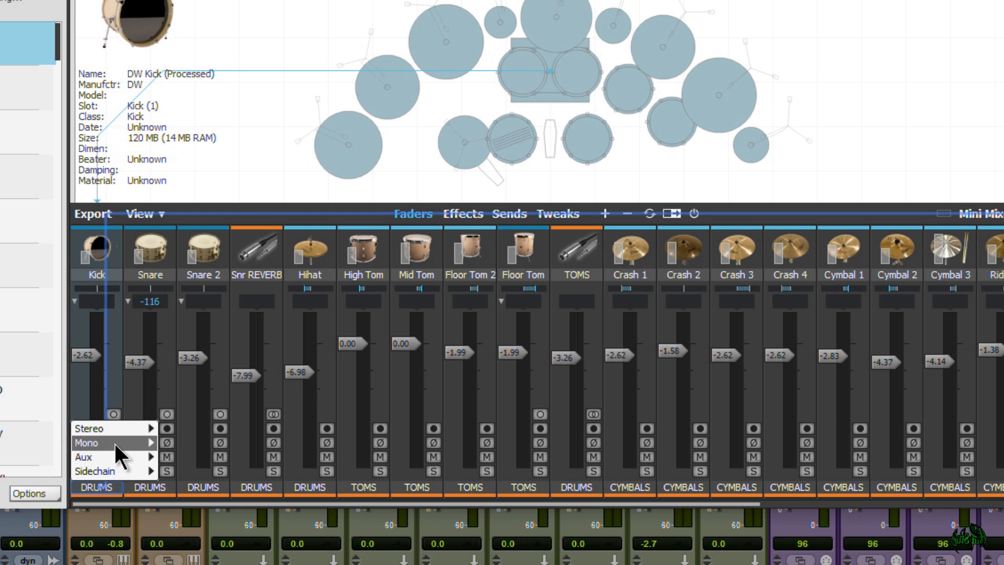
{"action": "mouse_move", "coordinate": [309, 431]}
{"action": "left_click", "coordinate": [177, 286]}
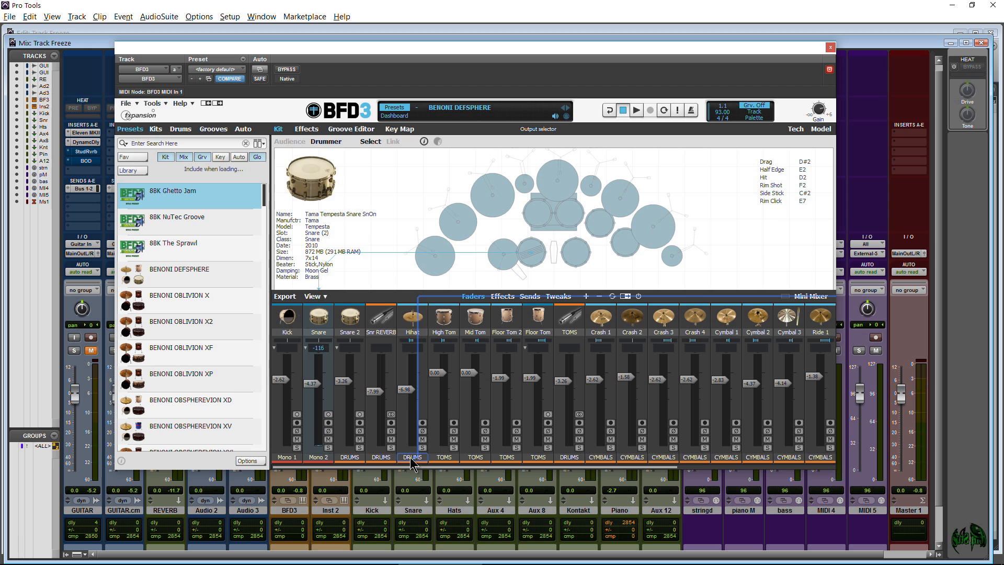
{"action": "left_click", "coordinate": [412, 457]}
{"action": "mouse_move", "coordinate": [432, 435]}
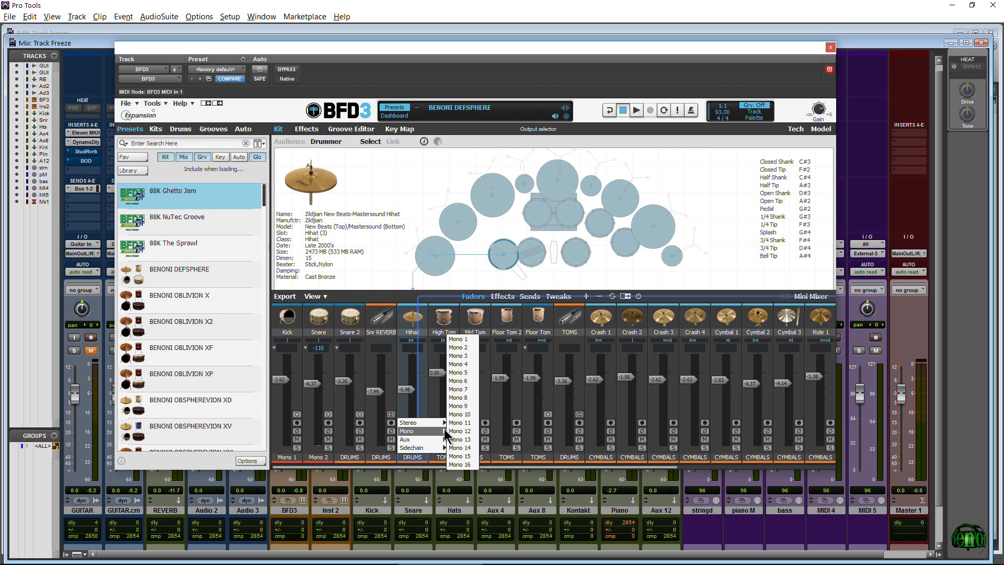
{"action": "left_click", "coordinate": [461, 355]}
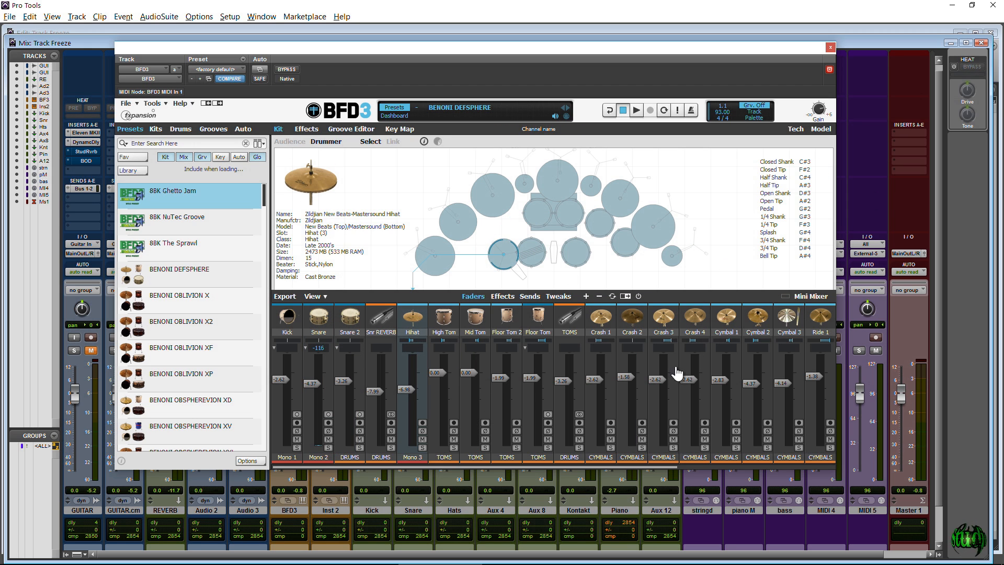
Look over the remaining BFD3 mixer channels, close the plug-in, and play back the session to check the meters.
{"action": "left_click_drag", "start_coordinate": [545, 467], "coordinate": [745, 464]}
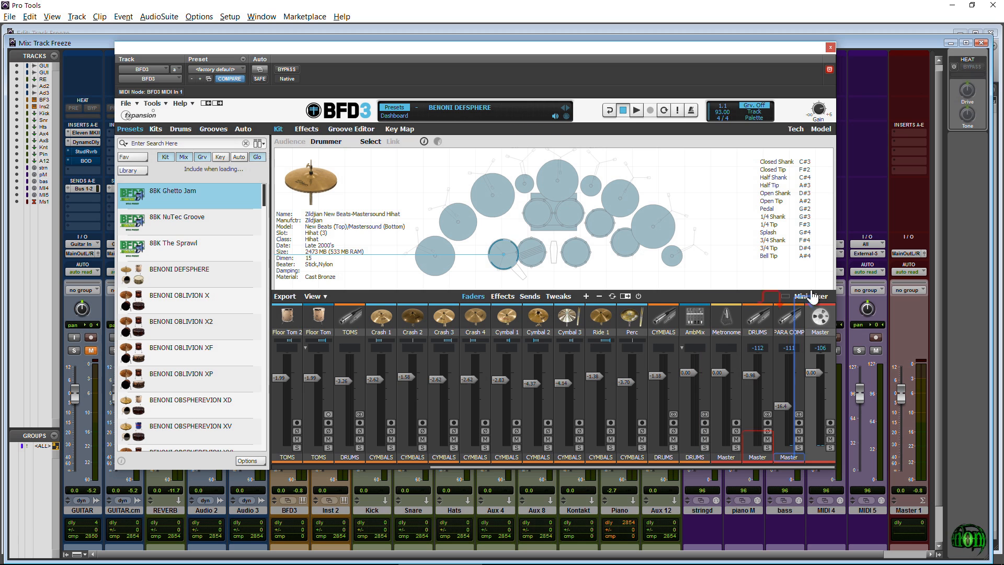
{"action": "left_click", "coordinate": [830, 48]}
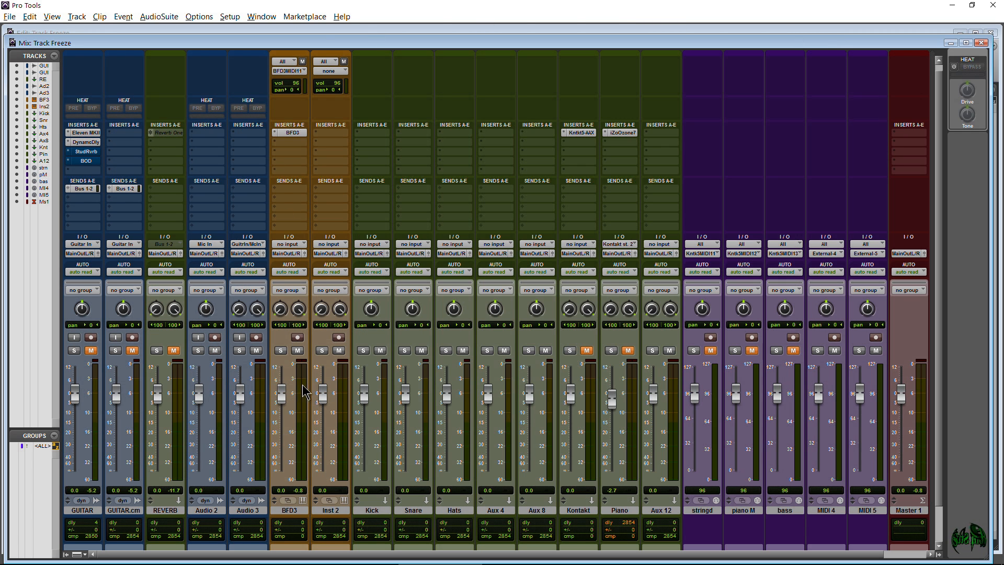
{"action": "key", "text": "space"}
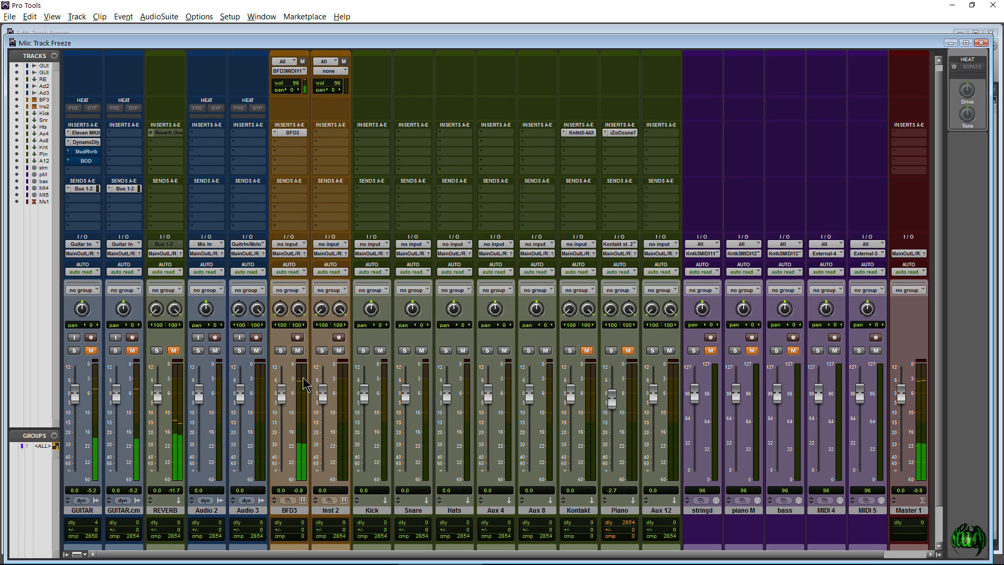
Set the Kick aux track's input to the BFD3 plug-in output BFD3m01.
{"action": "left_click", "coordinate": [372, 510]}
{"action": "left_click", "coordinate": [415, 511]}
{"action": "left_click", "coordinate": [453, 510]}
{"action": "left_click", "coordinate": [382, 511]}
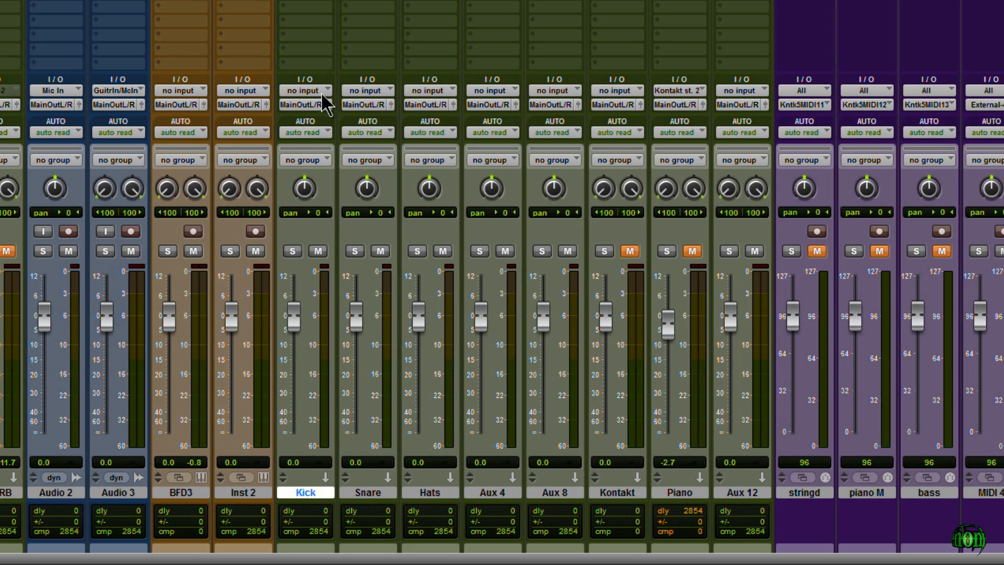
{"action": "left_click", "coordinate": [326, 92]}
{"action": "mouse_move", "coordinate": [397, 162]}
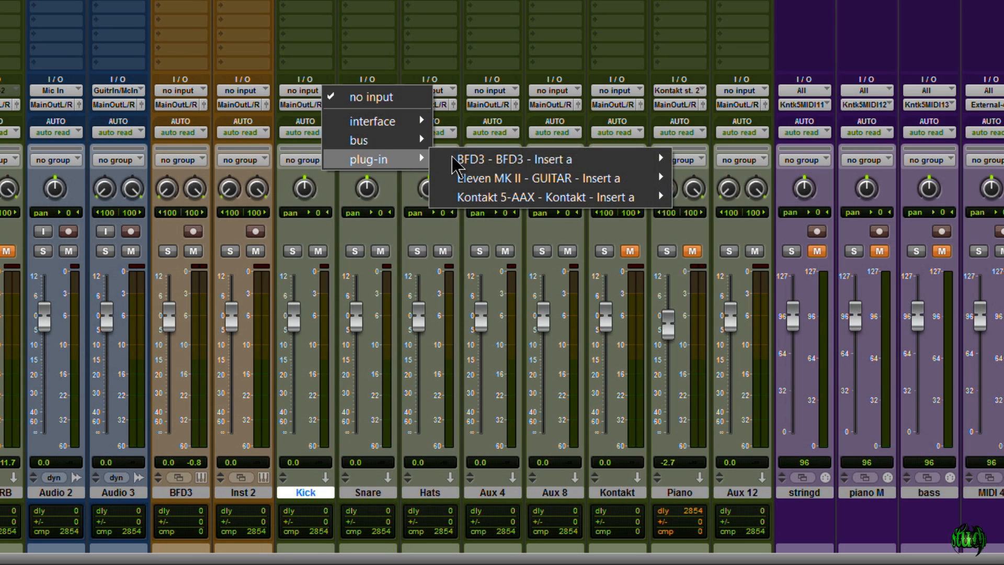
{"action": "mouse_move", "coordinate": [489, 159]}
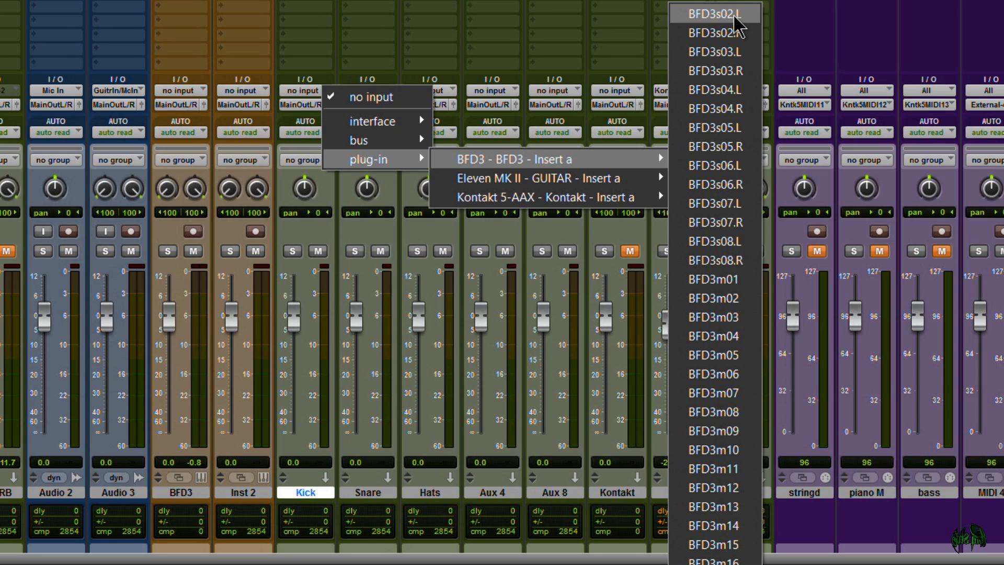
{"action": "left_click", "coordinate": [740, 283]}
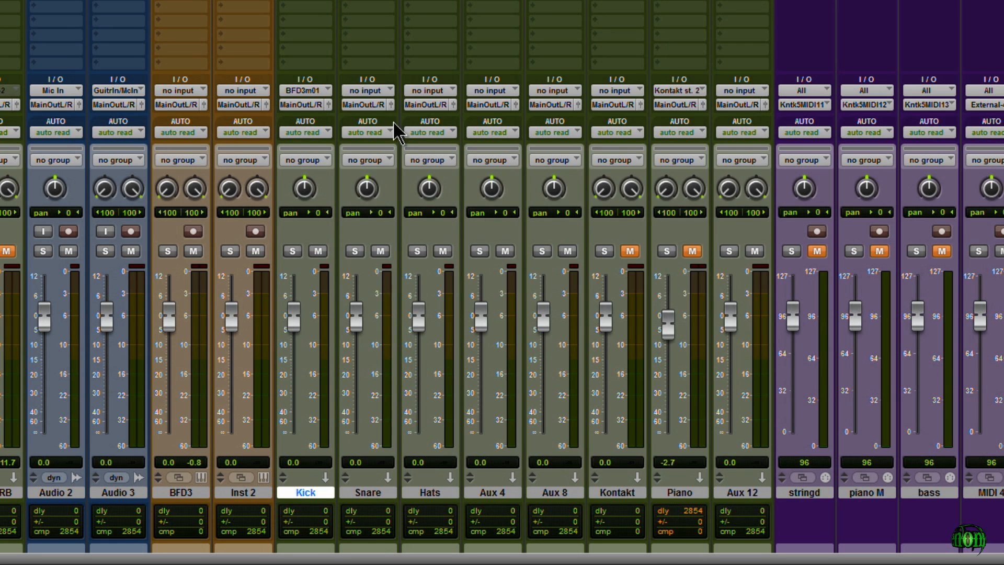
Set the Snare aux track's input to the BFD3 plug-in output BFD3m02 and the Hats aux track's input to BFD3m03.
{"action": "left_click", "coordinate": [374, 92]}
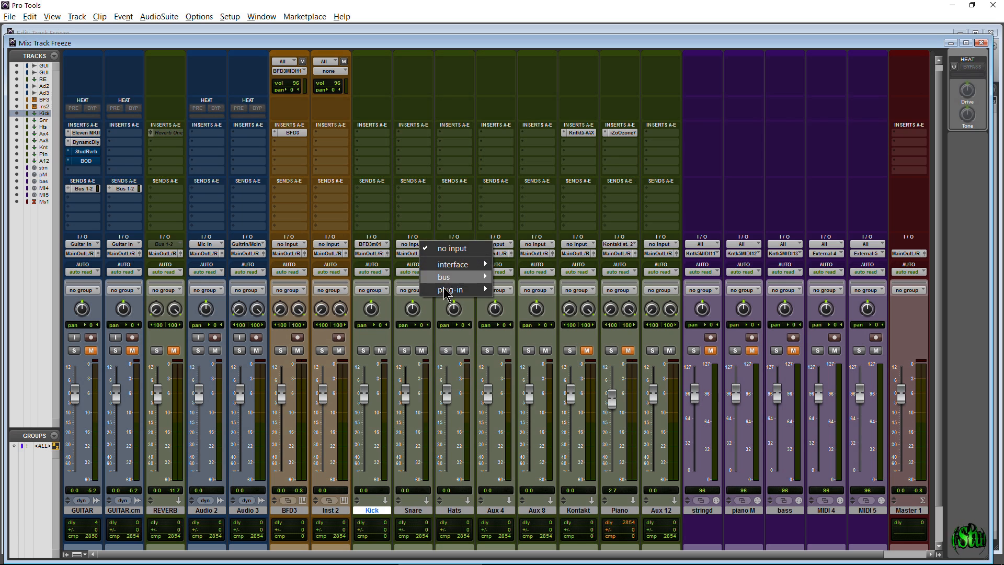
{"action": "mouse_move", "coordinate": [449, 293]}
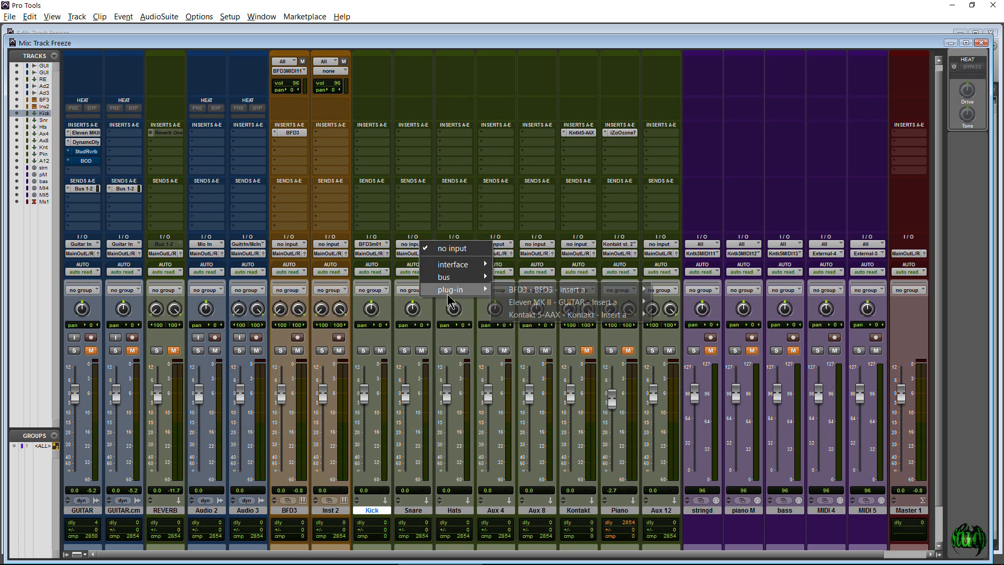
{"action": "mouse_move", "coordinate": [578, 293]}
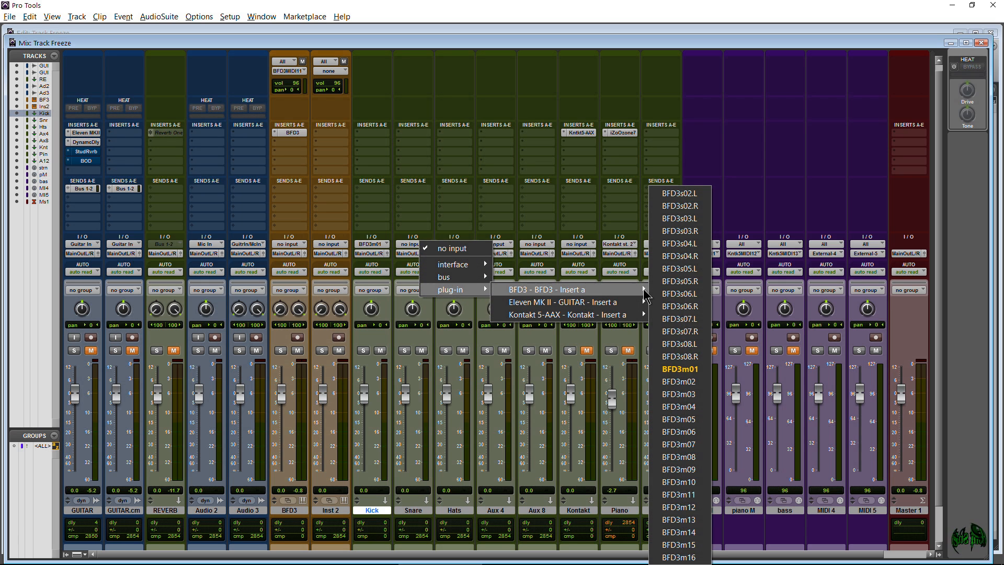
{"action": "left_click", "coordinate": [680, 384]}
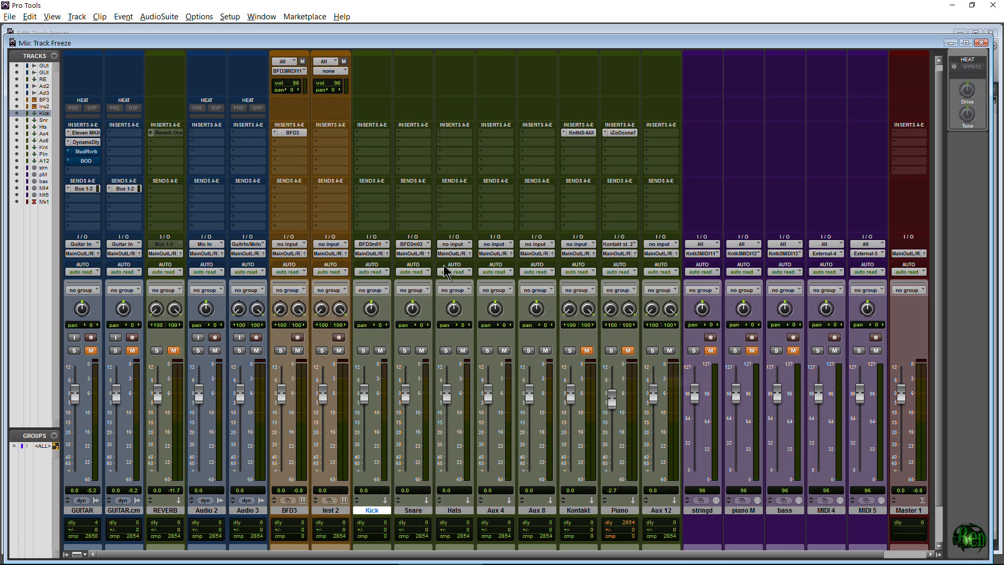
{"action": "left_click", "coordinate": [463, 247]}
{"action": "mouse_move", "coordinate": [499, 290]}
{"action": "mouse_move", "coordinate": [569, 294]}
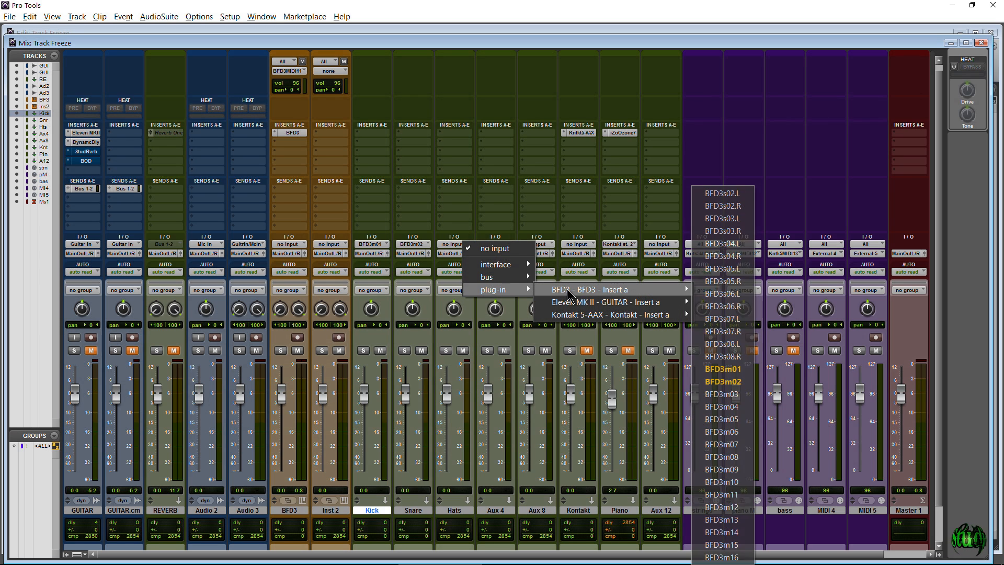
{"action": "left_click", "coordinate": [721, 393]}
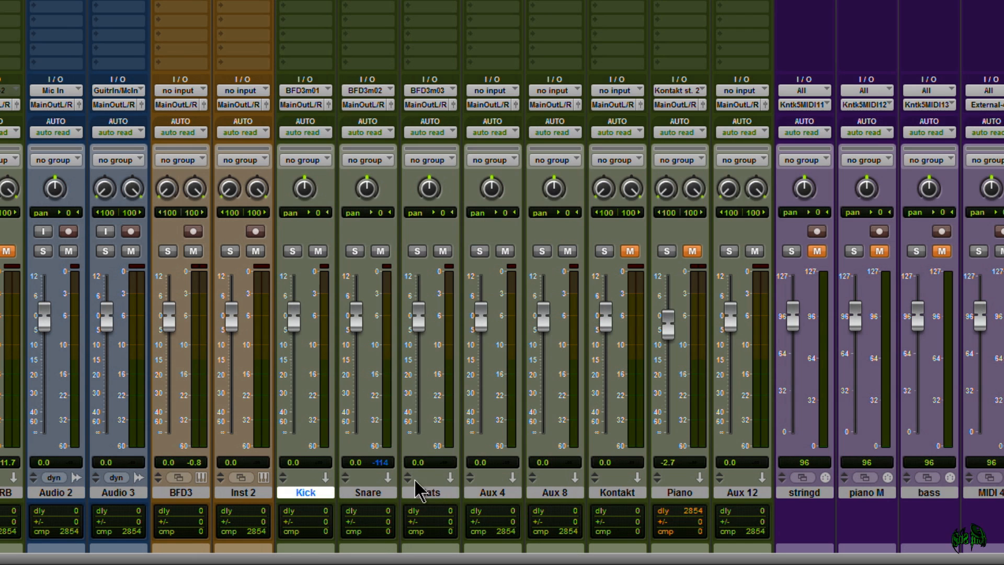
Play back the session, soloing the Kick aux track briefly to check its BFD3 signal.
{"action": "left_click", "coordinate": [434, 494]}
{"action": "left_click", "coordinate": [314, 494]}
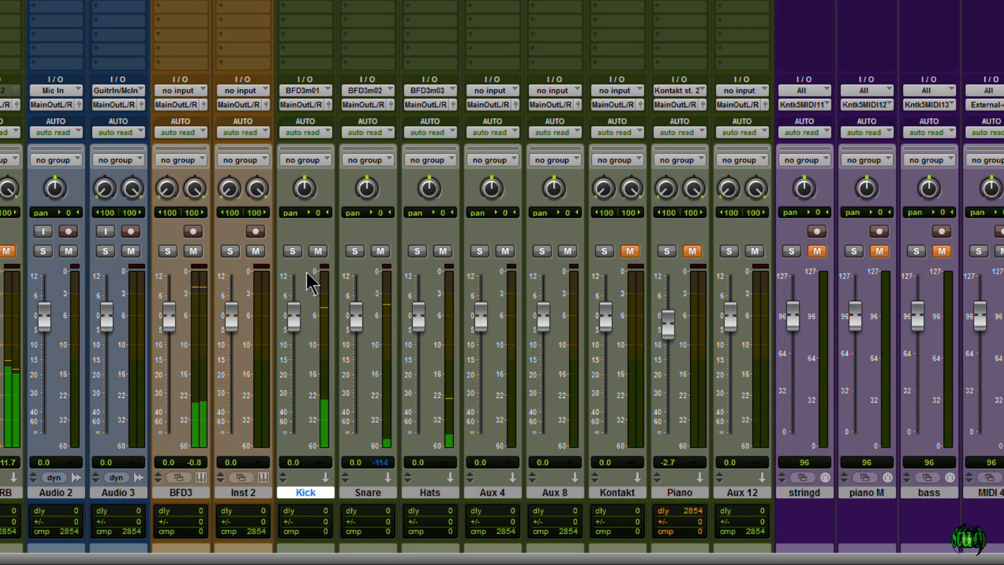
{"action": "left_click", "coordinate": [293, 252]}
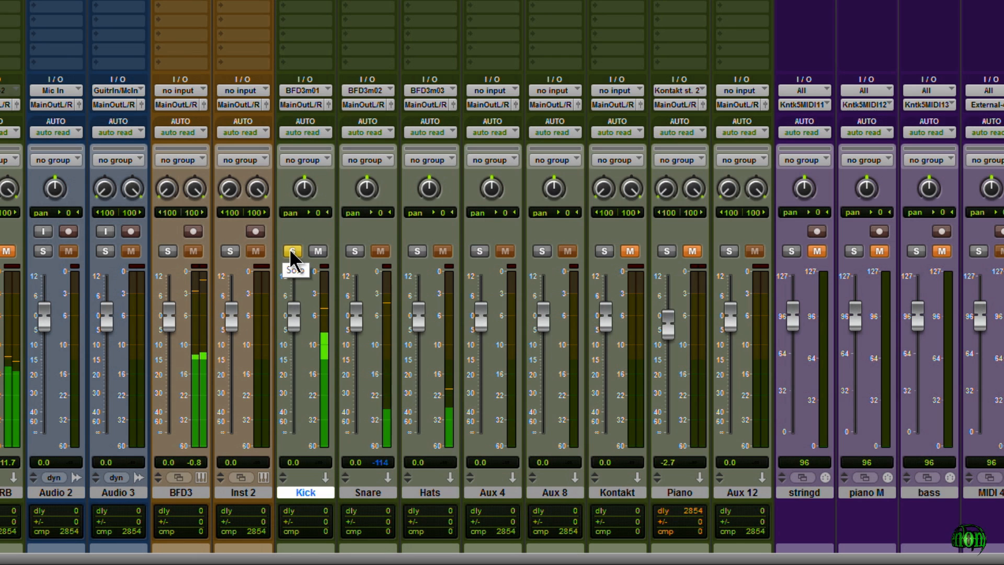
{"action": "left_click", "coordinate": [293, 252]}
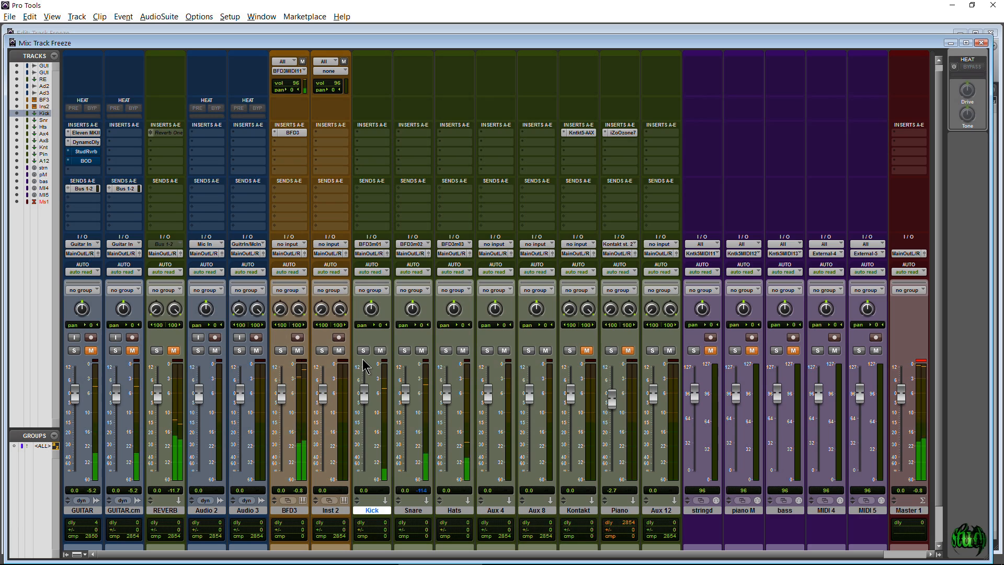
Switch to the Edit window and freeze the Kick aux track.
{"action": "key", "text": "ctrl+equal"}
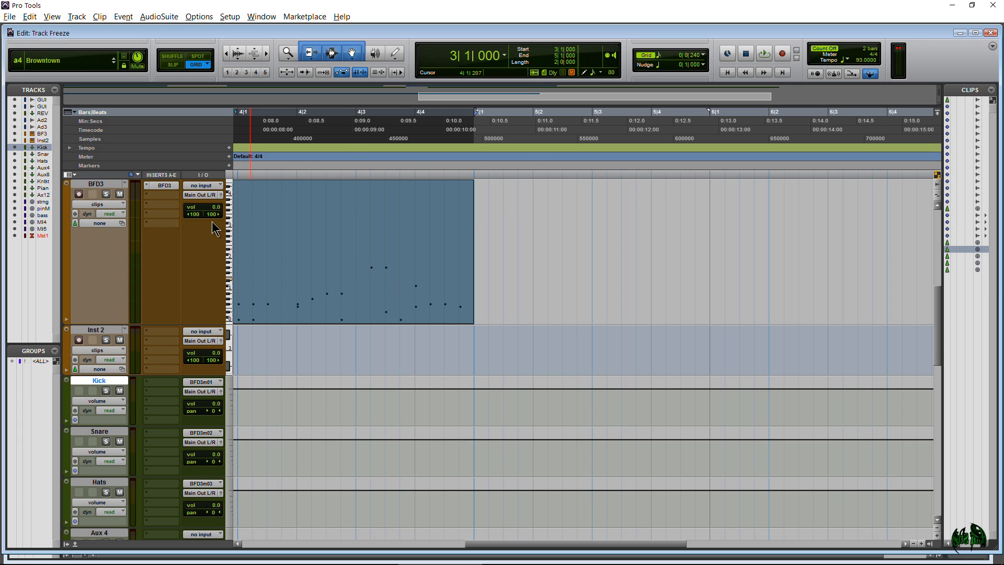
{"action": "scroll", "coordinate": [936, 302], "scroll_direction": "down", "scroll_amount": 3}
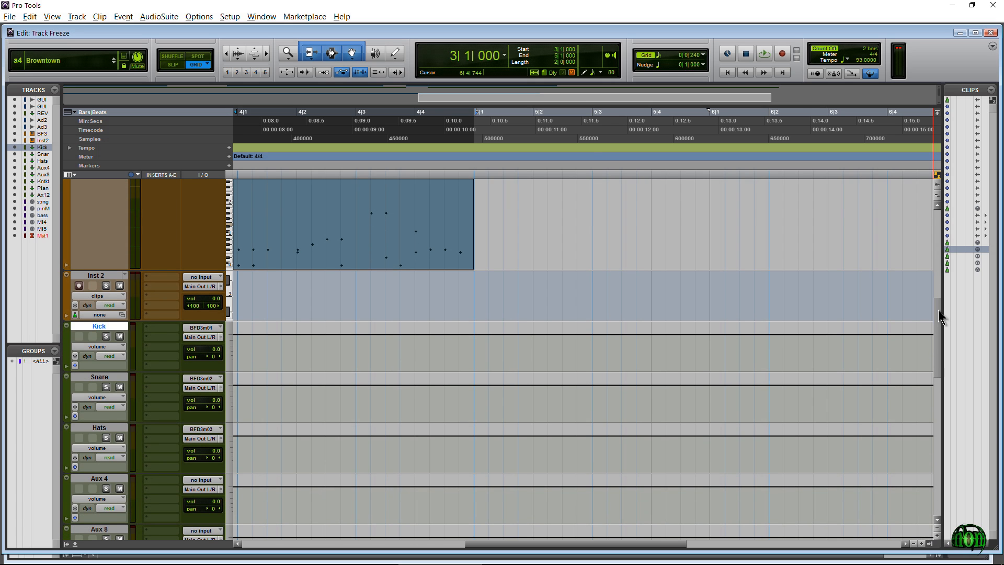
{"action": "left_click", "coordinate": [75, 357]}
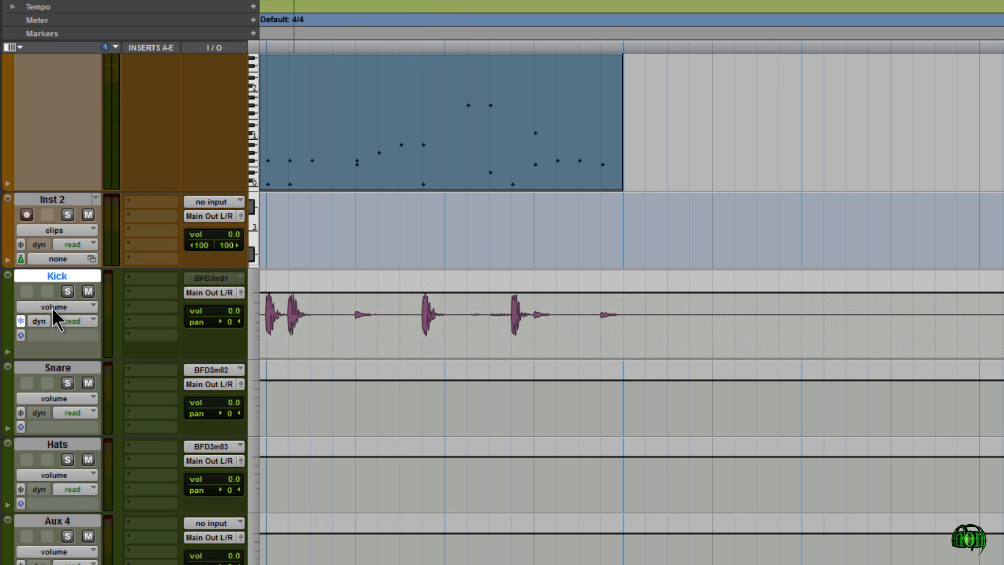
Solo the frozen Kick track, play back the session and examine its whole waveform beneath the BFD3 clips.
{"action": "left_click", "coordinate": [68, 292]}
{"action": "key", "text": "space"}
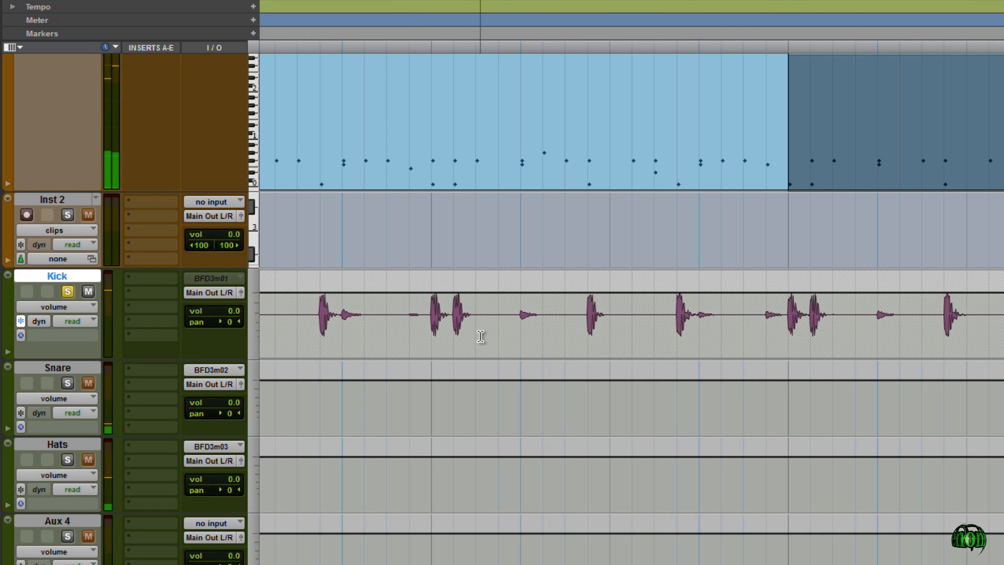
{"action": "key", "text": "r"}
{"action": "key", "text": "r"}
{"action": "key", "text": "r"}
{"action": "key", "text": "r"}
{"action": "key", "text": "r"}
{"action": "key", "text": "r"}
{"action": "key", "text": "r"}
{"action": "key", "text": "r"}
{"action": "key", "text": "r"}
{"action": "key", "text": "r"}
{"action": "key", "text": "r"}
{"action": "key", "text": "r"}
{"action": "key", "text": "r"}
{"action": "key", "text": "r"}
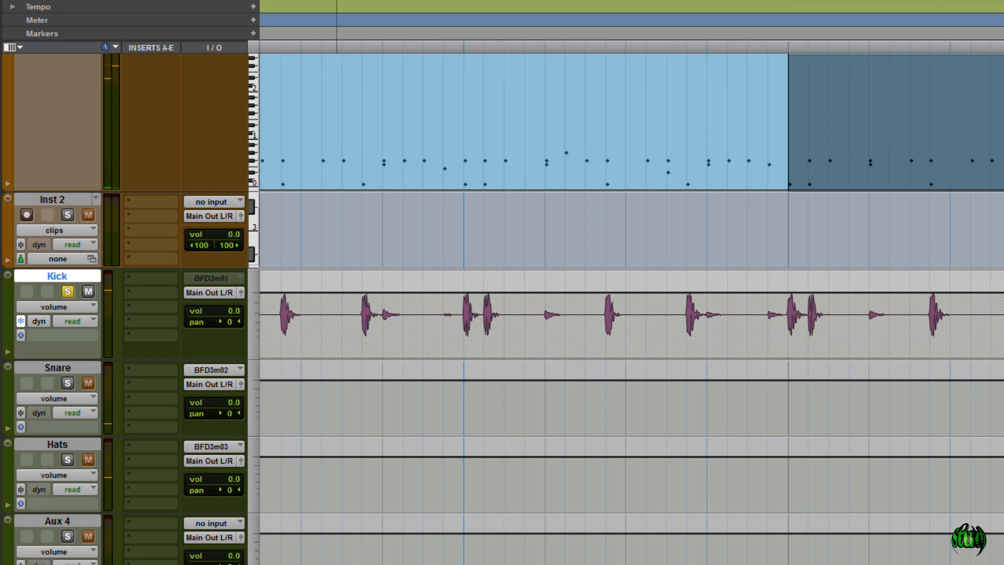
{"action": "key", "text": "t"}
{"action": "key", "text": "t"}
{"action": "key", "text": "t"}
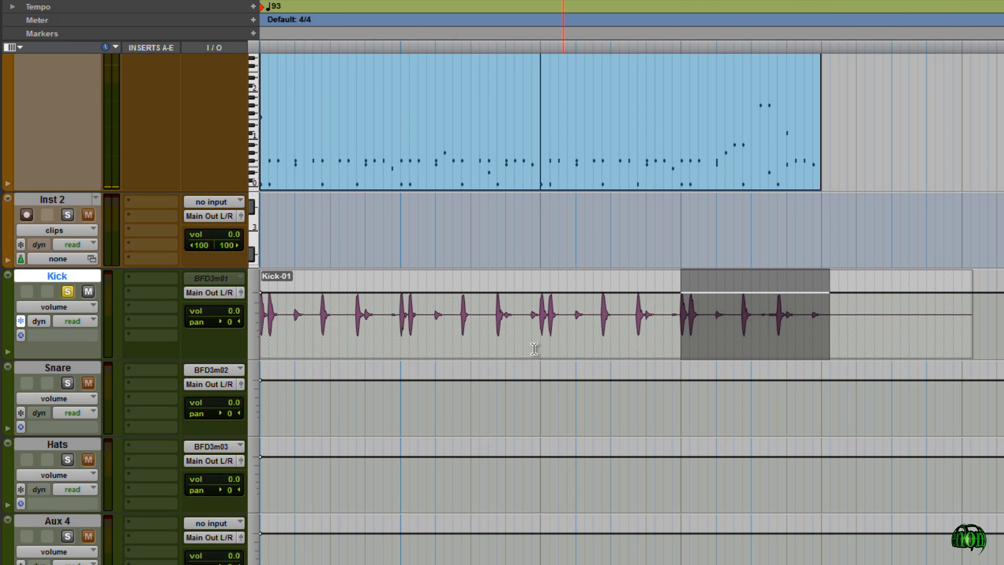
Turn off solo on the Kick track and unfreeze it.
{"action": "left_click", "coordinate": [67, 291]}
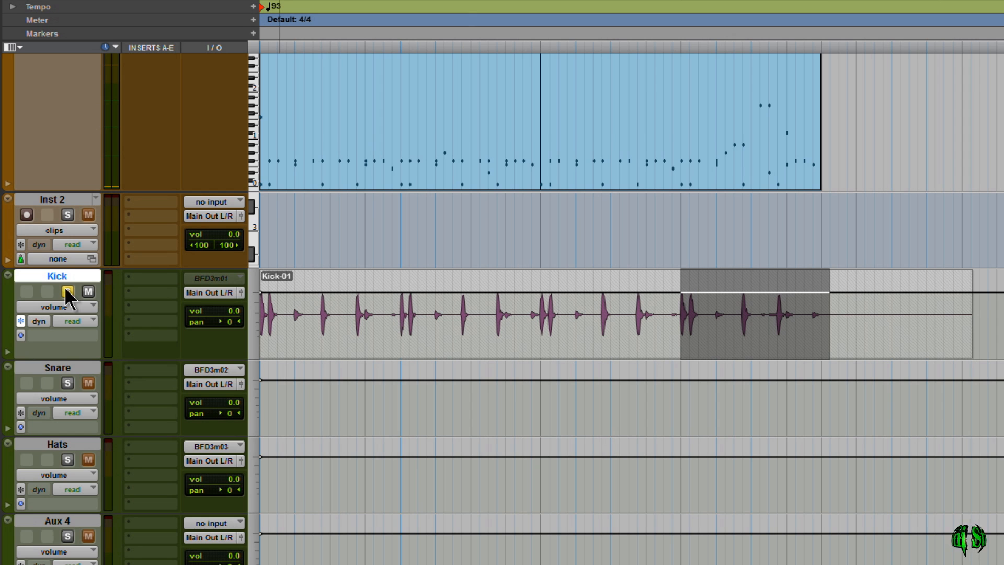
{"action": "left_click", "coordinate": [21, 320]}
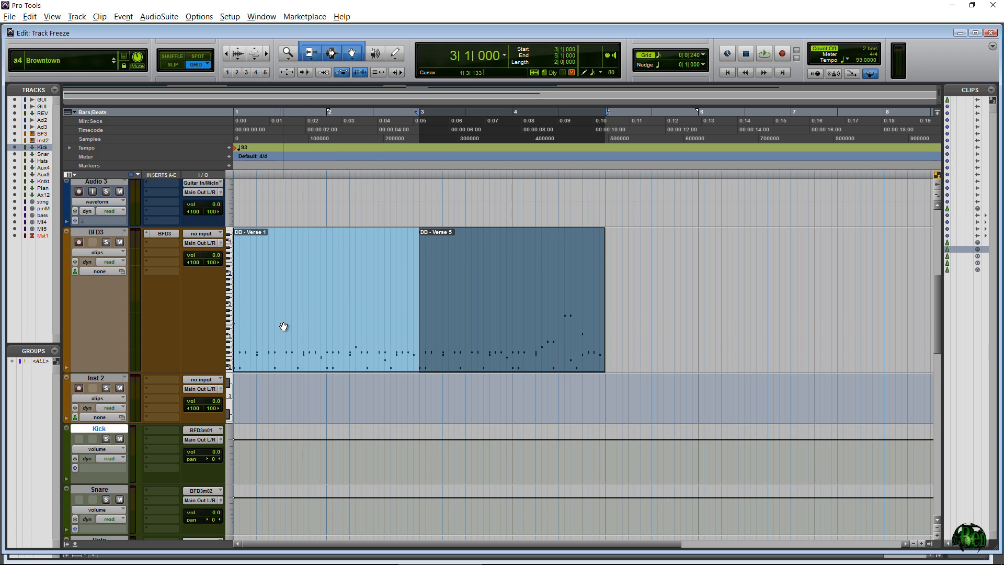
Select the BFD3 track and freeze it together with the aux tracks assigned to its plug-in auxiliary outputs.
{"action": "left_click", "coordinate": [283, 326]}
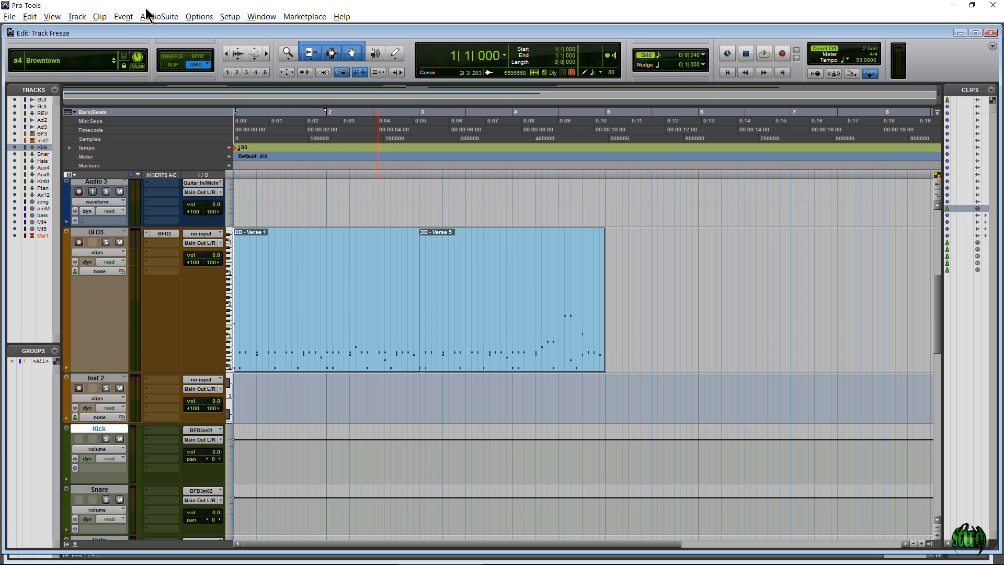
{"action": "left_click", "coordinate": [78, 17]}
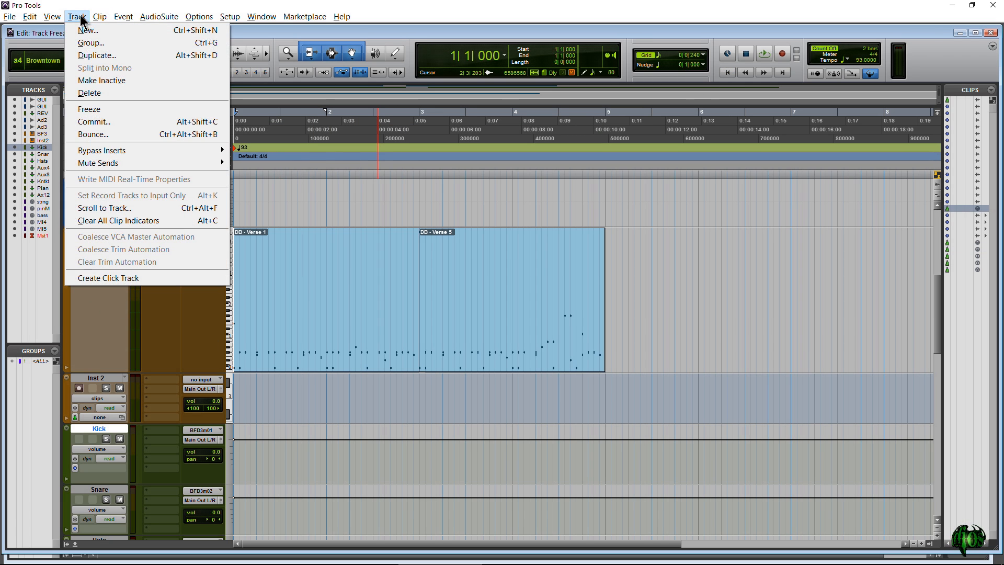
{"action": "left_click", "coordinate": [95, 259]}
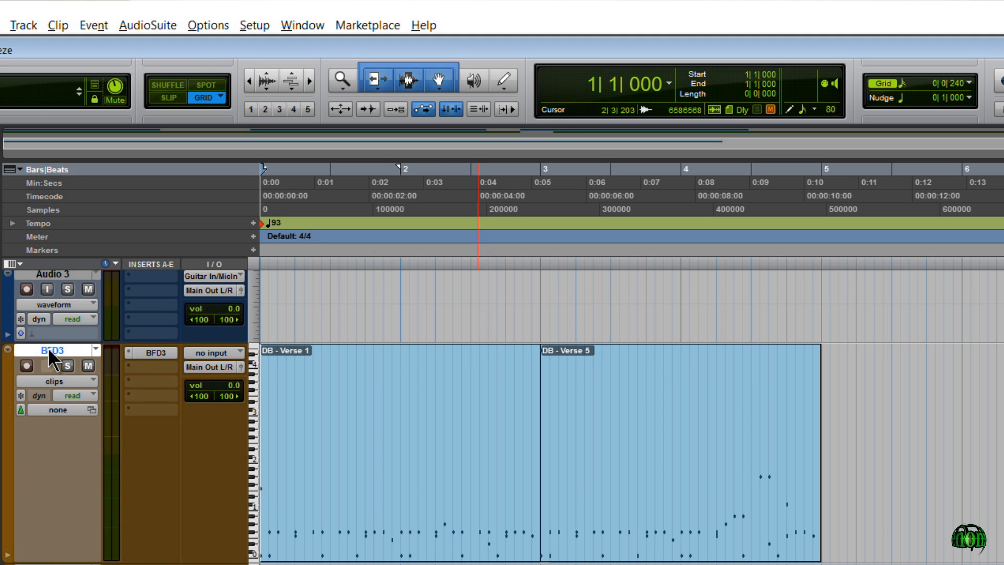
{"action": "left_click", "coordinate": [26, 28]}
{"action": "left_click", "coordinate": [39, 420]}
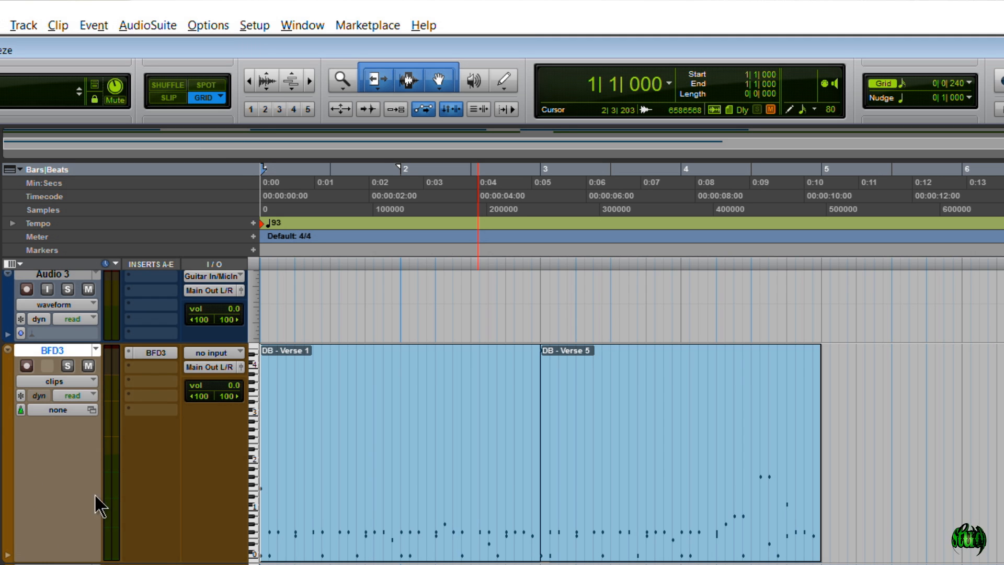
{"action": "left_click", "coordinate": [20, 396]}
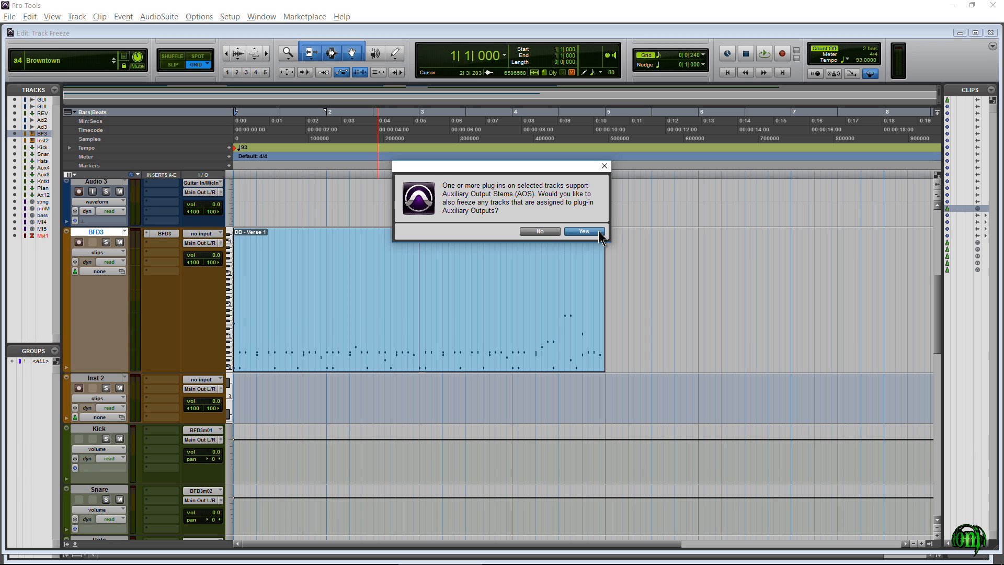
{"action": "left_click", "coordinate": [599, 234]}
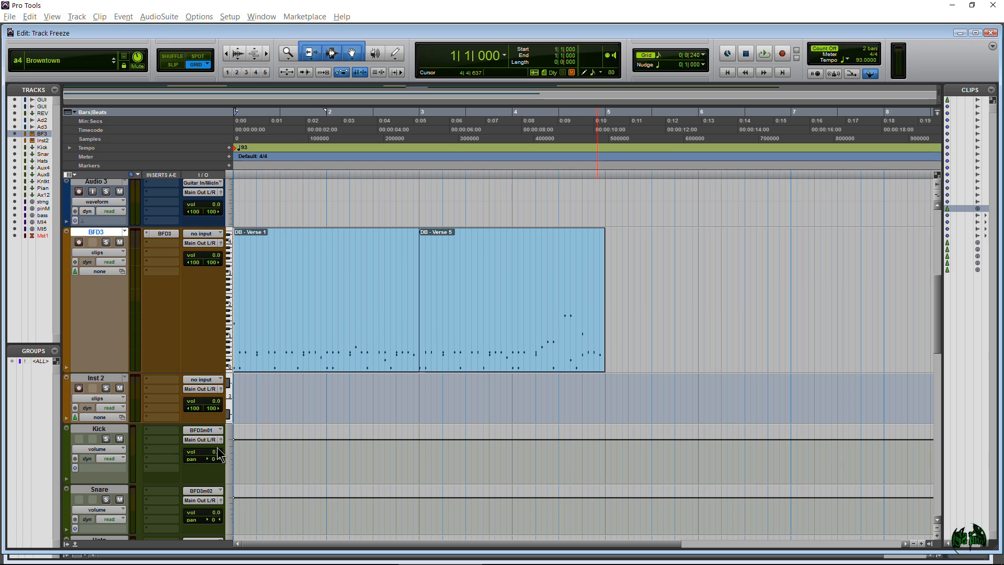
Solo the frozen BFD3 track, play back its rendered audio, and turn its solo off again.
{"action": "left_click", "coordinate": [413, 373]}
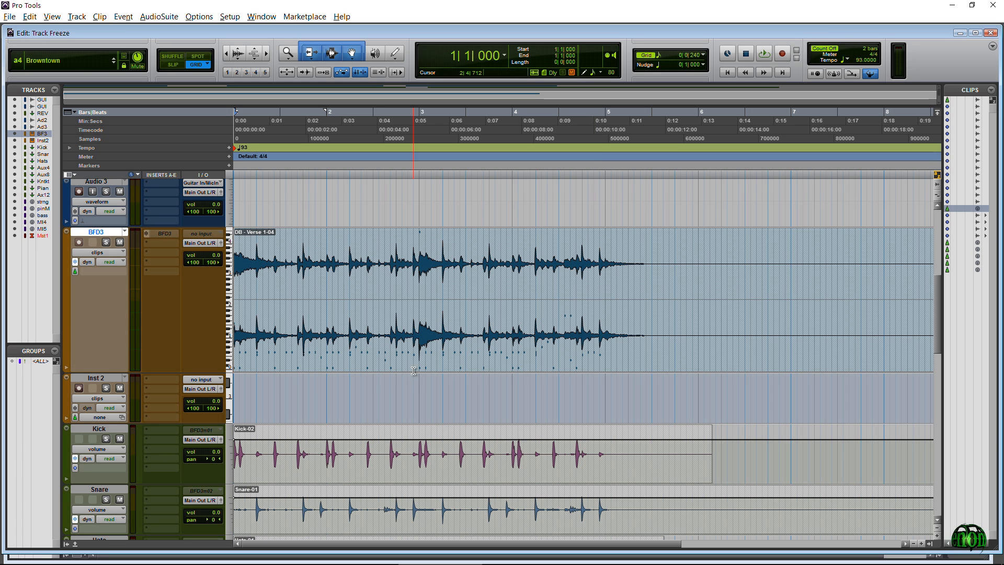
{"action": "left_click", "coordinate": [105, 242]}
{"action": "left_click", "coordinate": [363, 320]}
{"action": "key", "text": "space"}
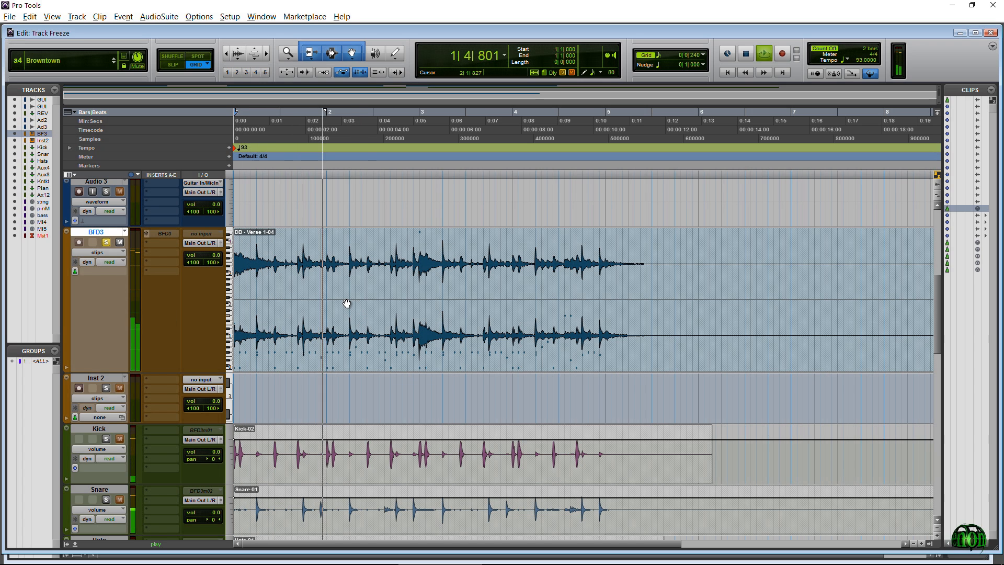
{"action": "key", "text": "space"}
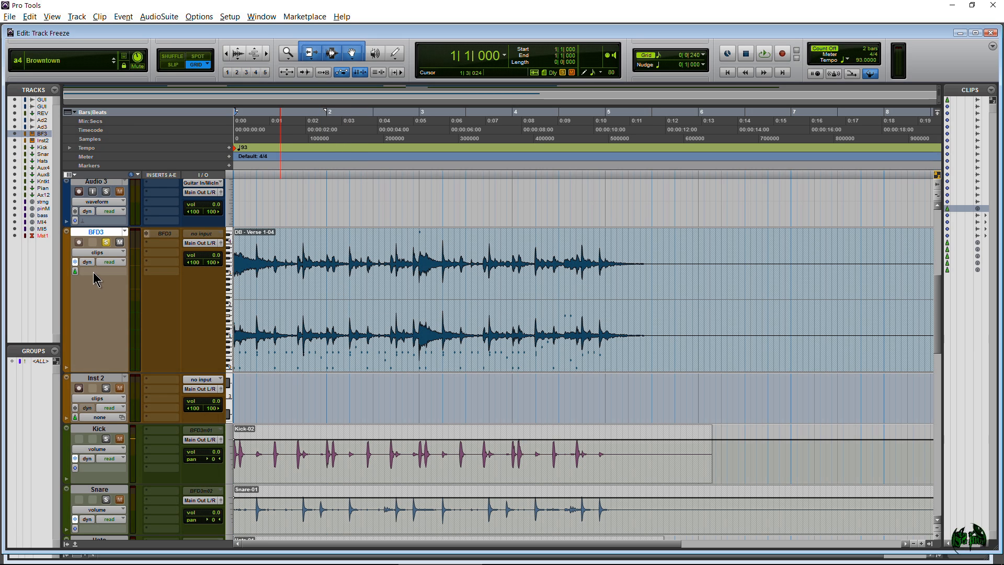
{"action": "left_click", "coordinate": [105, 242]}
Solo the frozen Snare track, listen to it briefly, and turn its solo off again.
{"action": "scroll", "coordinate": [290, 289], "scroll_direction": "down", "scroll_amount": 5}
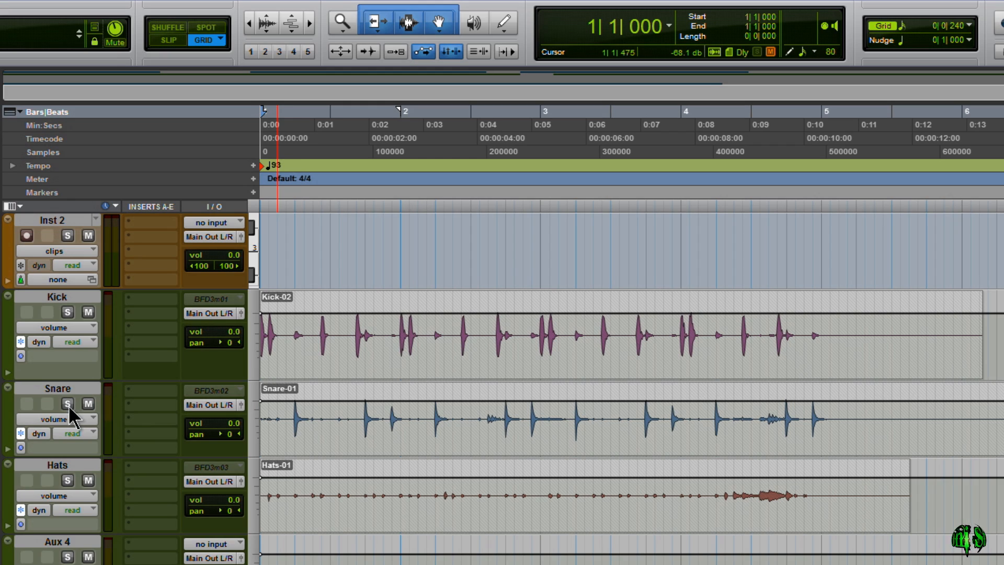
{"action": "left_click", "coordinate": [106, 306]}
{"action": "key", "text": "space"}
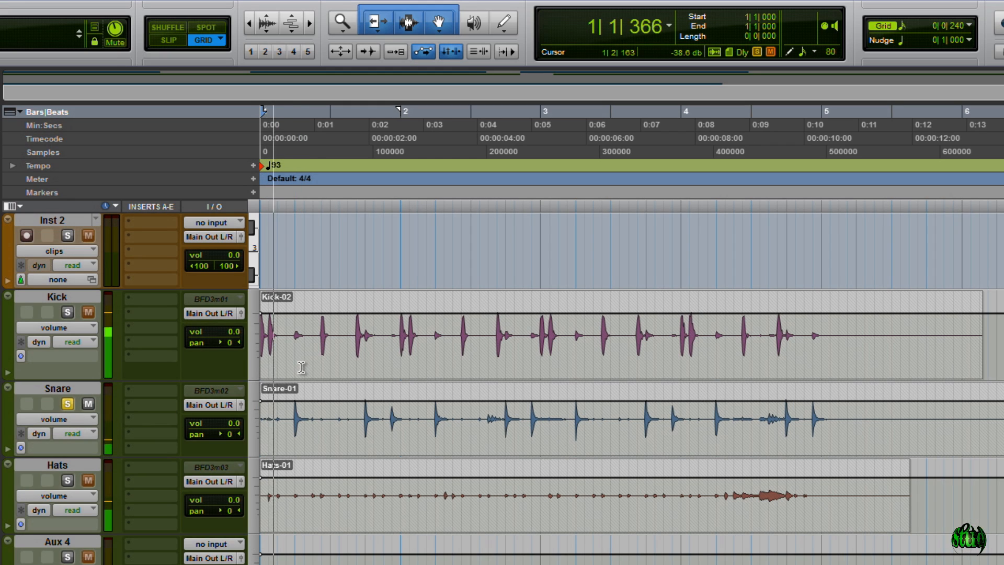
{"action": "key", "text": "space"}
{"action": "left_click", "coordinate": [68, 404]}
Audition the frozen Kick track in solo, then clear its solo and stop playback.
{"action": "left_click", "coordinate": [67, 312]}
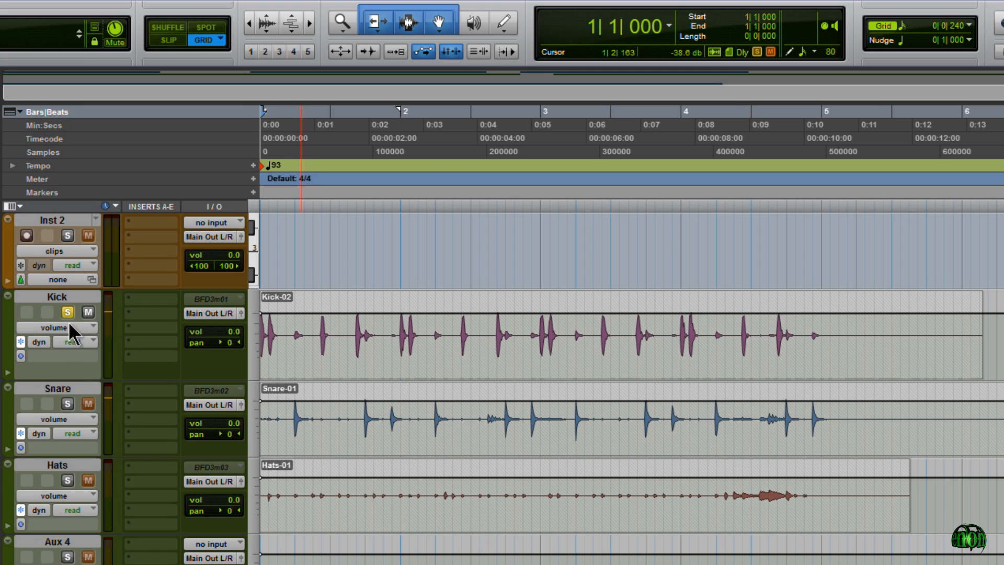
{"action": "key", "text": "space"}
{"action": "left_click", "coordinate": [68, 313]}
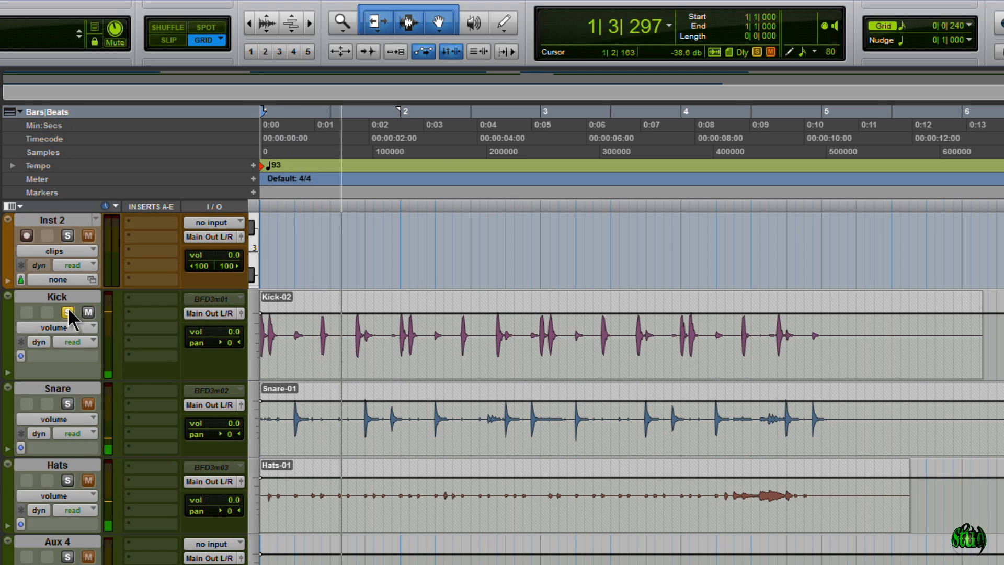
{"action": "key", "text": "space"}
Audition the frozen Hats track in solo, stop playback and clear its solo.
{"action": "left_click", "coordinate": [67, 480]}
{"action": "key", "text": "space"}
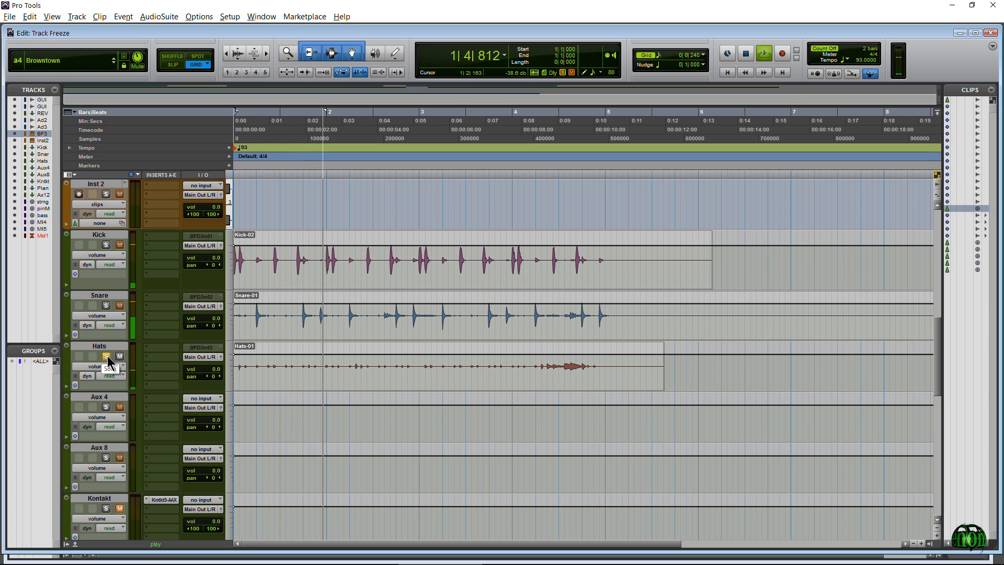
{"action": "key", "text": "space"}
{"action": "left_click", "coordinate": [106, 356]}
Return to the BFD3 track and play back all the frozen drum tracks together.
{"action": "scroll", "coordinate": [347, 358], "scroll_direction": "up", "scroll_amount": 5}
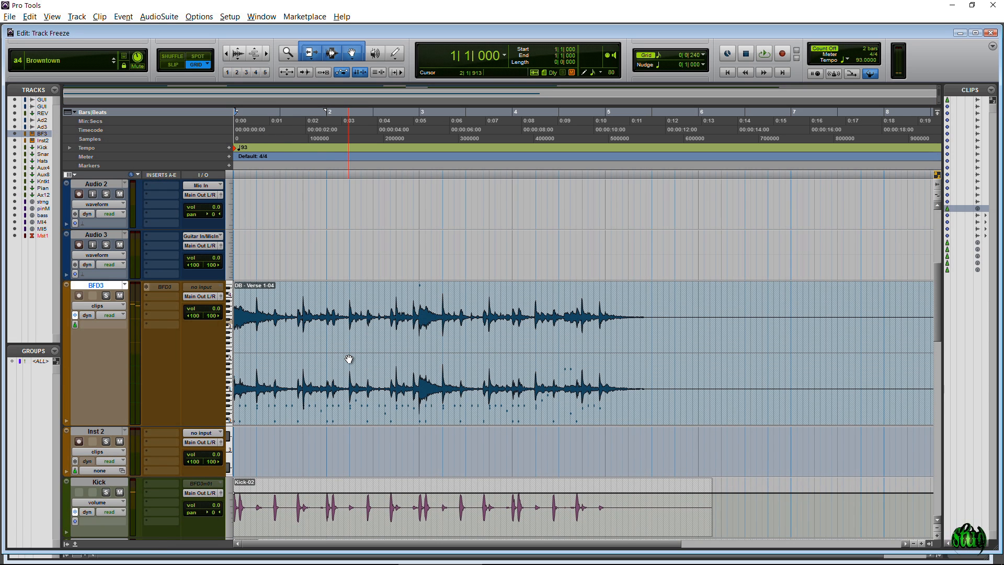
{"action": "scroll", "coordinate": [348, 359], "scroll_direction": "down", "scroll_amount": 1}
{"action": "key", "text": "space"}
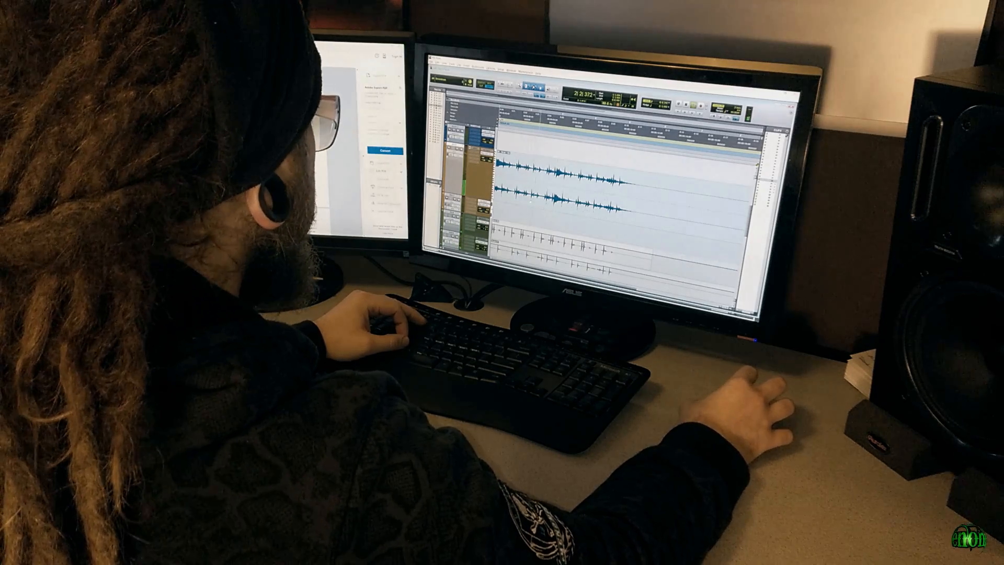
{"action": "key", "text": "space"}
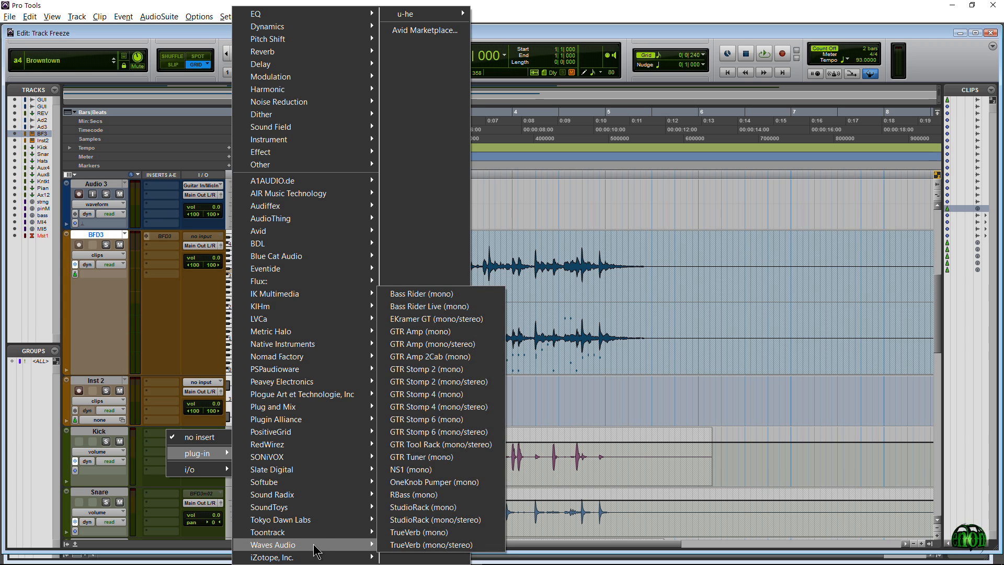
Insert EZmix on the Kick track, filter its presets to Drums and Metal, and load the Kick - Metal1 preset.
{"action": "left_click", "coordinate": [418, 532]}
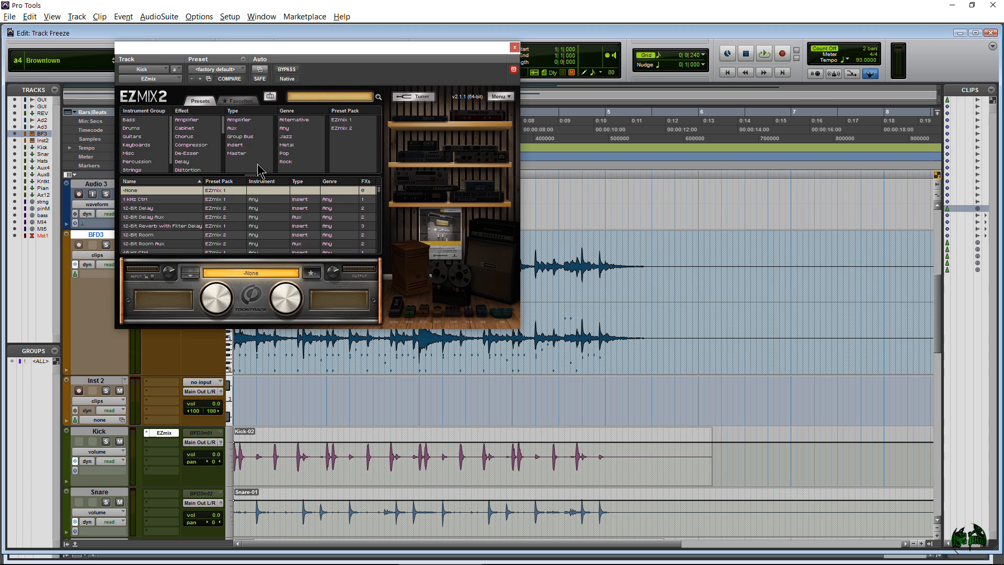
{"action": "left_click", "coordinate": [137, 128]}
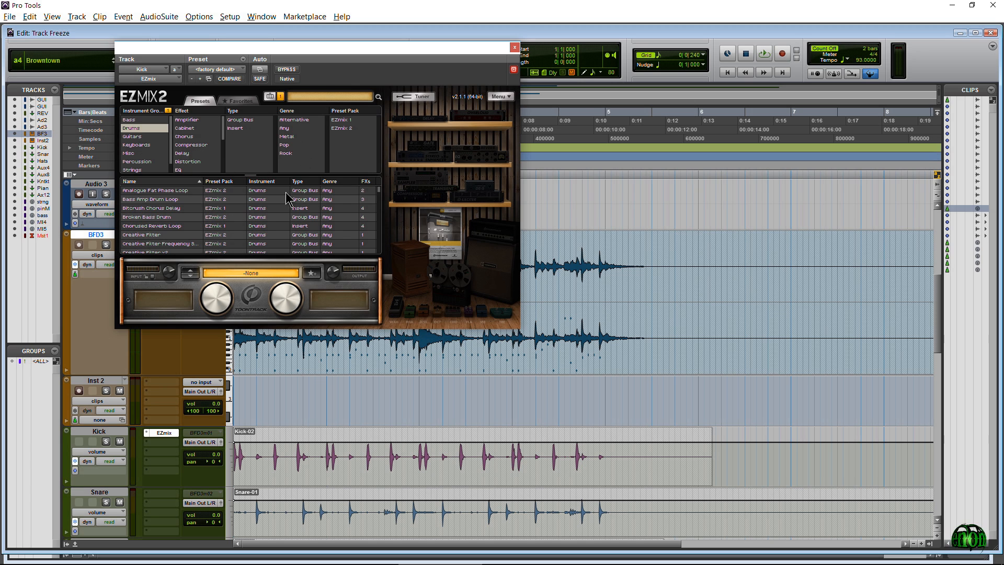
{"action": "left_click", "coordinate": [285, 137]}
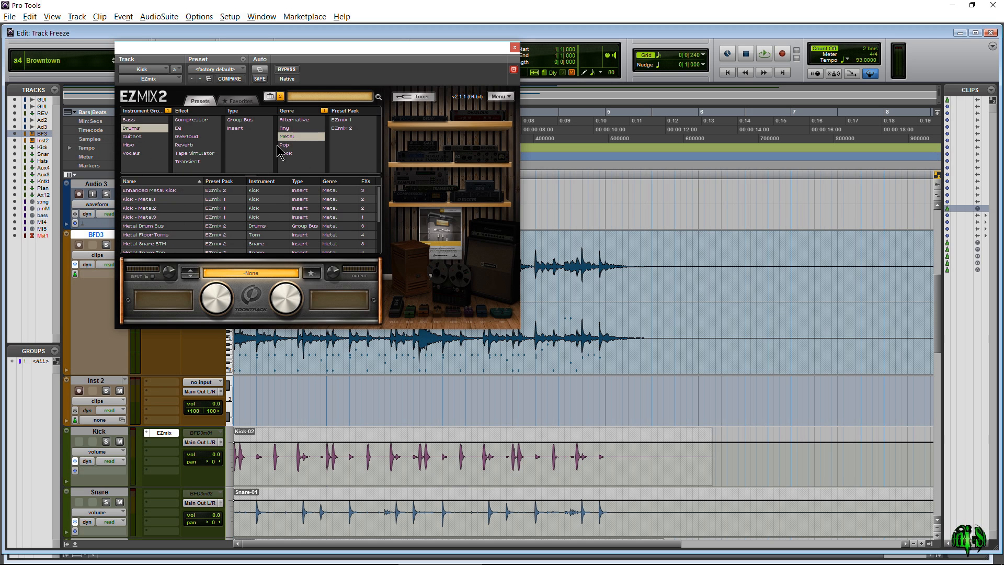
{"action": "left_click", "coordinate": [136, 201]}
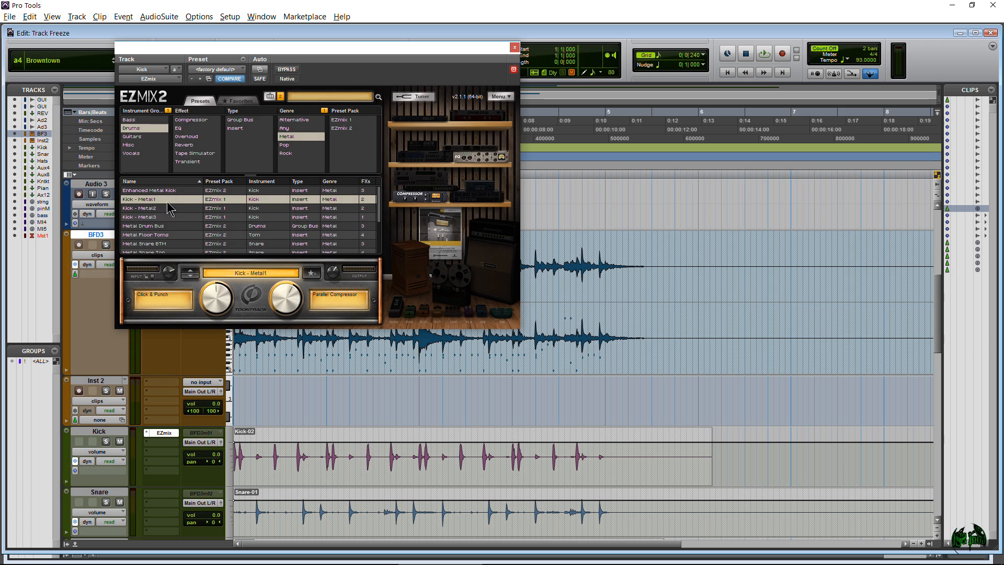
Audition the EZmix preset by playing the session and soloing the Kick track, and close the plug-in window.
{"action": "left_click_drag", "start_coordinate": [371, 52], "coordinate": [520, 47]}
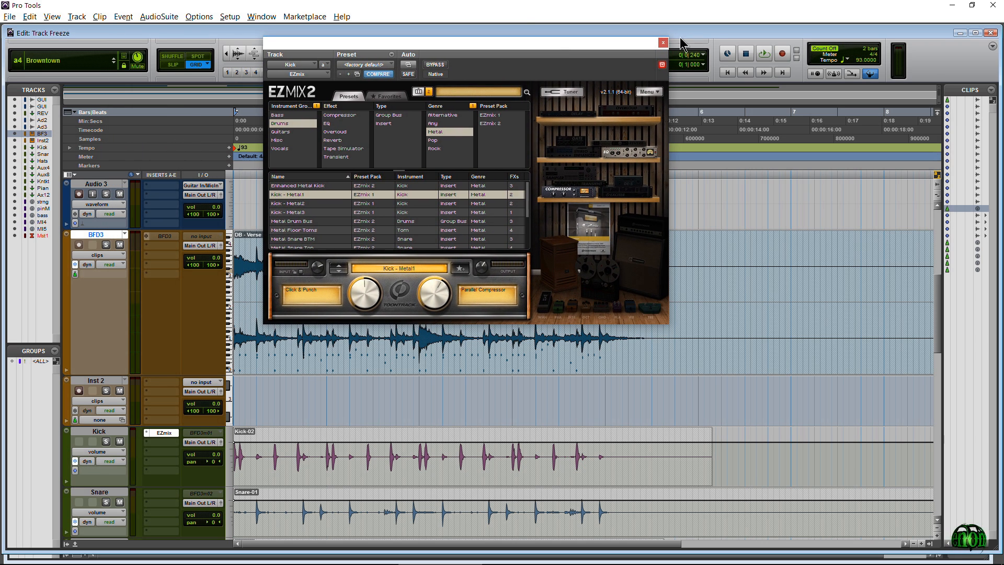
{"action": "key", "text": "space"}
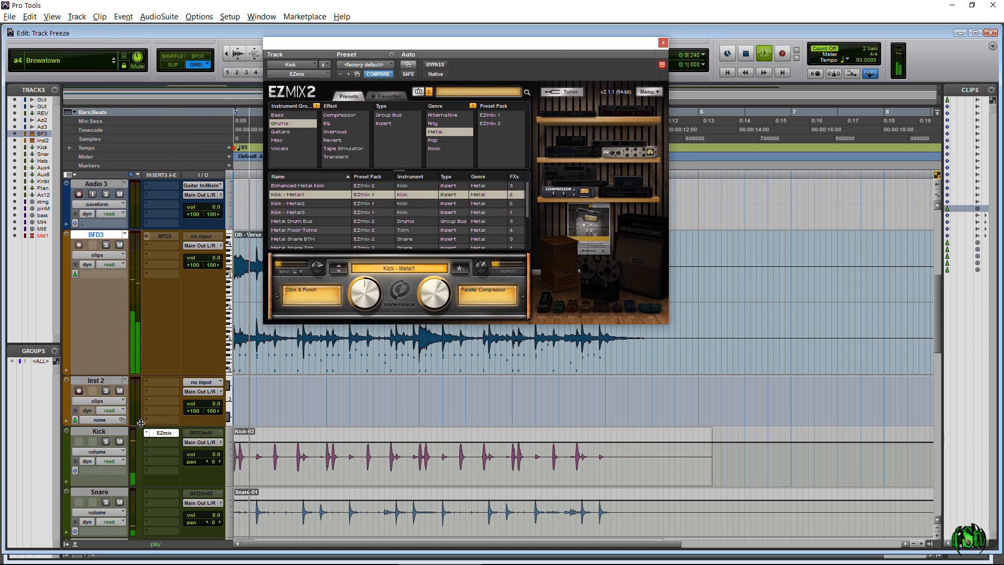
{"action": "left_click", "coordinate": [106, 441]}
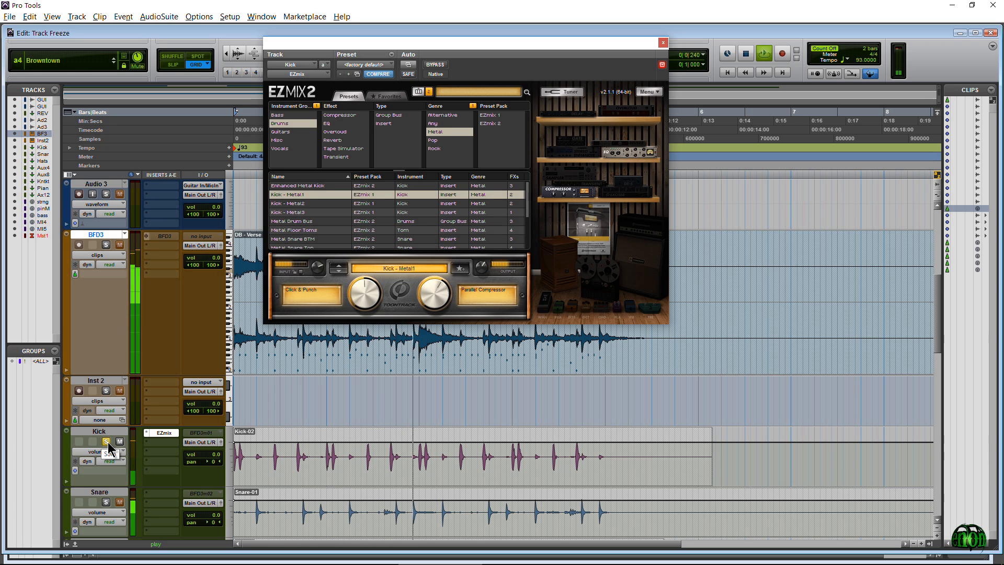
{"action": "left_click", "coordinate": [746, 54]}
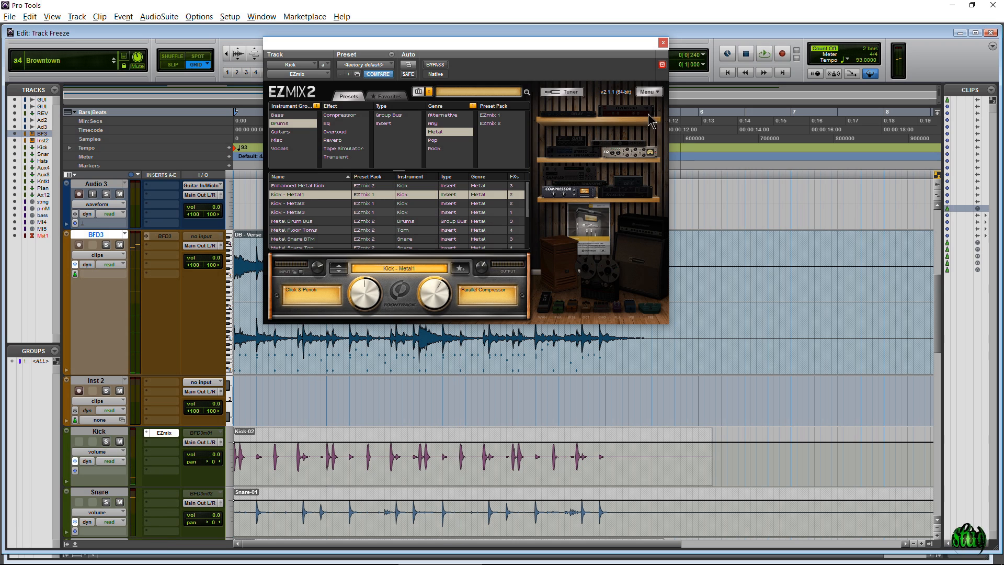
{"action": "left_click", "coordinate": [663, 42]}
{"action": "scroll", "coordinate": [165, 393], "scroll_direction": "down", "scroll_amount": 1}
{"action": "left_click", "coordinate": [164, 391]}
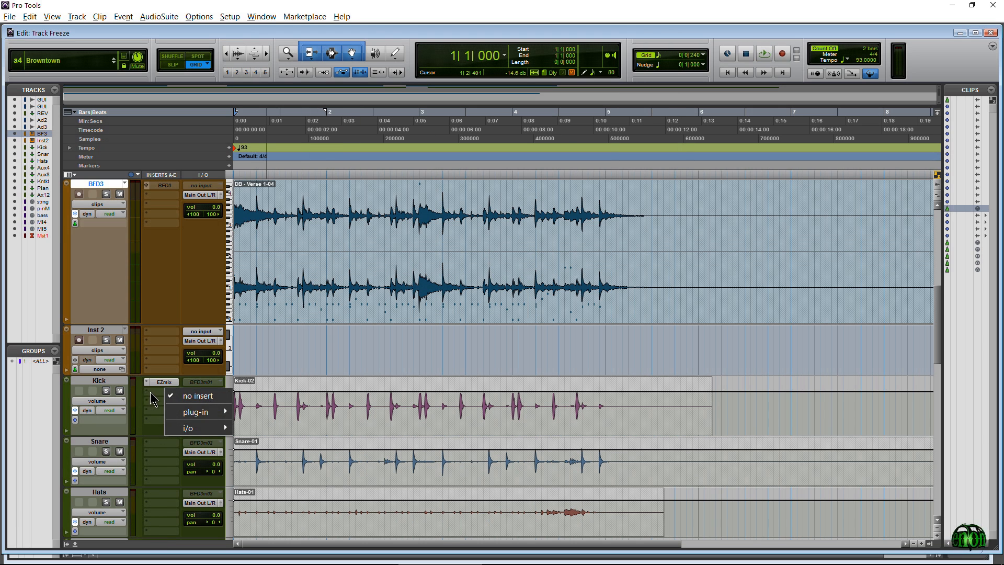
{"action": "left_click", "coordinate": [305, 419]}
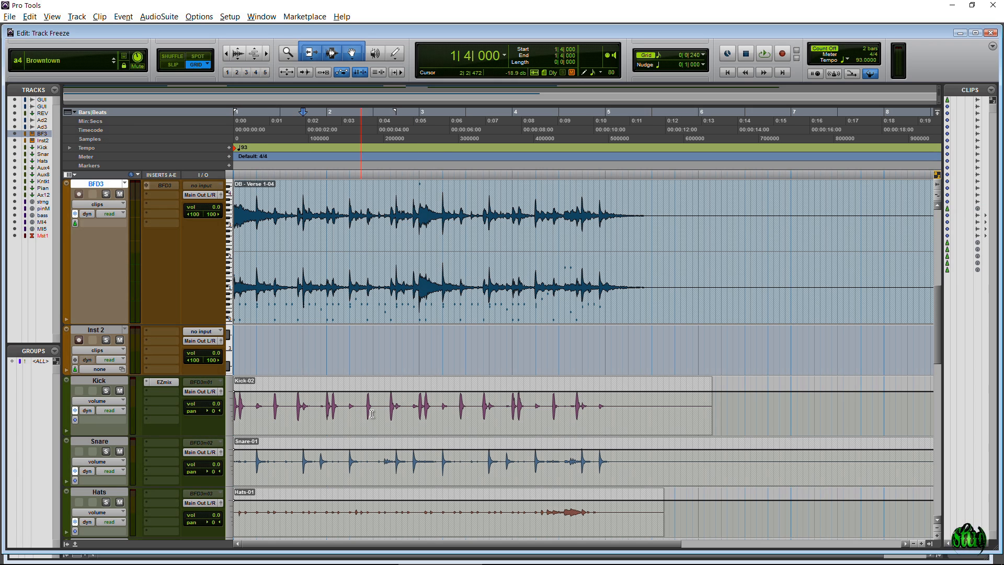
{"action": "left_click_drag", "start_coordinate": [382, 414], "coordinate": [419, 411]}
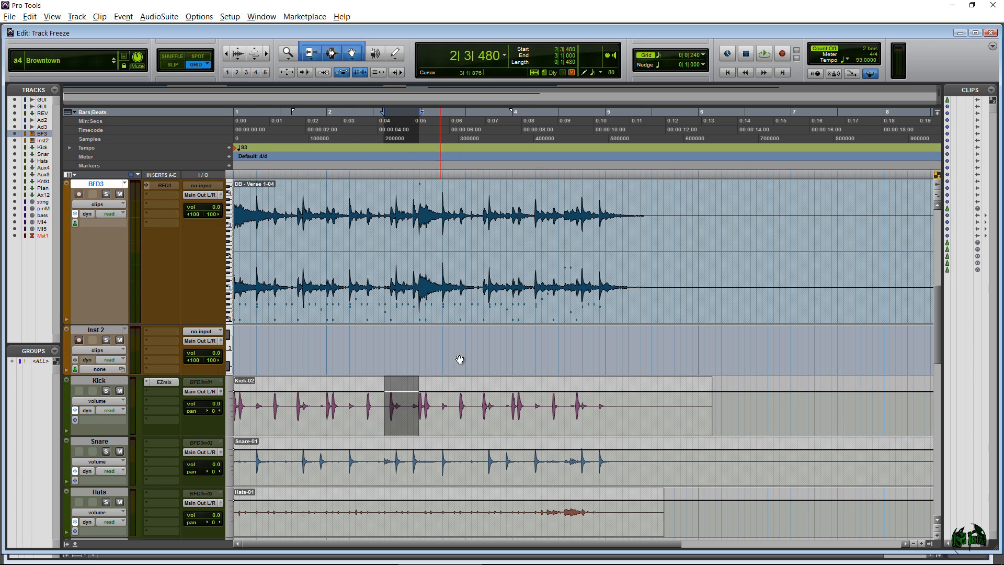
{"action": "left_click", "coordinate": [470, 429]}
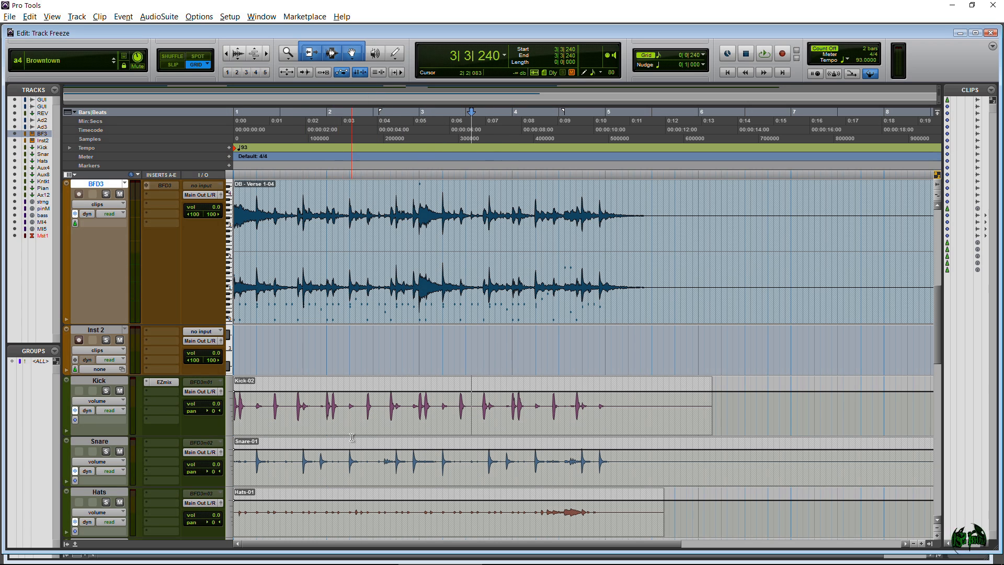
Remove the EZmix plug-in from the Kick track's first insert.
{"action": "left_click", "coordinate": [147, 382]}
{"action": "left_click", "coordinate": [205, 414]}
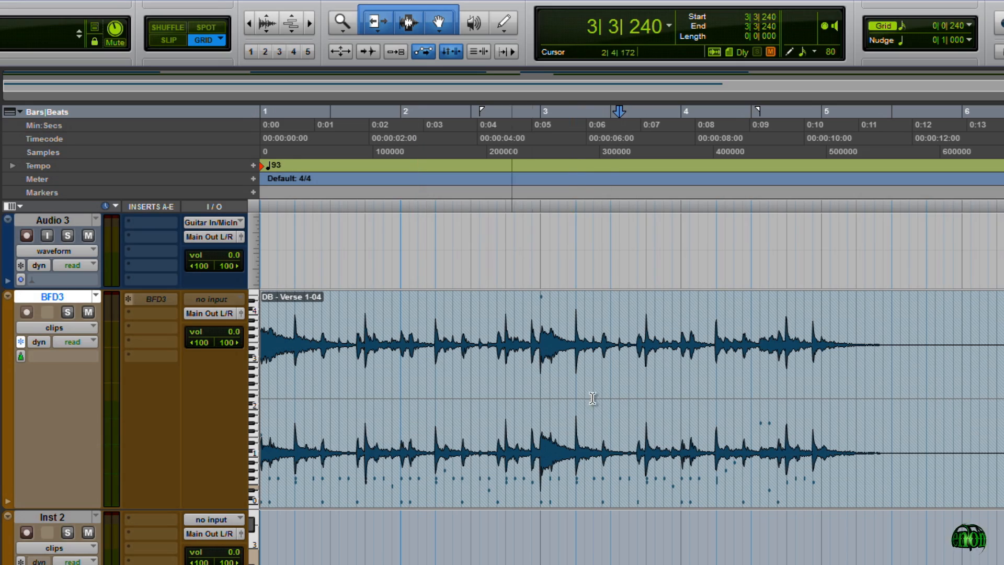
Check the frozen BFD3 plug-in's window, close it, and unfreeze the BFD3 track.
{"action": "left_click", "coordinate": [156, 300]}
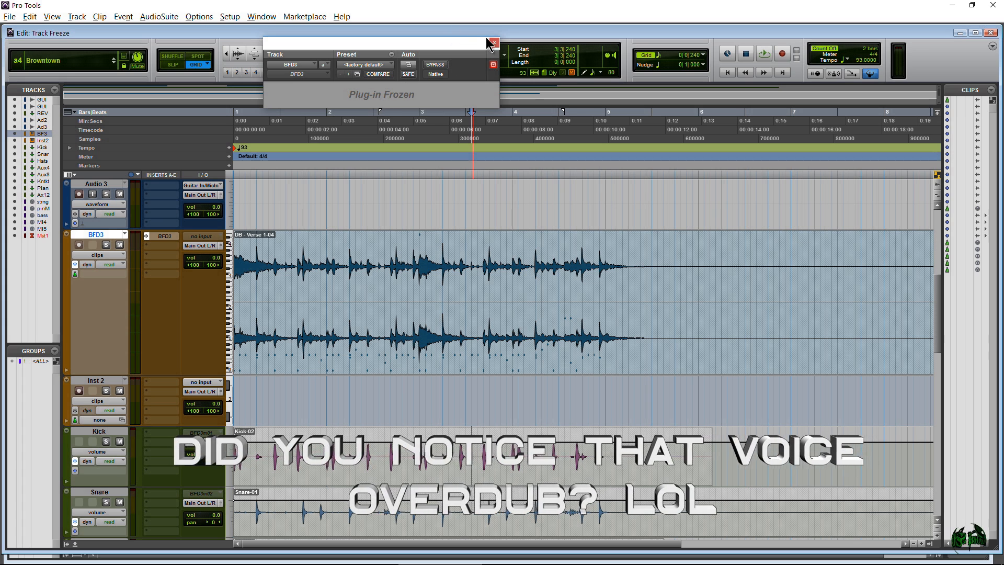
{"action": "left_click", "coordinate": [493, 42]}
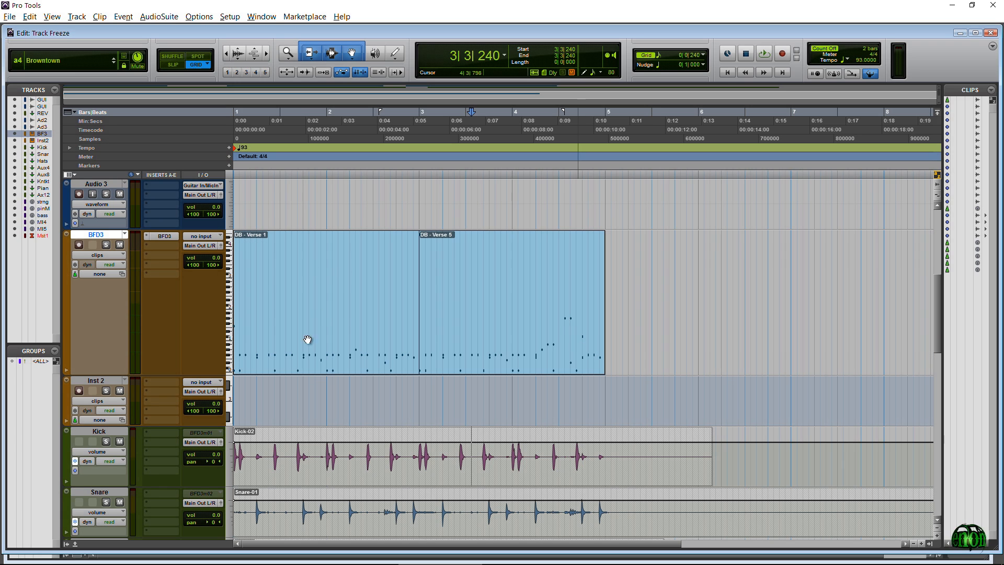
Play the frozen Kick track soloed, stop and return to the session start, and clear the solo.
{"action": "left_click_drag", "start_coordinate": [939, 288], "coordinate": [942, 323]}
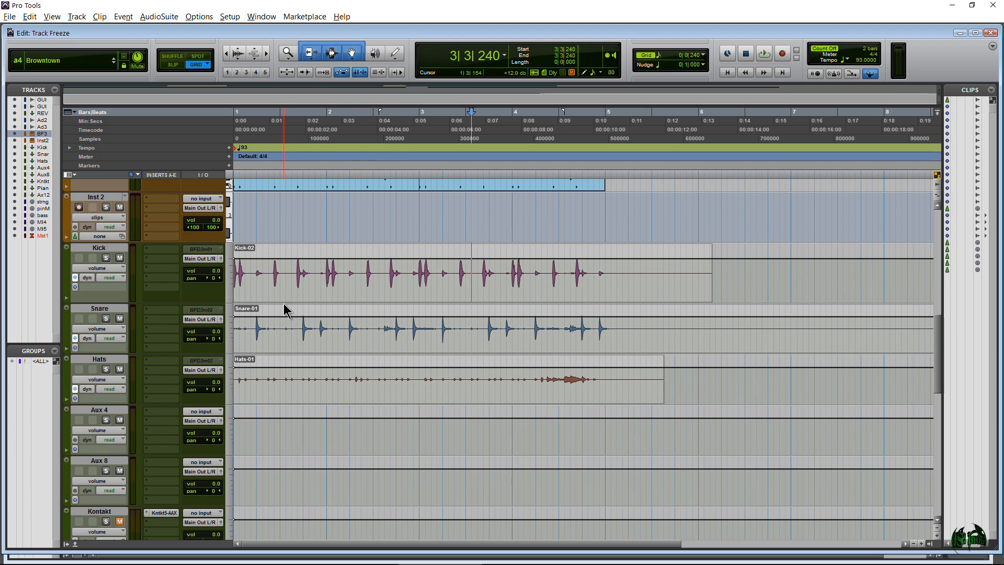
{"action": "left_click", "coordinate": [106, 258]}
{"action": "key", "text": "space"}
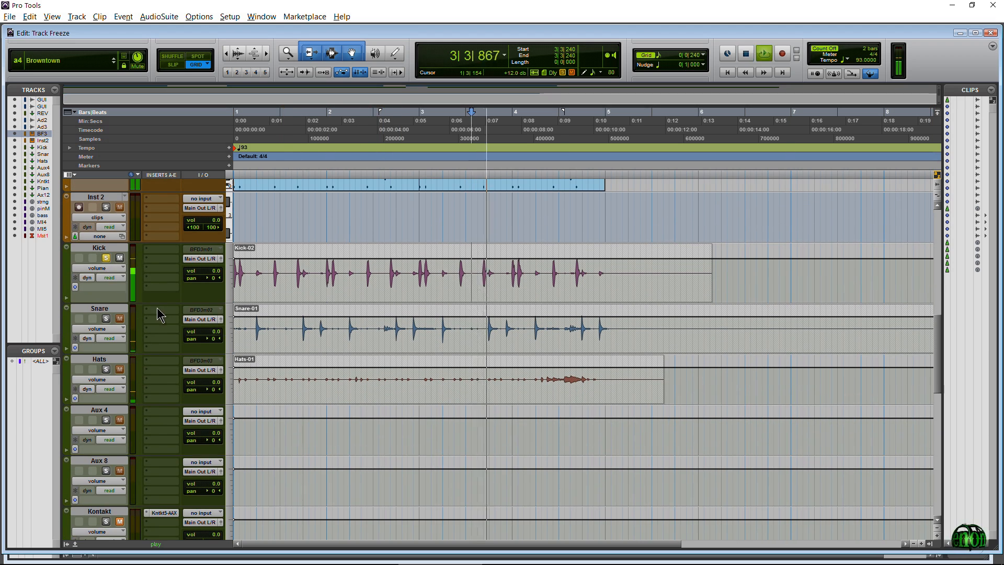
{"action": "key", "text": "space"}
{"action": "key", "text": "Return"}
{"action": "left_click", "coordinate": [106, 258]}
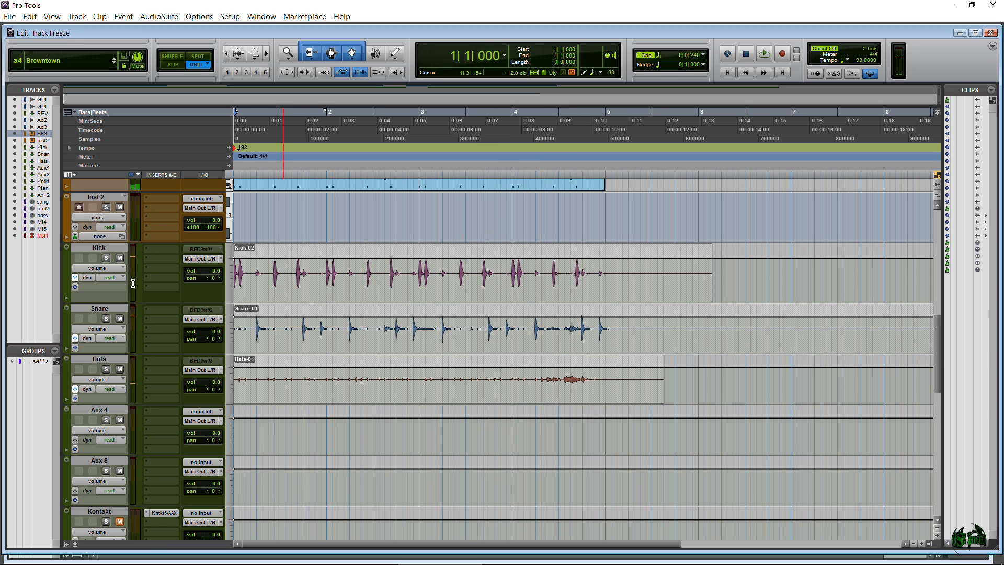
Switch to the Track Freeze PDF in Adobe Acrobat Reader, highlight the freeze shortcuts in its tip, and return to Pro Tools.
{"action": "scroll", "coordinate": [290, 319], "scroll_direction": "up", "scroll_amount": 3}
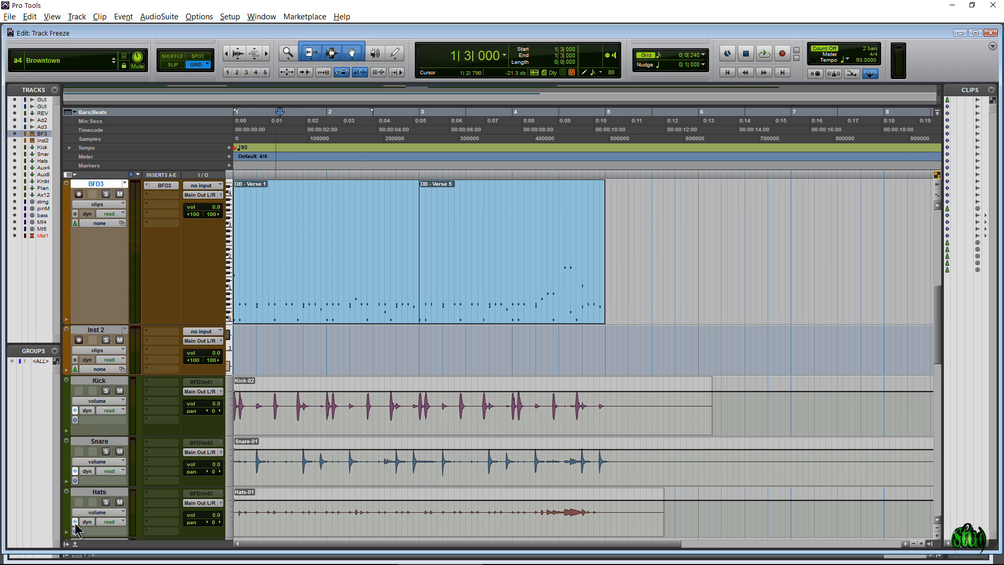
{"action": "left_click_drag", "start_coordinate": [940, 298], "coordinate": [940, 333]}
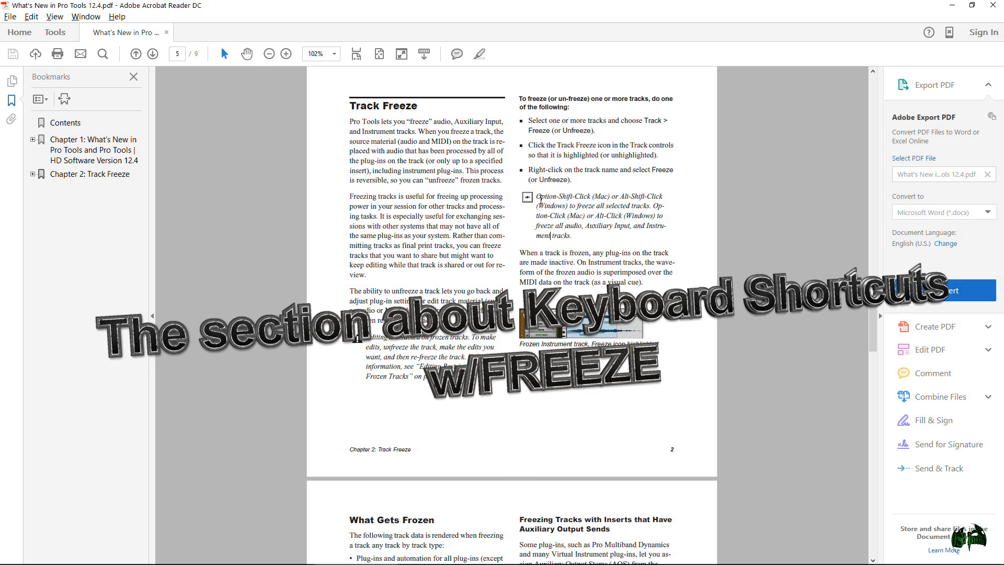
{"action": "left_click_drag", "start_coordinate": [536, 196], "coordinate": [589, 193]}
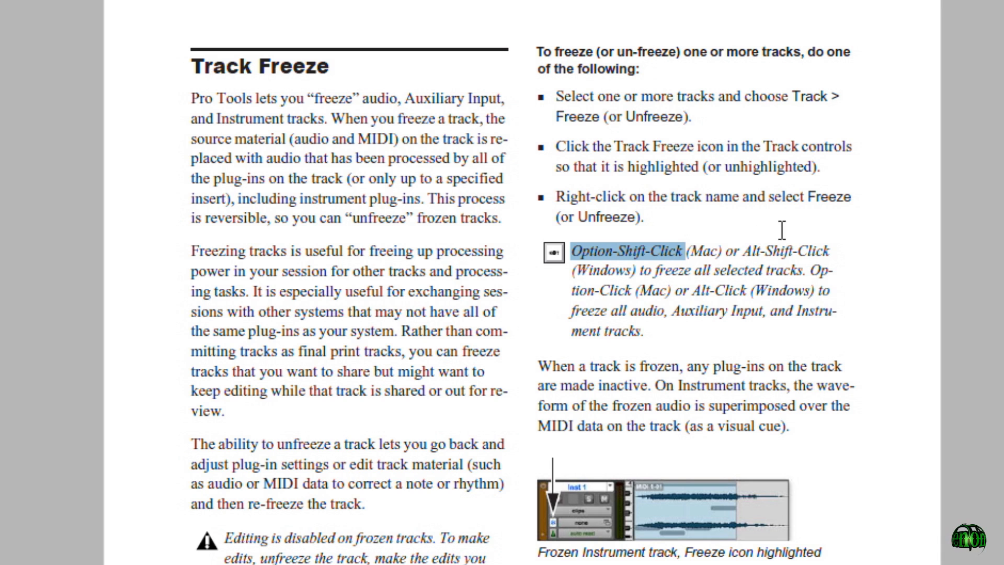
{"action": "left_click_drag", "start_coordinate": [691, 287], "coordinate": [750, 283]}
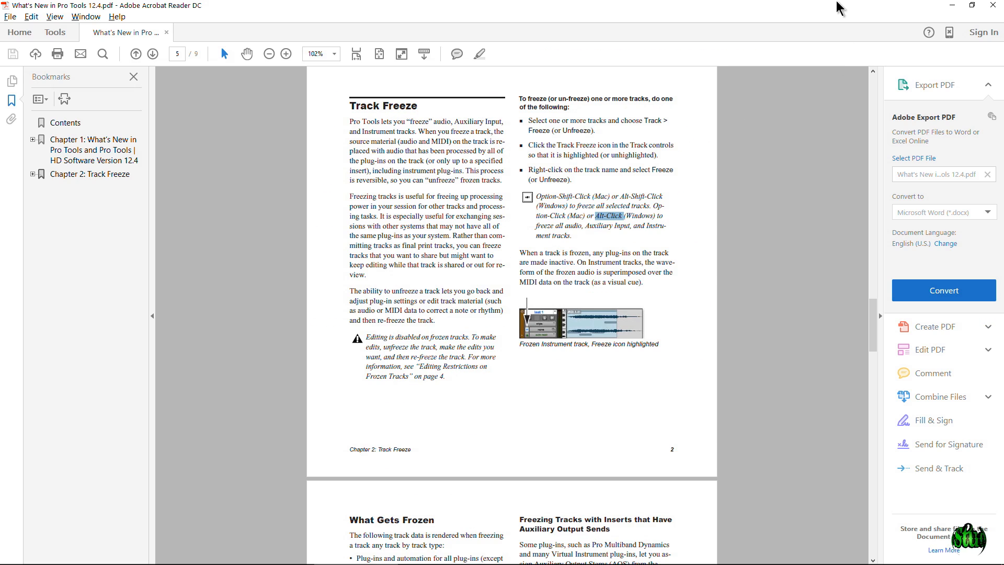
{"action": "double_click", "coordinate": [836, 6]}
{"action": "left_click_drag", "start_coordinate": [671, 23], "coordinate": [1003, 24]}
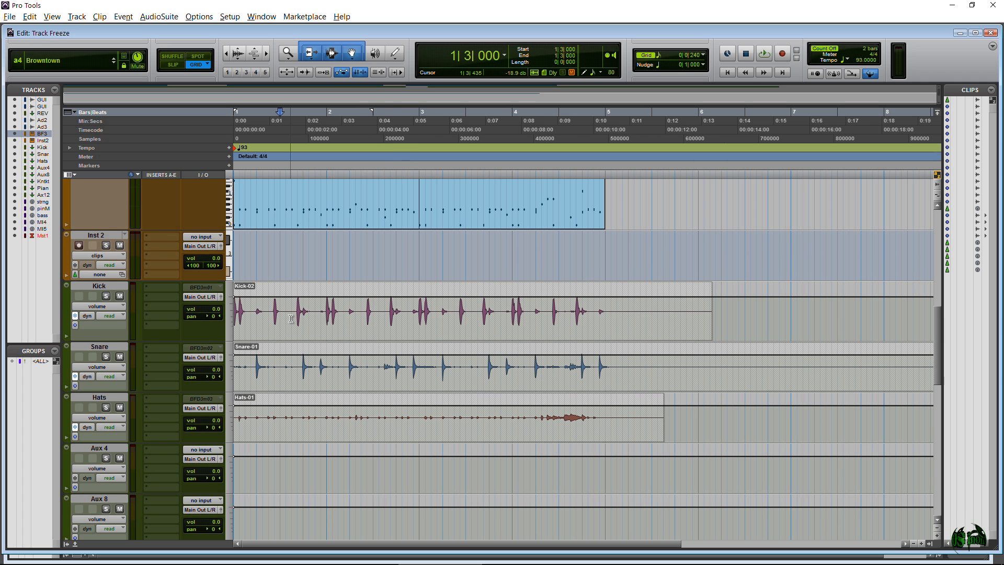
Select the Kick, Snare and Hats tracks one by one, and deselect all three.
{"action": "left_click", "coordinate": [90, 287]}
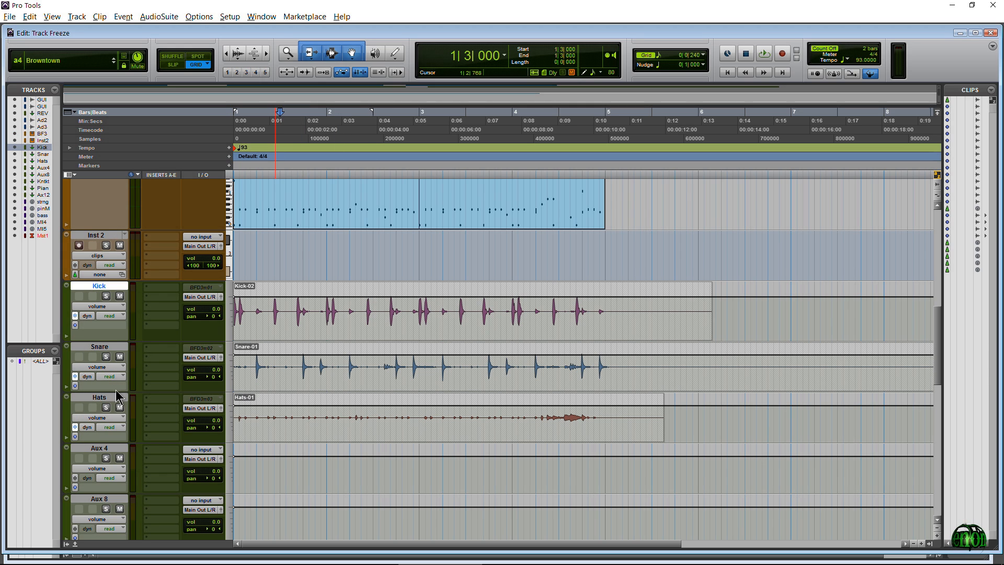
{"action": "left_click", "coordinate": [101, 346], "text": "shift"}
{"action": "left_click", "coordinate": [100, 398], "text": "shift"}
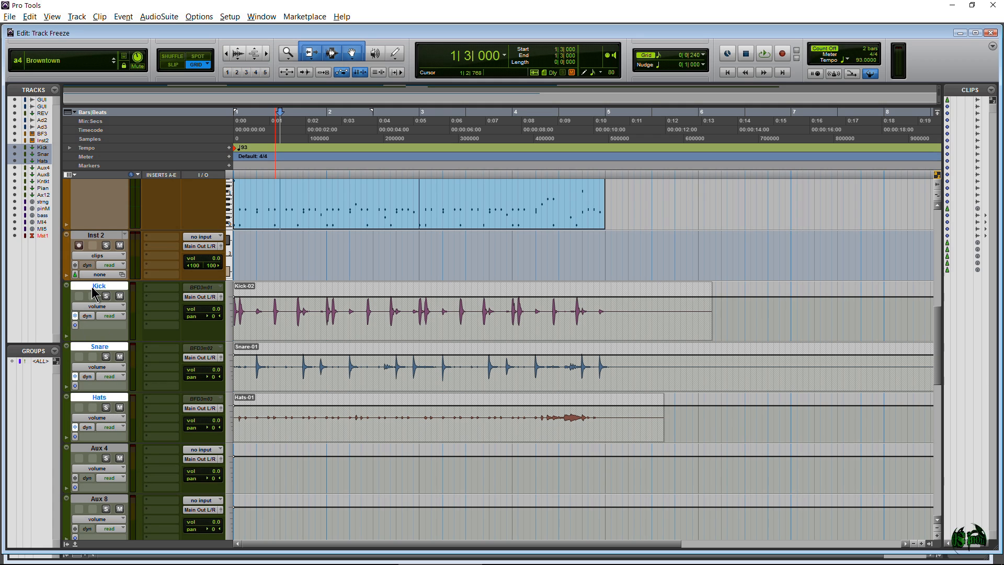
{"action": "left_click", "coordinate": [96, 286], "text": "ctrl"}
{"action": "left_click", "coordinate": [100, 347], "text": "ctrl"}
{"action": "left_click", "coordinate": [99, 398], "text": "ctrl"}
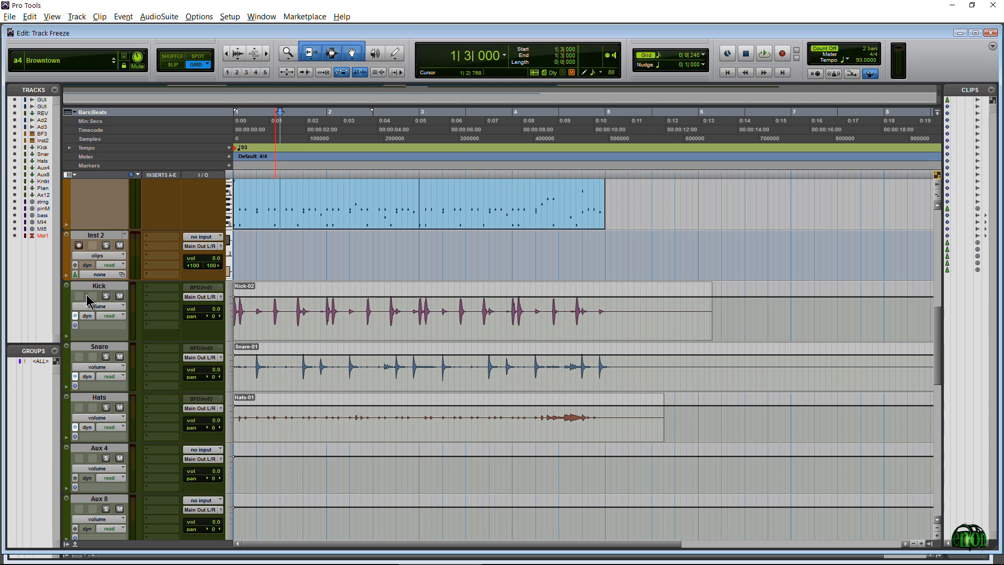
Select the range of tracks from Kick to Hats, and deselect Hats and Snare.
{"action": "left_click", "coordinate": [87, 285]}
{"action": "left_click", "coordinate": [100, 400], "text": "shift"}
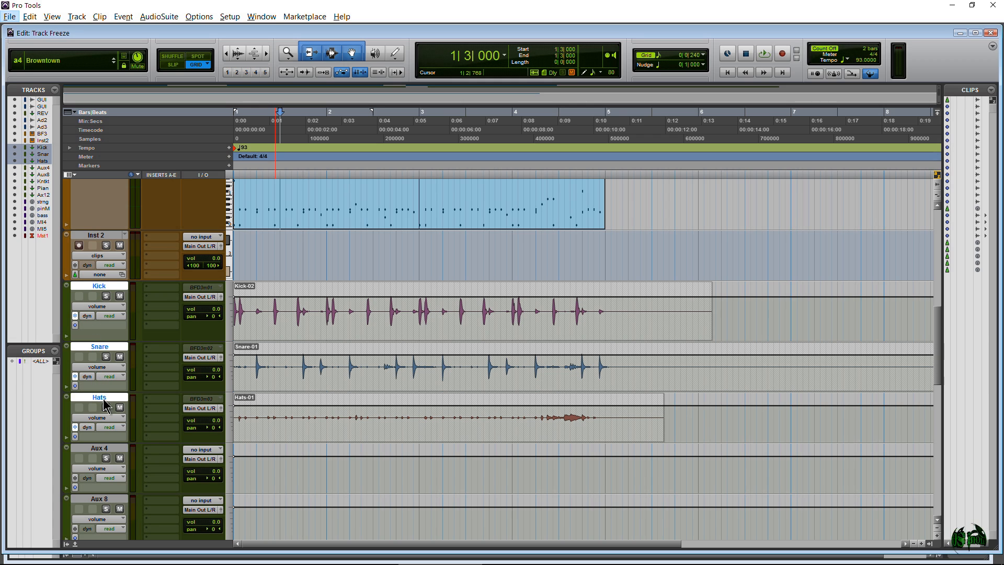
{"action": "left_click", "coordinate": [104, 400], "text": "ctrl"}
{"action": "left_click", "coordinate": [98, 354], "text": "ctrl"}
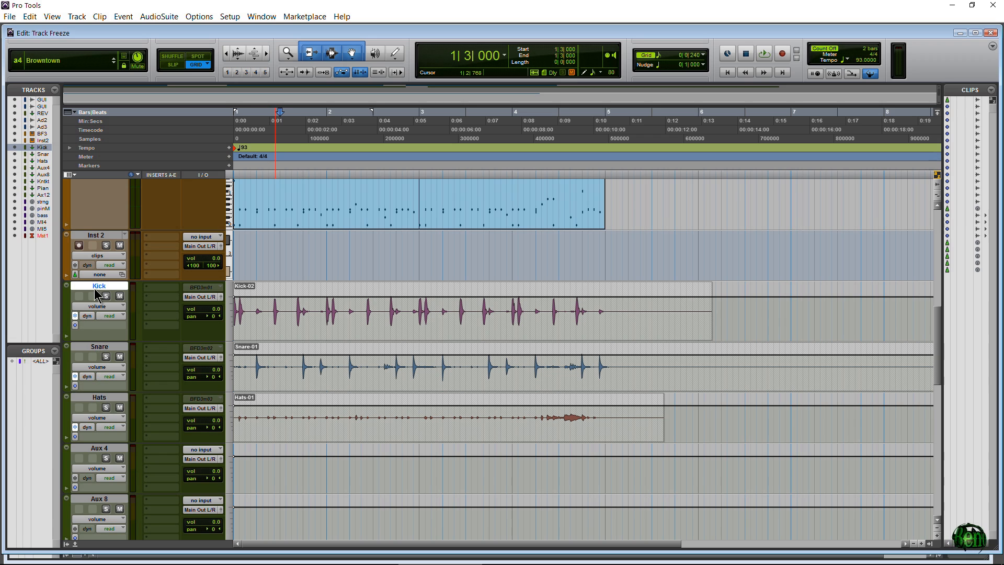
Extend the Kick selection to Snare and Hats without Aux 4, and unfreeze all selected tracks together.
{"action": "left_click", "coordinate": [94, 349], "text": "ctrl"}
{"action": "left_click", "coordinate": [102, 449], "text": "ctrl"}
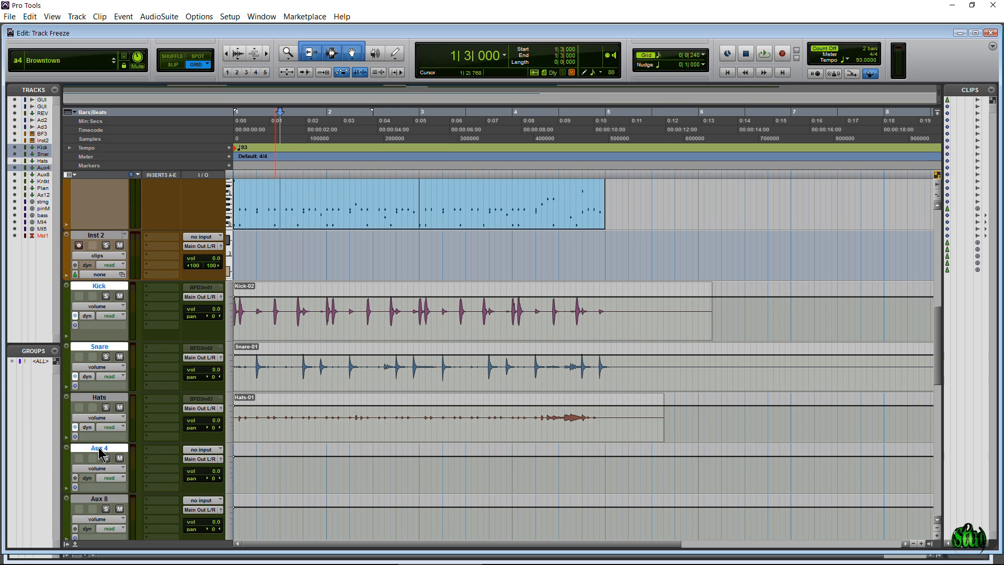
{"action": "left_click", "coordinate": [102, 449], "text": "ctrl"}
{"action": "left_click", "coordinate": [104, 400], "text": "ctrl"}
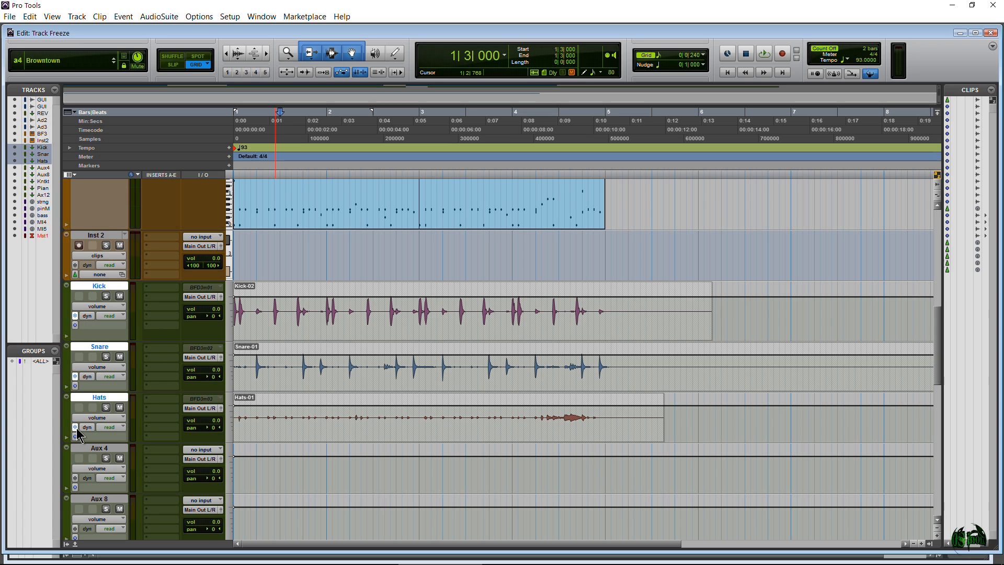
{"action": "left_click", "coordinate": [76, 377]}
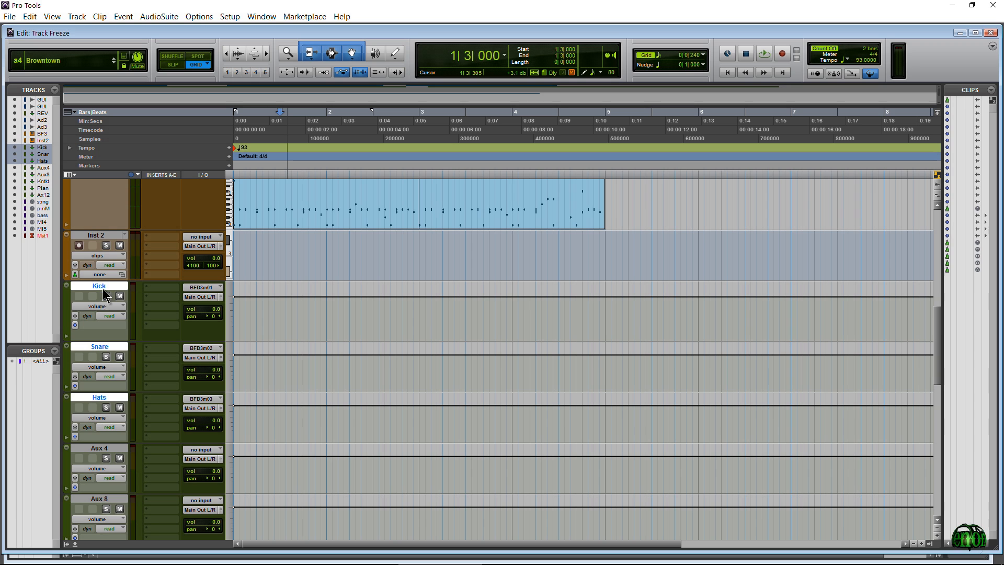
Add the GUITAR track to the Kick, Snare and Hats selection, and freeze the selected tracks together.
{"action": "scroll", "coordinate": [160, 336], "scroll_direction": "up", "scroll_amount": 5}
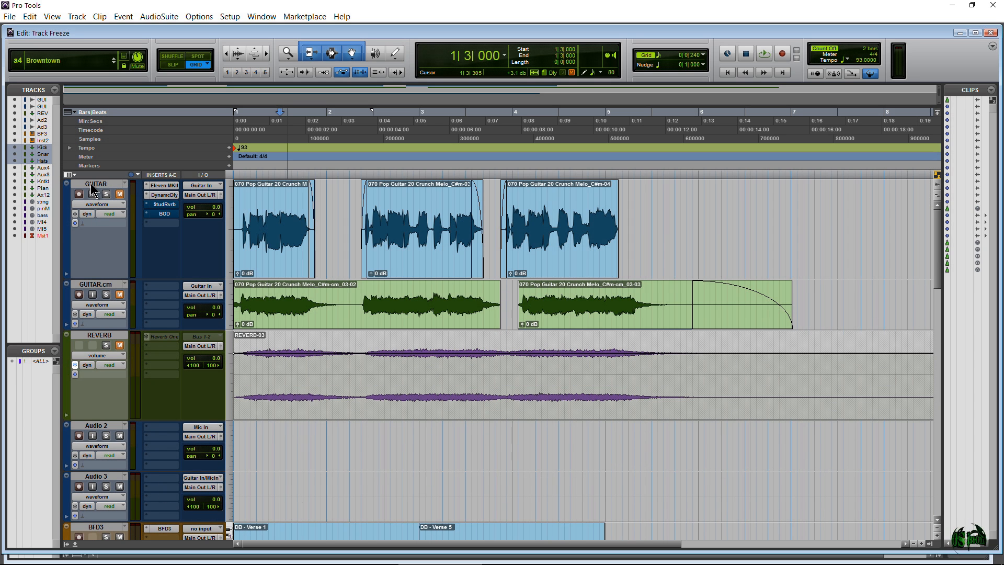
{"action": "left_click", "coordinate": [90, 183], "text": "ctrl"}
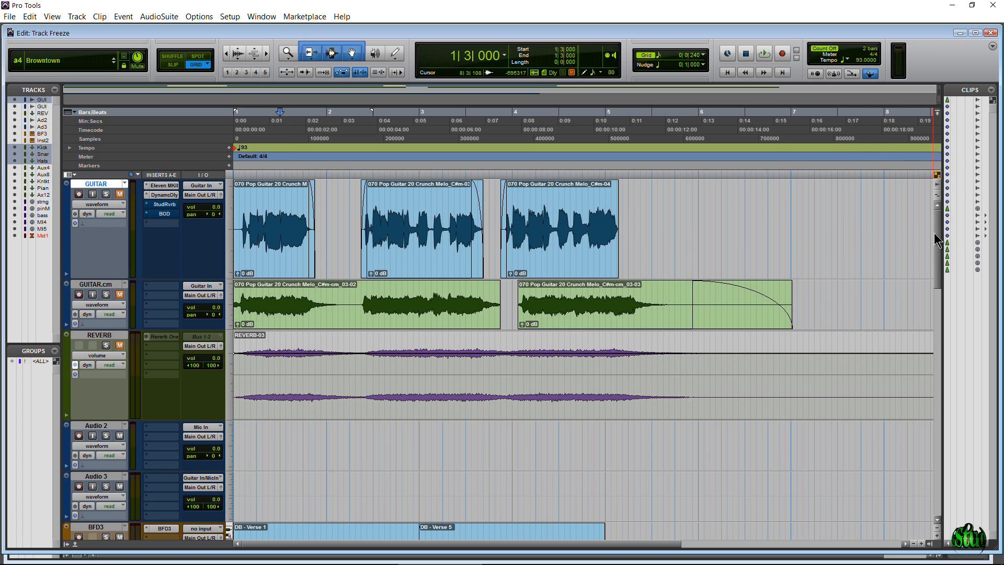
{"action": "left_click_drag", "start_coordinate": [936, 233], "coordinate": [932, 203]}
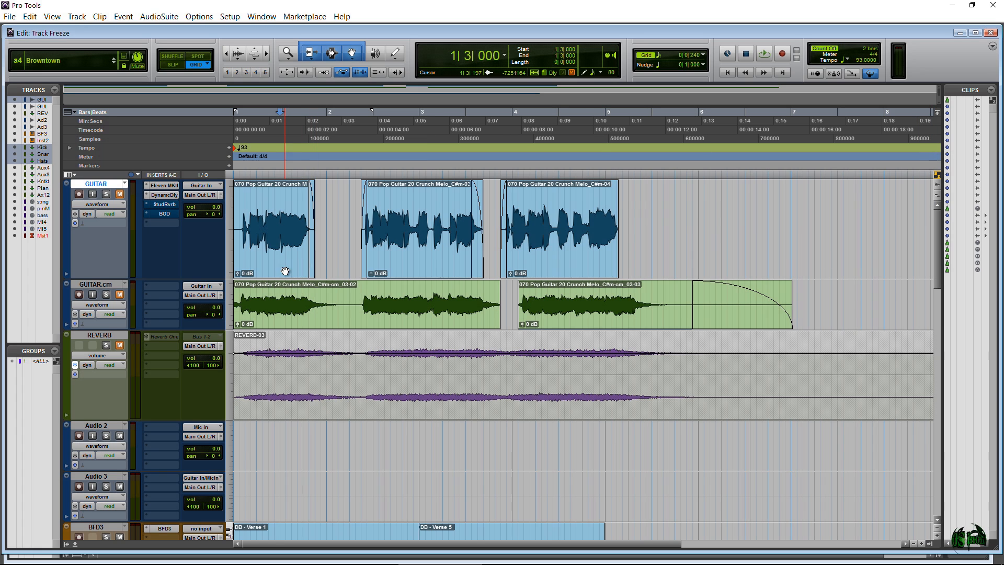
{"action": "left_click", "coordinate": [75, 214]}
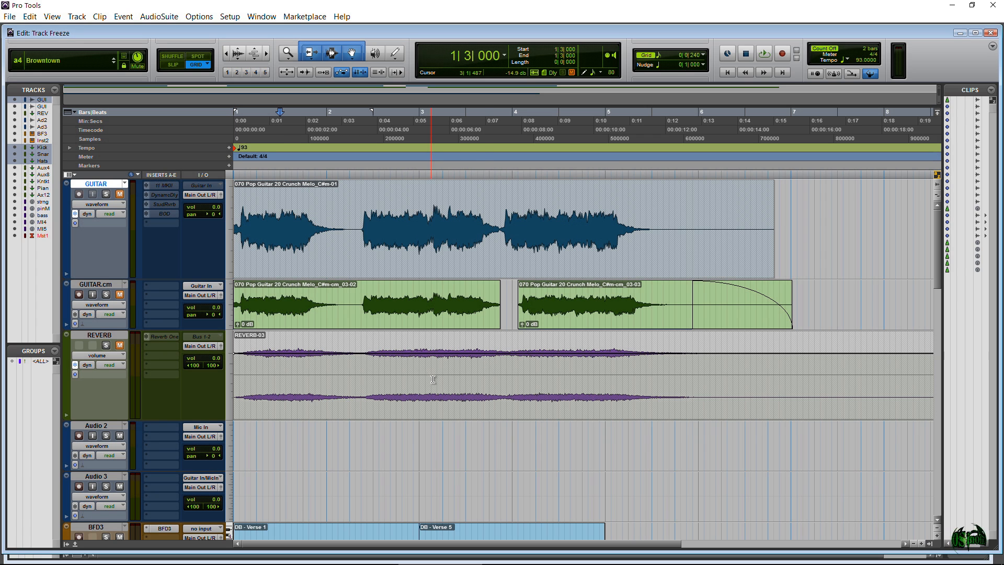
Check the frozen Kick, Snare and Hats tracks, and deselect GUITAR, Hats, Snare and Kick.
{"action": "left_click_drag", "start_coordinate": [940, 228], "coordinate": [942, 326]}
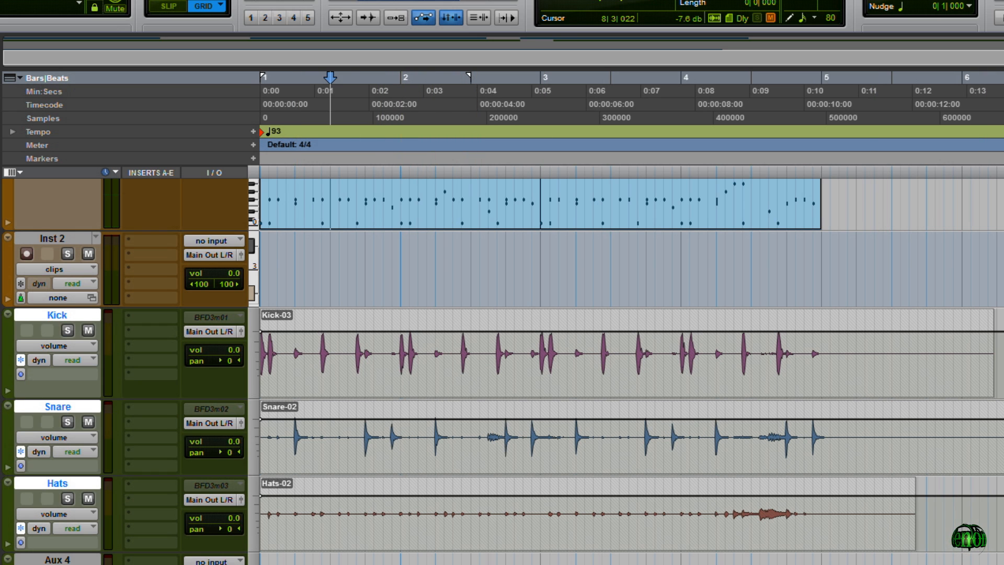
{"action": "scroll", "coordinate": [632, 371], "scroll_direction": "up", "scroll_amount": 5}
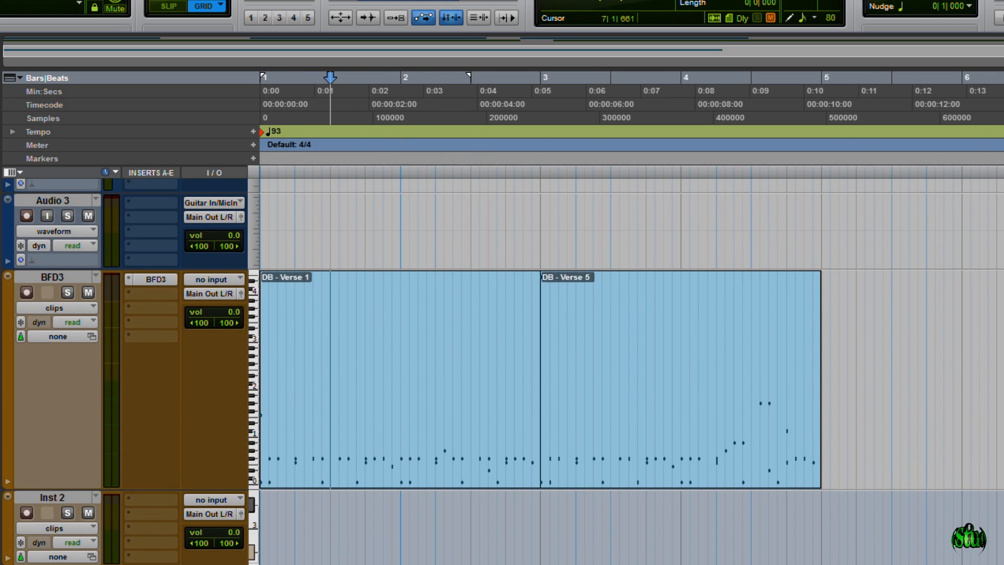
{"action": "scroll", "coordinate": [631, 371], "scroll_direction": "up", "scroll_amount": 5}
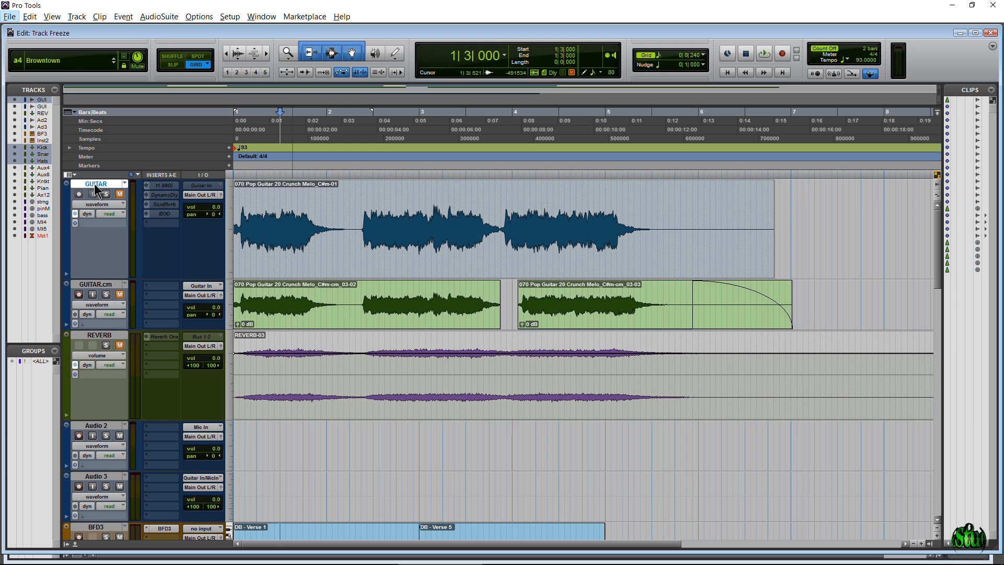
{"action": "left_click", "coordinate": [96, 185], "text": "ctrl"}
{"action": "scroll", "coordinate": [99, 322], "scroll_direction": "down", "scroll_amount": 5}
{"action": "scroll", "coordinate": [99, 321], "scroll_direction": "down", "scroll_amount": 3}
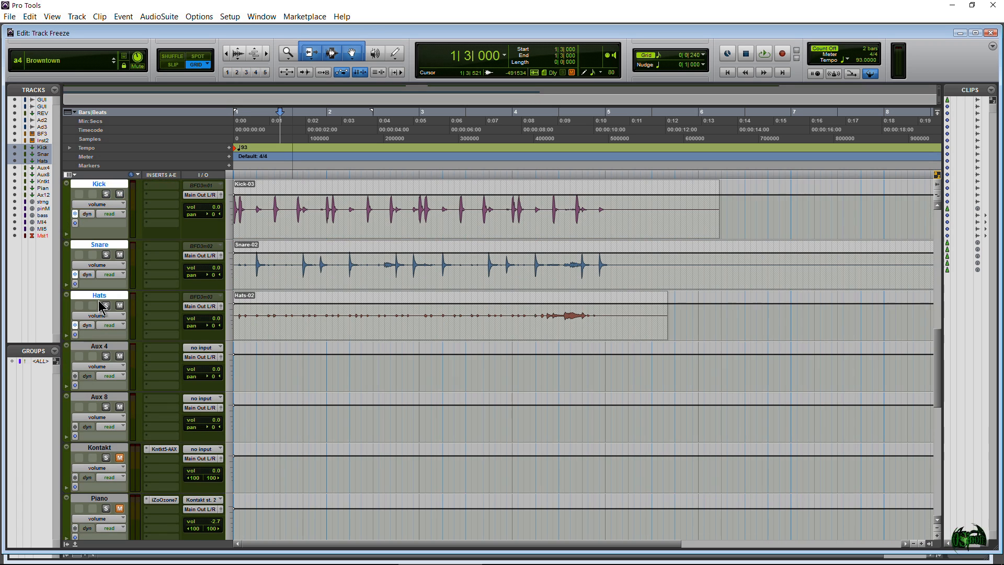
{"action": "left_click", "coordinate": [100, 295], "text": "ctrl"}
{"action": "left_click", "coordinate": [99, 244], "text": "ctrl"}
{"action": "left_click", "coordinate": [100, 183], "text": "ctrl"}
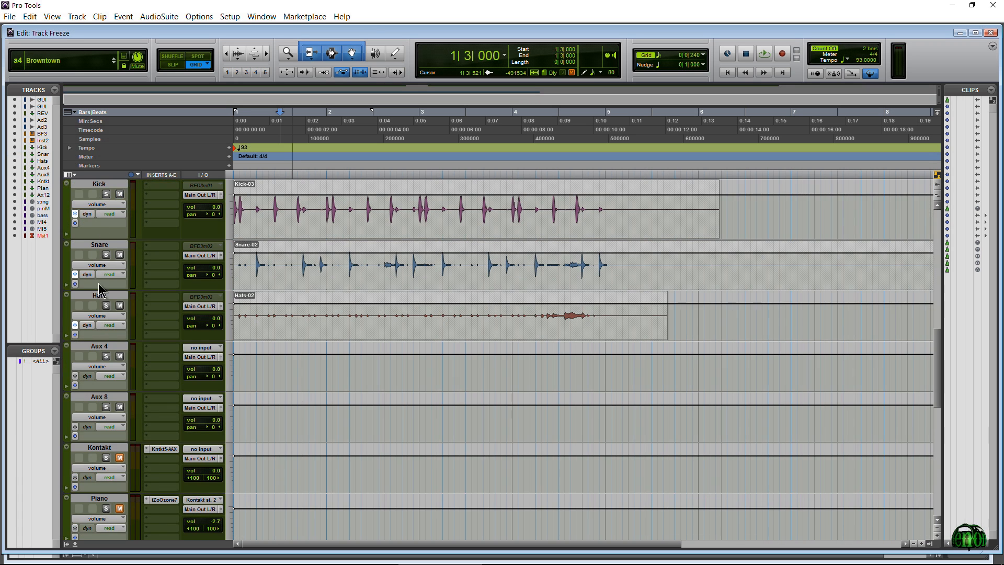
Unfreeze all frozen tracks in the session at once, regardless of track selection.
{"action": "scroll", "coordinate": [99, 303], "scroll_direction": "up", "scroll_amount": 4}
{"action": "scroll", "coordinate": [102, 321], "scroll_direction": "up", "scroll_amount": 5}
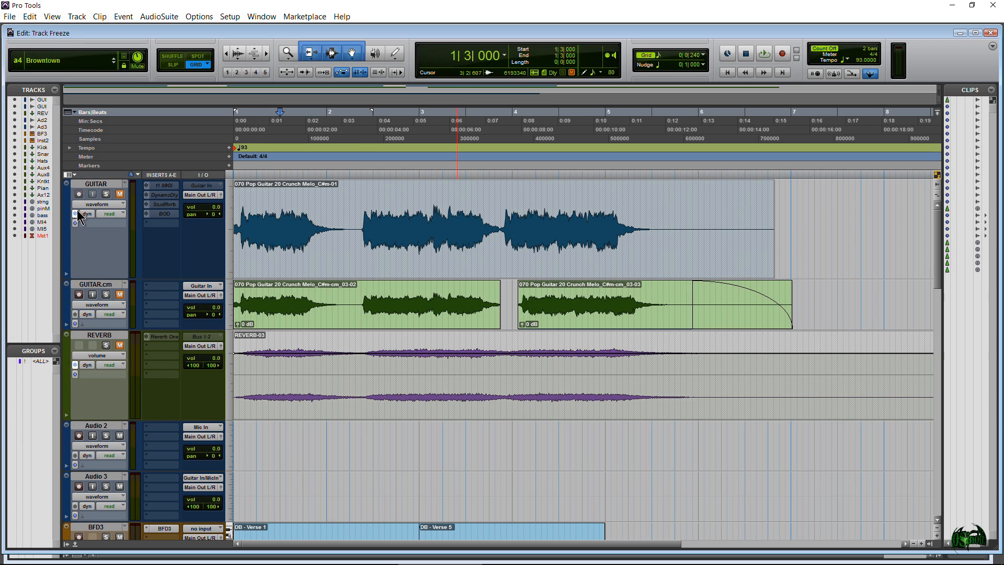
{"action": "key", "text": "alt"}
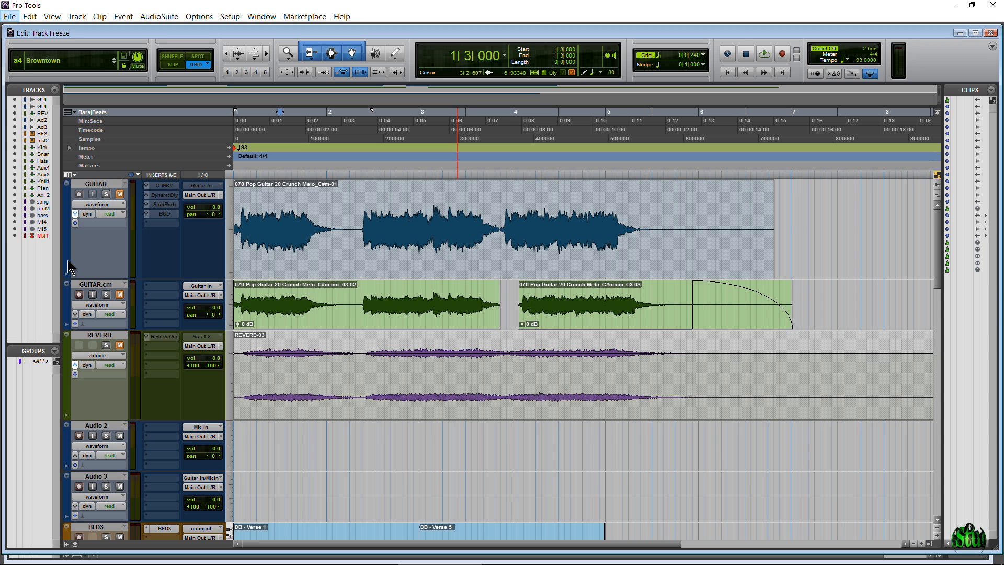
{"action": "scroll", "coordinate": [98, 288], "scroll_direction": "down", "scroll_amount": 15}
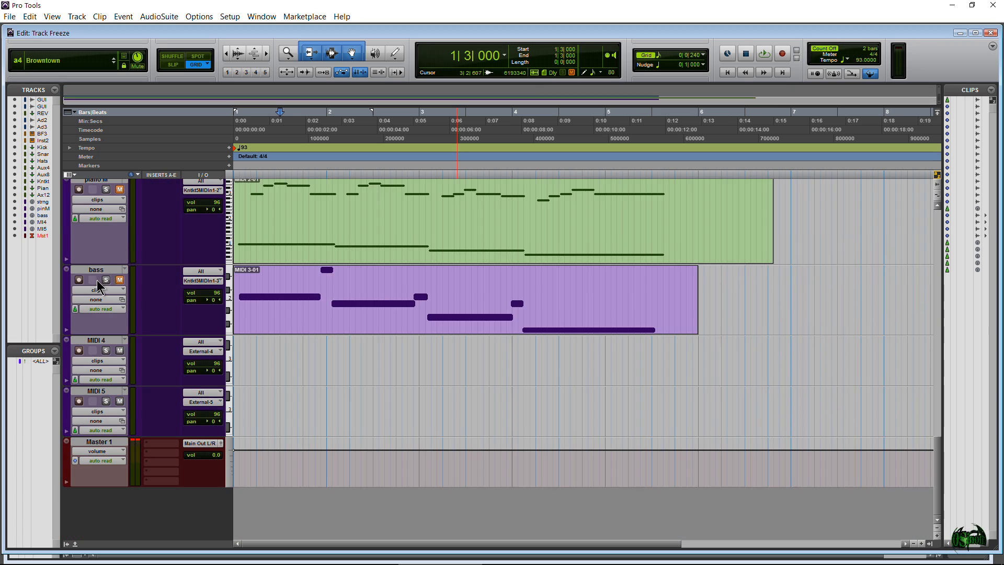
{"action": "scroll", "coordinate": [98, 292], "scroll_direction": "up", "scroll_amount": 15}
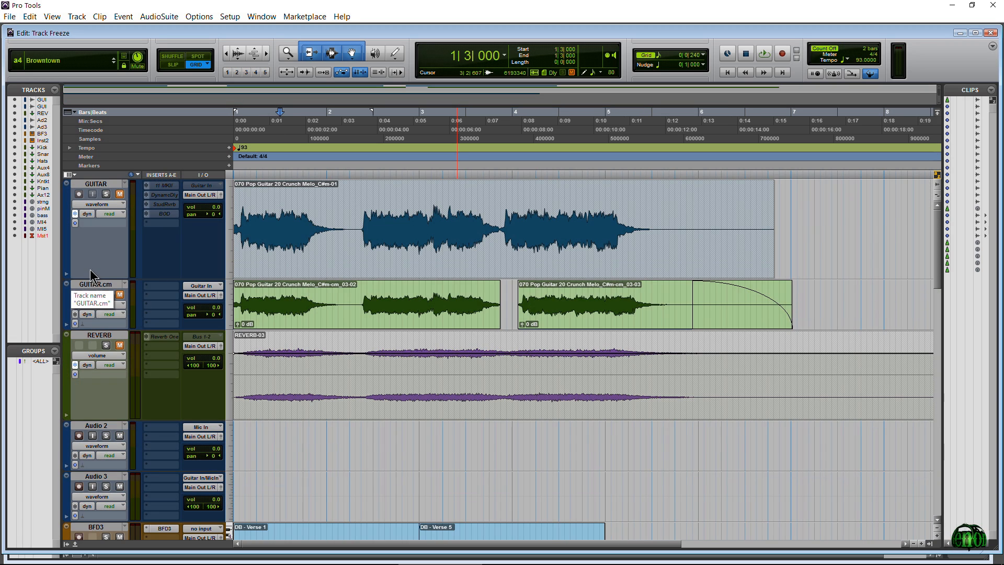
{"action": "left_click", "coordinate": [75, 213]}
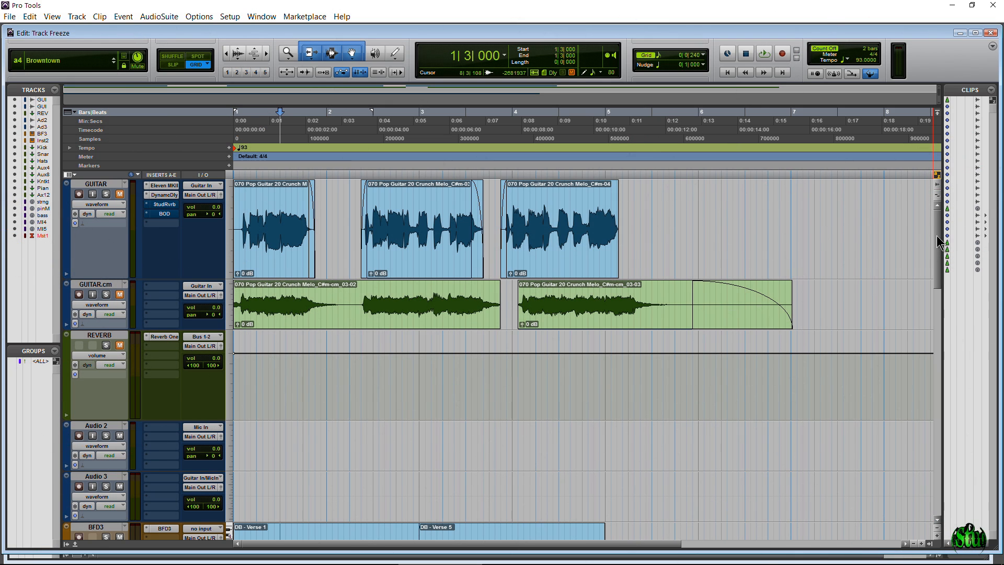
{"action": "mouse_move", "coordinate": [938, 242]}
{"action": "left_mouse_down"}
{"action": "mouse_move", "coordinate": [956, 437]}
{"action": "mouse_move", "coordinate": [948, 235]}
{"action": "left_mouse_up"}
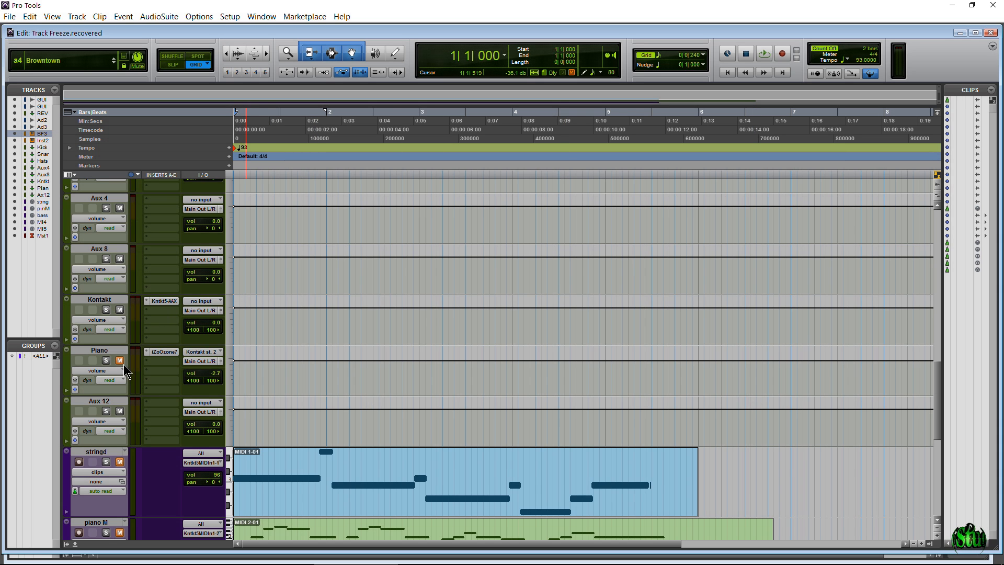
Delete the GUITAR.cm track together with its active clips.
{"action": "left_click_drag", "start_coordinate": [937, 398], "coordinate": [930, 236]}
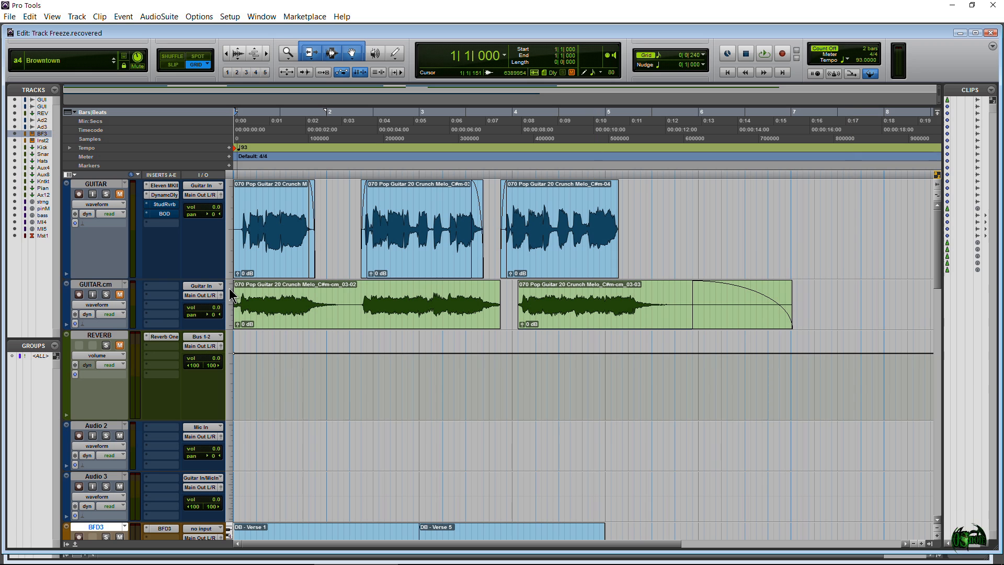
{"action": "left_click", "coordinate": [108, 285]}
{"action": "right_click", "coordinate": [108, 286]}
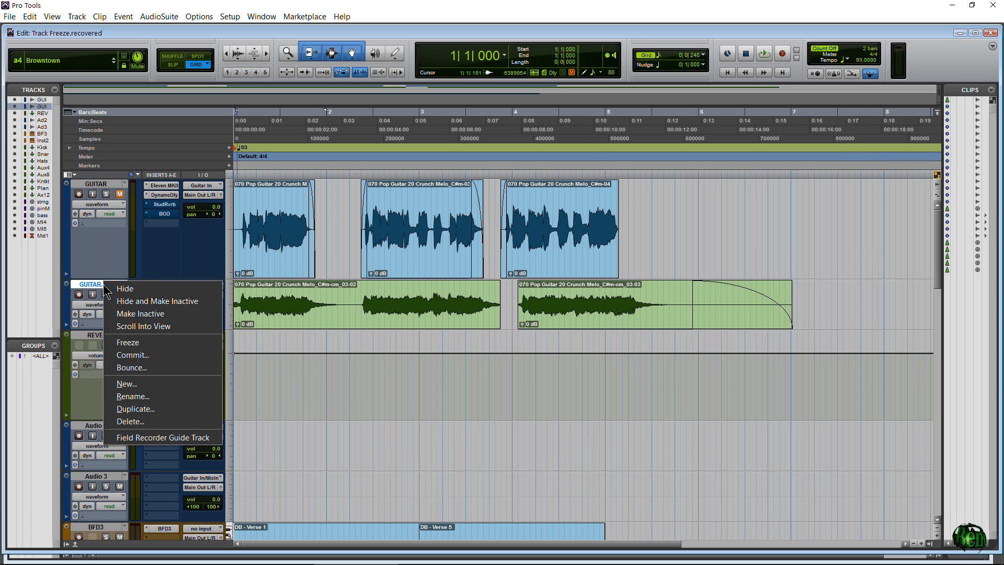
{"action": "left_click", "coordinate": [130, 421]}
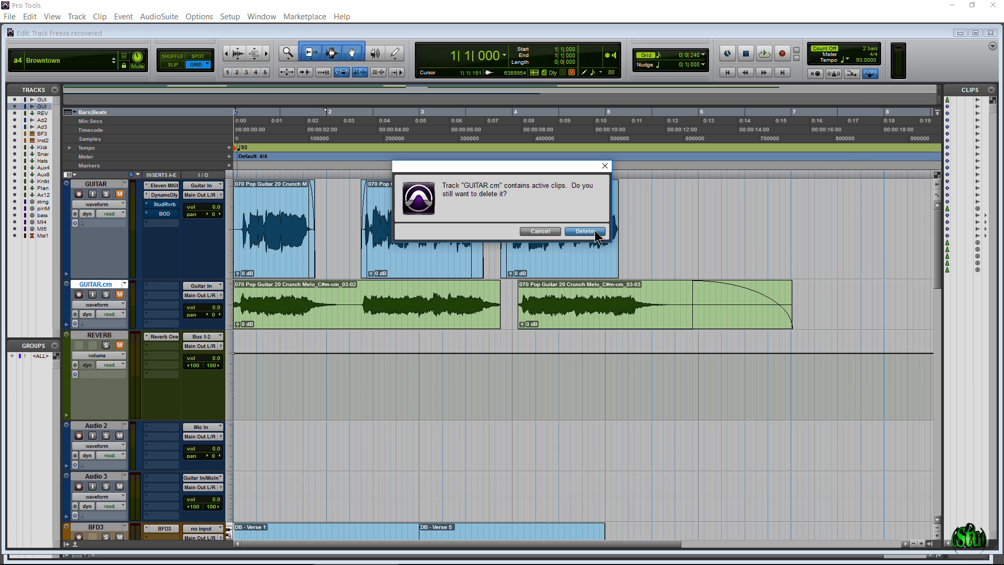
{"action": "left_click", "coordinate": [595, 232]}
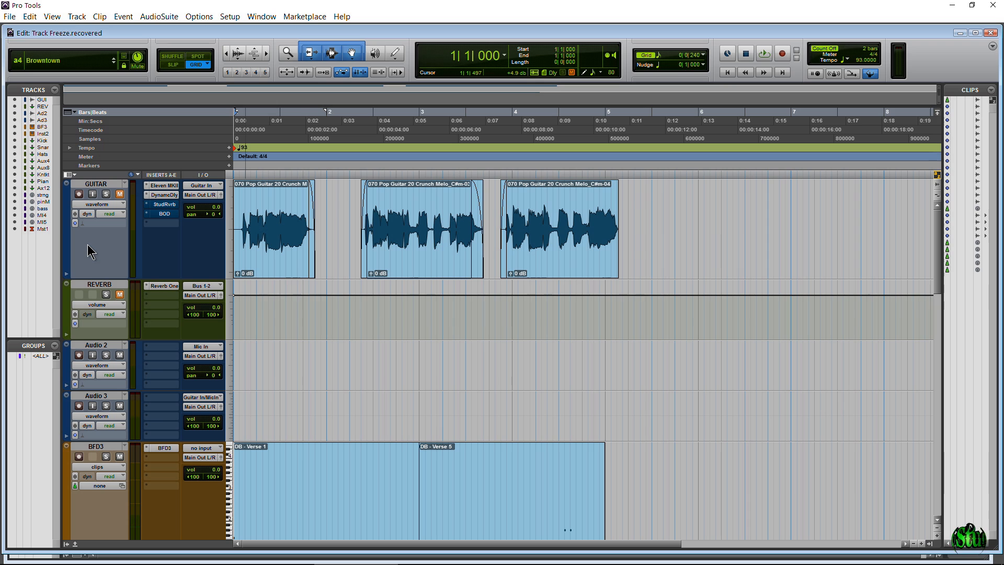
Freeze all tracks in the session at once, and look over the rendered tracks from GUITAR down to the MIDI tracks.
{"action": "left_click", "coordinate": [75, 214]}
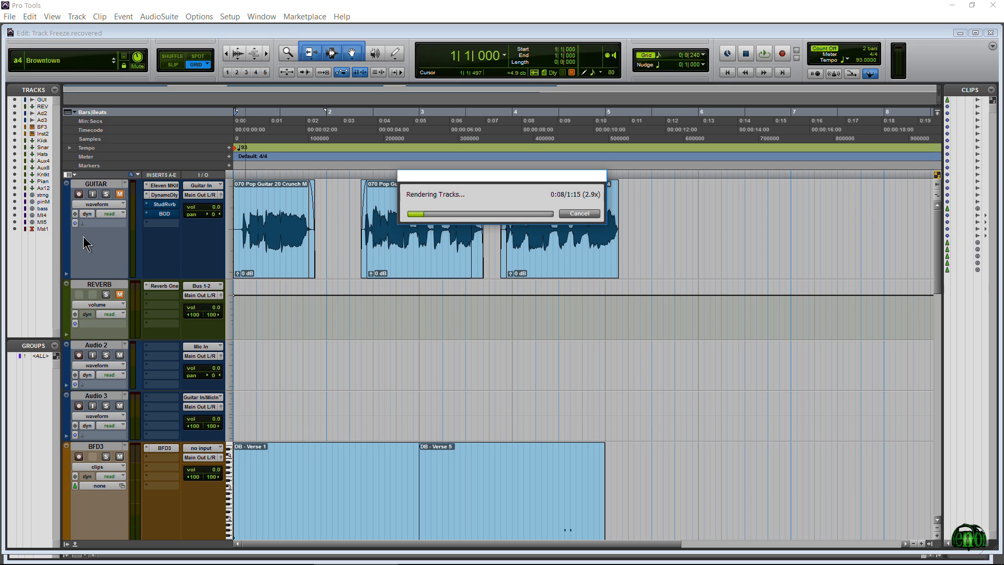
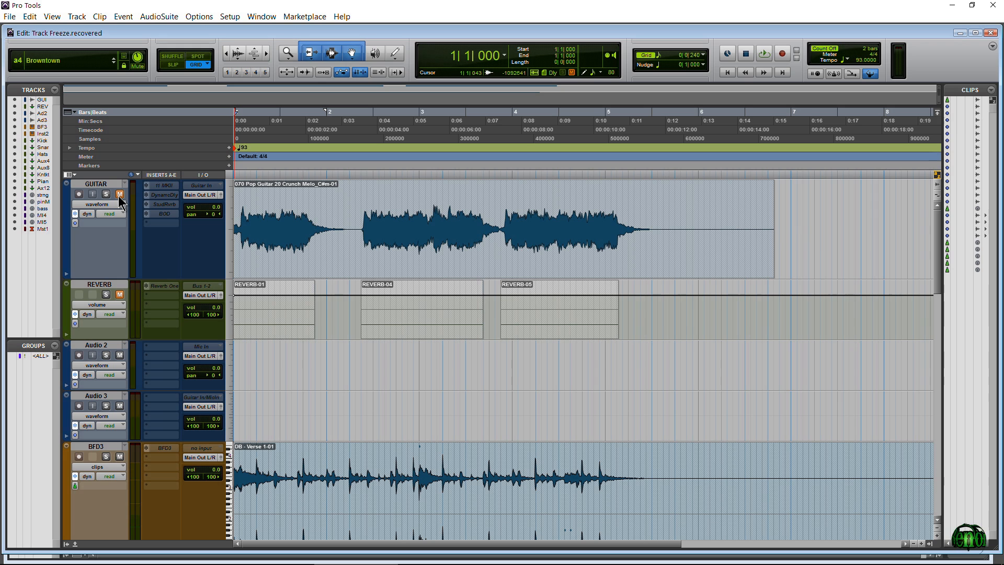
{"action": "left_click", "coordinate": [120, 296]}
{"action": "left_click", "coordinate": [120, 296]}
{"action": "left_click", "coordinate": [105, 295]}
{"action": "key", "text": "space"}
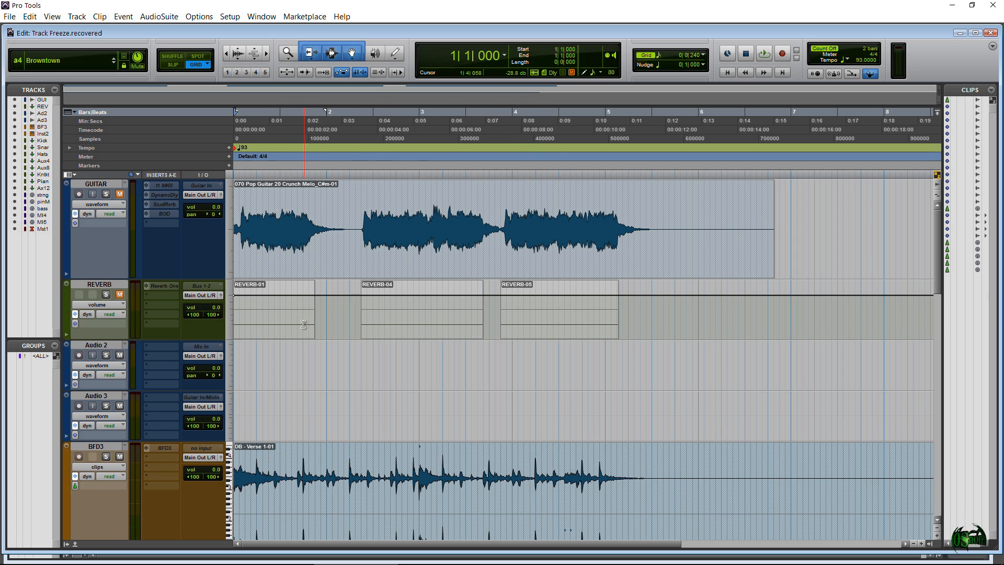
{"action": "mouse_move", "coordinate": [936, 231]}
{"action": "left_mouse_down"}
{"action": "mouse_move", "coordinate": [946, 280]}
{"action": "mouse_move", "coordinate": [942, 210]}
{"action": "left_mouse_up"}
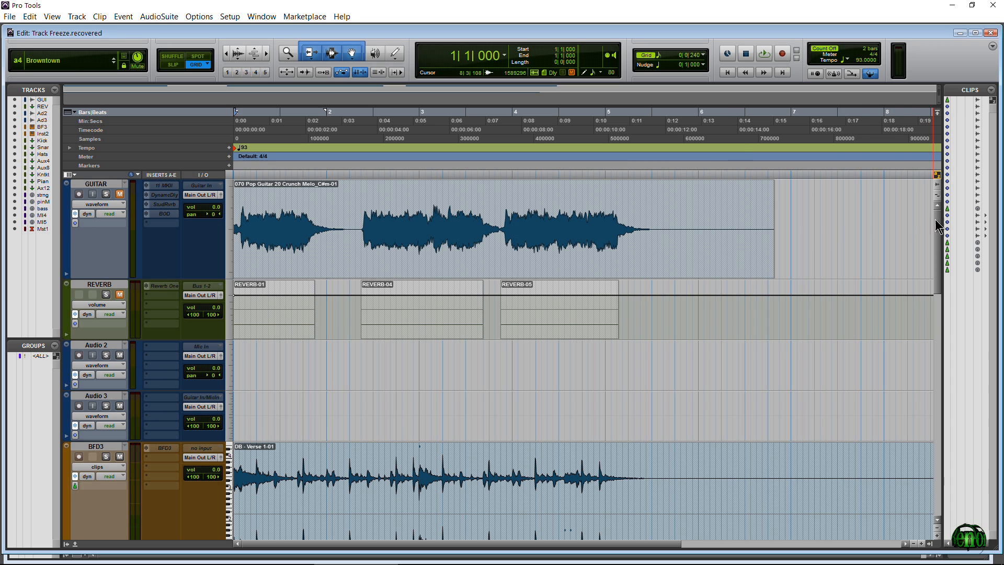
{"action": "left_click_drag", "start_coordinate": [938, 218], "coordinate": [650, 298]}
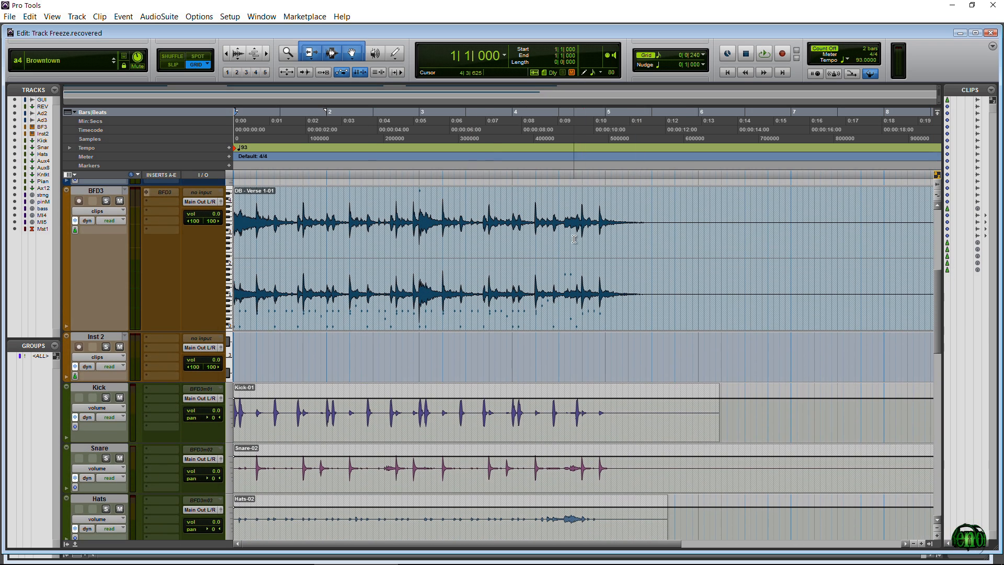
{"action": "left_click_drag", "start_coordinate": [943, 287], "coordinate": [942, 320]}
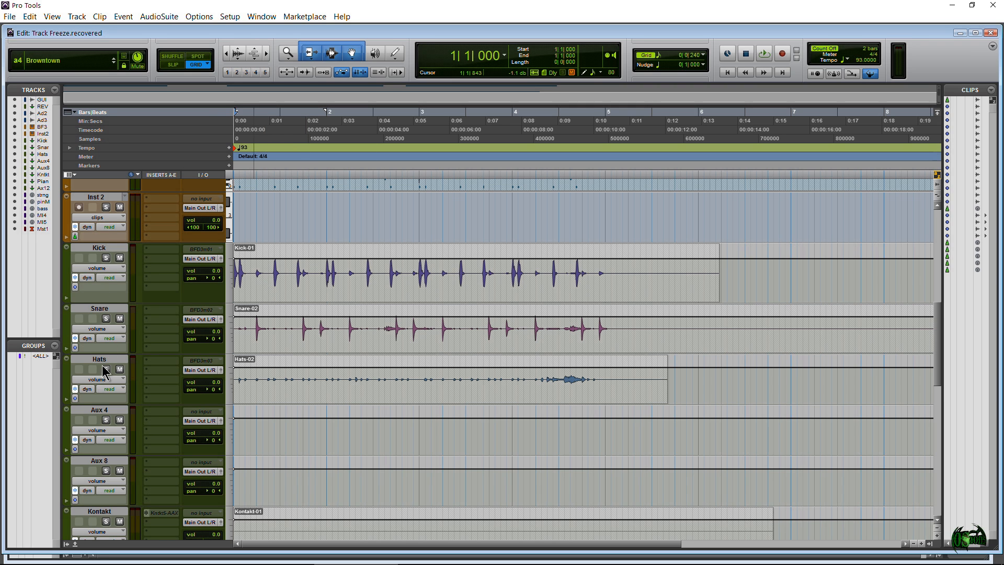
{"action": "left_click_drag", "start_coordinate": [941, 358], "coordinate": [931, 387]}
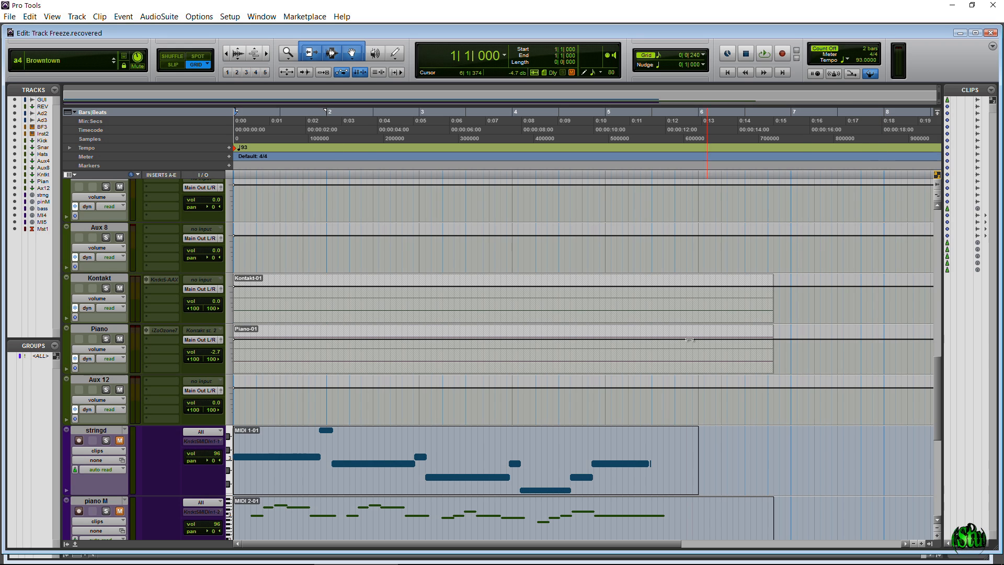
Unmute the stringd, piano M and bass MIDI tracks.
{"action": "left_click", "coordinate": [121, 441]}
{"action": "scroll", "coordinate": [122, 447], "scroll_direction": "down", "scroll_amount": 3}
{"action": "left_click", "coordinate": [122, 456]}
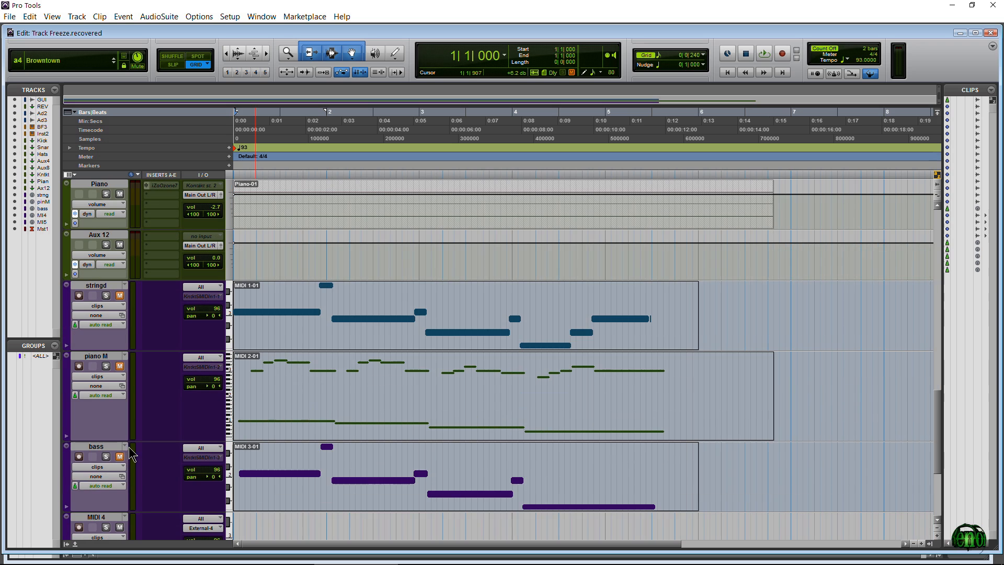
{"action": "left_click", "coordinate": [120, 457]}
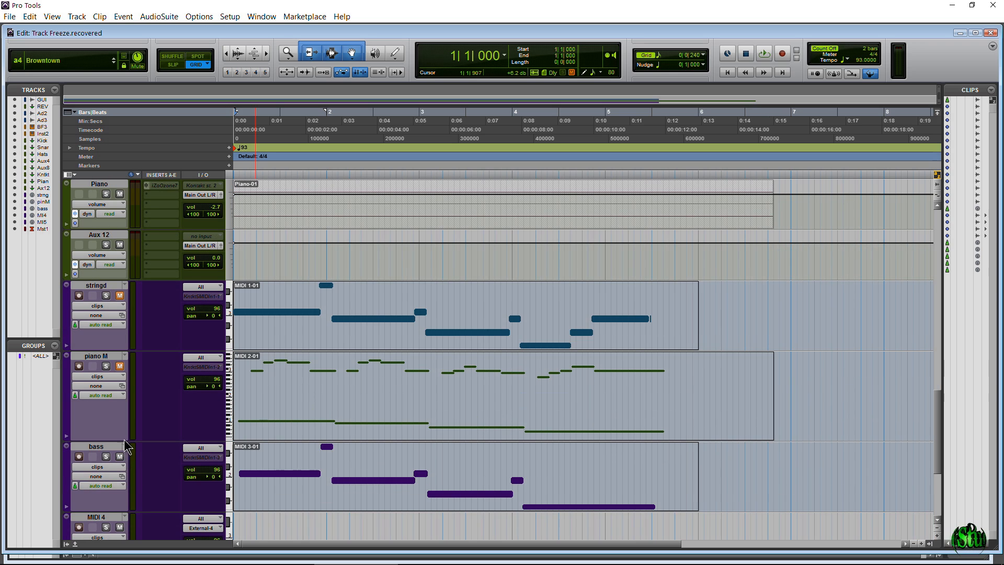
{"action": "left_click", "coordinate": [119, 296]}
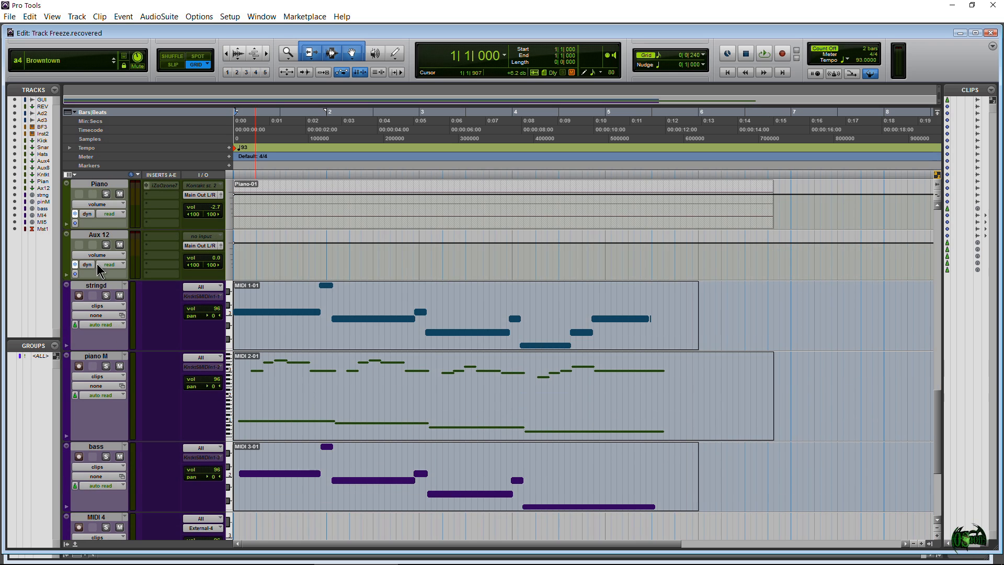
Unfreeze all tracks in the session at once, starting from the Aux 12 track.
{"action": "key", "text": "alt"}
{"action": "key", "text": "alt"}
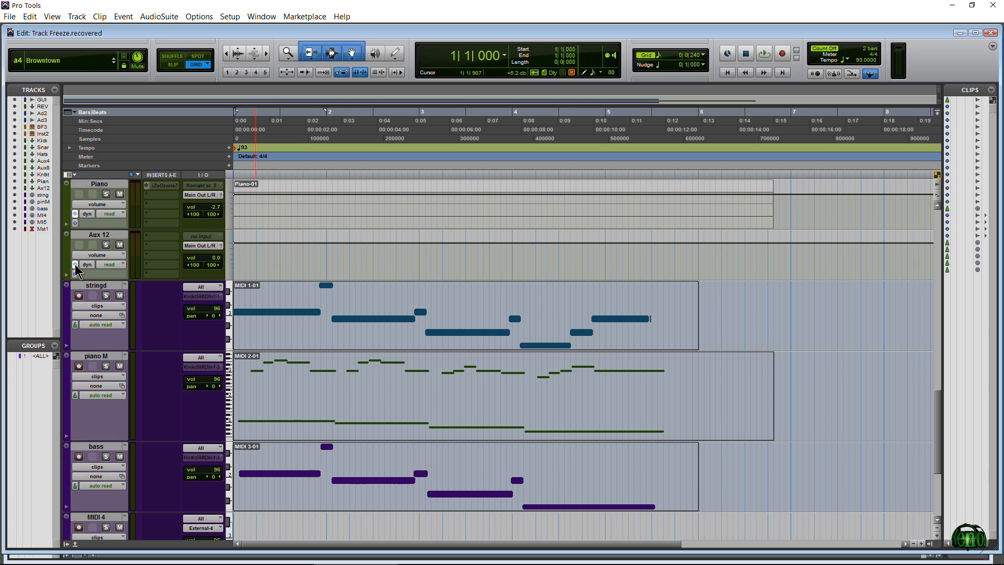
{"action": "left_click", "coordinate": [74, 264]}
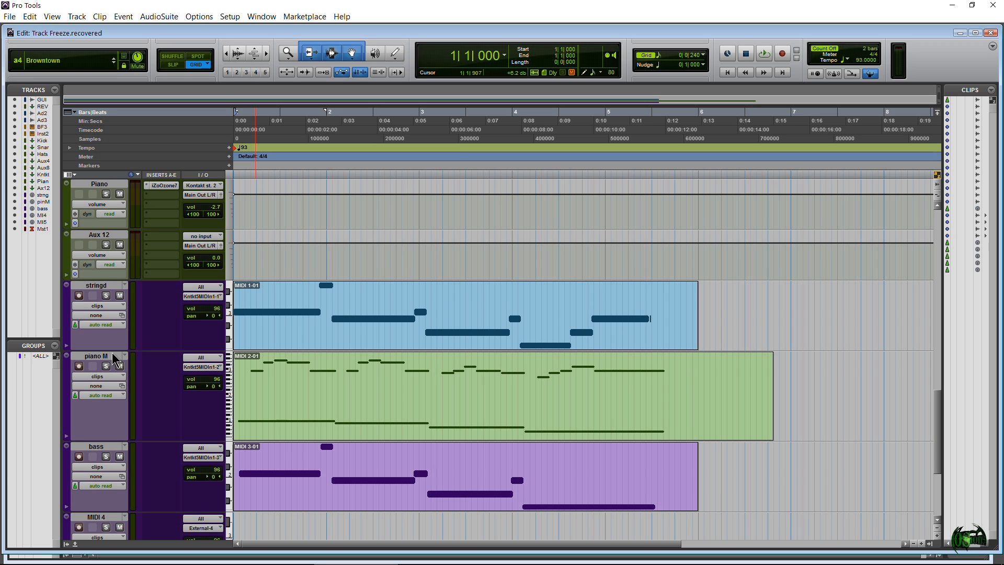
Unmute the GUITAR and REVERB tracks, and freeze all tracks in the session at once.
{"action": "scroll", "coordinate": [152, 419], "scroll_direction": "down", "scroll_amount": 1}
{"action": "scroll", "coordinate": [252, 390], "scroll_direction": "up", "scroll_amount": 10}
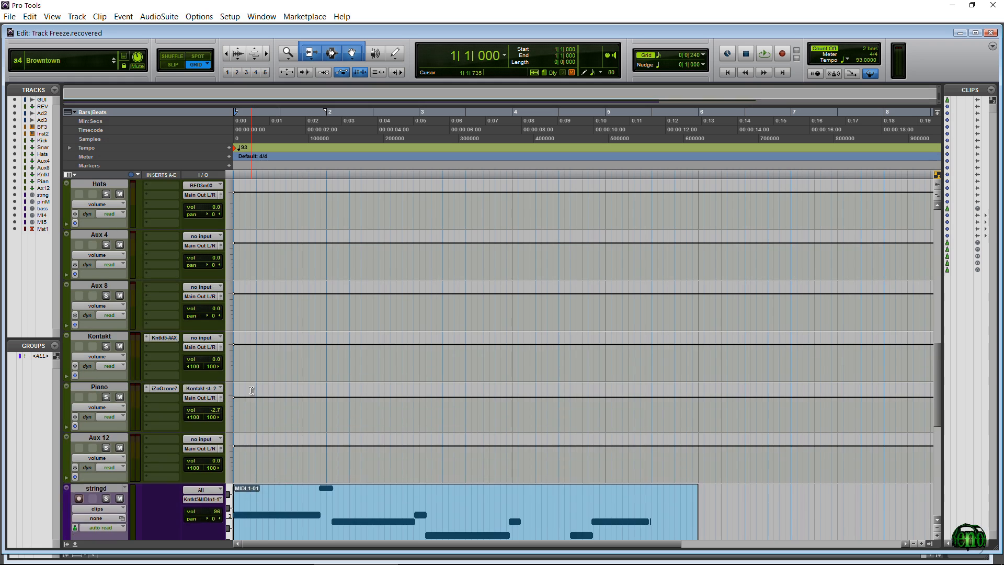
{"action": "scroll", "coordinate": [252, 390], "scroll_direction": "up", "scroll_amount": 3}
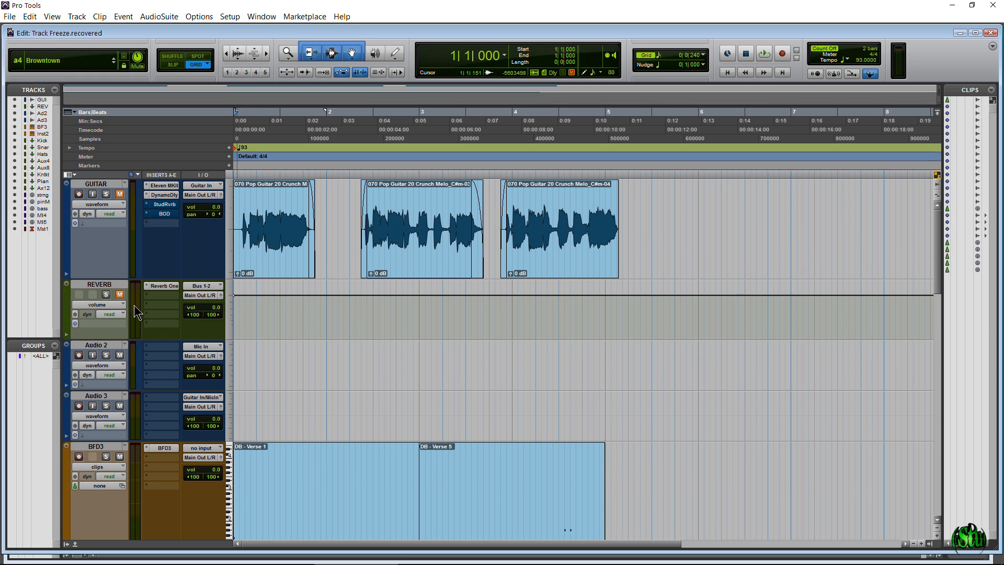
{"action": "left_click", "coordinate": [119, 194]}
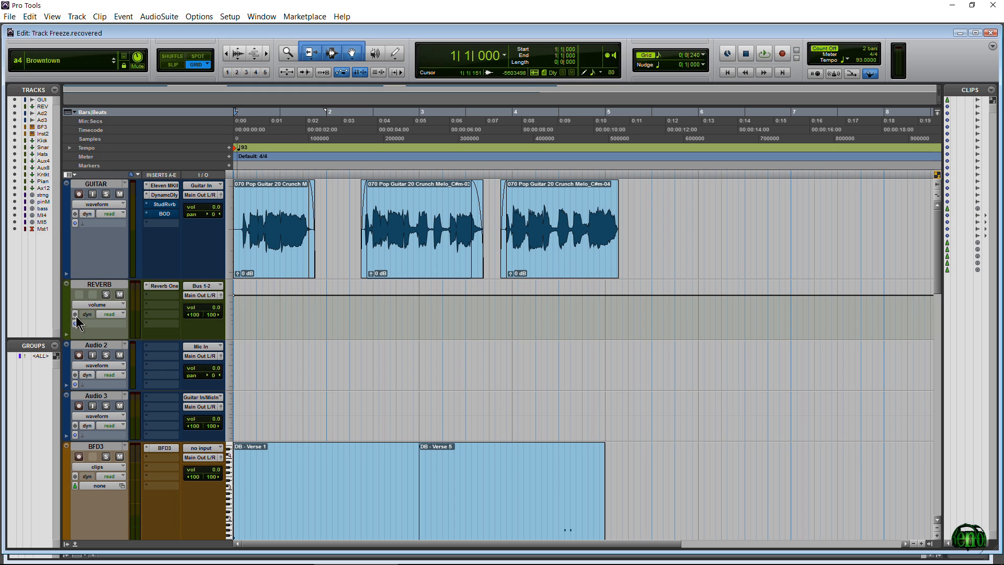
{"action": "left_click", "coordinate": [75, 485]}
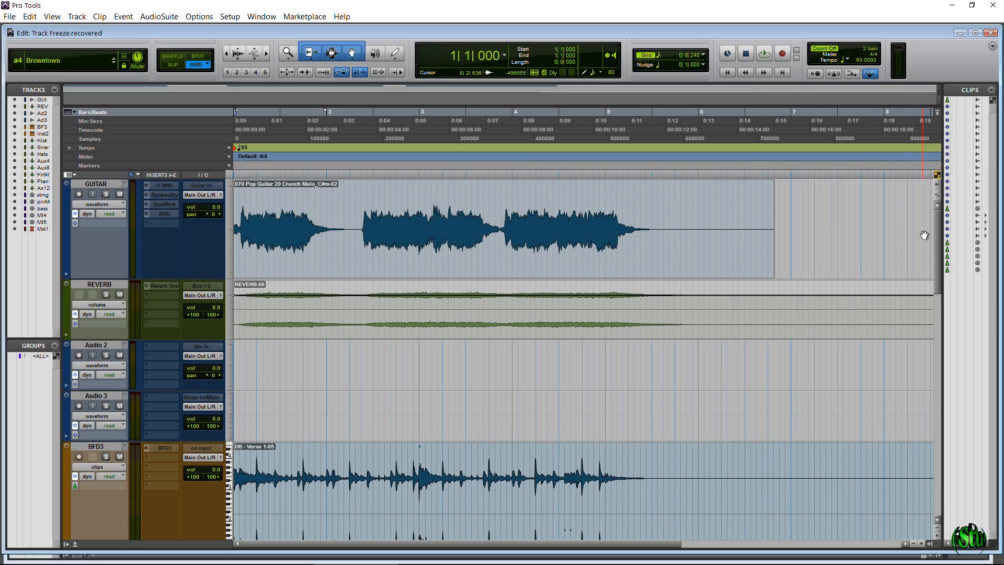
Mute and unmute the frozen GUITAR track, and examine the rendered audio on the tracks down to Kontakt and Piano.
{"action": "mouse_move", "coordinate": [936, 224]}
{"action": "left_mouse_down"}
{"action": "mouse_move", "coordinate": [946, 319]}
{"action": "mouse_move", "coordinate": [938, 216]}
{"action": "left_mouse_up"}
{"action": "left_click", "coordinate": [120, 194]}
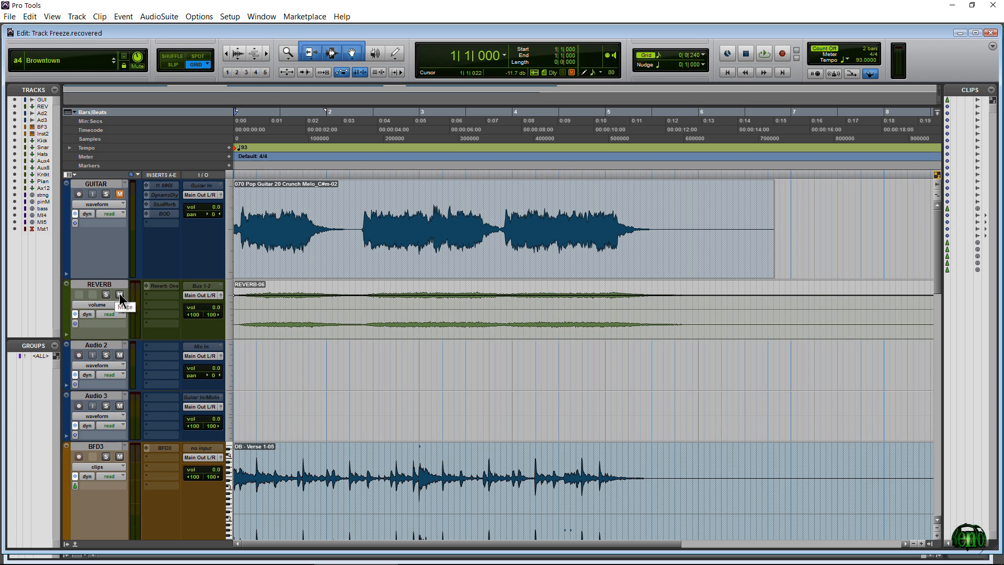
{"action": "left_click", "coordinate": [120, 195]}
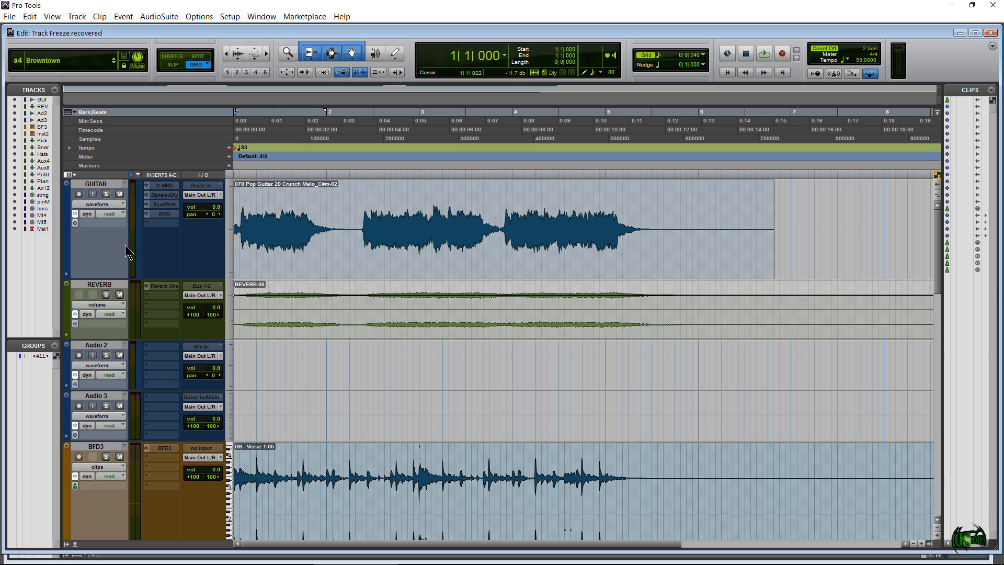
{"action": "left_click_drag", "start_coordinate": [937, 220], "coordinate": [935, 306]}
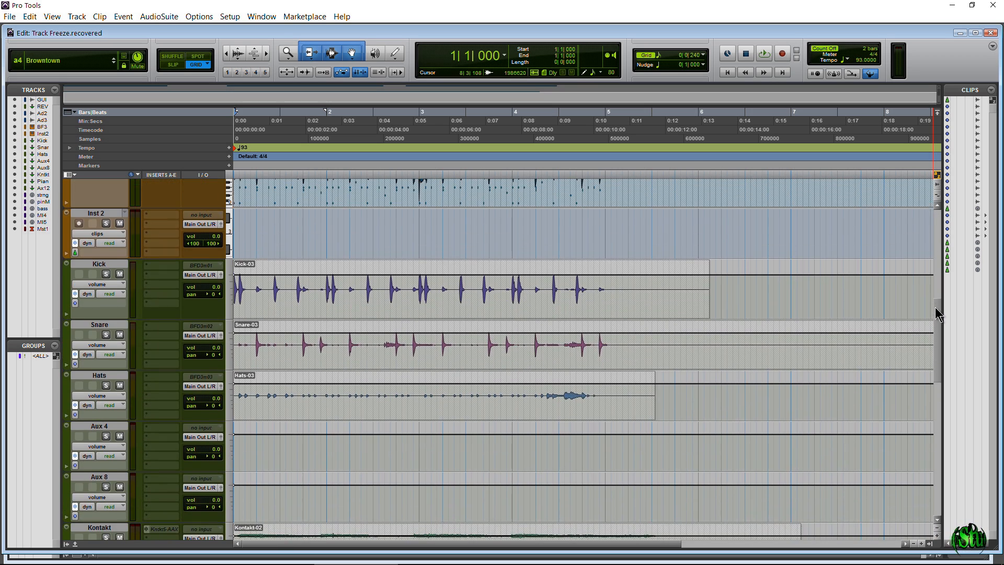
{"action": "left_click_drag", "start_coordinate": [938, 342], "coordinate": [947, 402]}
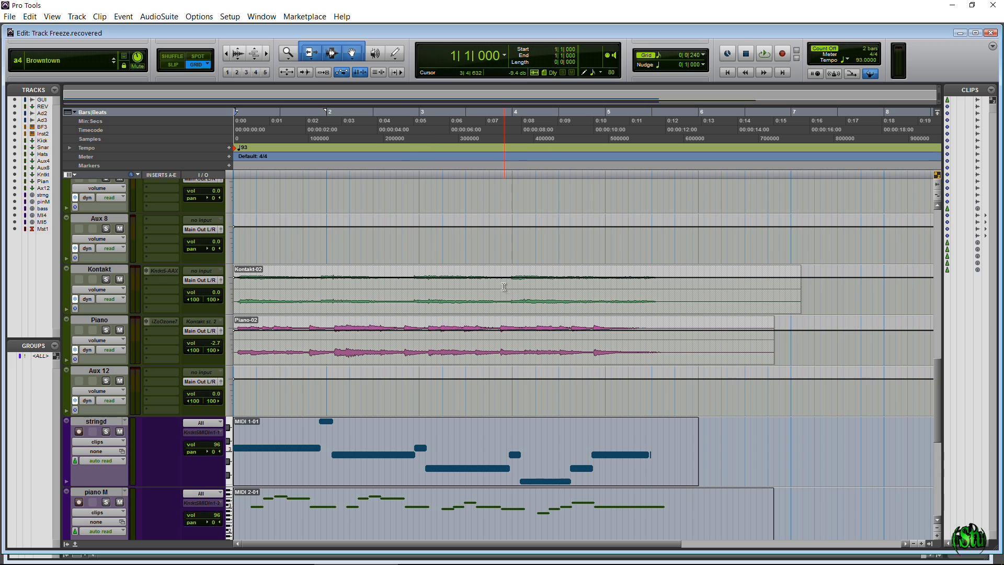
Try to assign a different input to the frozen Kontakt track.
{"action": "left_click_drag", "start_coordinate": [936, 376], "coordinate": [939, 405]}
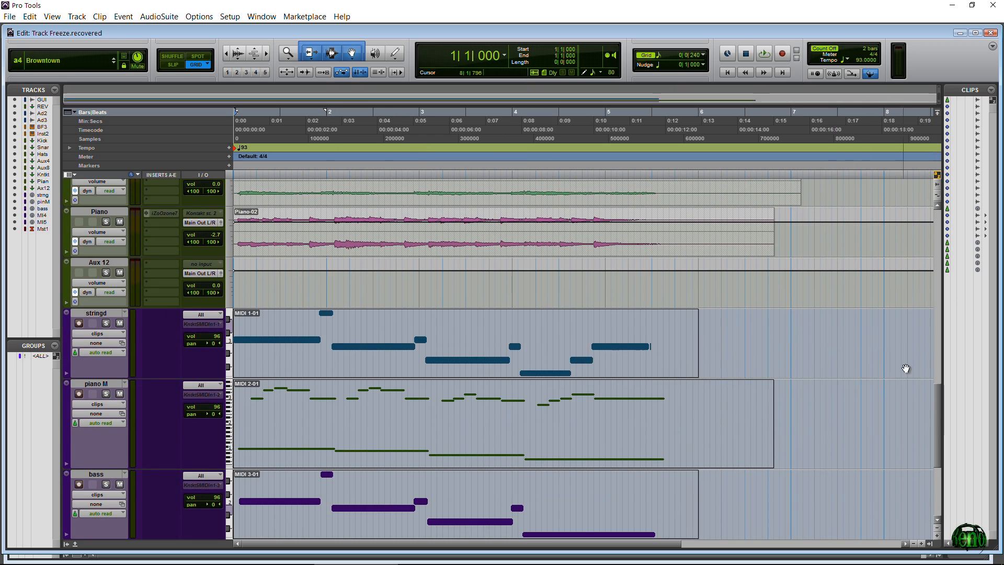
{"action": "left_click_drag", "start_coordinate": [939, 415], "coordinate": [940, 361]}
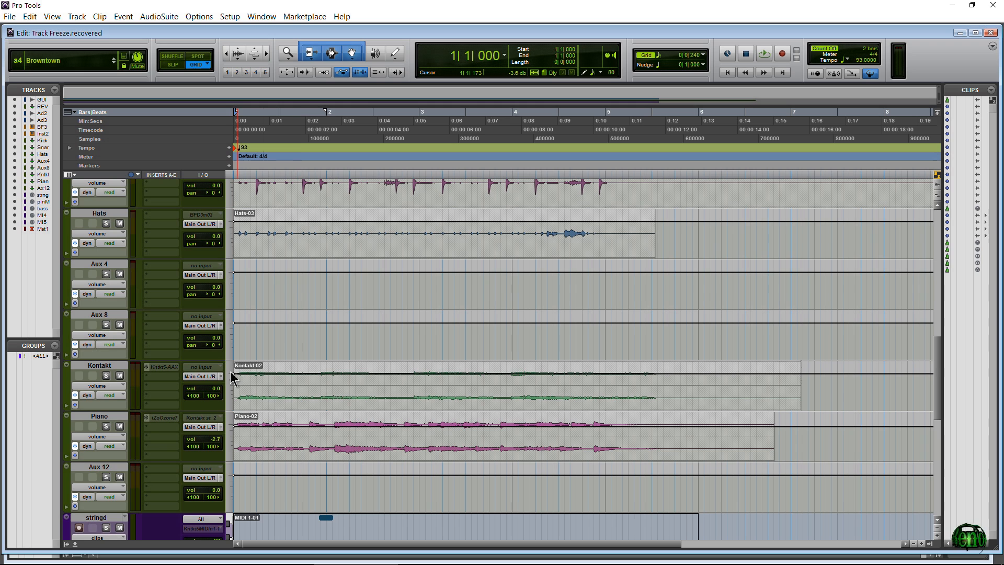
{"action": "left_click", "coordinate": [201, 367]}
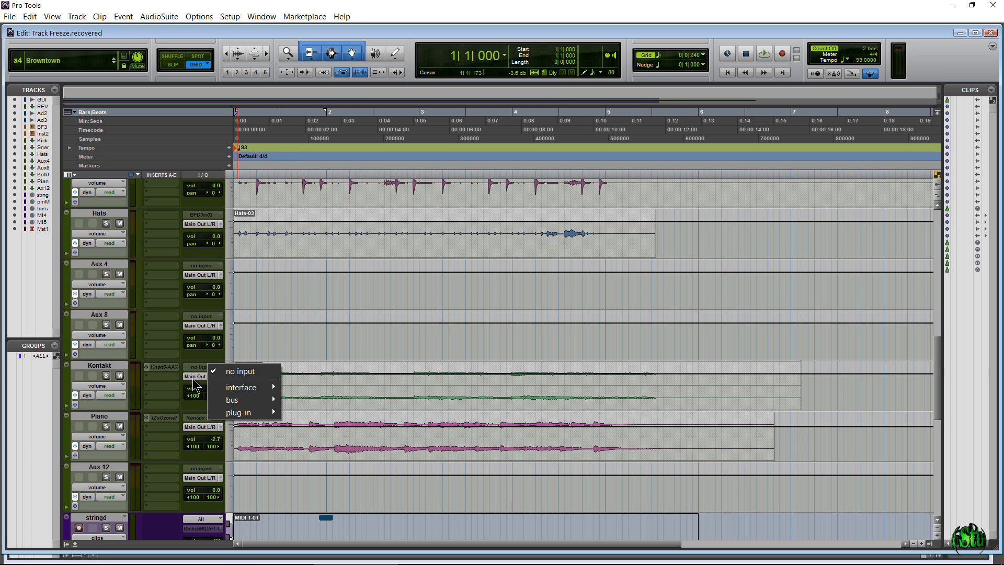
{"action": "mouse_move", "coordinate": [224, 388]}
{"action": "left_click", "coordinate": [324, 402]}
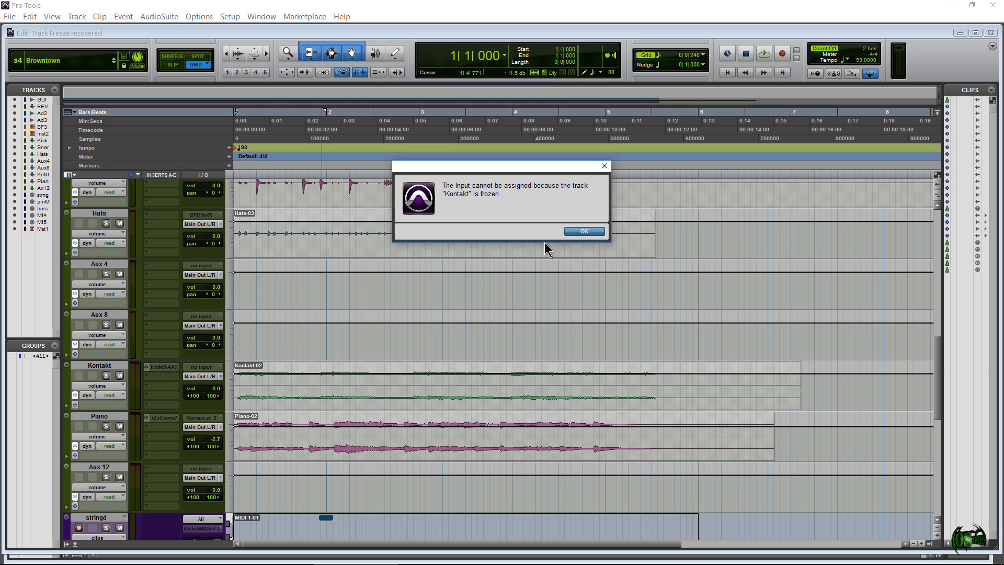
{"action": "left_click", "coordinate": [584, 232]}
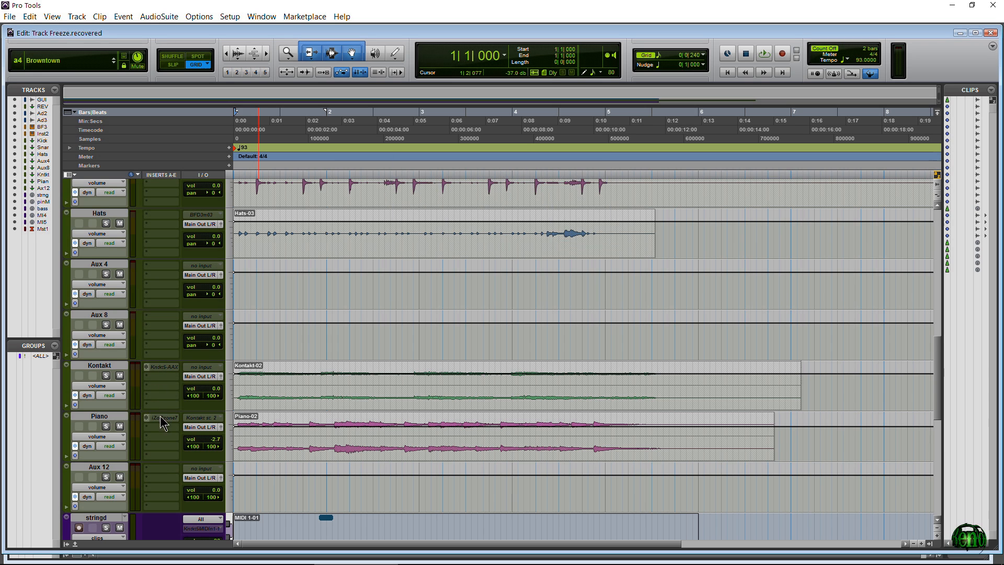
Open the frozen Kontakt 5 plug-in on the Kontakt track to check its controls, and close it again.
{"action": "scroll", "coordinate": [162, 408], "scroll_direction": "down", "scroll_amount": 8}
{"action": "scroll", "coordinate": [158, 430], "scroll_direction": "up", "scroll_amount": 8}
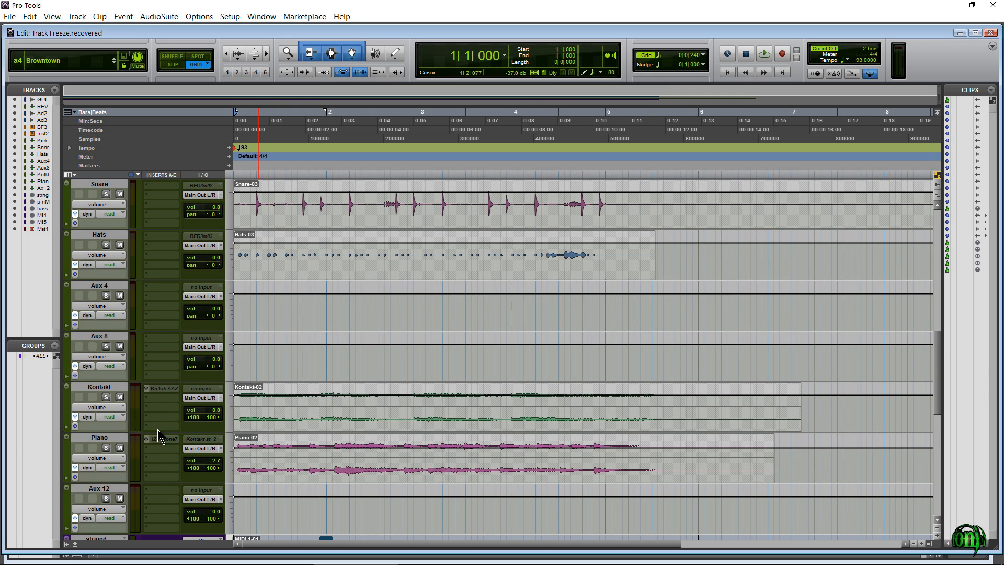
{"action": "left_click", "coordinate": [165, 389]}
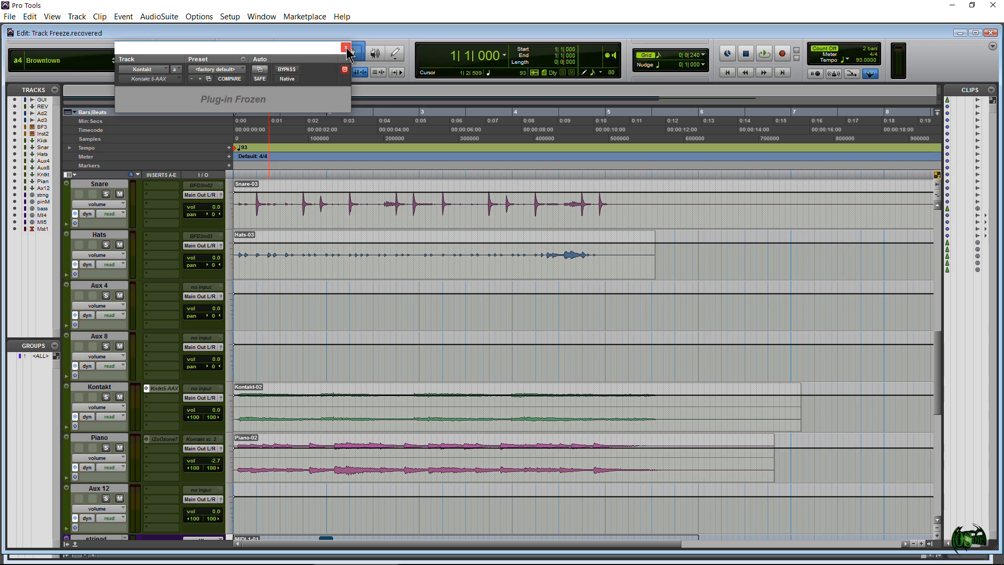
{"action": "left_click", "coordinate": [346, 48]}
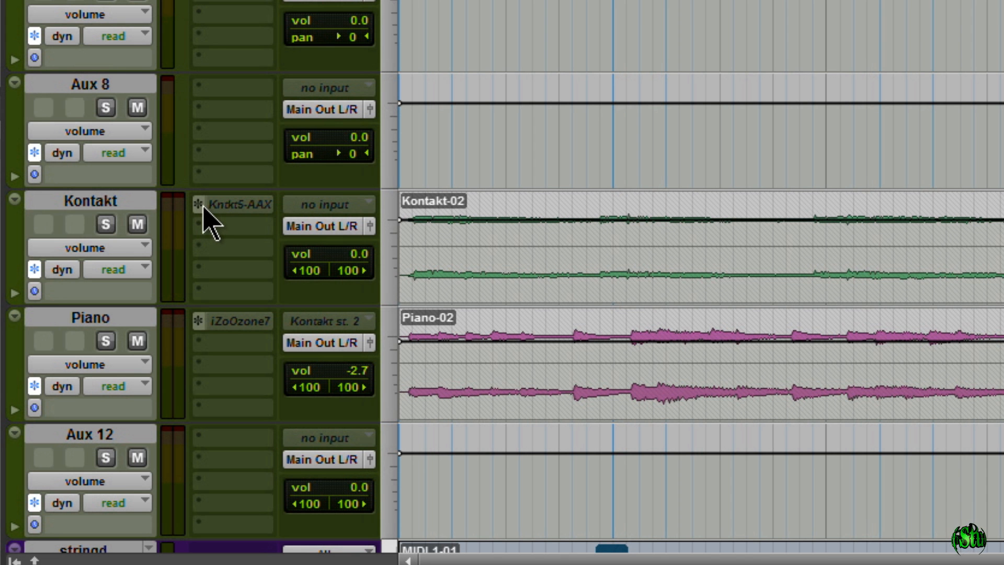
Look through the multichannel plug-in choices for the frozen Piano track's second insert in the Mix window, and return to the Edit window.
{"action": "key", "text": "ctrl+equal"}
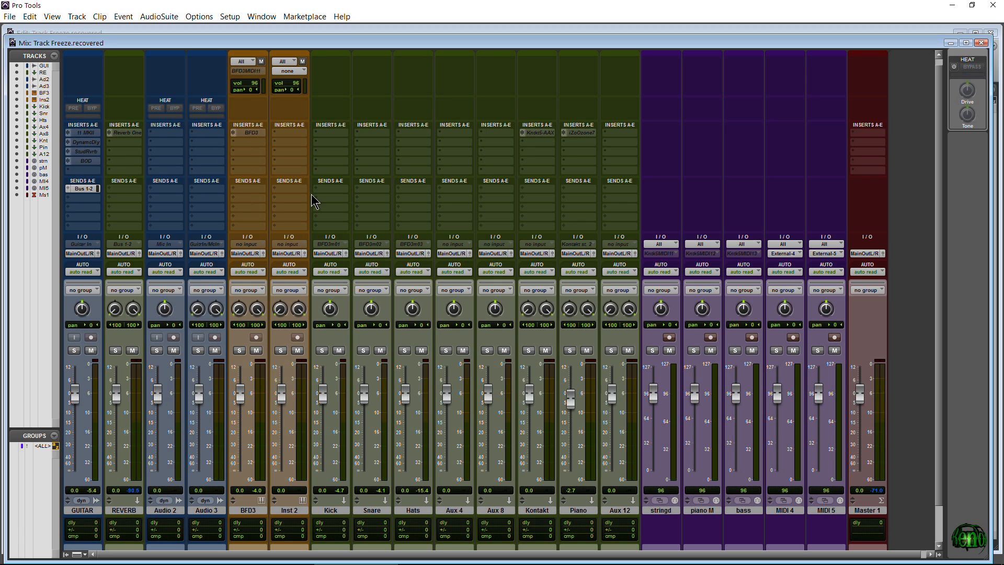
{"action": "left_click", "coordinate": [577, 144]}
{"action": "mouse_move", "coordinate": [632, 163]}
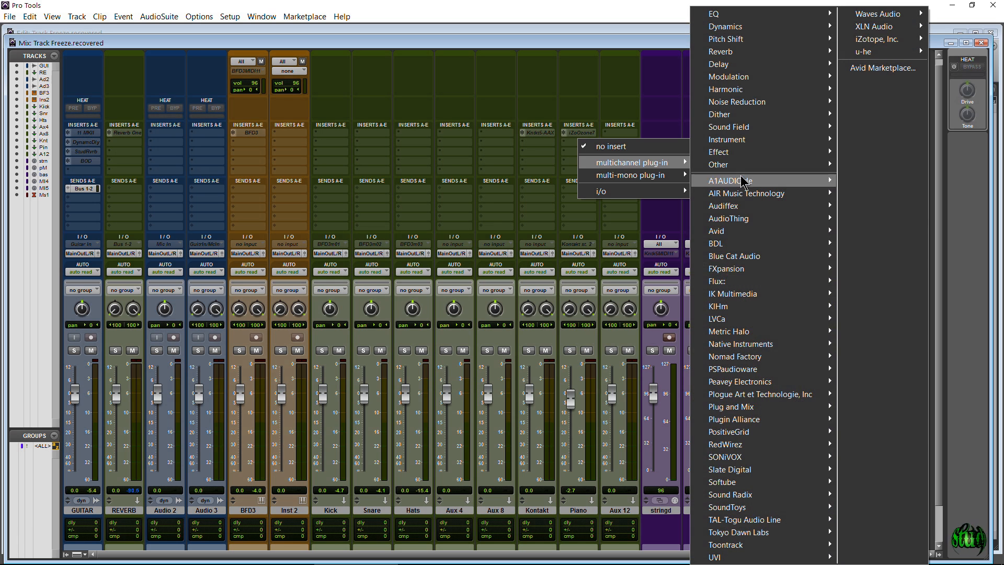
{"action": "left_click", "coordinate": [629, 17]}
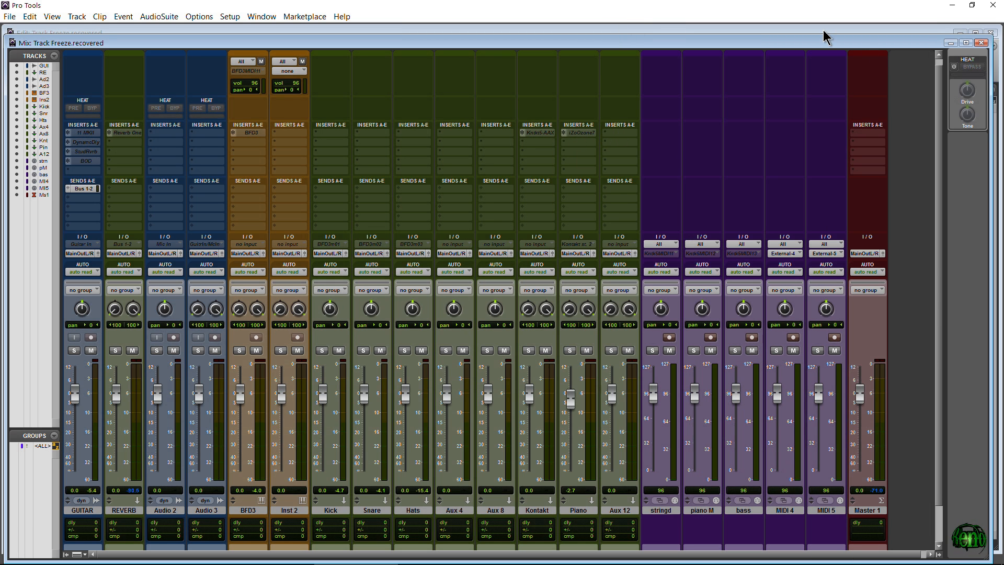
{"action": "key", "text": "ctrl+equal"}
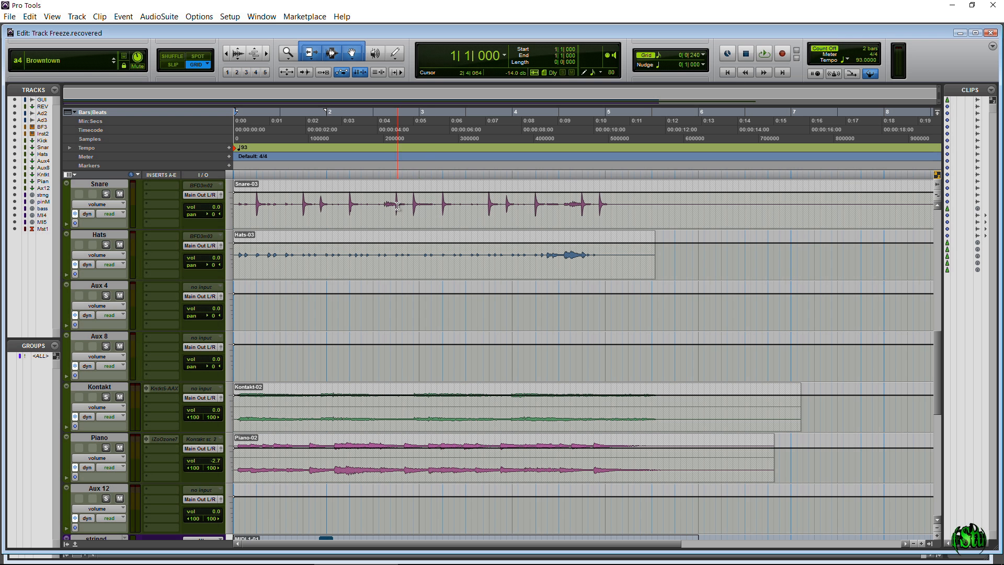
Mute the Kick and Snare tracks, and play the session from the start to hear the MIDI parts.
{"action": "scroll", "coordinate": [276, 300], "scroll_direction": "up", "scroll_amount": 10}
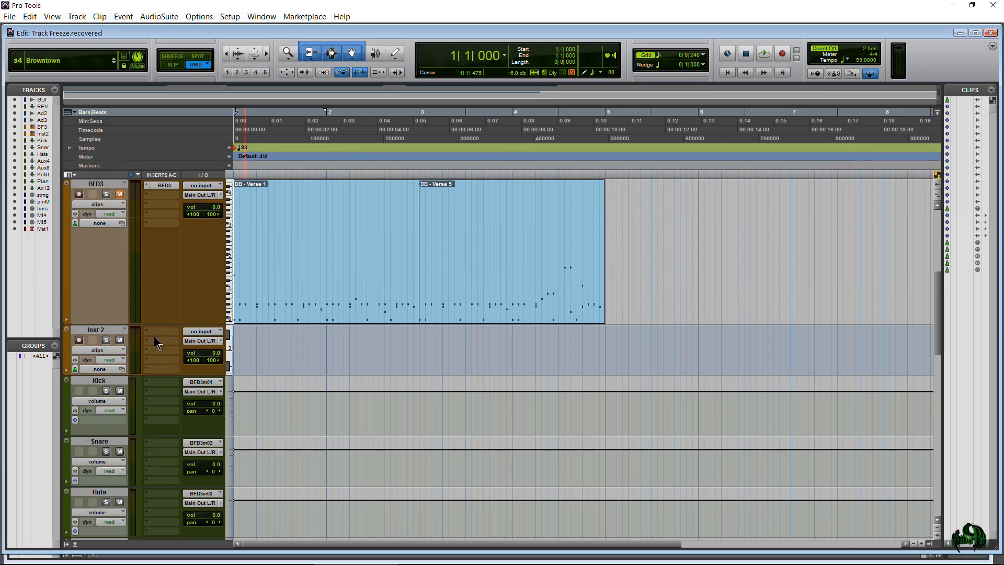
{"action": "left_click", "coordinate": [120, 391]}
{"action": "left_click", "coordinate": [119, 451]}
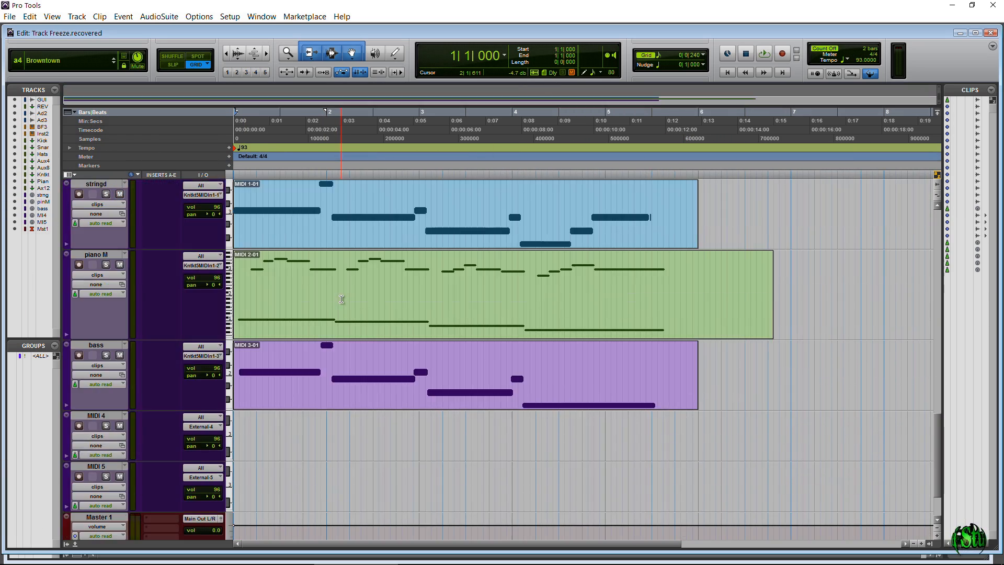
{"action": "key", "text": "space"}
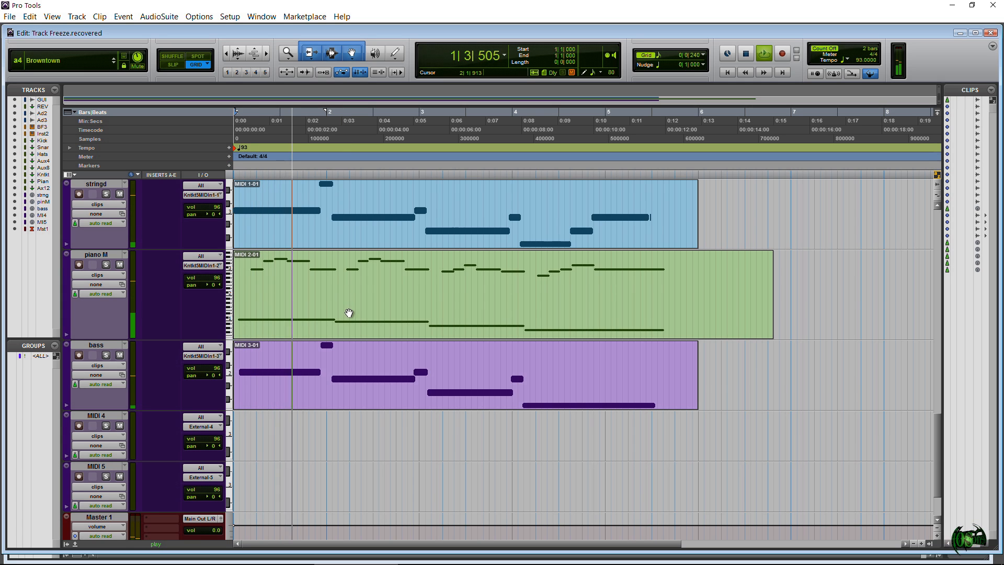
{"action": "scroll", "coordinate": [350, 312], "scroll_direction": "up", "scroll_amount": 1}
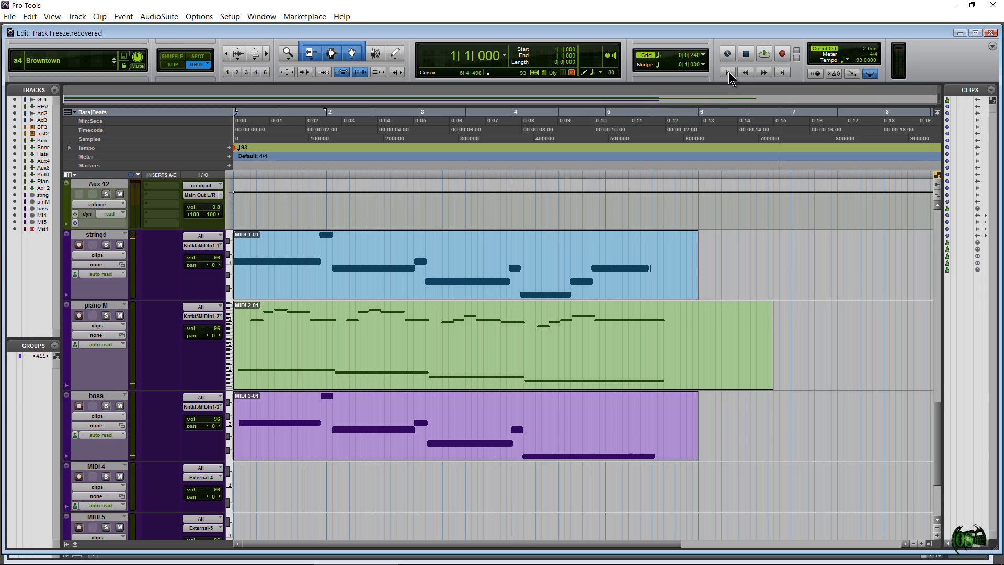
Open the Kontakt 5 plug-in on the Kontakt track and examine the instruments loaded in its rack.
{"action": "scroll", "coordinate": [941, 400], "scroll_direction": "up", "scroll_amount": 5}
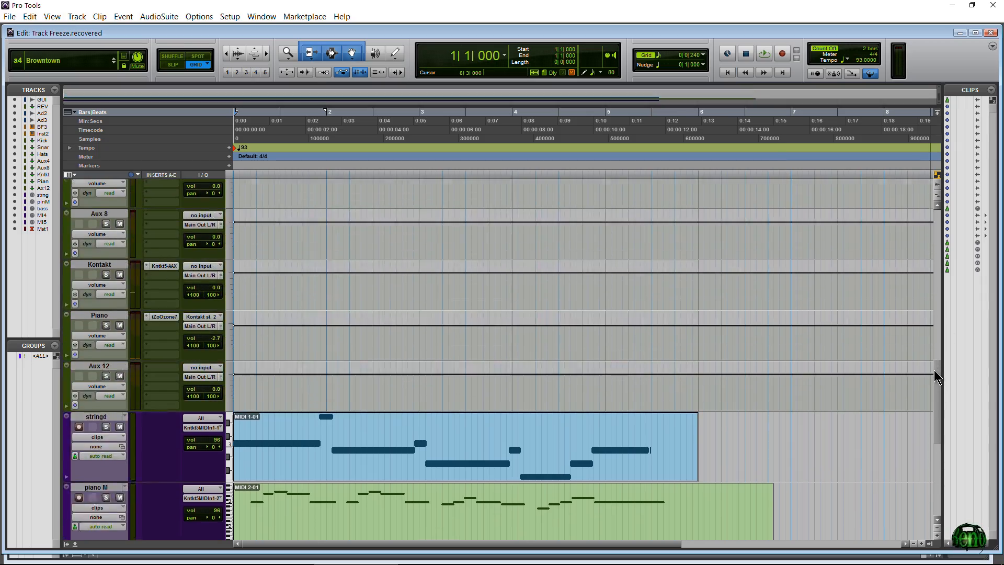
{"action": "left_click", "coordinate": [173, 279]}
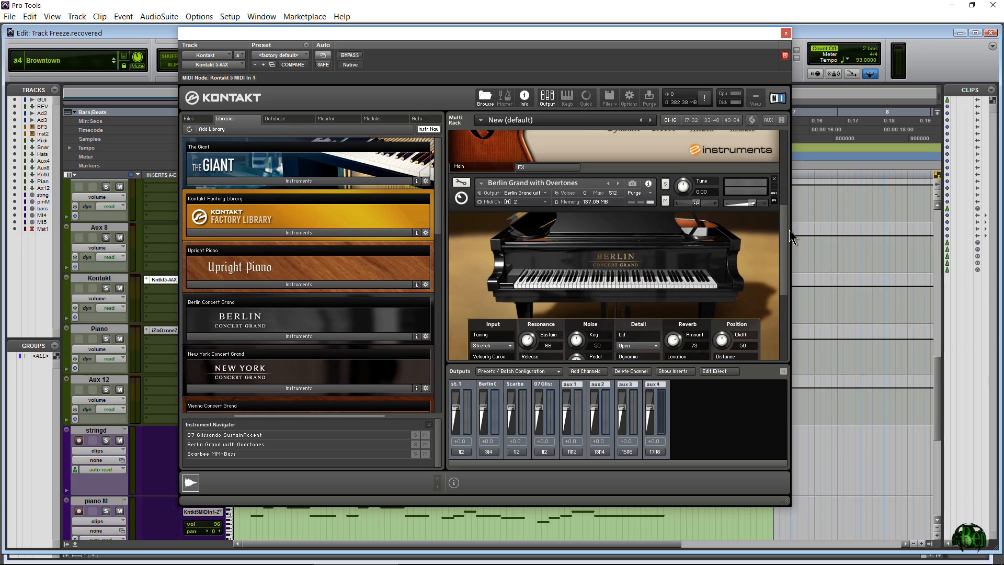
{"action": "scroll", "coordinate": [789, 230], "scroll_direction": "down", "scroll_amount": 3}
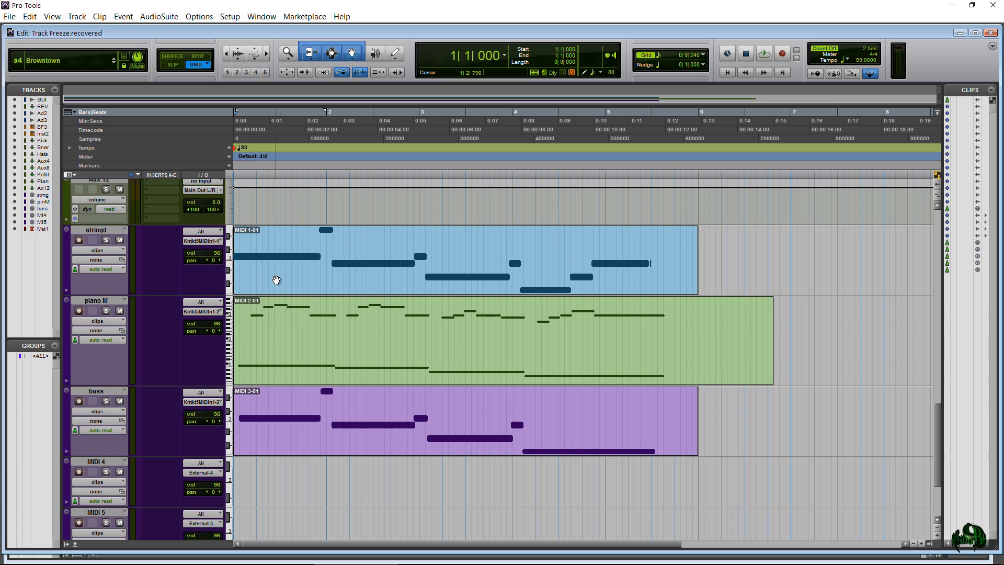
Select the stringd, piano M and bass MIDI clips one by one, and their three tracks in the same order.
{"action": "left_click", "coordinate": [276, 280]}
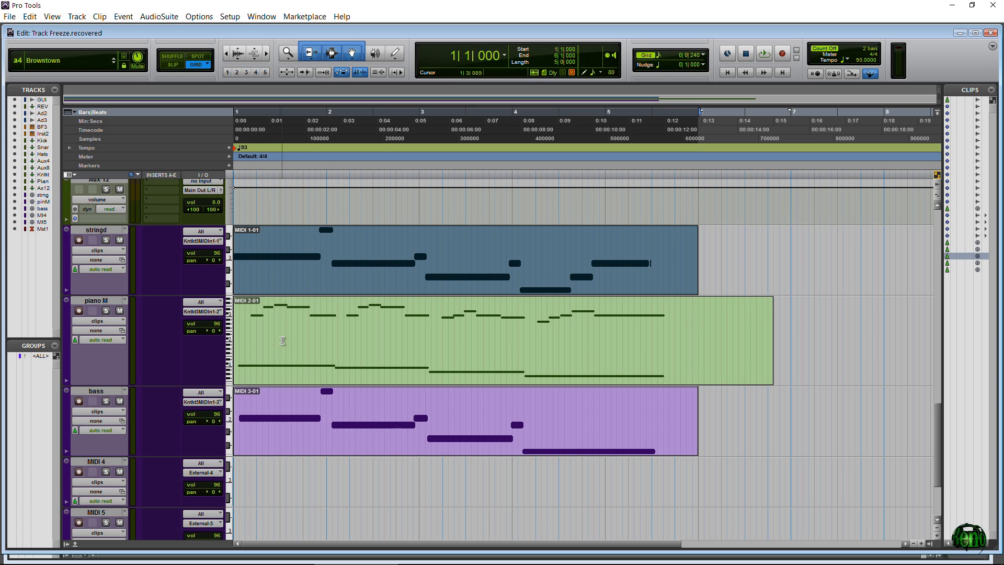
{"action": "left_click", "coordinate": [283, 341]}
{"action": "left_click", "coordinate": [282, 425]}
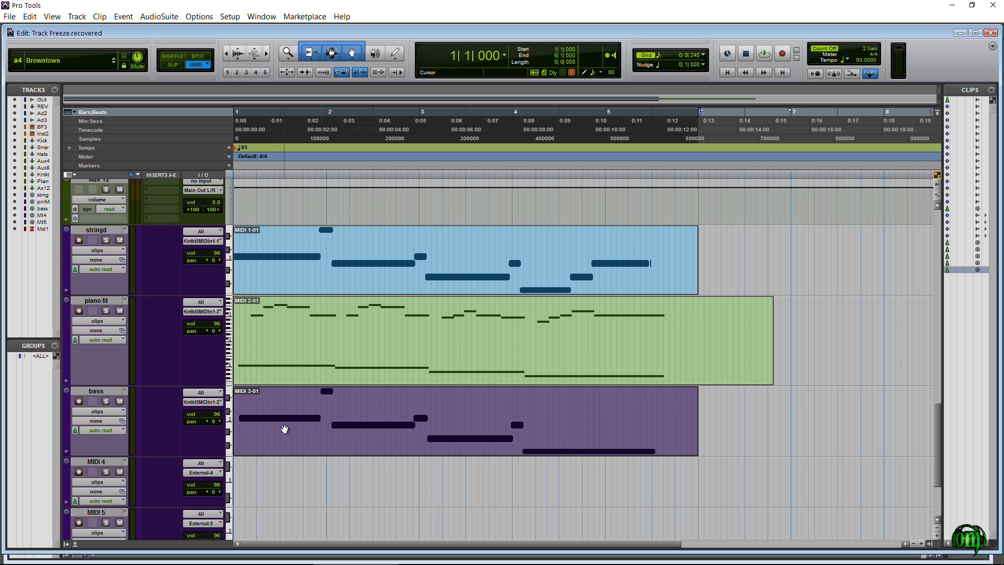
{"action": "left_click", "coordinate": [90, 231]}
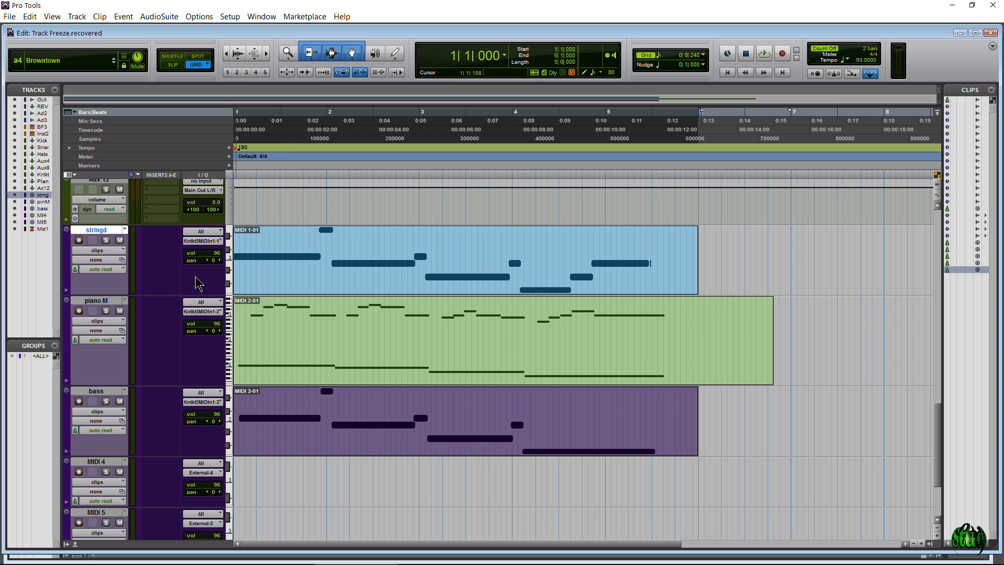
{"action": "left_click", "coordinate": [97, 301]}
{"action": "left_click", "coordinate": [95, 393]}
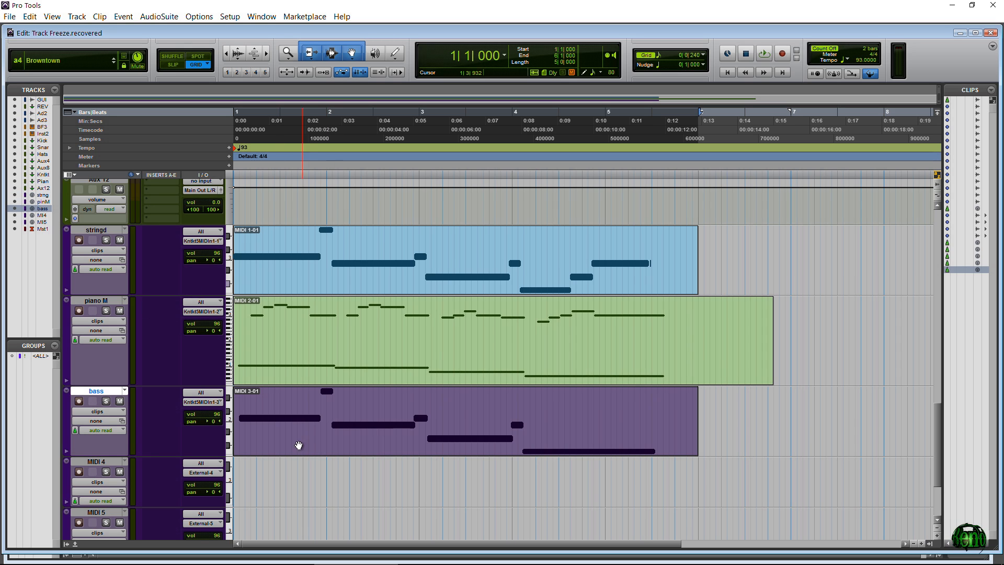
Select the Kontakt track and play the session from the start, muting Kontakt during playback and unmuting it after stopping.
{"action": "left_click_drag", "start_coordinate": [936, 426], "coordinate": [934, 379]}
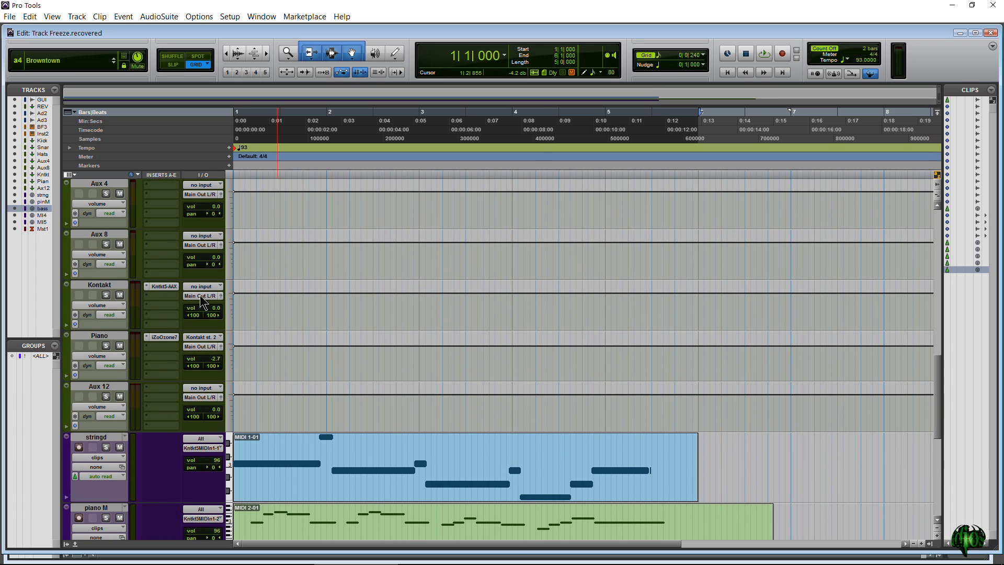
{"action": "left_click", "coordinate": [99, 285]}
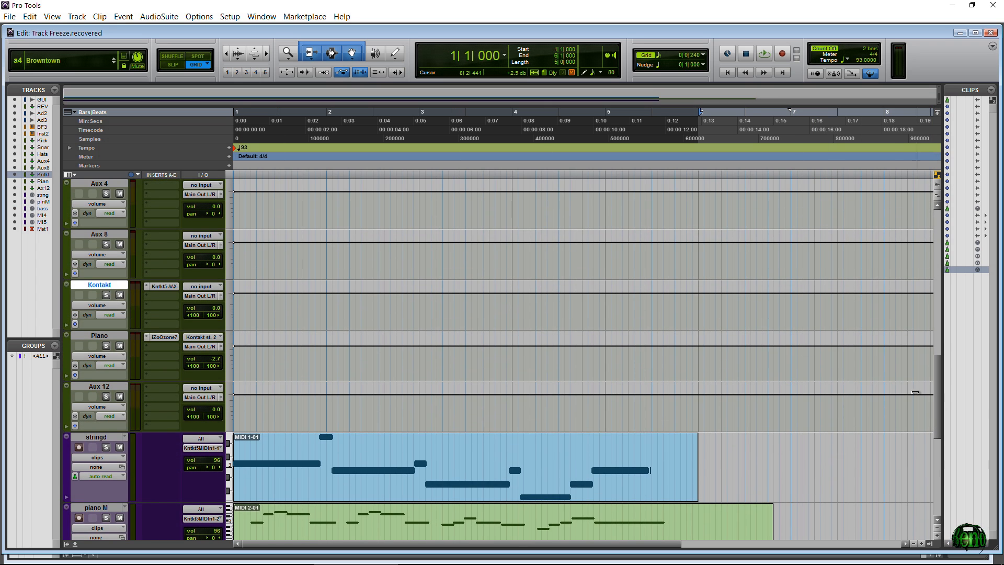
{"action": "left_click_drag", "start_coordinate": [937, 394], "coordinate": [944, 418]}
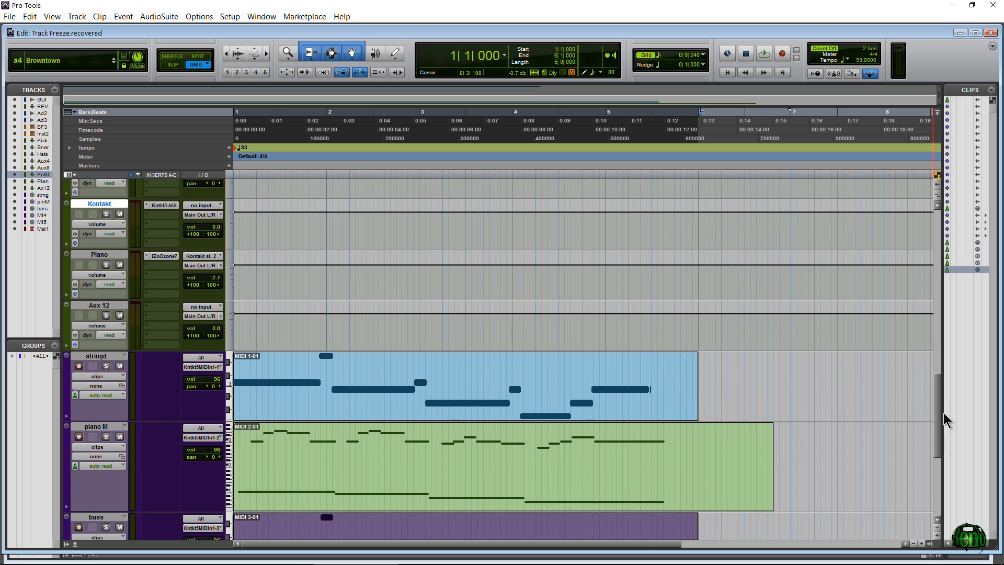
{"action": "key", "text": "space"}
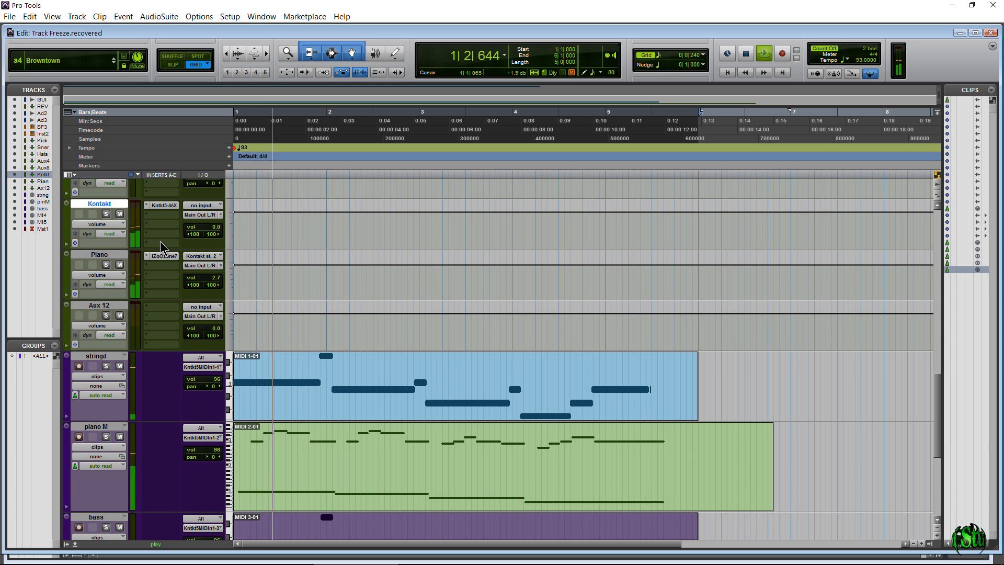
{"action": "left_click", "coordinate": [120, 215]}
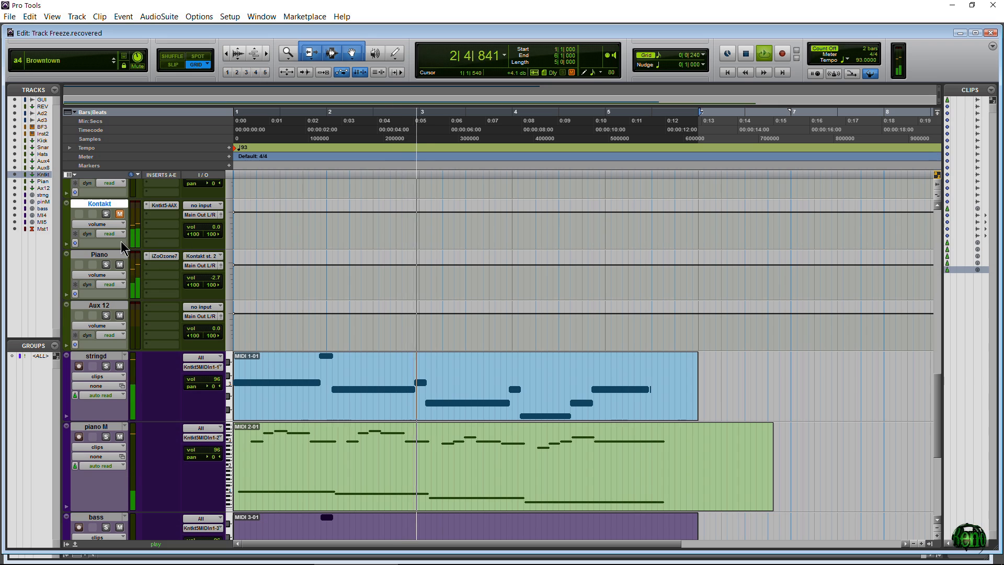
{"action": "key", "text": "space"}
{"action": "left_click", "coordinate": [120, 215]}
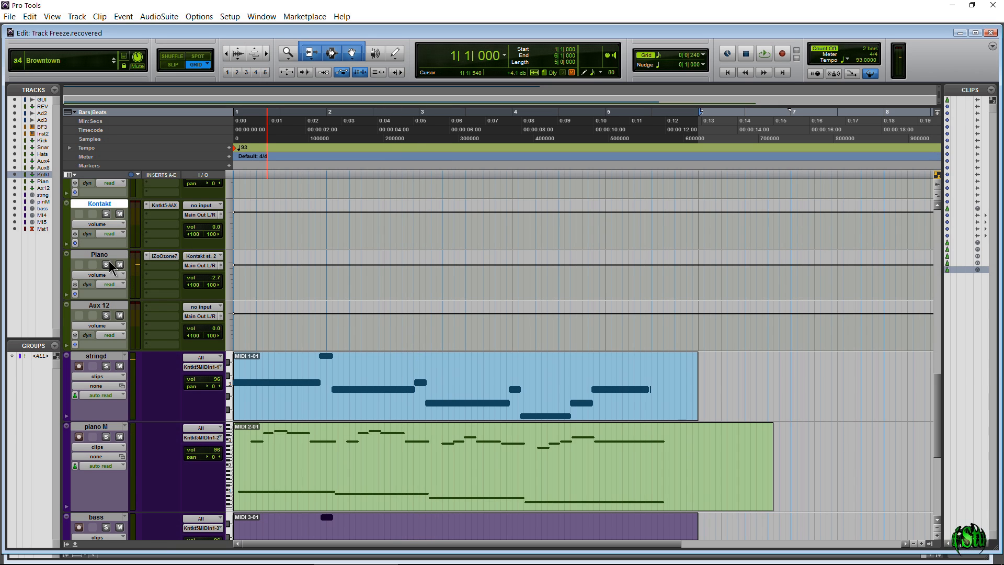
Open the Kontakt 5 plug-in on the Kontakt track, examine its loaded instruments and output channels, and close it.
{"action": "left_click", "coordinate": [164, 206]}
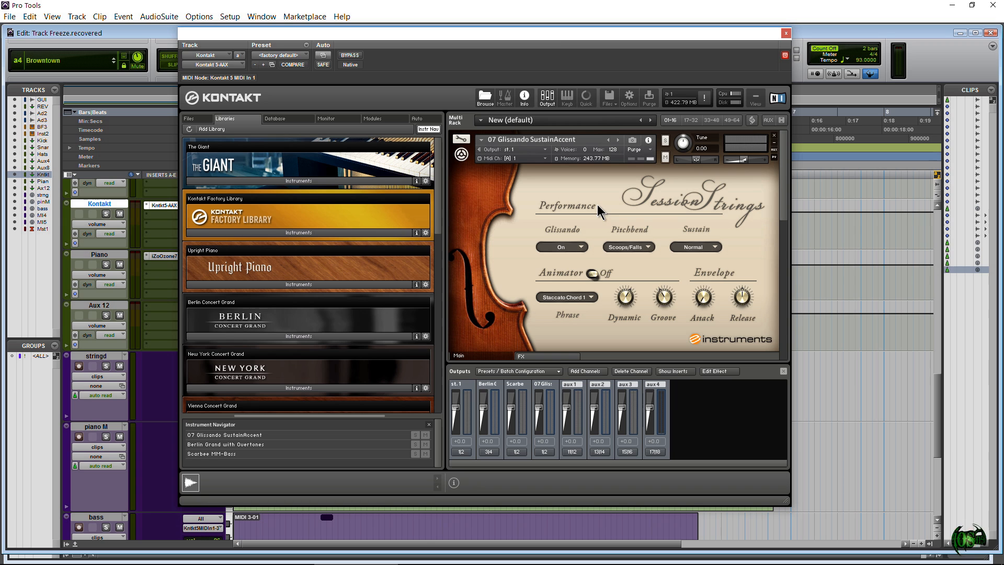
{"action": "mouse_move", "coordinate": [561, 42]}
{"action": "left_mouse_down"}
{"action": "mouse_move", "coordinate": [590, 43]}
{"action": "mouse_move", "coordinate": [577, 41]}
{"action": "left_mouse_up"}
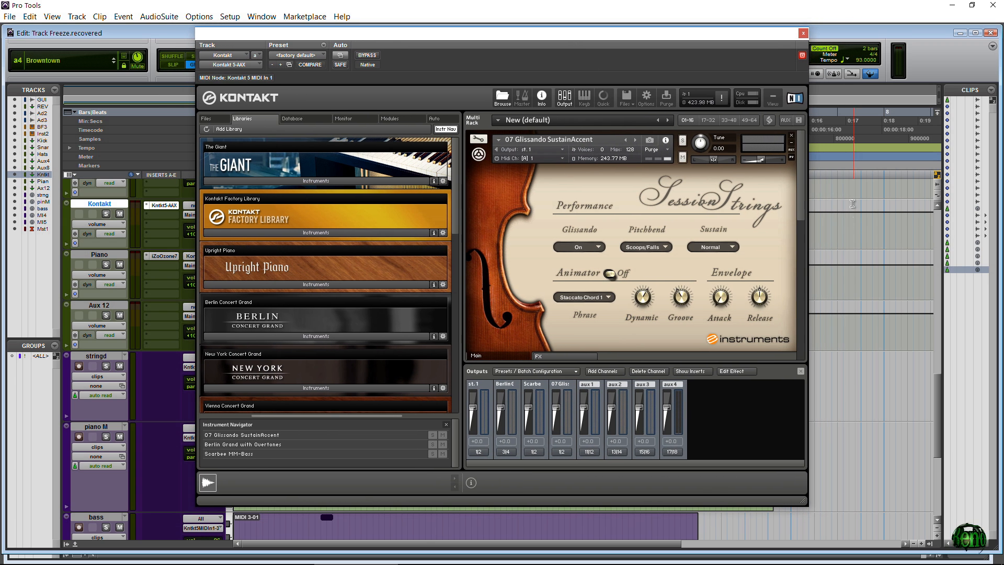
{"action": "left_click_drag", "start_coordinate": [805, 170], "coordinate": [813, 314]}
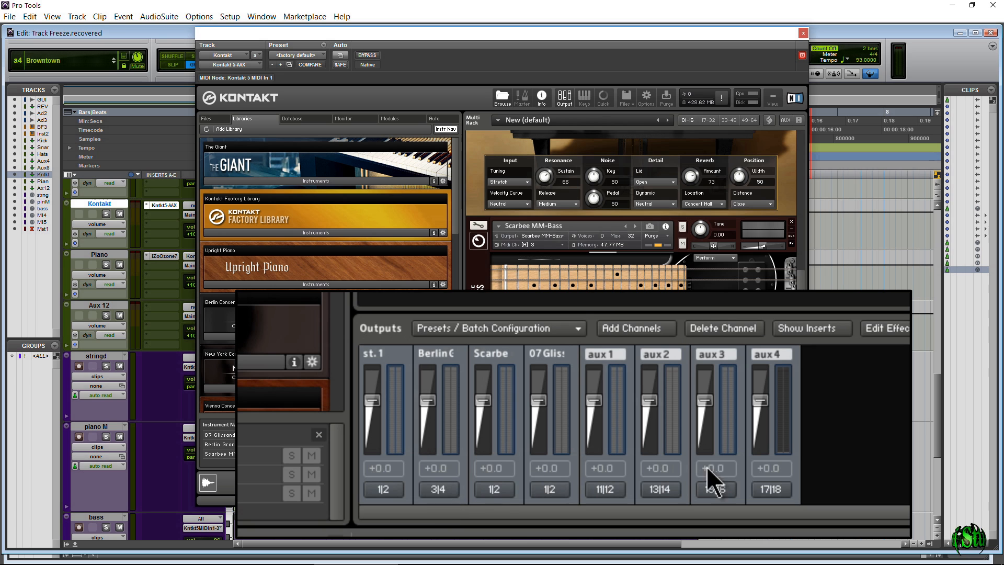
{"action": "scroll", "coordinate": [633, 209], "scroll_direction": "up", "scroll_amount": 3}
{"action": "left_click", "coordinate": [802, 33]}
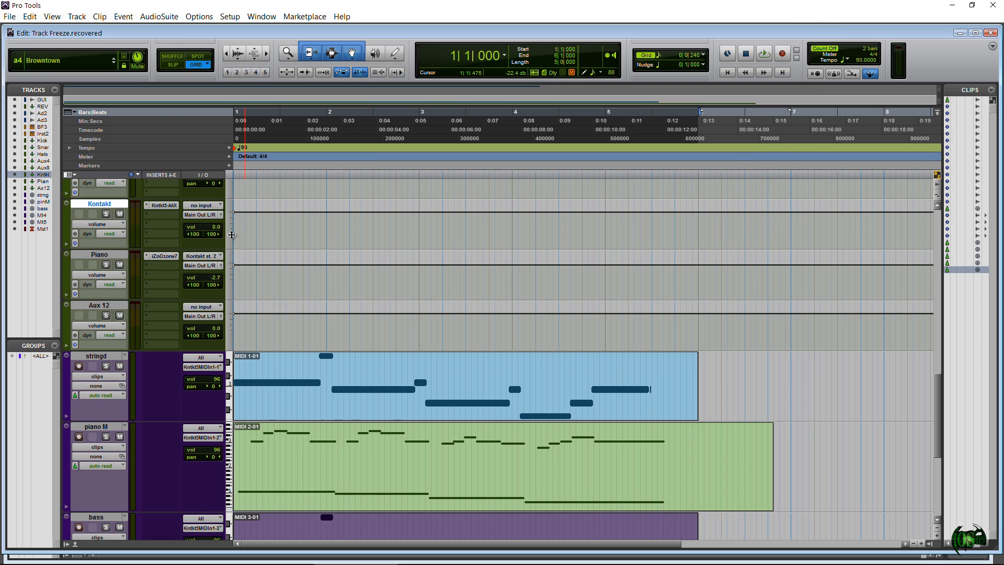
Examine the Kontakt 5 outputs available as the Piano track's plug-in input, and leave Kontakt st. 2 assigned.
{"action": "left_click", "coordinate": [217, 256]}
{"action": "mouse_move", "coordinate": [245, 301]}
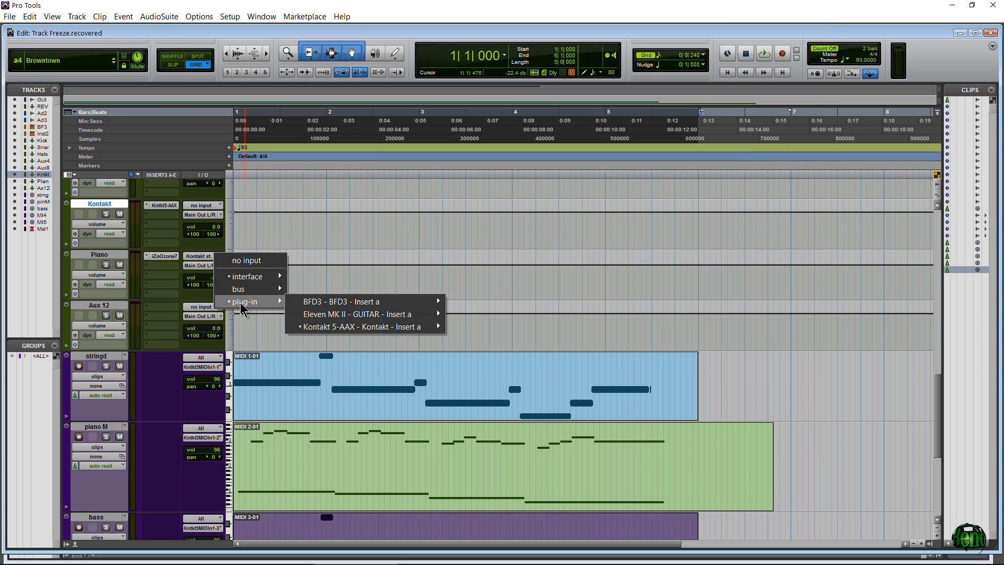
{"action": "mouse_move", "coordinate": [351, 328]}
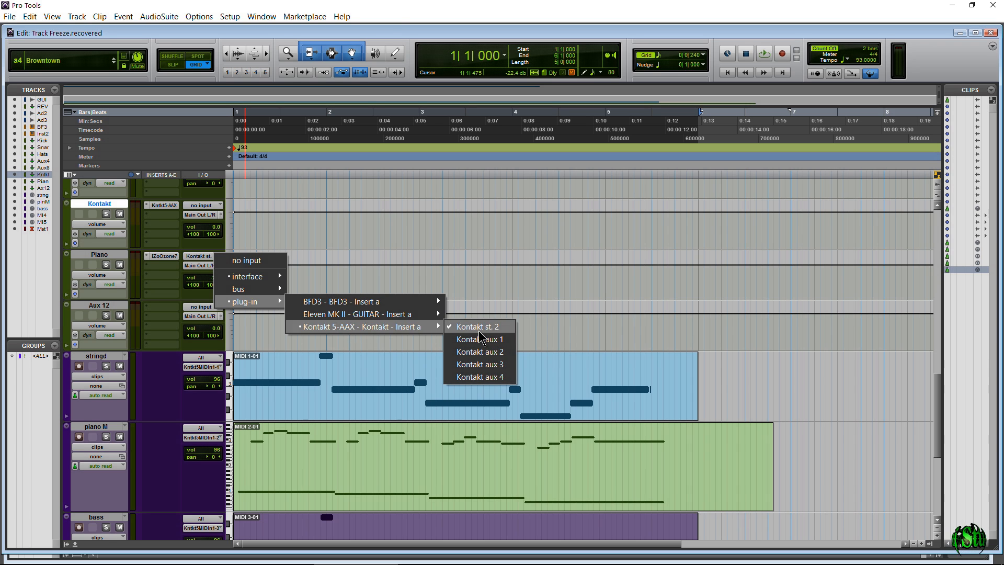
{"action": "left_click", "coordinate": [389, 35]}
Play the session from the start, unmute the Kontakt track during playback, and stop.
{"action": "key", "text": "space"}
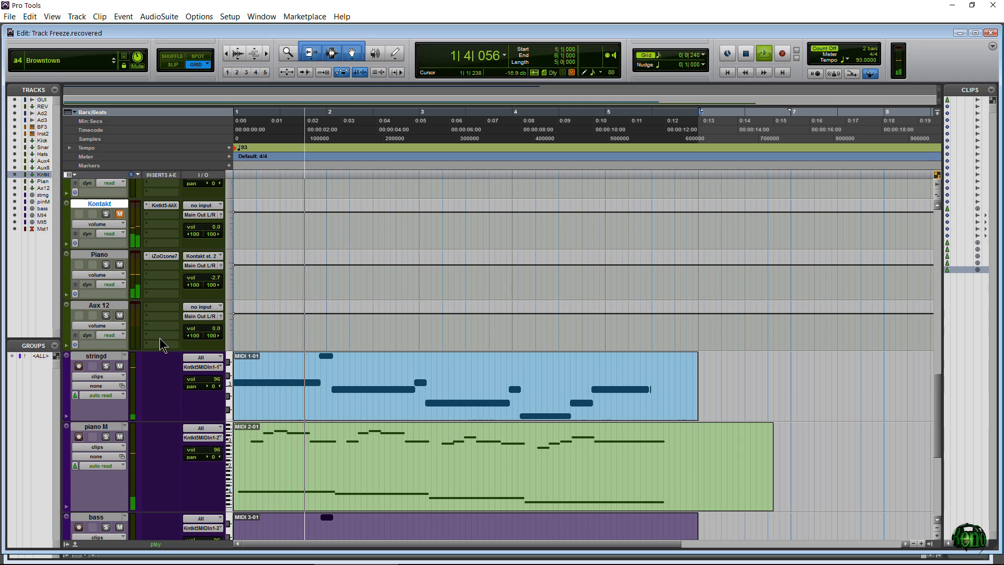
{"action": "left_click", "coordinate": [120, 214]}
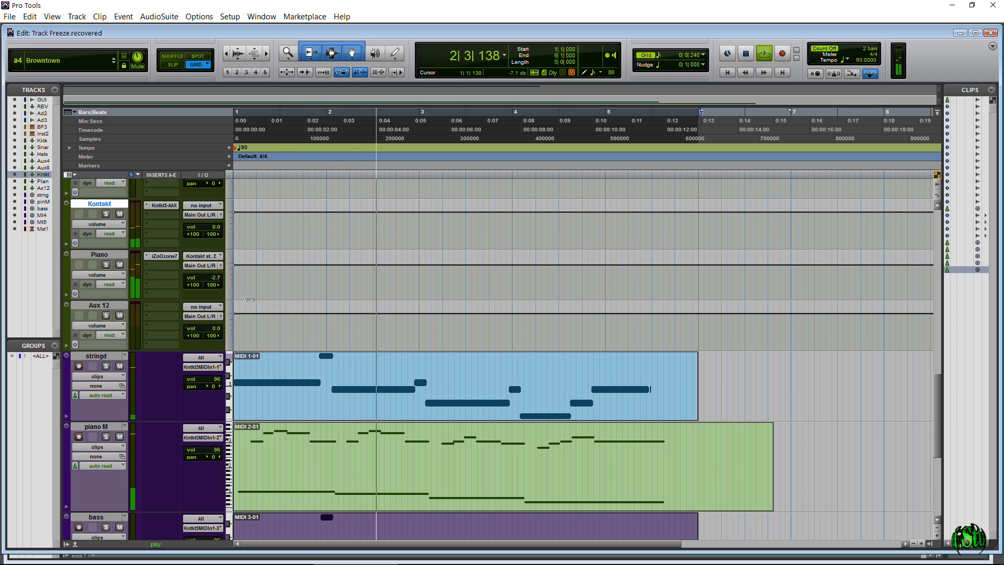
{"action": "key", "text": "space"}
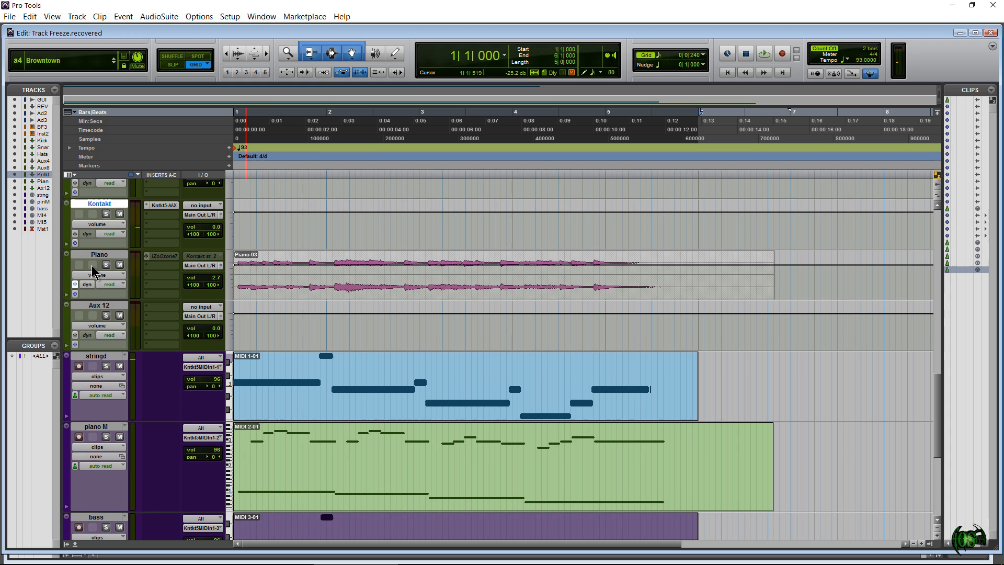
Place the edit cursor in the frozen Piano clip, inspect the track's frozen iZotope Ozone 7 plug-in, and close it.
{"action": "left_click", "coordinate": [368, 290]}
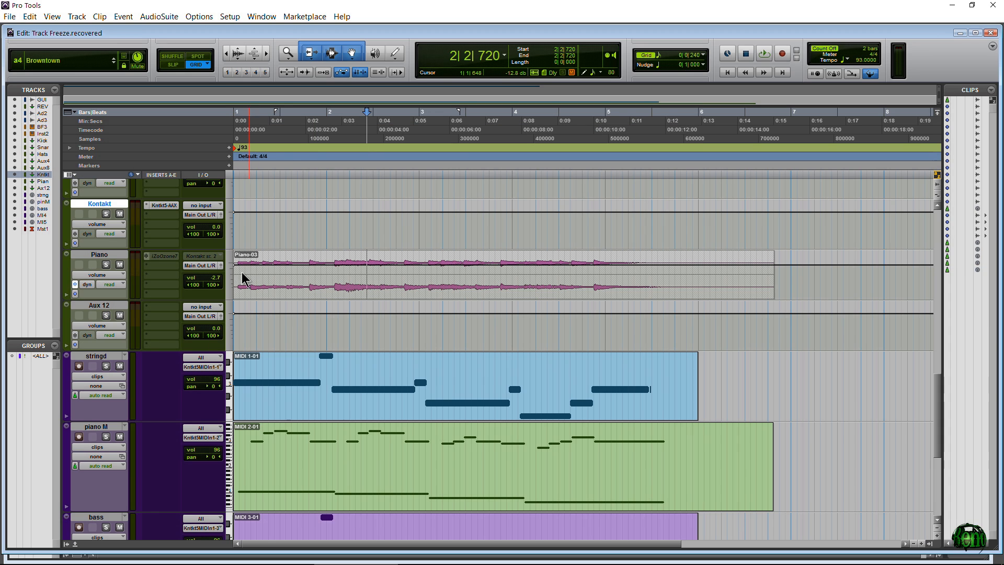
{"action": "left_click", "coordinate": [167, 257]}
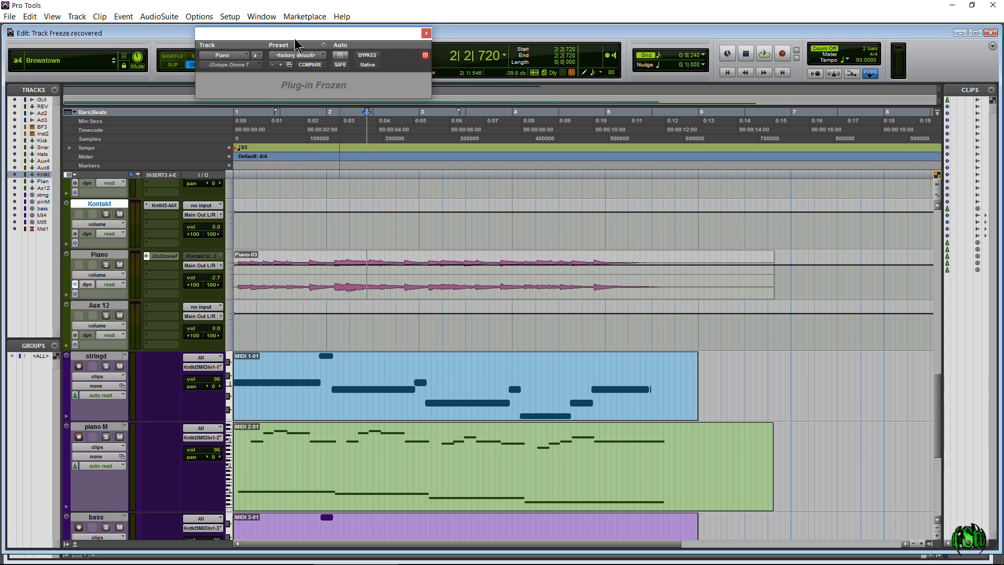
{"action": "left_click", "coordinate": [430, 32]}
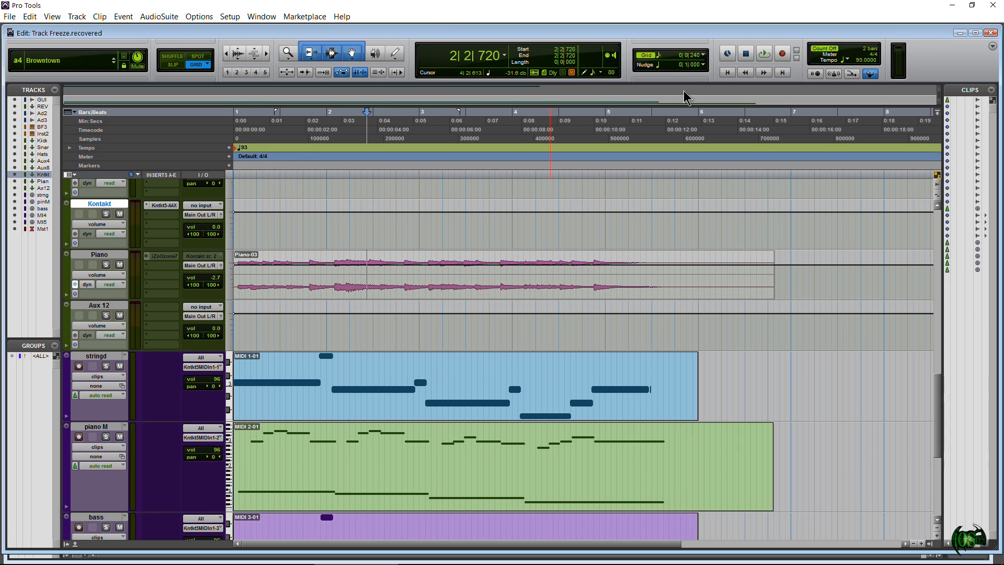
{"action": "left_click", "coordinate": [729, 72]}
{"action": "left_click", "coordinate": [332, 293]}
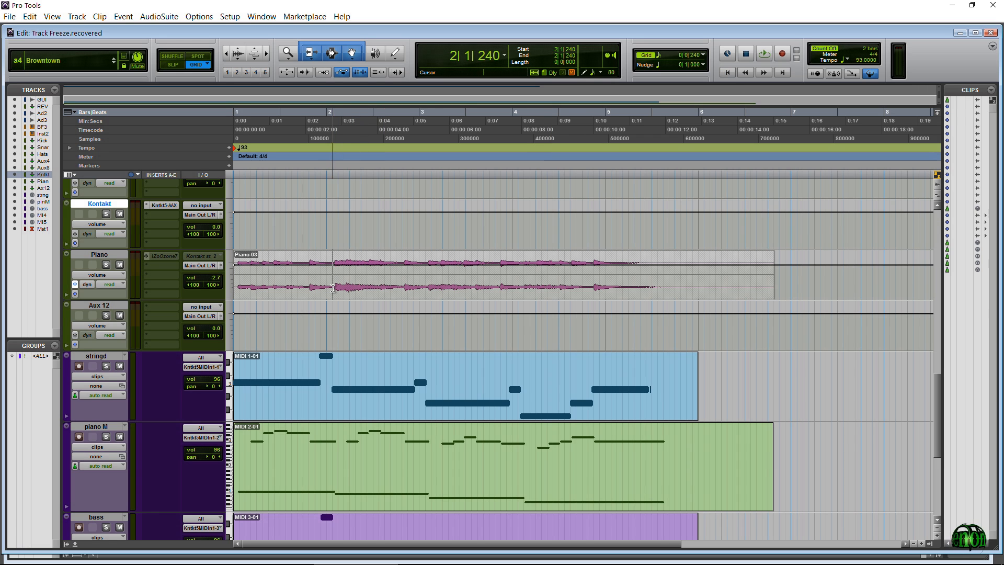
Solo the frozen Piano track, play it from the start, try its volume control, and unsolo it.
{"action": "left_click", "coordinate": [728, 73]}
{"action": "left_click", "coordinate": [105, 265]}
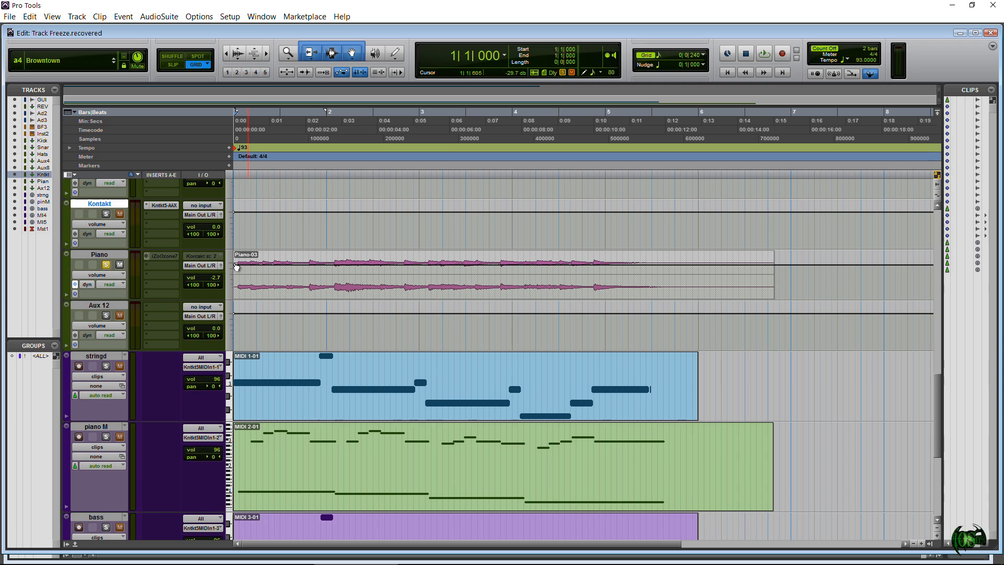
{"action": "key", "text": "space"}
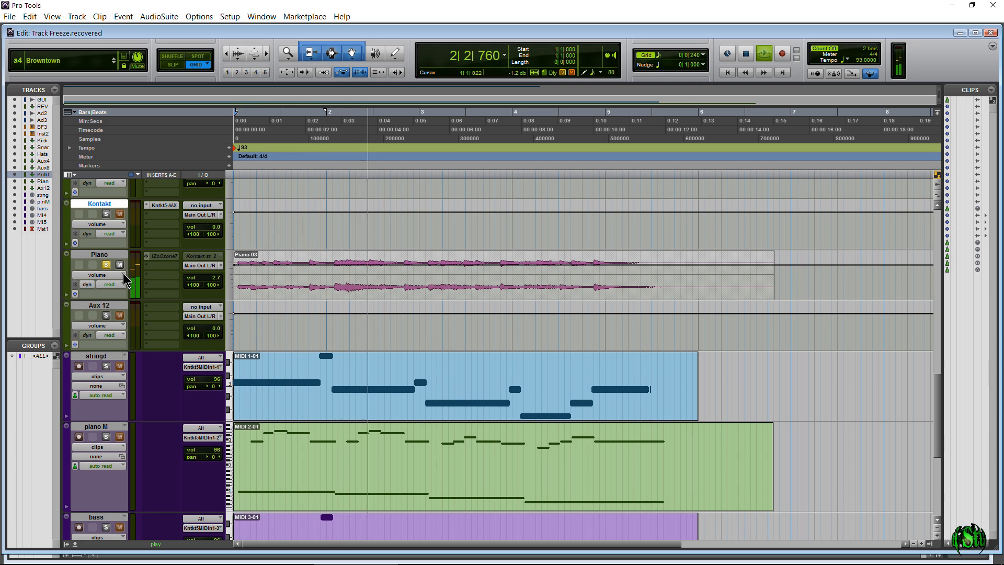
{"action": "key", "text": "space"}
{"action": "mouse_move", "coordinate": [216, 278]}
{"action": "left_mouse_down"}
{"action": "mouse_move", "coordinate": [218, 301]}
{"action": "mouse_move", "coordinate": [219, 285]}
{"action": "left_mouse_up"}
{"action": "left_click", "coordinate": [105, 264]}
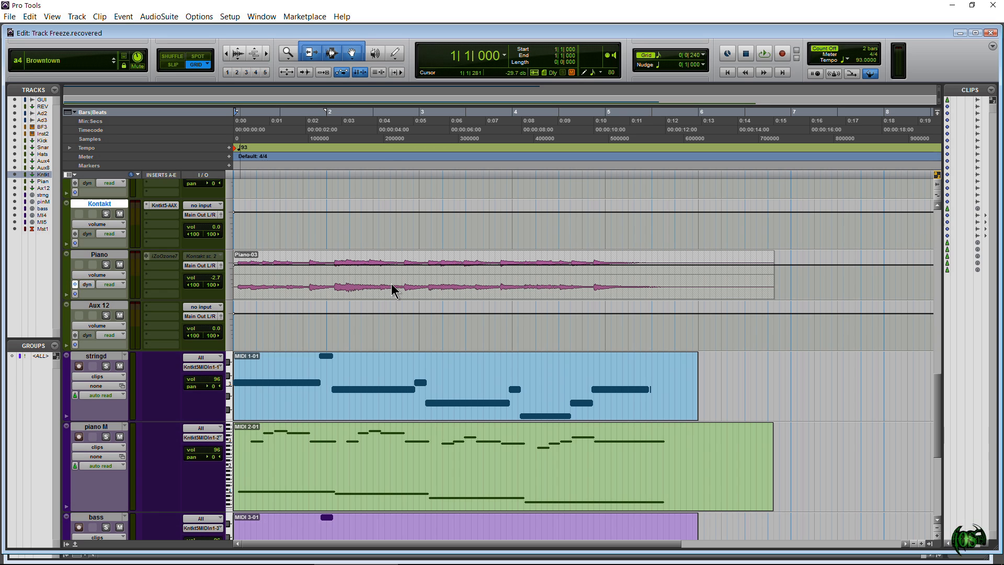
Open the Piano track's Ozone 7 plug-in from the Mix window and, during playback, set equalizer Band 1 to 185 Hz and raise Band 2.
{"action": "key", "text": "ctrl+equal"}
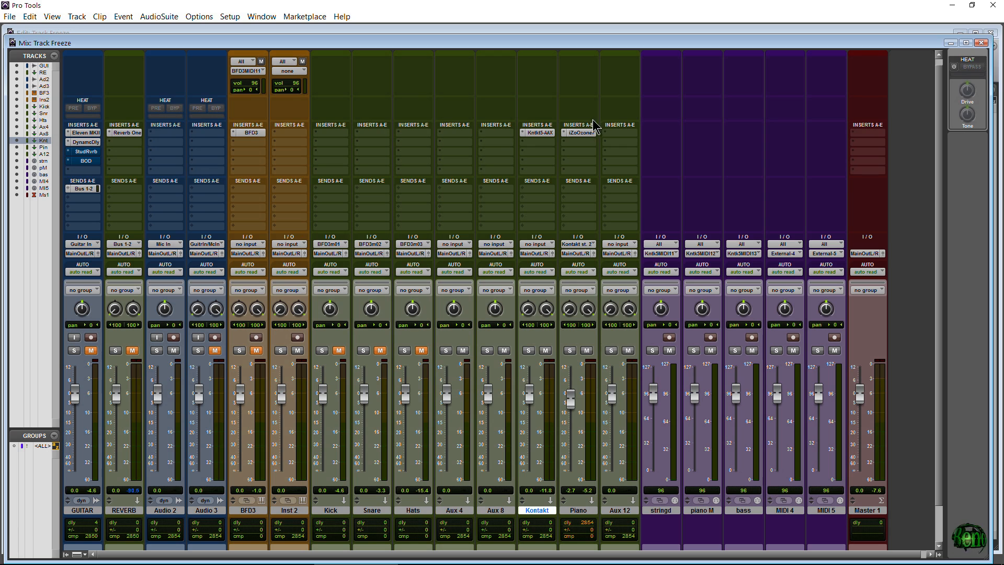
{"action": "left_click", "coordinate": [587, 133]}
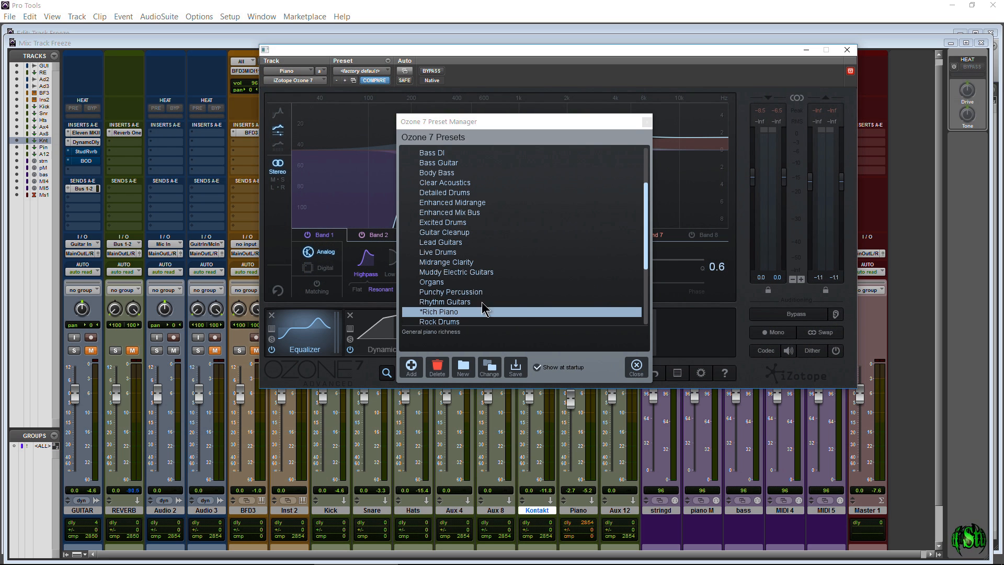
{"action": "left_click", "coordinate": [636, 367]}
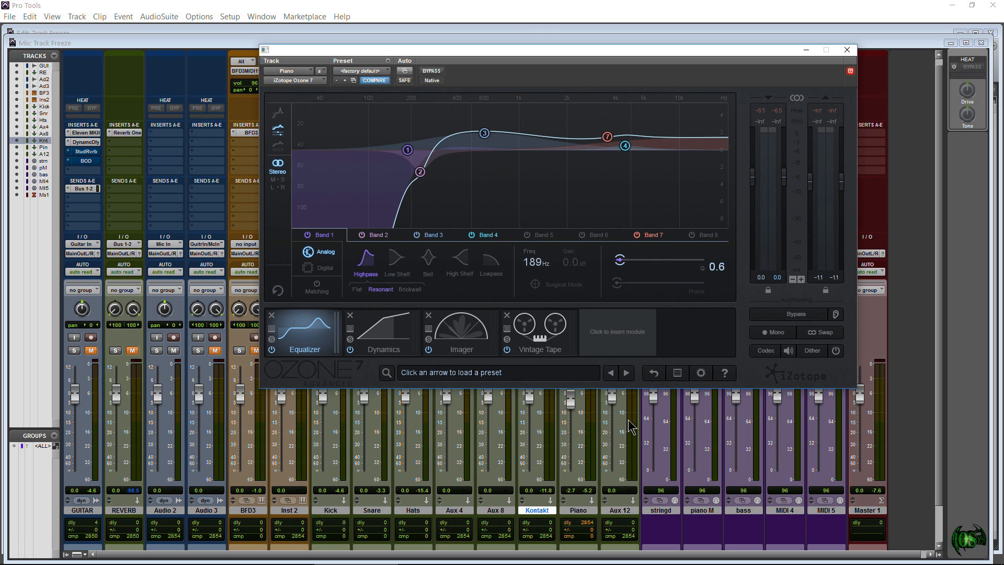
{"action": "key", "text": "space"}
{"action": "mouse_move", "coordinate": [414, 180]}
{"action": "left_mouse_down"}
{"action": "mouse_move", "coordinate": [441, 167]}
{"action": "mouse_move", "coordinate": [502, 175]}
{"action": "mouse_move", "coordinate": [503, 186]}
{"action": "mouse_move", "coordinate": [445, 151]}
{"action": "mouse_move", "coordinate": [575, 178]}
{"action": "mouse_move", "coordinate": [418, 175]}
{"action": "left_mouse_up"}
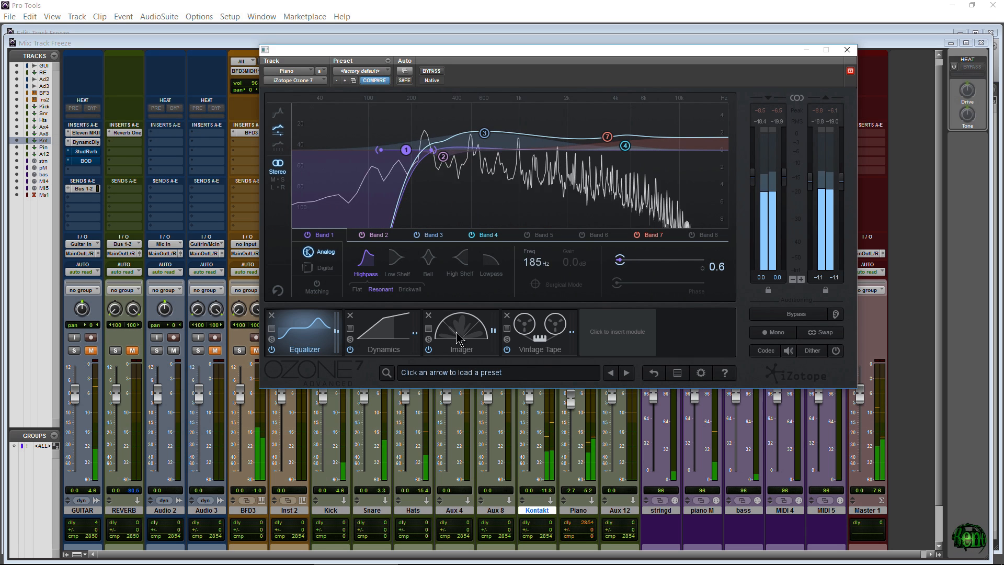
Examine Ozone 7's Imager and Vintage Tape modules, close the plug-in, and stop playback.
{"action": "left_click", "coordinate": [452, 334]}
{"action": "left_click", "coordinate": [539, 335]}
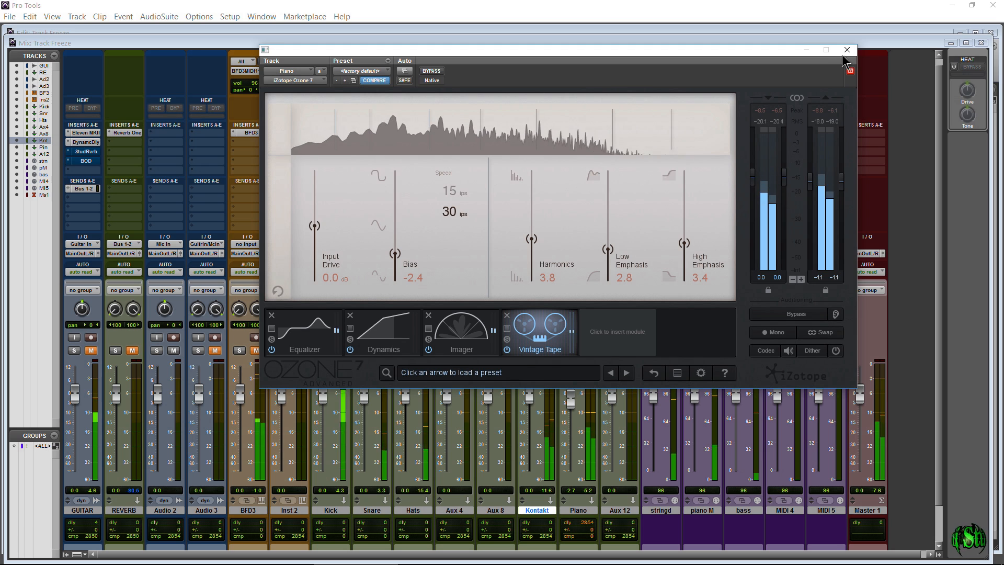
{"action": "key", "text": "ctrl+w"}
{"action": "key", "text": "space"}
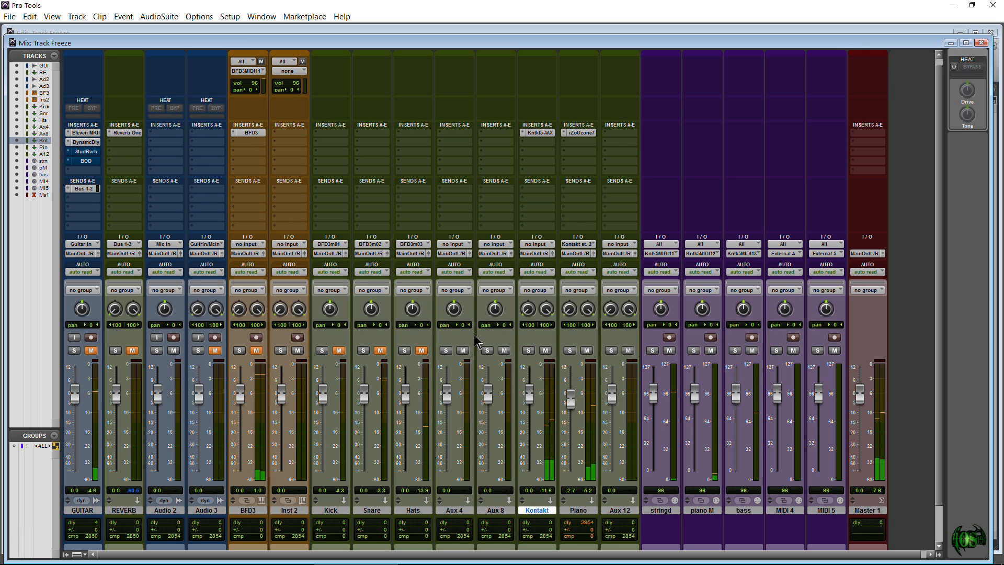
Freeze the Kontakt track in the Edit window, including the tracks assigned to its plug-in auxiliary outputs.
{"action": "key", "text": "ctrl+equal"}
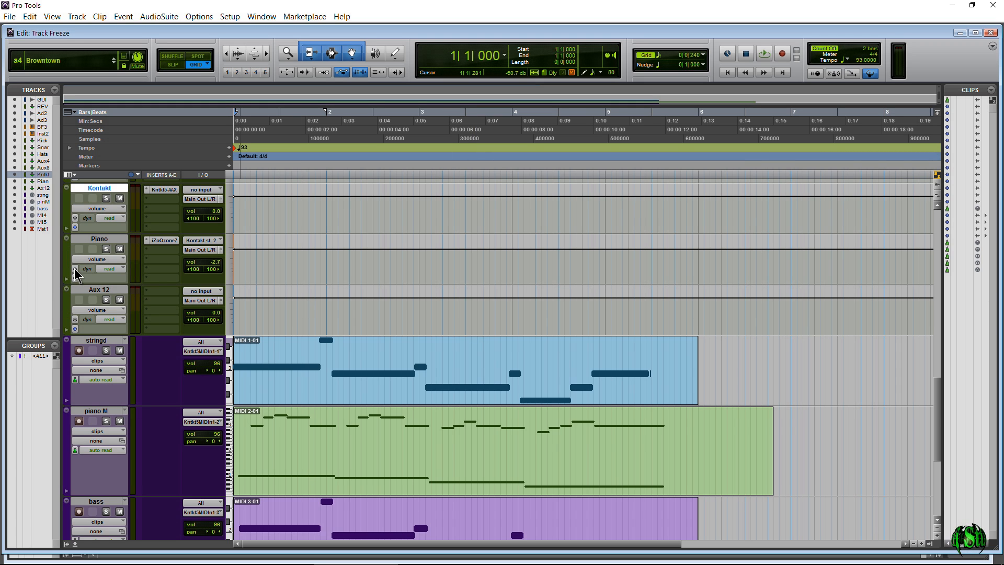
{"action": "mouse_move", "coordinate": [937, 404]}
{"action": "left_mouse_down"}
{"action": "mouse_move", "coordinate": [940, 384]}
{"action": "mouse_move", "coordinate": [942, 395]}
{"action": "left_mouse_up"}
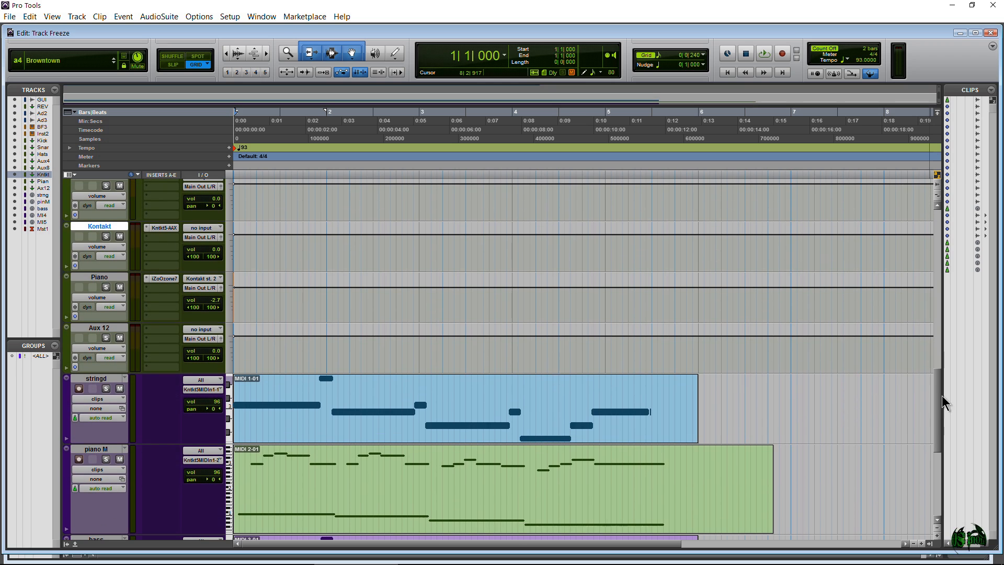
{"action": "left_click", "coordinate": [75, 256]}
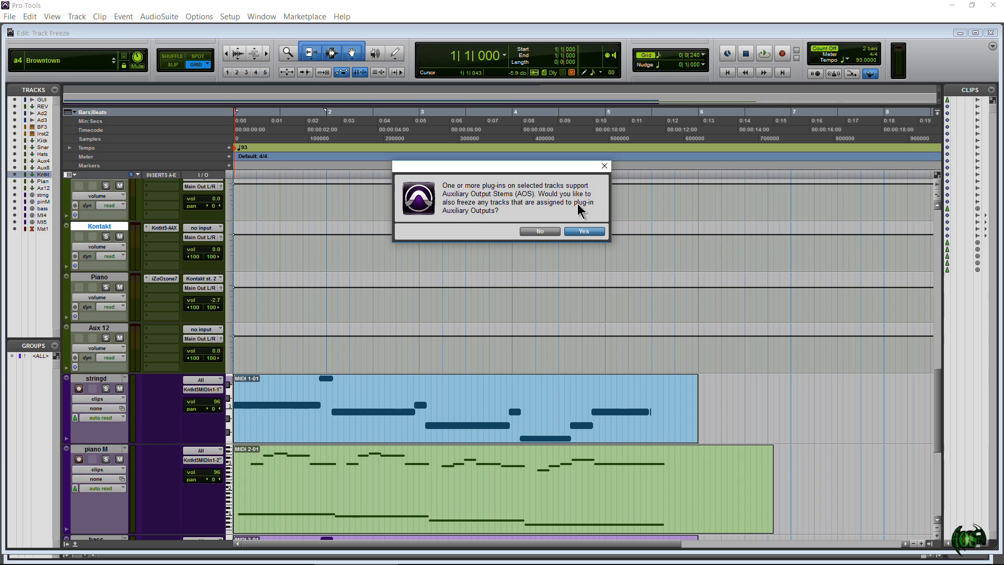
{"action": "left_click", "coordinate": [588, 233]}
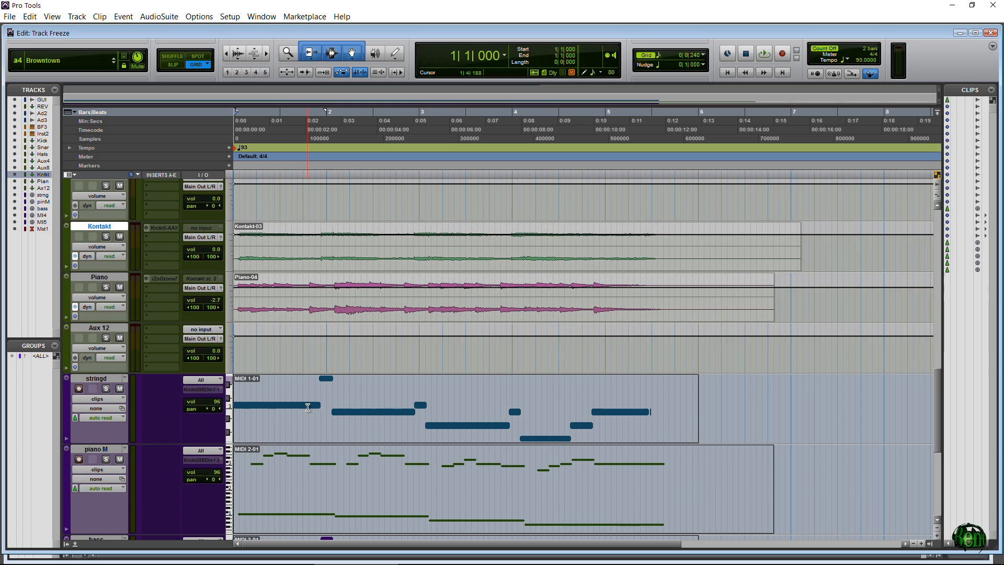
Try to reassign the stringd track's MIDI output from Kontakt to BFD3 MIDI In 1.
{"action": "scroll", "coordinate": [308, 406], "scroll_direction": "down", "scroll_amount": 3}
{"action": "scroll", "coordinate": [301, 429], "scroll_direction": "up", "scroll_amount": 1}
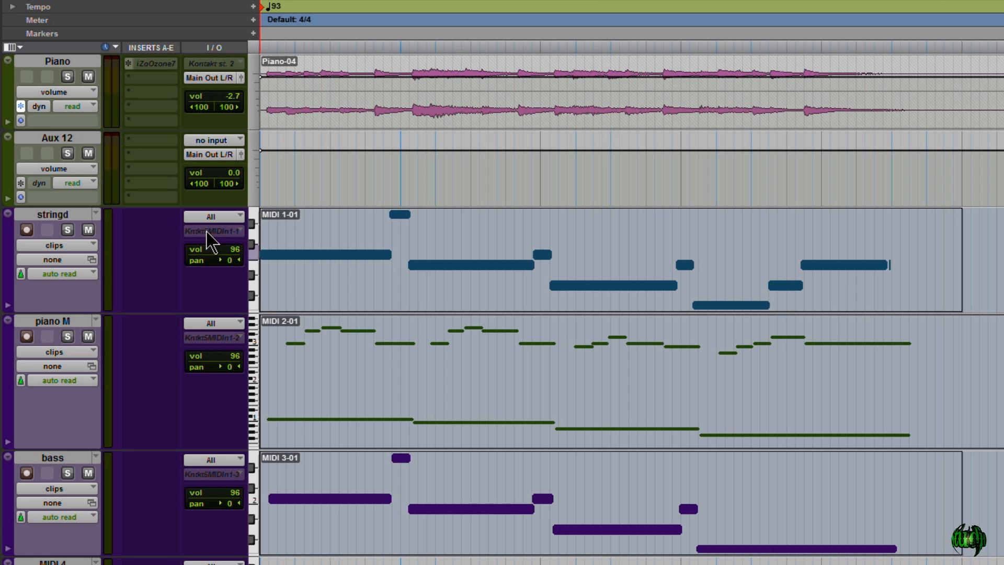
{"action": "left_click", "coordinate": [199, 297]}
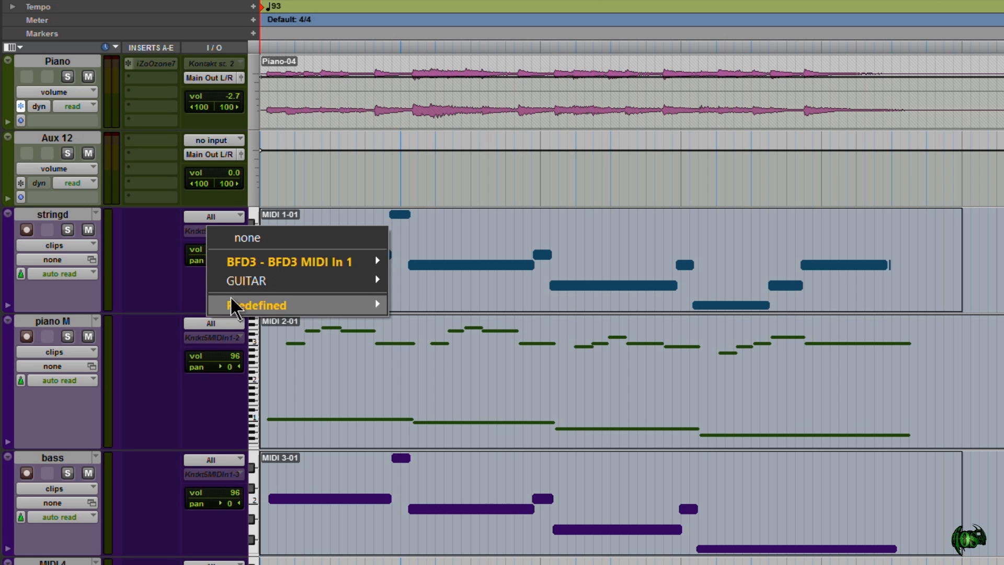
{"action": "left_click", "coordinate": [149, 283]}
{"action": "left_click", "coordinate": [226, 233]}
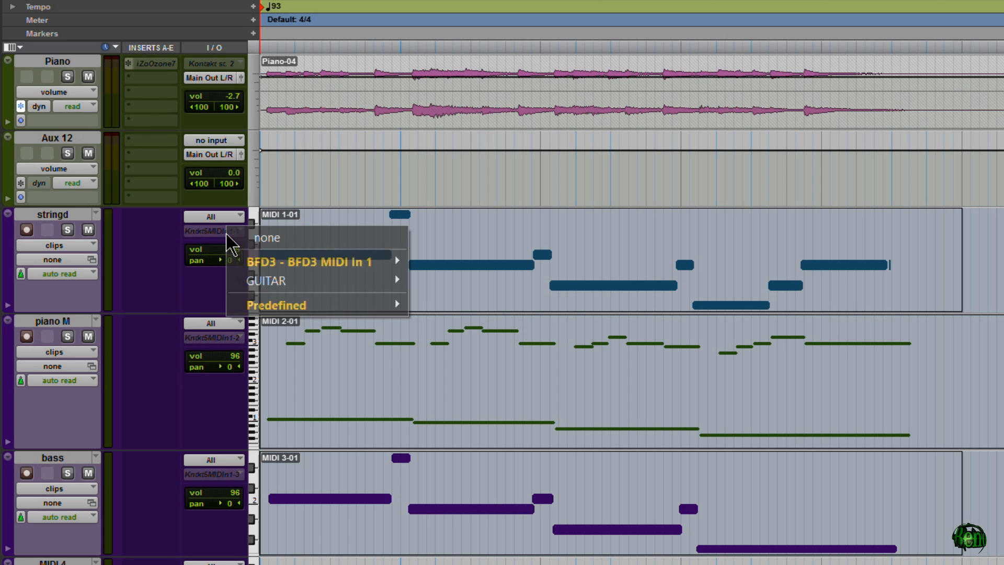
{"action": "mouse_move", "coordinate": [366, 262]}
{"action": "left_click", "coordinate": [429, 285]}
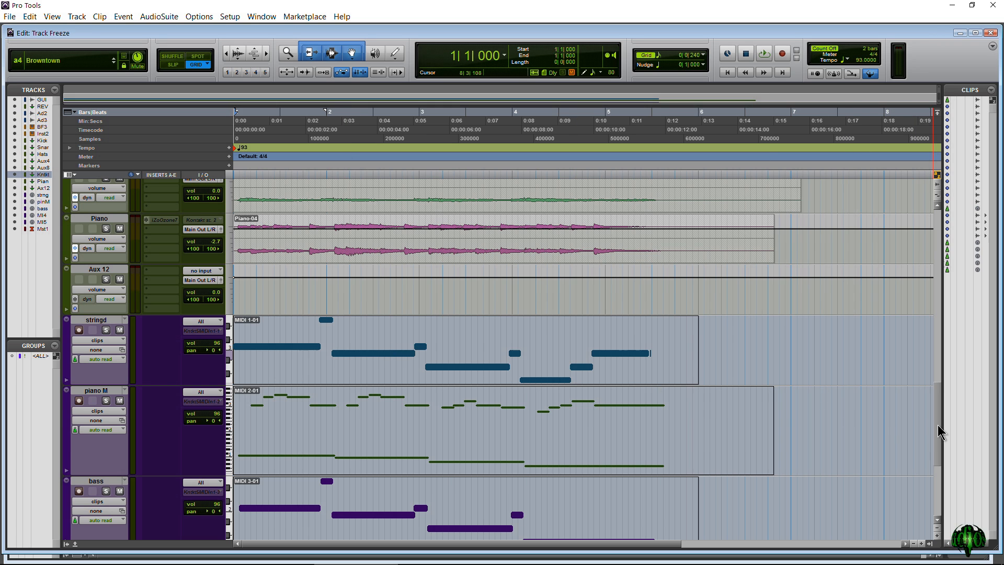
Try to assign Bus 7-8 (Stereo) as the frozen Kontakt track's input, and check the frozen Ozone 7 plug-in on Piano.
{"action": "mouse_move", "coordinate": [937, 425]}
{"action": "left_mouse_down"}
{"action": "mouse_move", "coordinate": [937, 394]}
{"action": "mouse_move", "coordinate": [943, 412]}
{"action": "left_mouse_up"}
{"action": "left_click", "coordinate": [199, 224]}
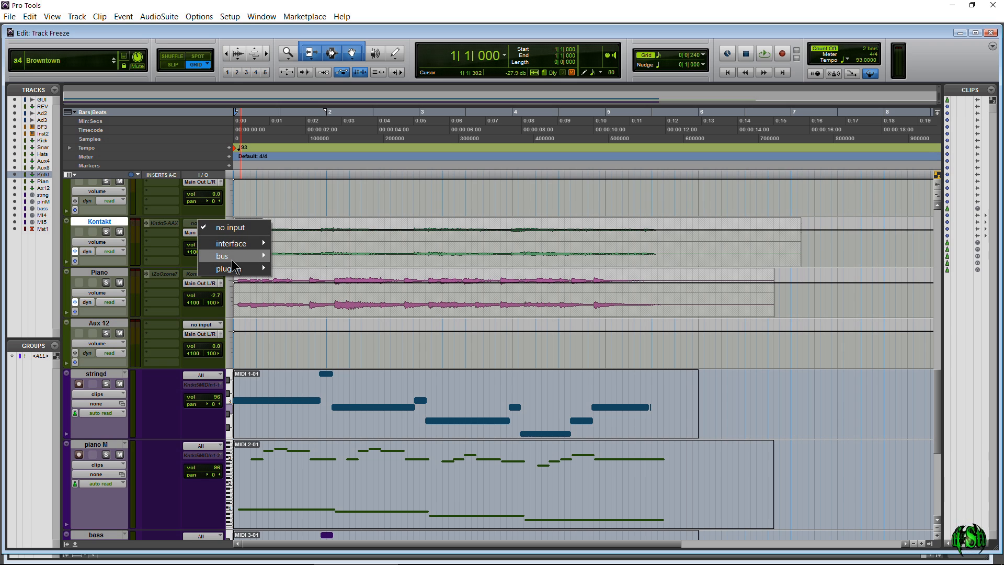
{"action": "mouse_move", "coordinate": [233, 259]}
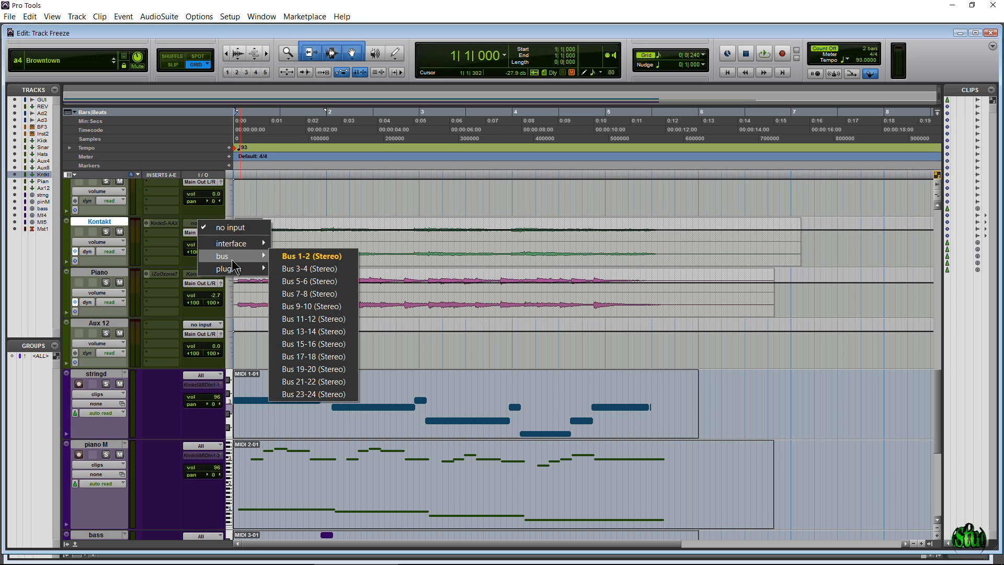
{"action": "left_click", "coordinate": [323, 293]}
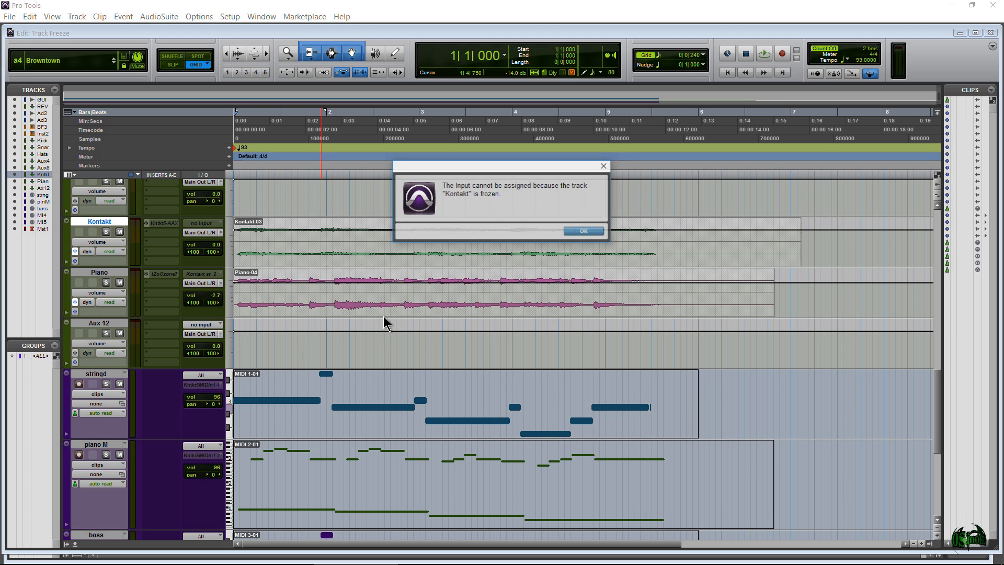
{"action": "left_click", "coordinate": [584, 232]}
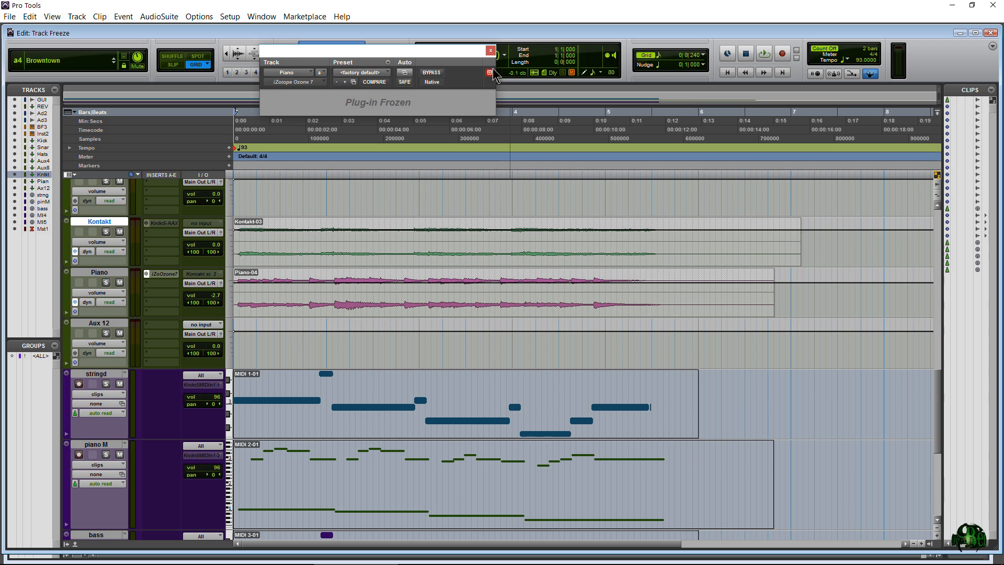
{"action": "left_click", "coordinate": [490, 50]}
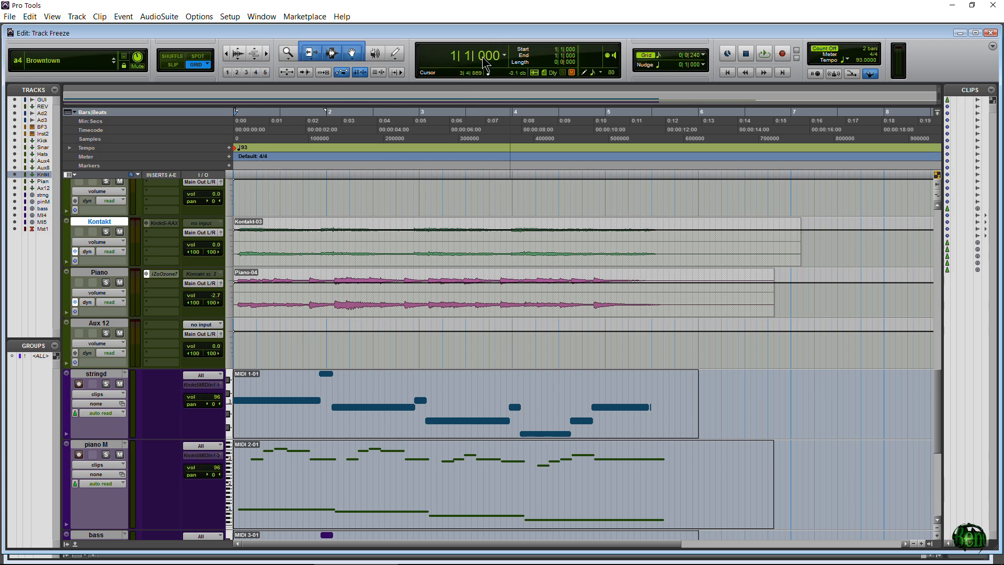
Play the session from the start, soloing the frozen Kontakt track first and the frozen Piano track second.
{"action": "key", "text": "space"}
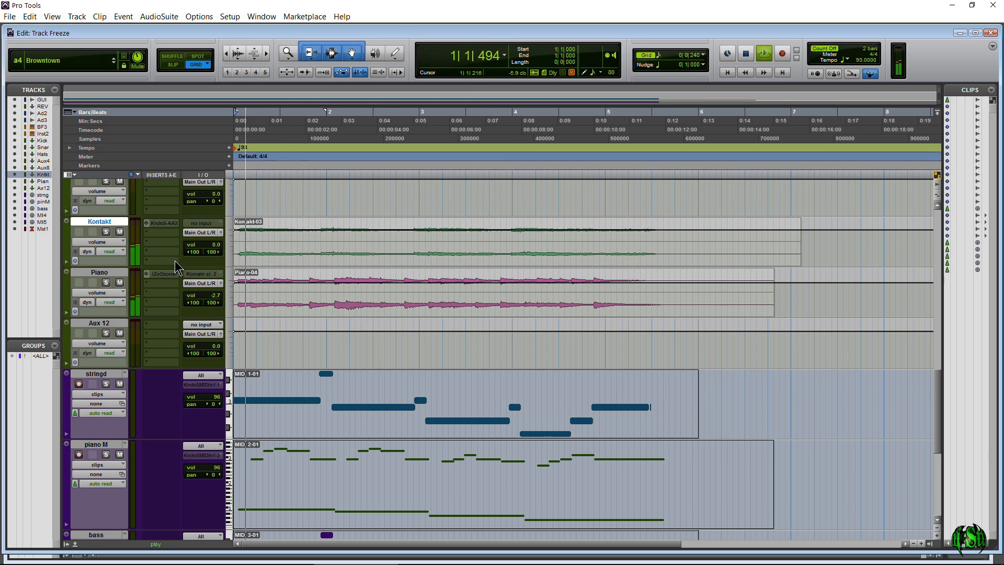
{"action": "left_click", "coordinate": [106, 231]}
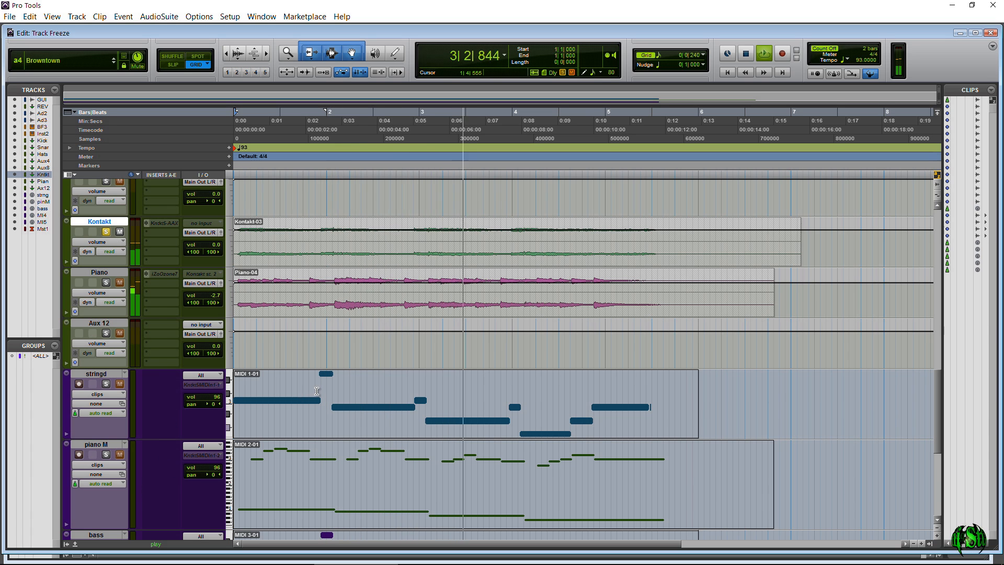
{"action": "left_click", "coordinate": [106, 283]}
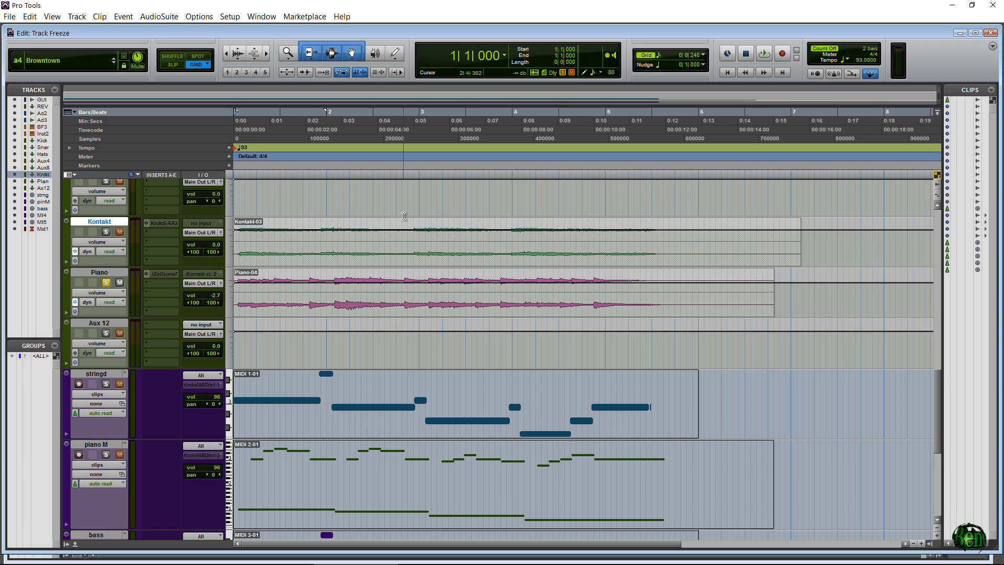
Switch to the Mix window and turn on HEAT for the session.
{"action": "key", "text": "ctrl+equal"}
{"action": "left_click", "coordinate": [954, 67]}
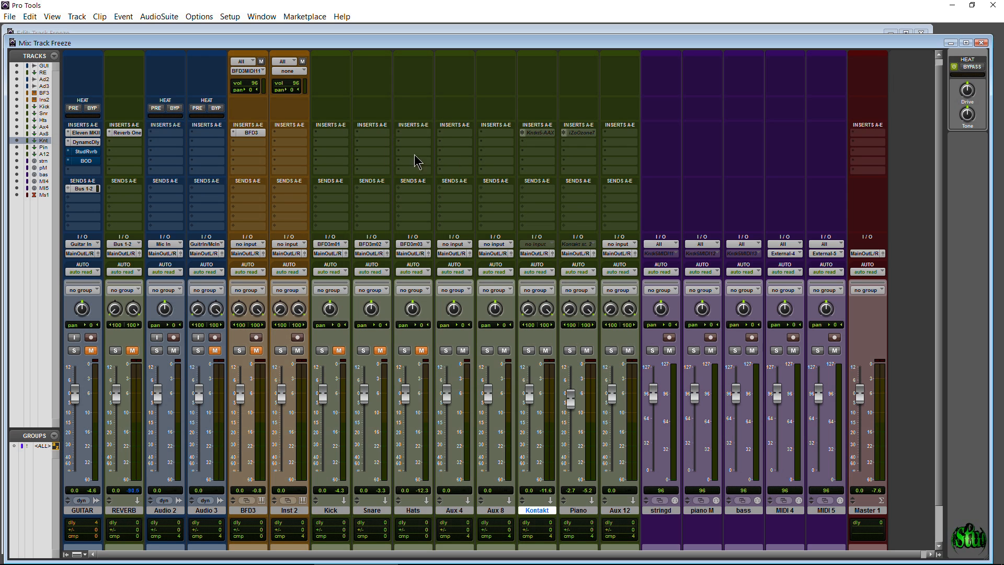
Check the HEAT pre-insert switch on the GUITAR track and return to the Edit window.
{"action": "left_click", "coordinate": [73, 109]}
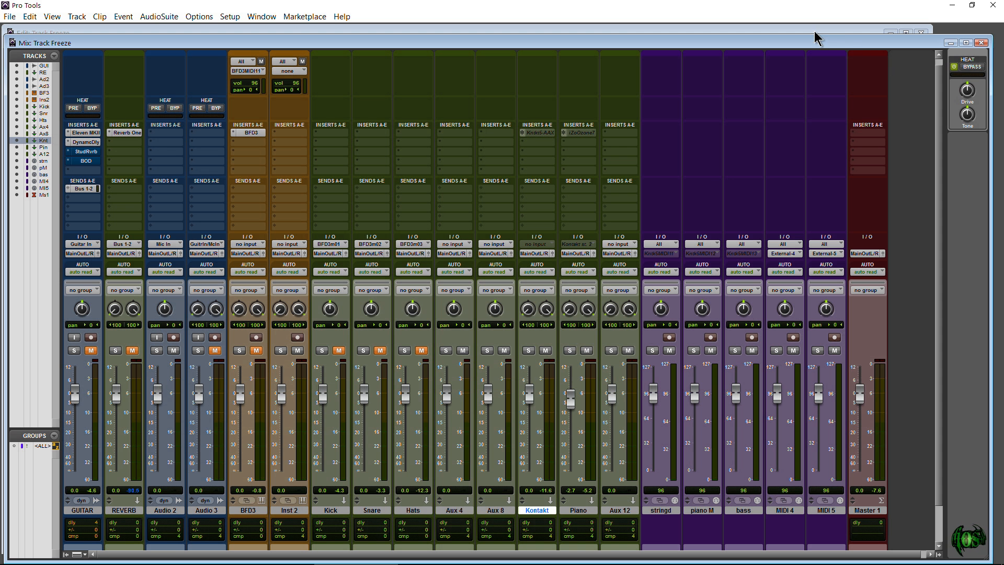
{"action": "left_click", "coordinate": [815, 30]}
{"action": "left_click_drag", "start_coordinate": [931, 287], "coordinate": [996, 296]}
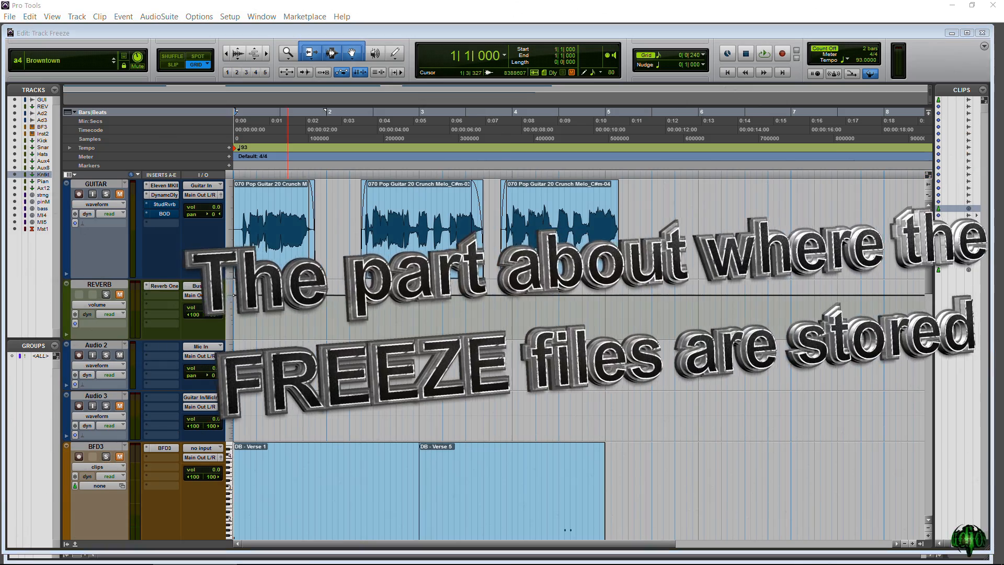
Switch to File Explorer and open the Track Freeze session's Rendered Files folder on the Recording (R:) drive.
{"action": "left_click_drag", "start_coordinate": [0, 96], "coordinate": [571, 87]}
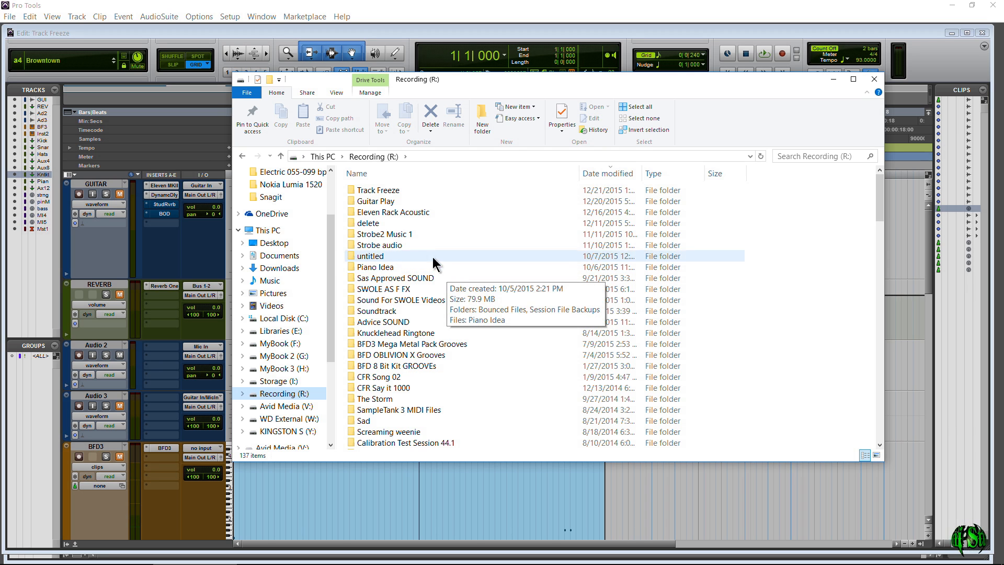
{"action": "double_click", "coordinate": [385, 191]}
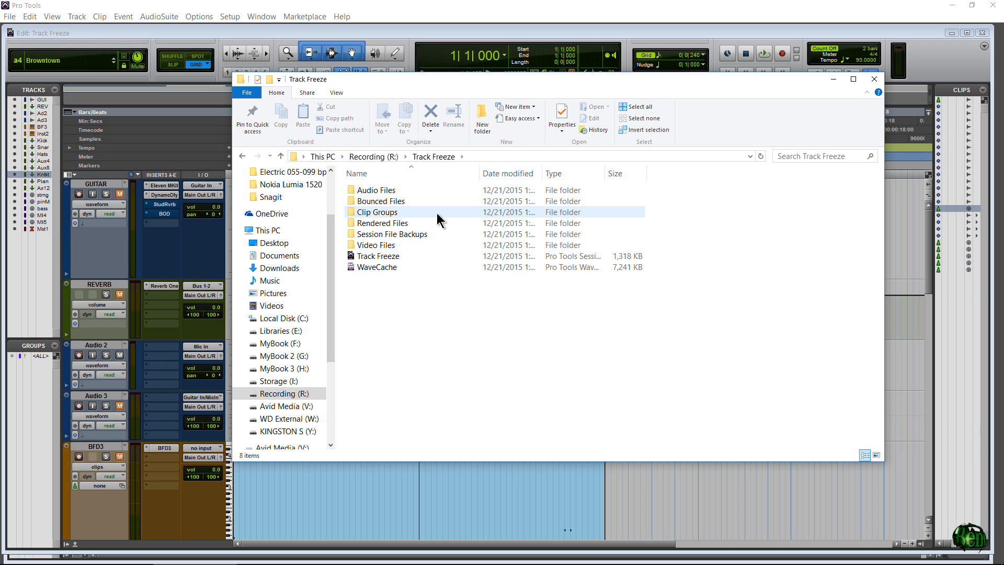
{"action": "left_click", "coordinate": [377, 225]}
{"action": "double_click", "coordinate": [394, 228]}
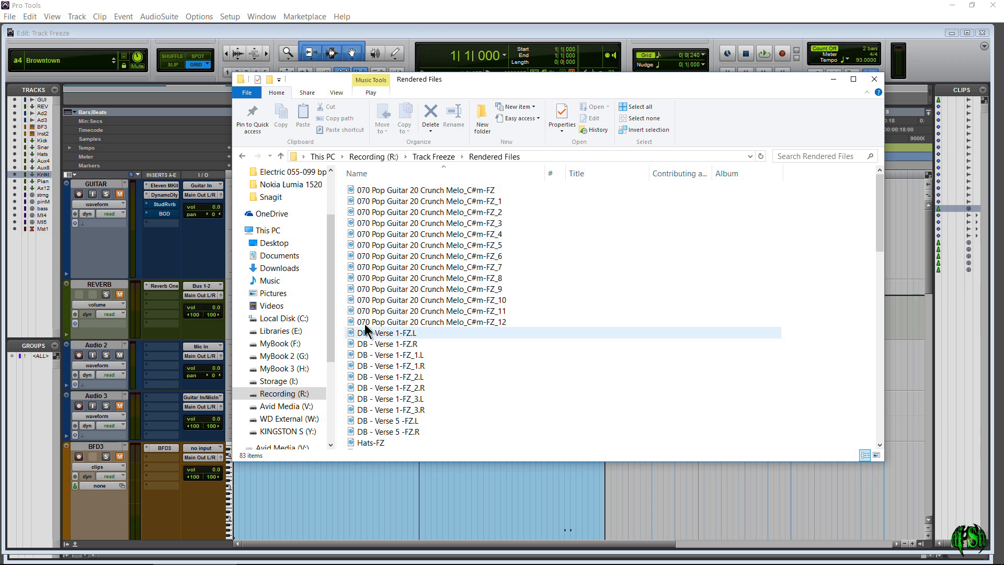
Look through the -FZ freeze files, checking the Kontakt-FZ_1 left and right files.
{"action": "left_click", "coordinate": [364, 289]}
{"action": "scroll", "coordinate": [364, 293], "scroll_direction": "down", "scroll_amount": 3}
{"action": "scroll", "coordinate": [365, 295], "scroll_direction": "down", "scroll_amount": 7}
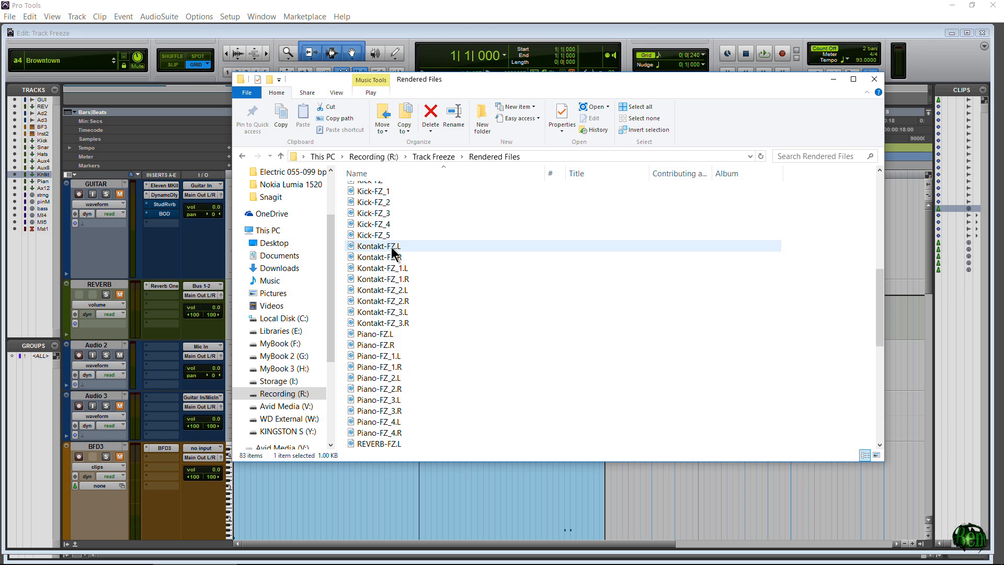
{"action": "left_click", "coordinate": [393, 268]}
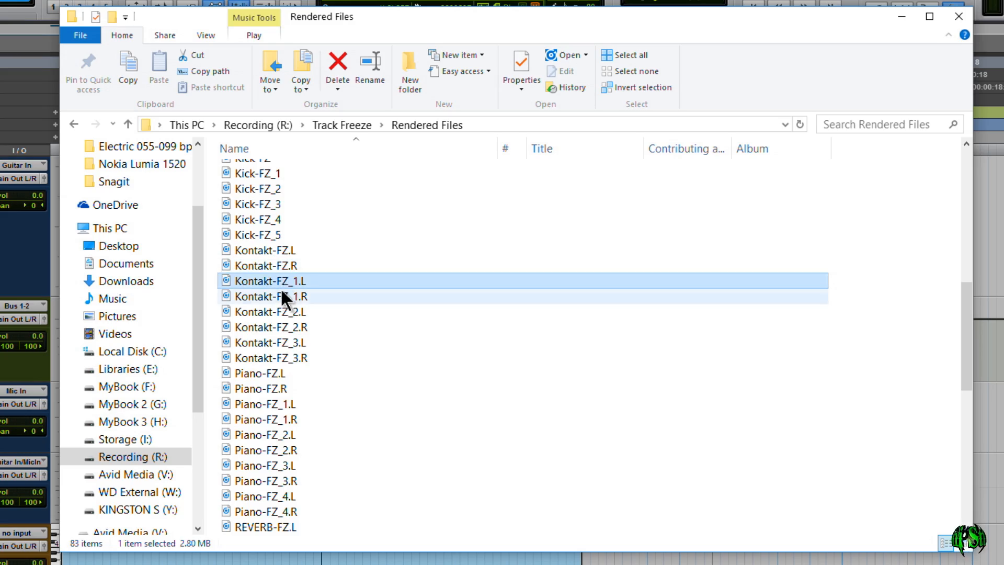
{"action": "left_click", "coordinate": [280, 296]}
{"action": "scroll", "coordinate": [247, 404], "scroll_direction": "down", "scroll_amount": 10}
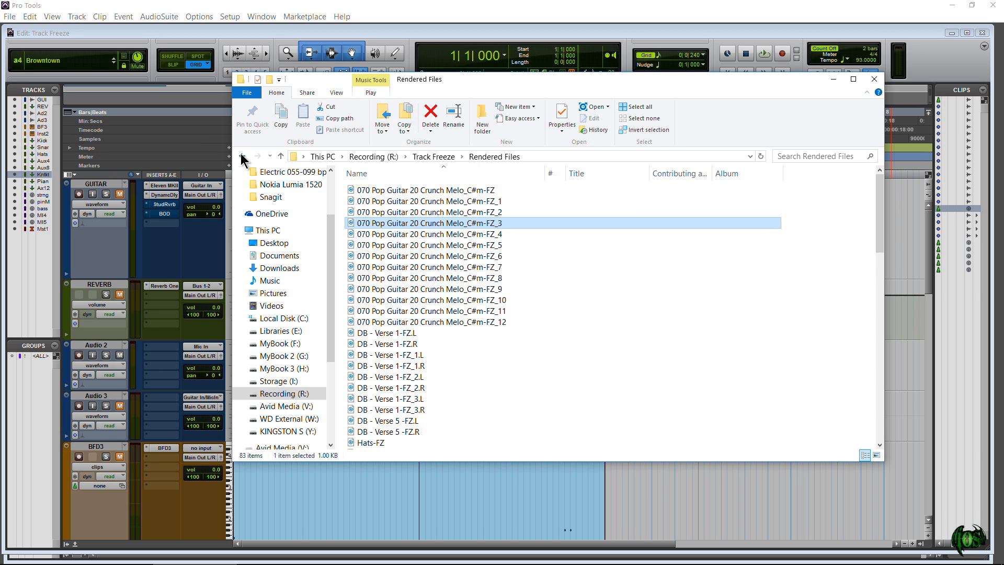
Open the session's Audio Files folder, widen the Name column and examine the DB - Verse 1-cm files.
{"action": "left_click", "coordinate": [242, 157]}
{"action": "double_click", "coordinate": [391, 191]}
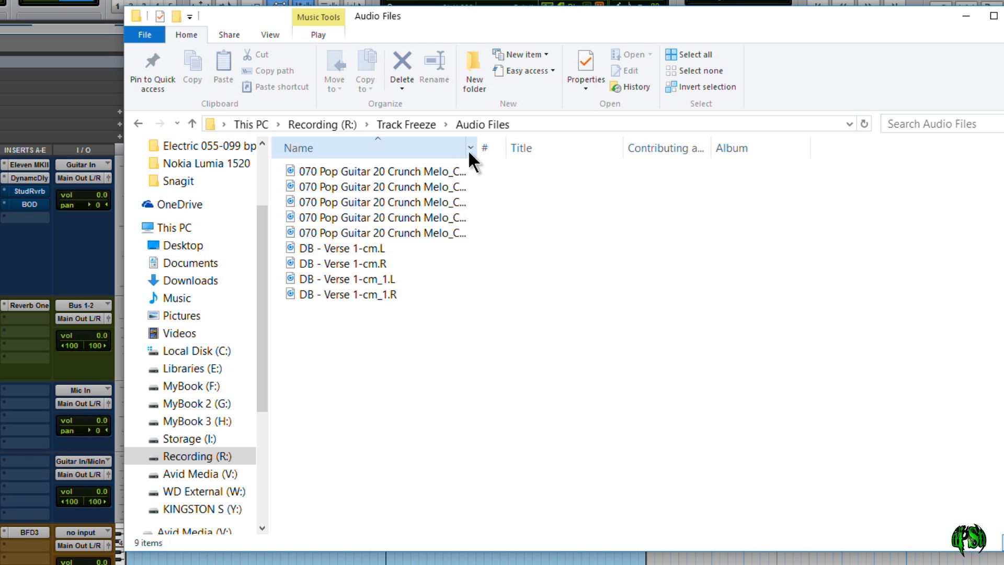
{"action": "left_click_drag", "start_coordinate": [484, 147], "coordinate": [639, 149]}
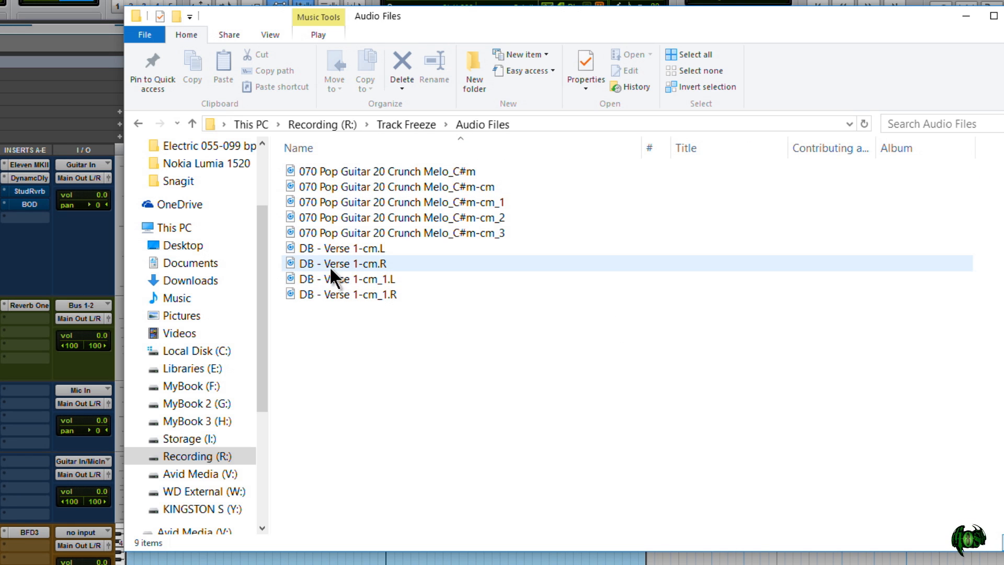
{"action": "left_click", "coordinate": [317, 249]}
{"action": "left_click", "coordinate": [366, 263]}
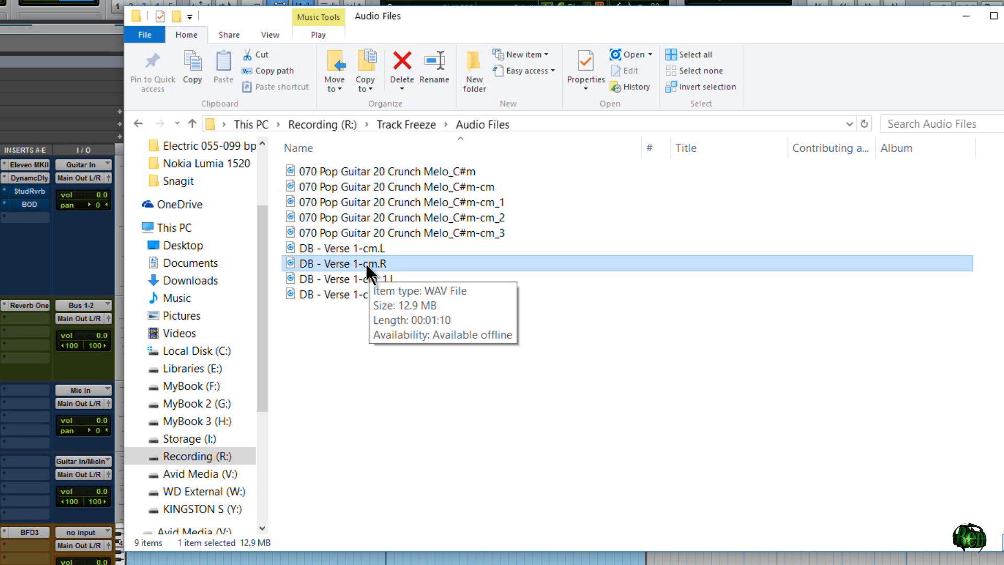
{"action": "left_click", "coordinate": [360, 277]}
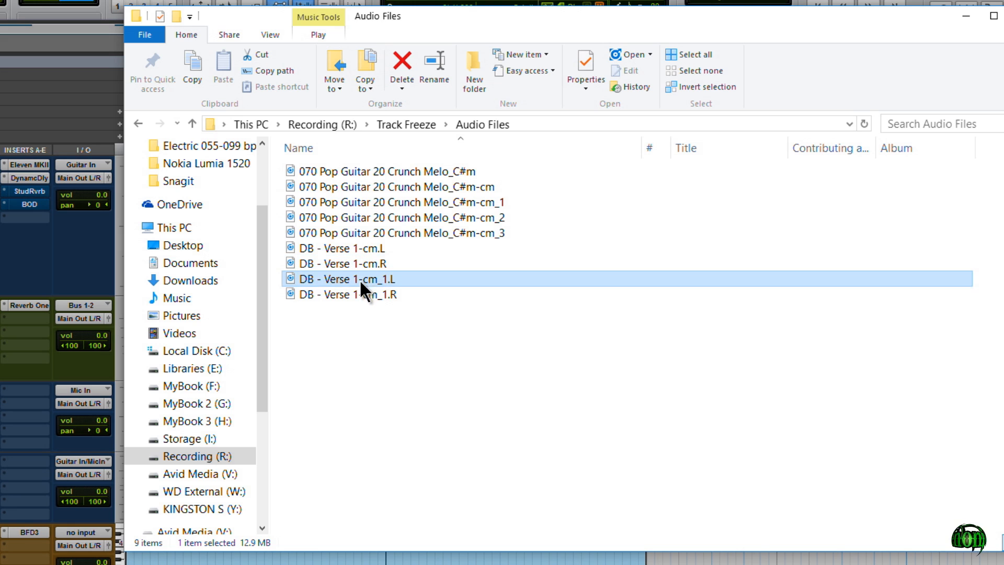
Return to the Rendered Files folder and open Kick-FZ_2 in Groove Music, closing the player again.
{"action": "left_click", "coordinate": [382, 128]}
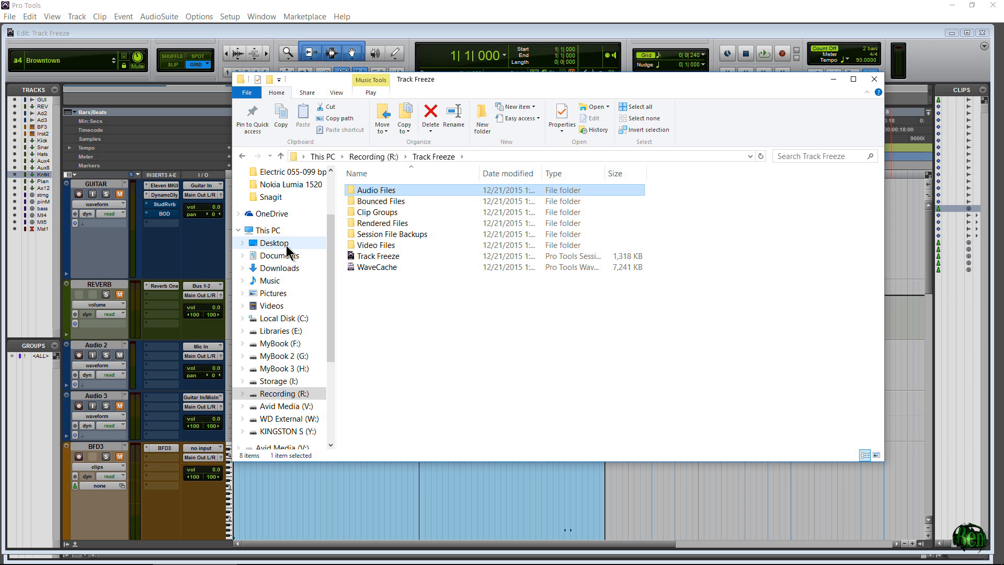
{"action": "double_click", "coordinate": [381, 223]}
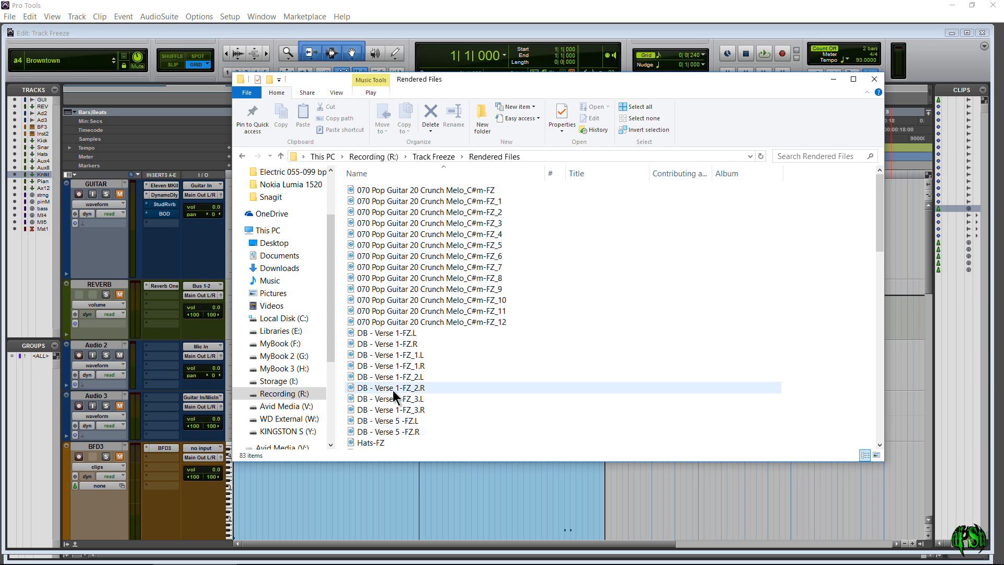
{"action": "scroll", "coordinate": [393, 387], "scroll_direction": "down", "scroll_amount": 5}
{"action": "left_click", "coordinate": [377, 367]}
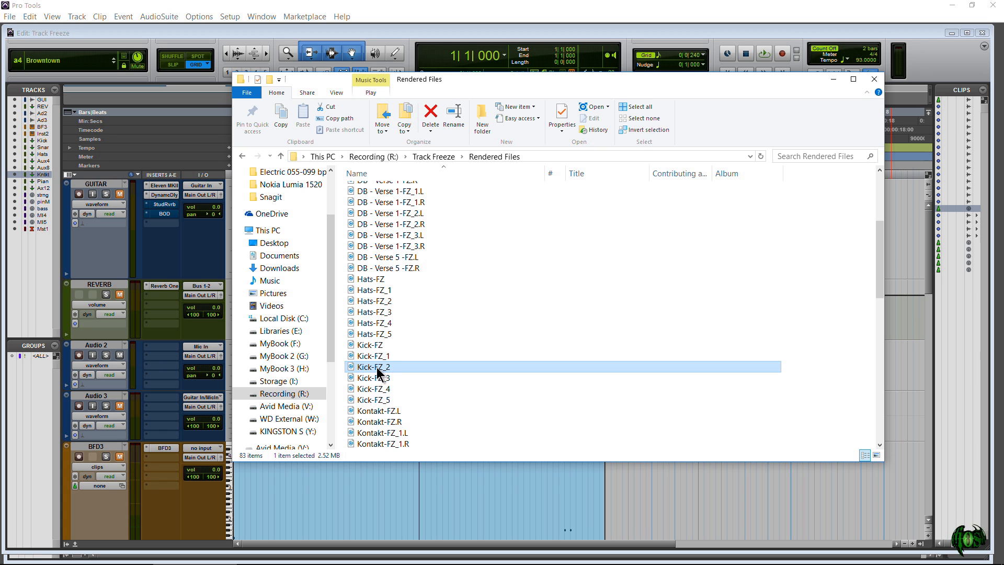
{"action": "double_click", "coordinate": [460, 366]}
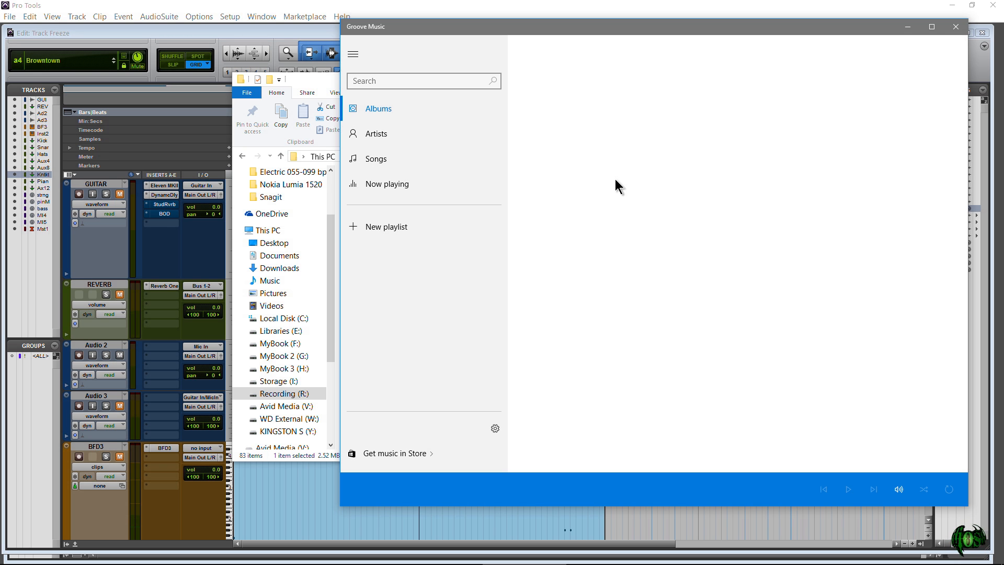
{"action": "left_click", "coordinate": [956, 28]}
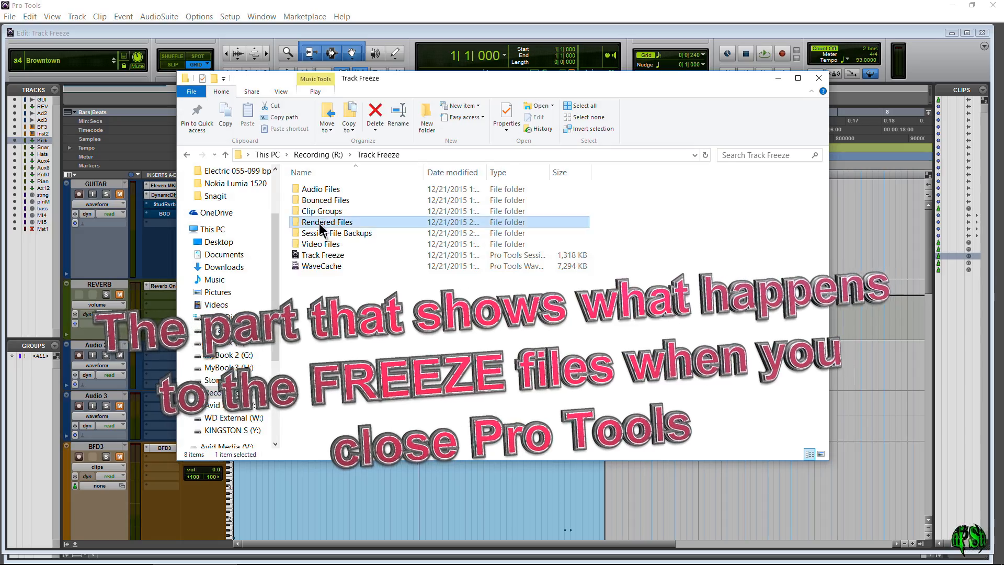
Check how many freeze files the Rendered Files folder holds and close File Explorer.
{"action": "double_click", "coordinate": [324, 222]}
{"action": "scroll", "coordinate": [406, 304], "scroll_direction": "down", "scroll_amount": 17}
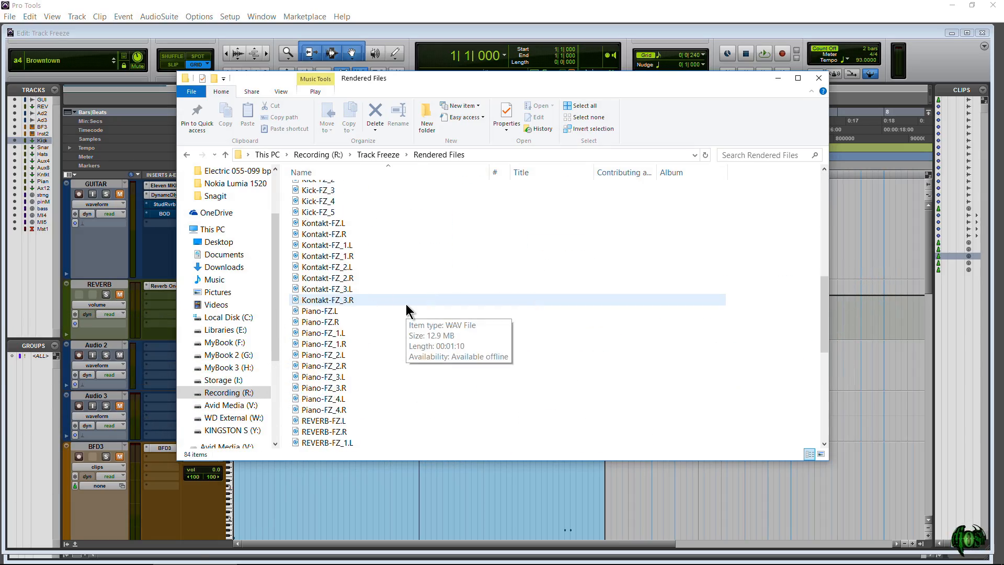
{"action": "scroll", "coordinate": [407, 305], "scroll_direction": "up", "scroll_amount": 17}
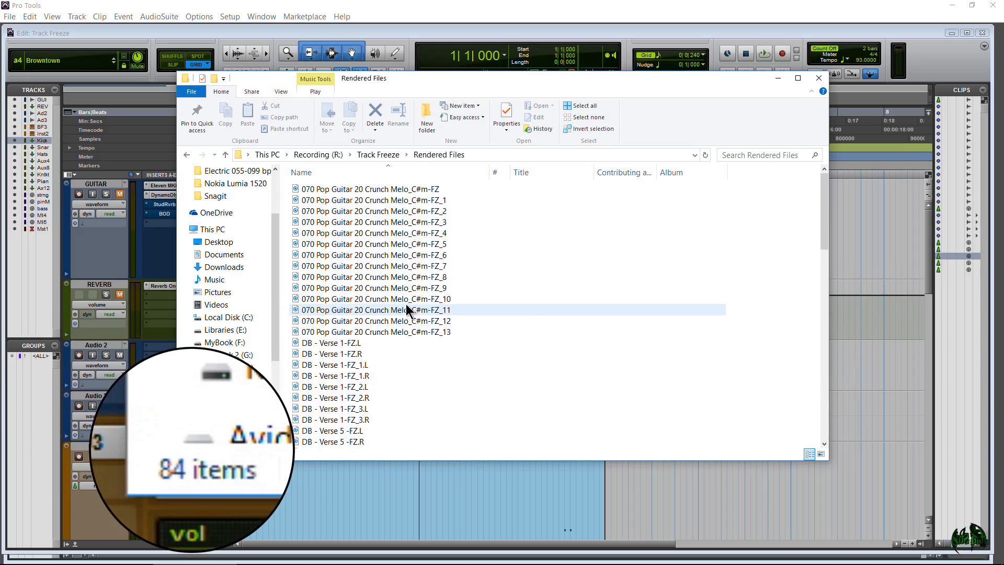
{"action": "left_click", "coordinate": [819, 78]}
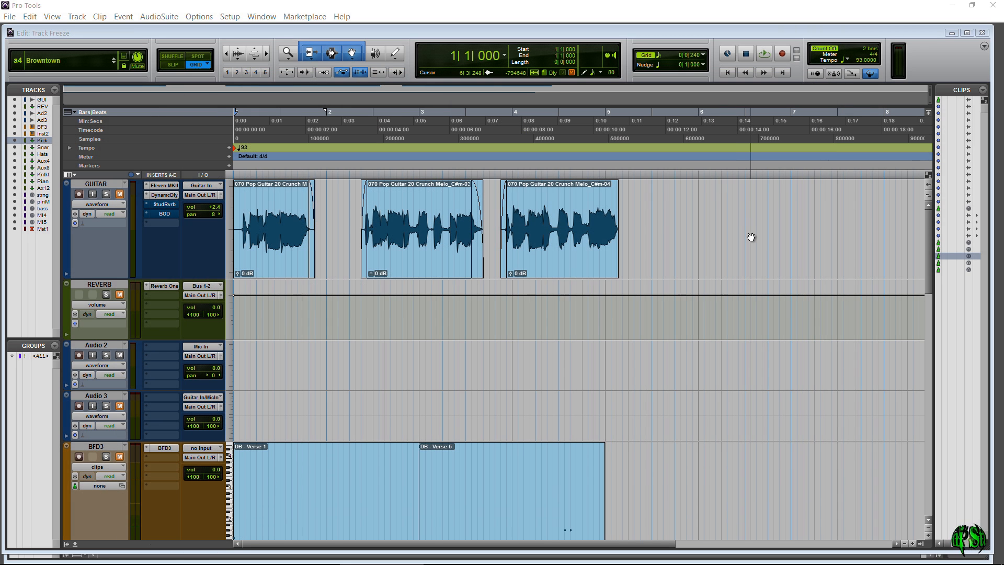
Quit Pro Tools, saving the changes to the Track Freeze session.
{"action": "mouse_move", "coordinate": [925, 223]}
{"action": "left_mouse_down"}
{"action": "mouse_move", "coordinate": [933, 403]}
{"action": "mouse_move", "coordinate": [920, 475]}
{"action": "mouse_move", "coordinate": [934, 272]}
{"action": "mouse_move", "coordinate": [922, 205]}
{"action": "left_mouse_up"}
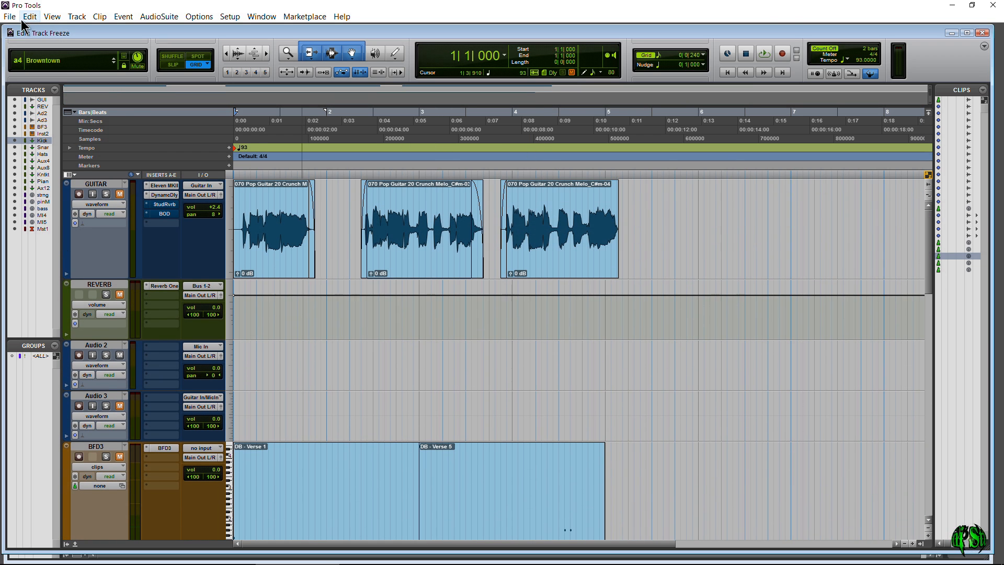
{"action": "left_click", "coordinate": [1000, 6]}
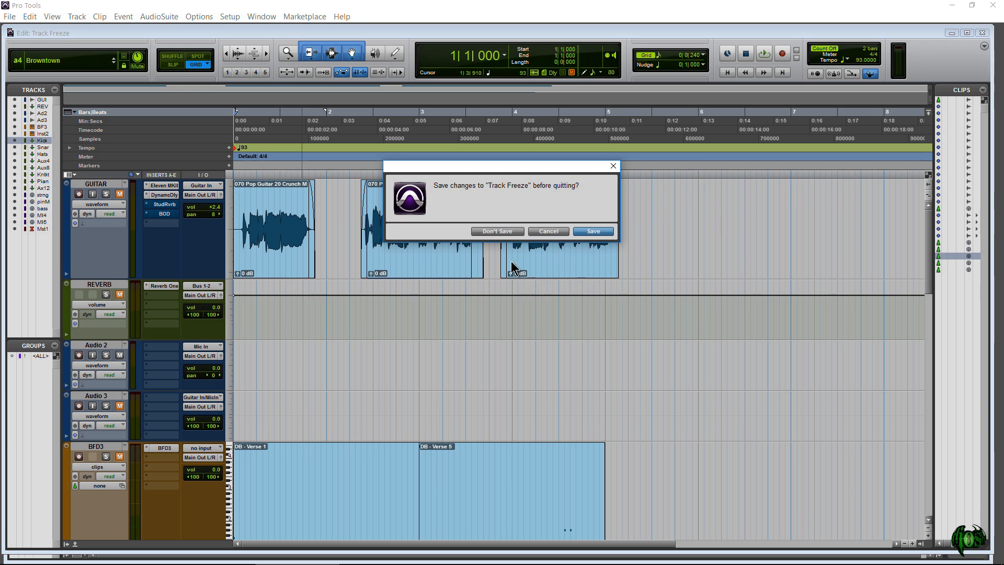
{"action": "left_click", "coordinate": [603, 233]}
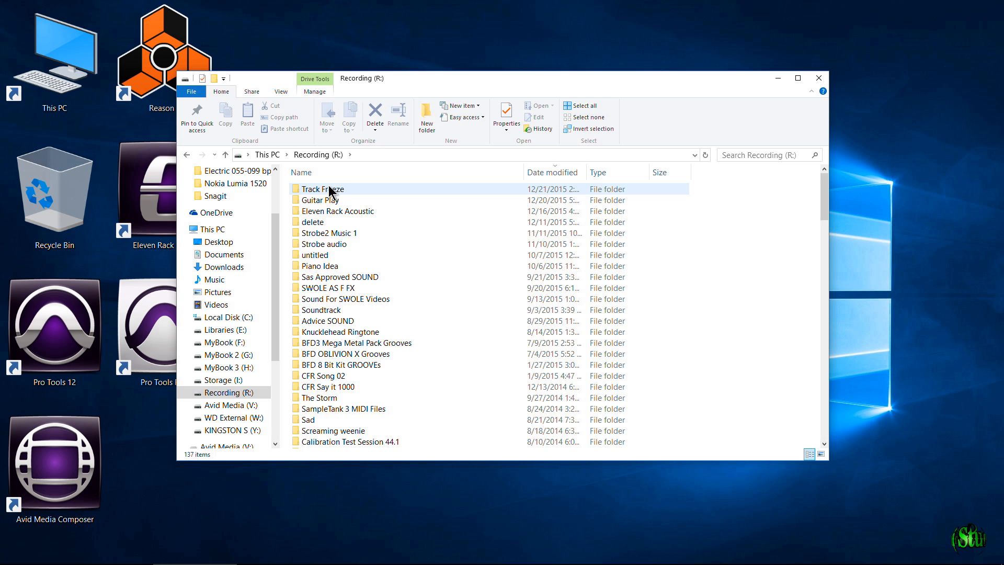
Open the Track Freeze session's Rendered Files folder and check which freeze files remain after quitting Pro Tools.
{"action": "double_click", "coordinate": [331, 193]}
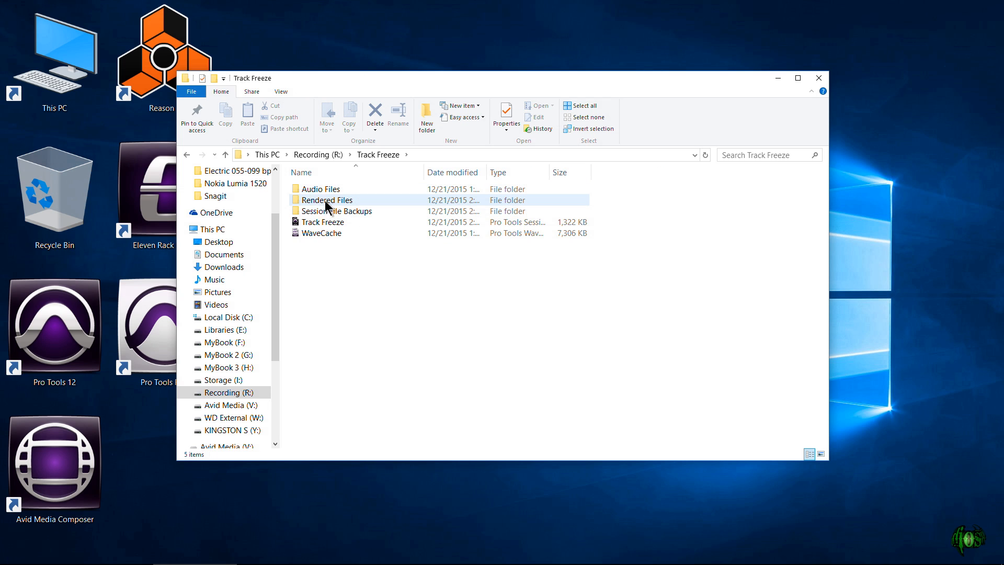
{"action": "double_click", "coordinate": [338, 200]}
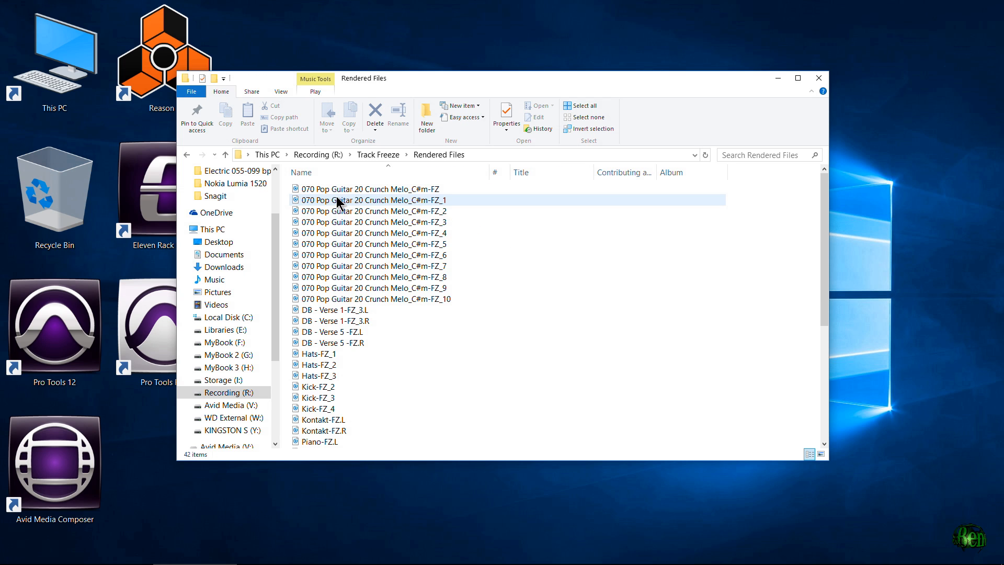
{"action": "scroll", "coordinate": [523, 337], "scroll_direction": "down", "scroll_amount": 1}
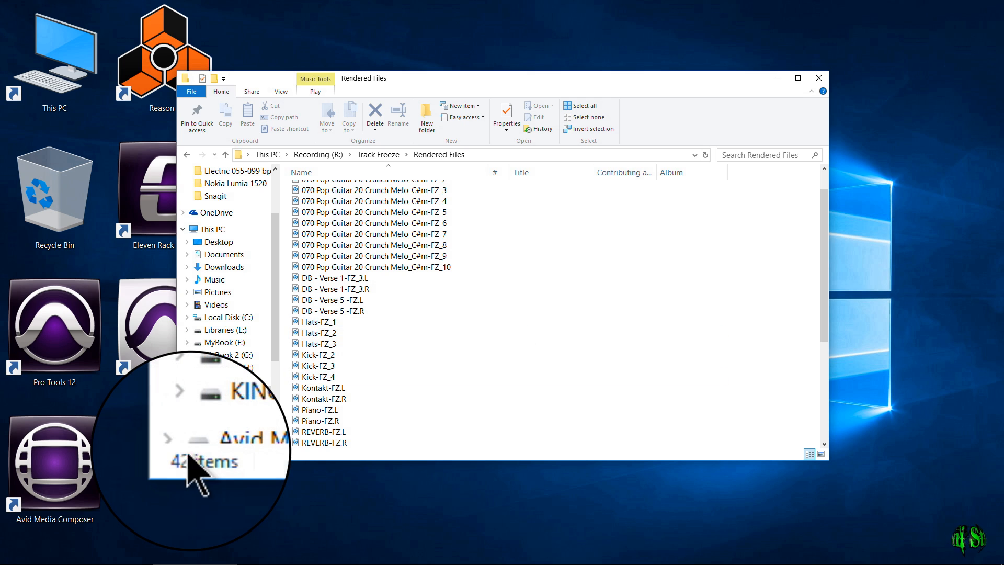
{"action": "scroll", "coordinate": [441, 381], "scroll_direction": "down", "scroll_amount": 5}
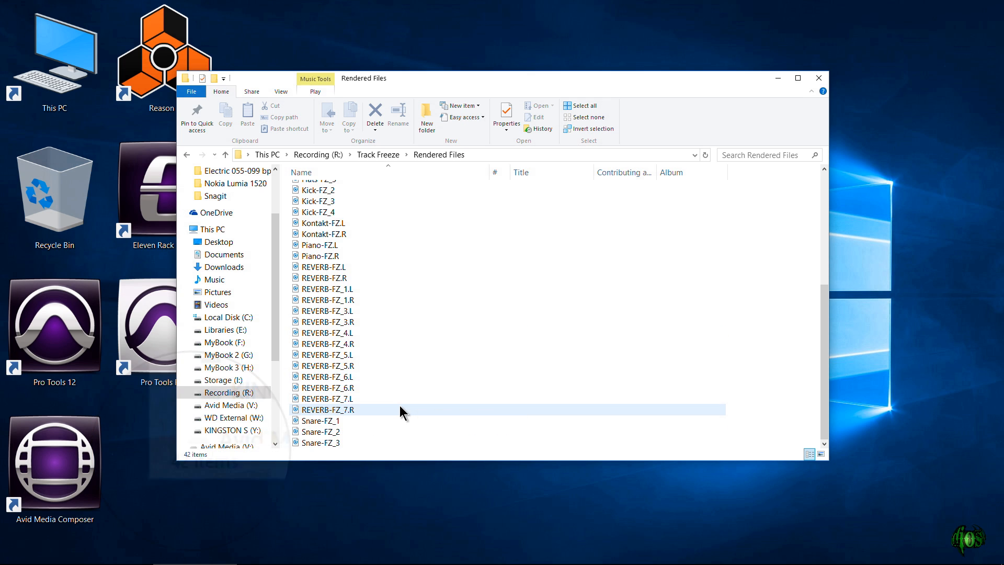
{"action": "scroll", "coordinate": [400, 411], "scroll_direction": "up", "scroll_amount": 7}
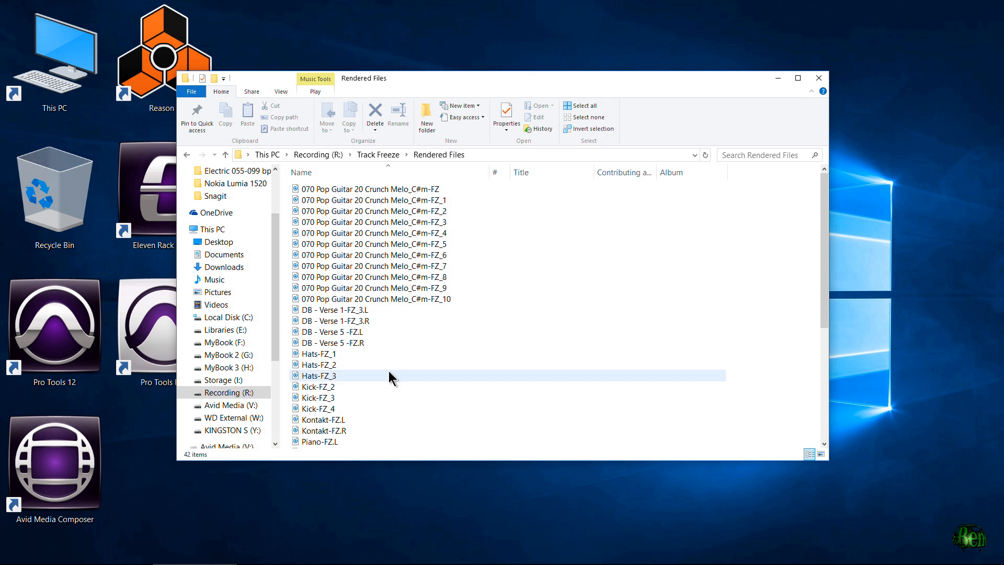
Compare the file sizes of the individual 070 Pop Guitar 20 Crunch Melo_C#m-FZ freeze files.
{"action": "left_click_drag", "start_coordinate": [578, 198], "coordinate": [335, 433]}
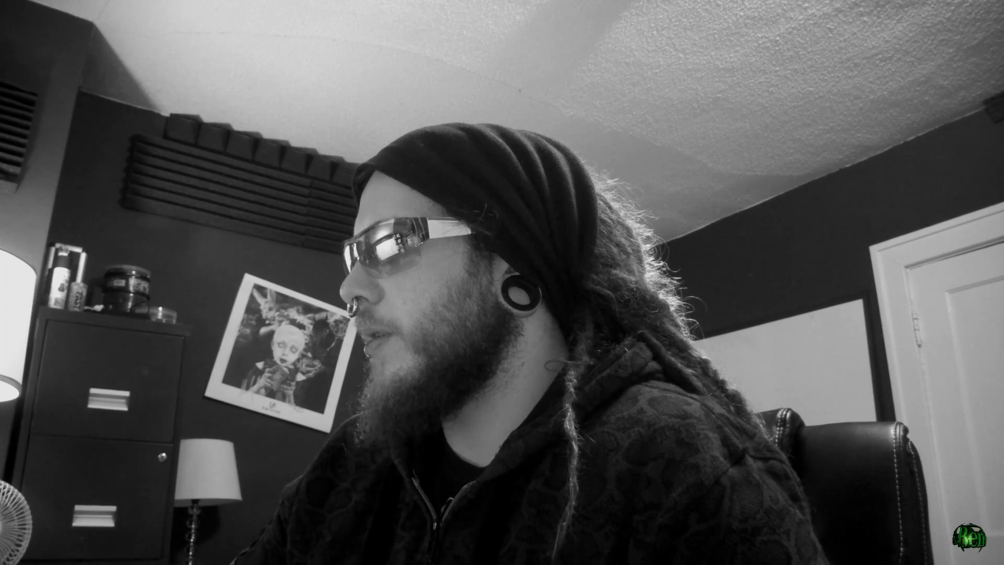
{"action": "left_click", "coordinate": [477, 332]}
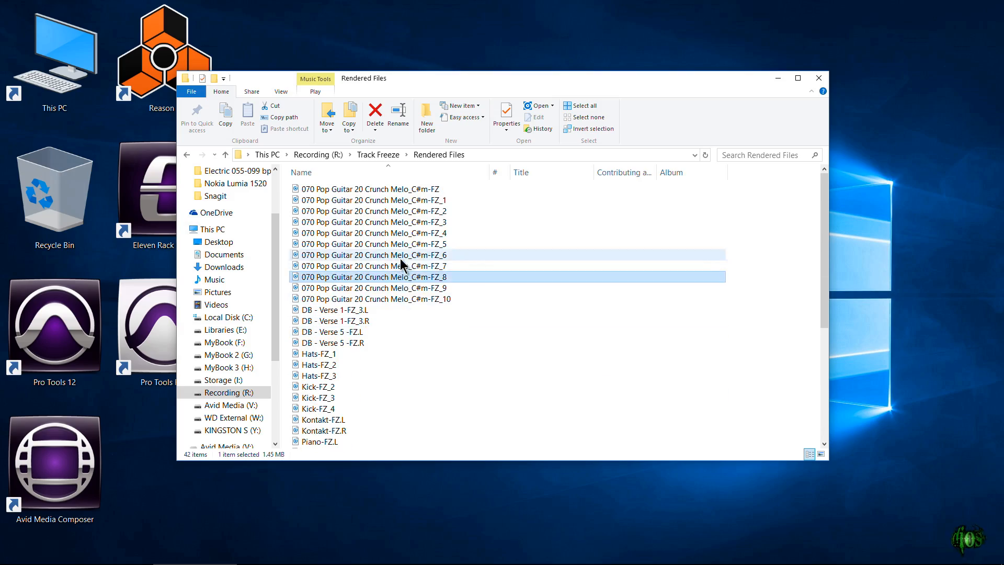
{"action": "left_click", "coordinate": [401, 233]}
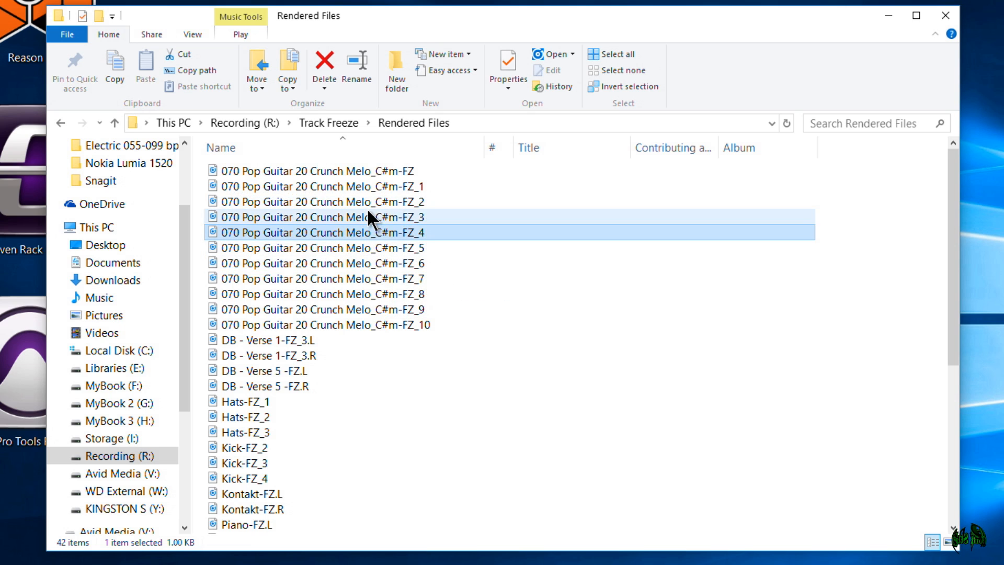
{"action": "left_click", "coordinate": [370, 187]}
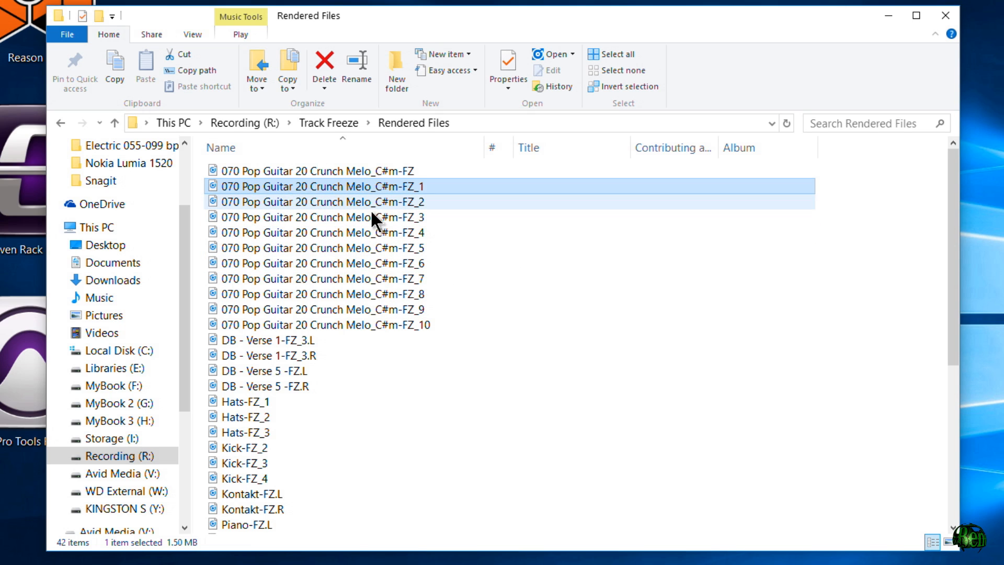
{"action": "left_click", "coordinate": [375, 165]}
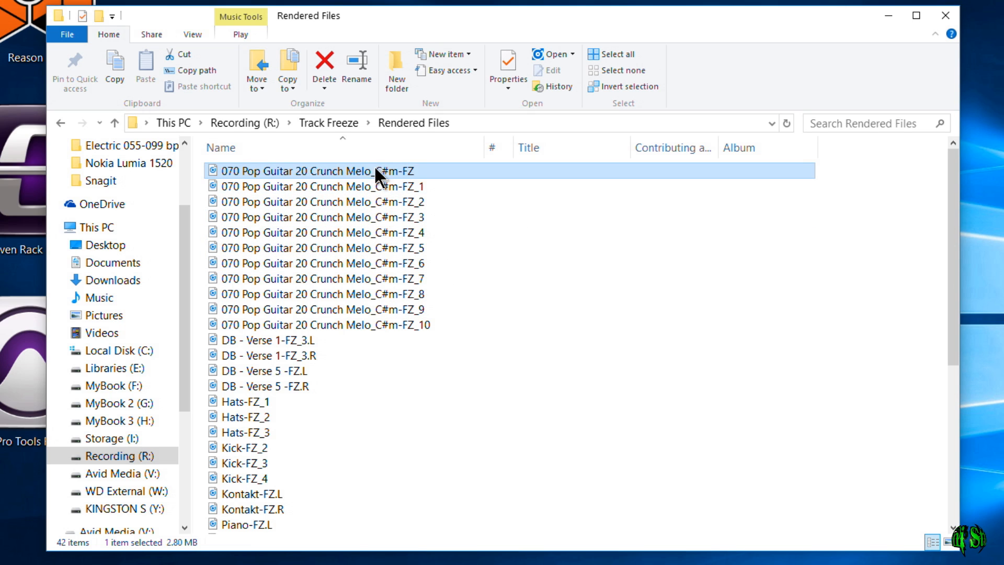
{"action": "left_click", "coordinate": [374, 186]}
{"action": "left_click", "coordinate": [380, 201]}
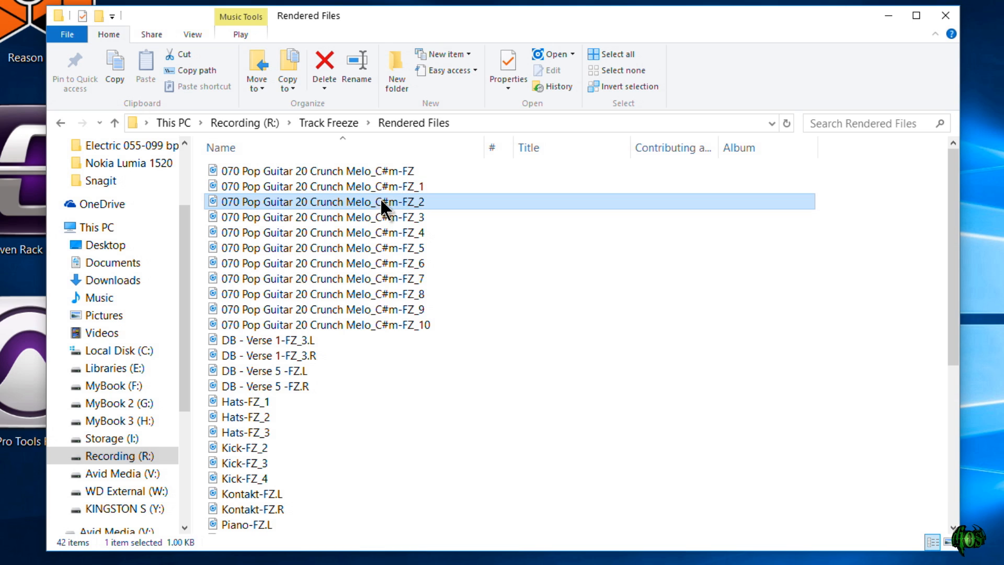
{"action": "left_click", "coordinate": [313, 230]}
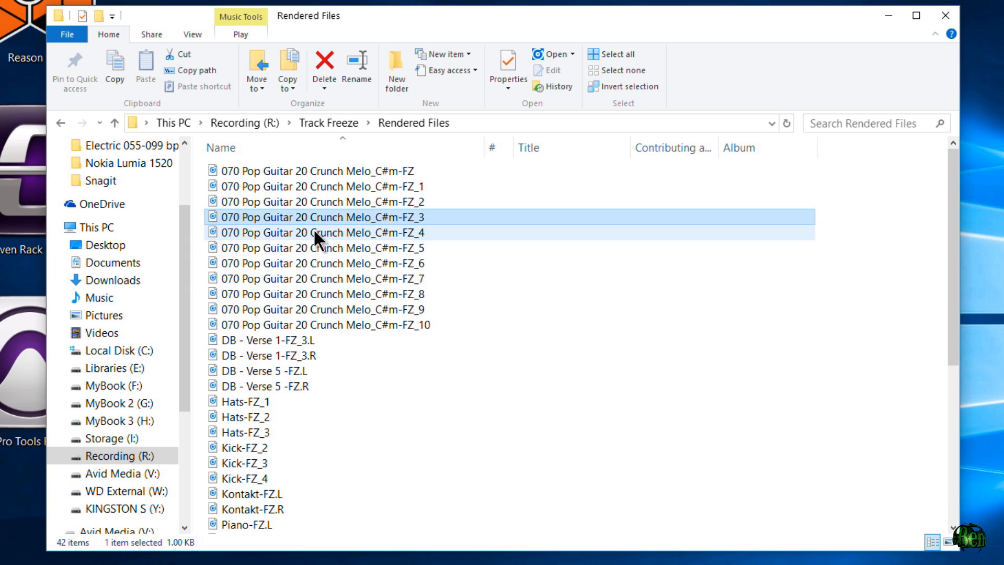
Compare the file sizes of the remaining guitar, REVERB and Kick freeze files in the Rendered Files folder.
{"action": "left_click", "coordinate": [318, 247]}
{"action": "left_click", "coordinate": [333, 295]}
{"action": "scroll", "coordinate": [366, 294], "scroll_direction": "down", "scroll_amount": 1}
{"action": "scroll", "coordinate": [408, 296], "scroll_direction": "down", "scroll_amount": 5}
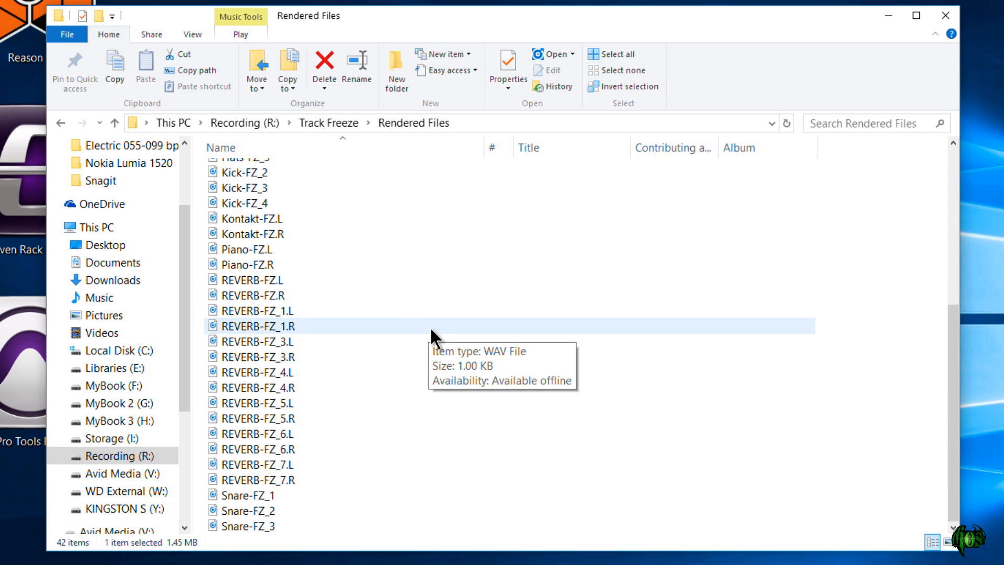
{"action": "left_click", "coordinate": [270, 466]}
{"action": "left_click", "coordinate": [264, 434]}
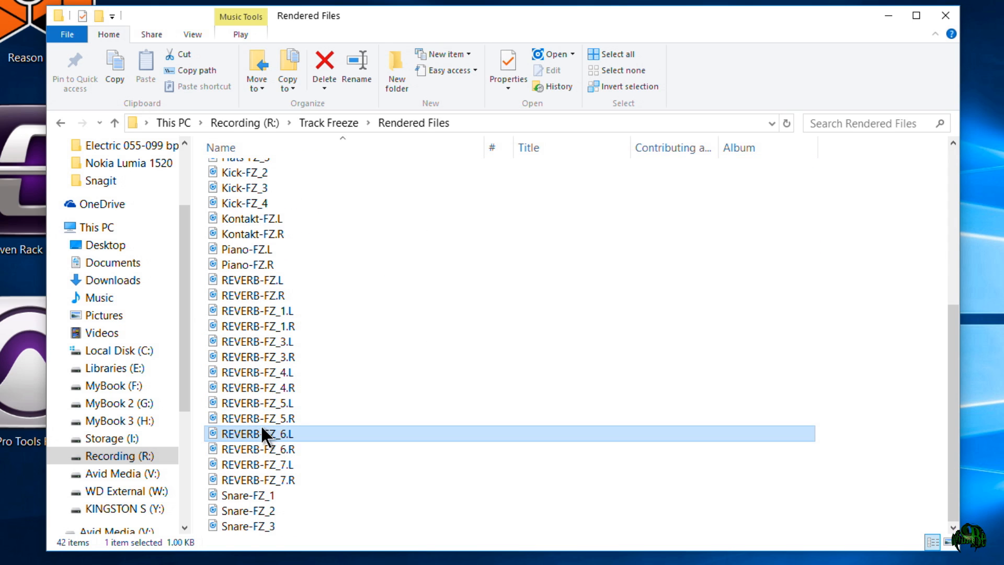
{"action": "left_click", "coordinate": [254, 356]}
{"action": "left_click", "coordinate": [248, 309]}
{"action": "left_click", "coordinate": [239, 203]}
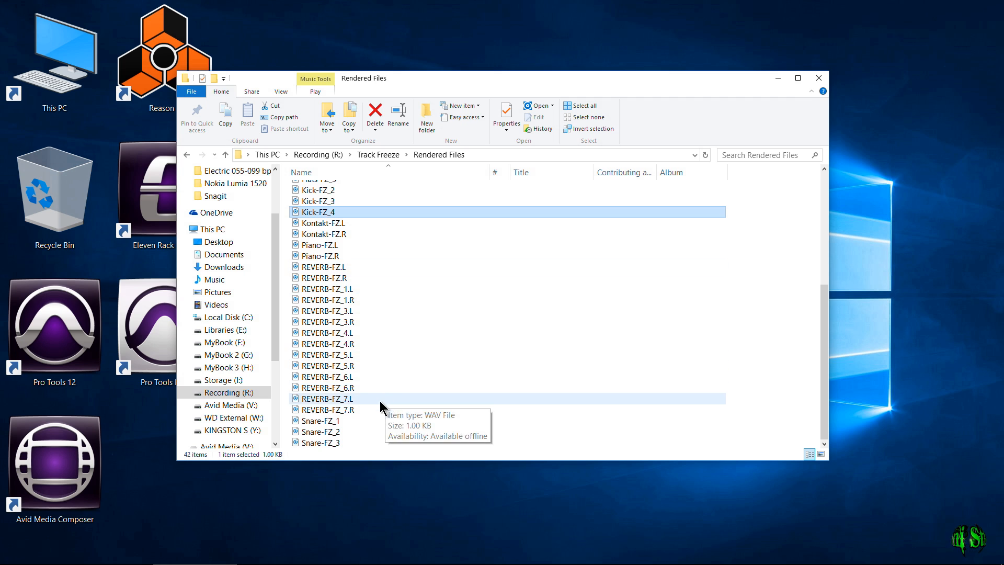
Reopen the Rendered Files folder from the Track Freeze session folder and review its full list of freeze files.
{"action": "scroll", "coordinate": [334, 418], "scroll_direction": "up", "scroll_amount": 6}
{"action": "left_click", "coordinate": [367, 156]}
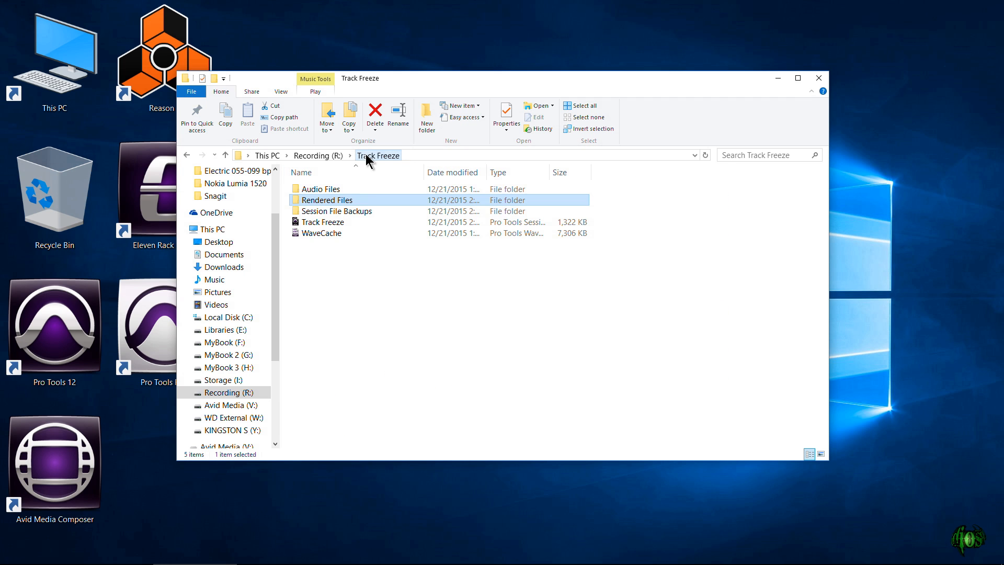
{"action": "double_click", "coordinate": [335, 202]}
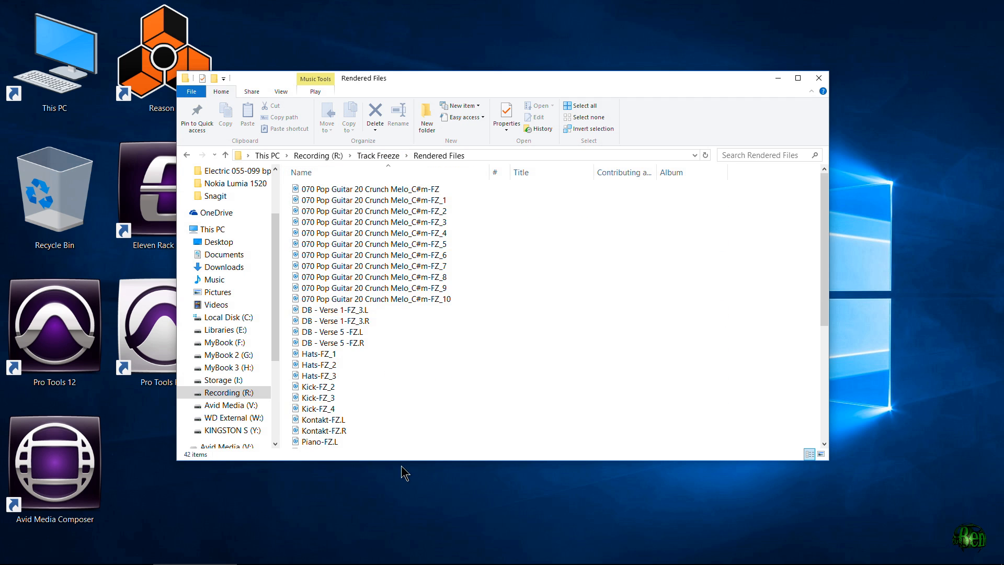
{"action": "scroll", "coordinate": [442, 352], "scroll_direction": "down", "scroll_amount": 6}
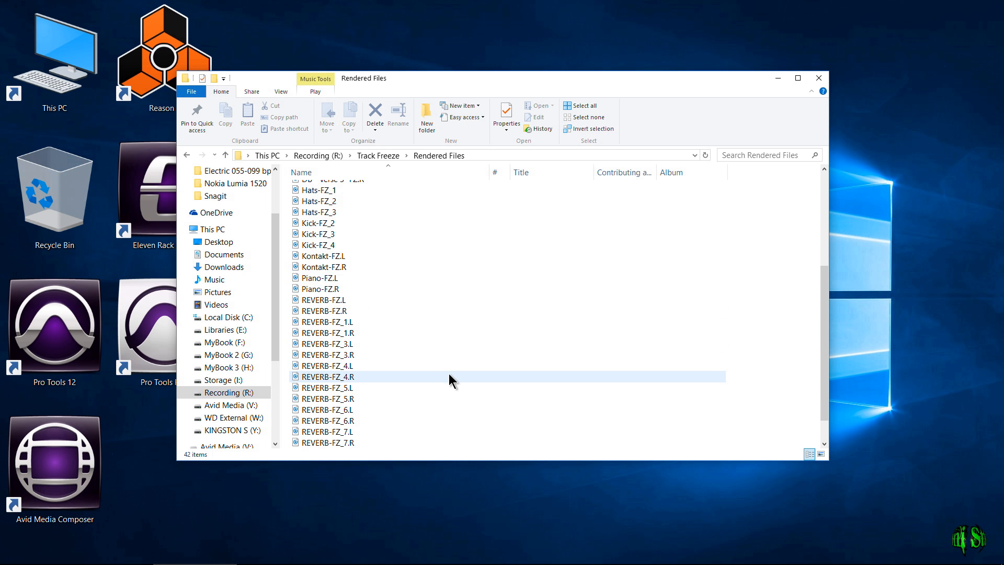
{"action": "scroll", "coordinate": [451, 379], "scroll_direction": "up", "scroll_amount": 6}
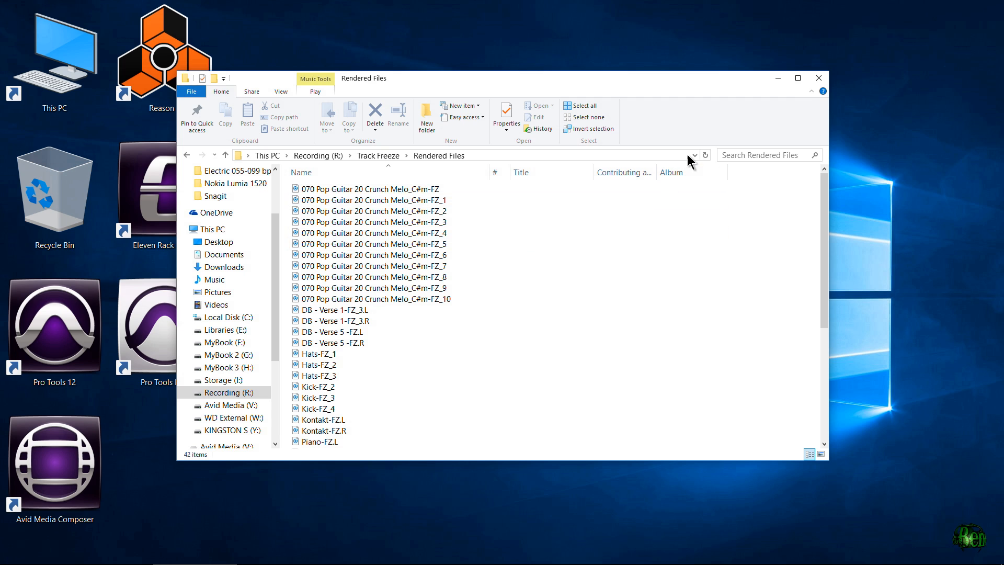
{"action": "scroll", "coordinate": [549, 318], "scroll_direction": "down", "scroll_amount": 5}
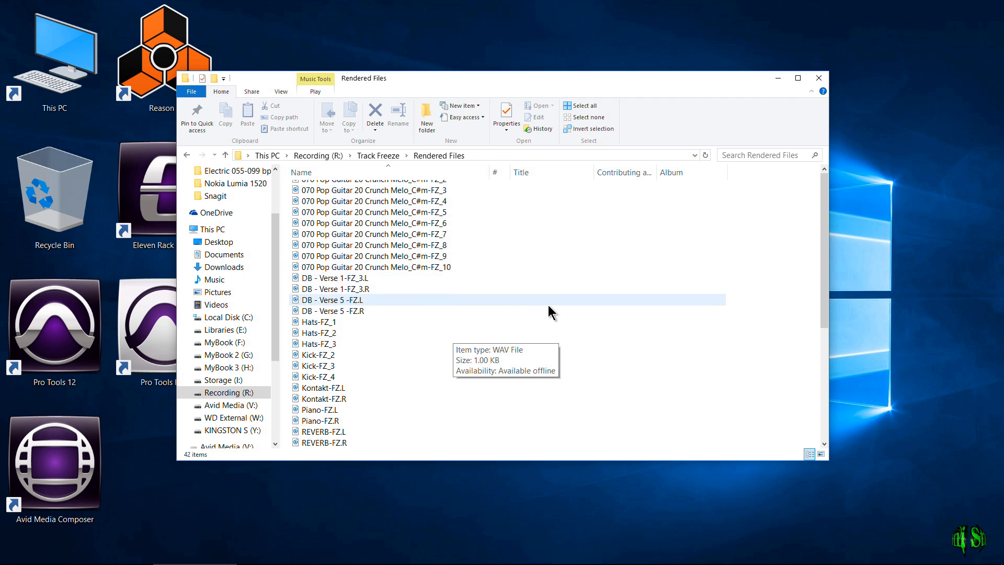
{"action": "scroll", "coordinate": [549, 319], "scroll_direction": "up", "scroll_amount": 5}
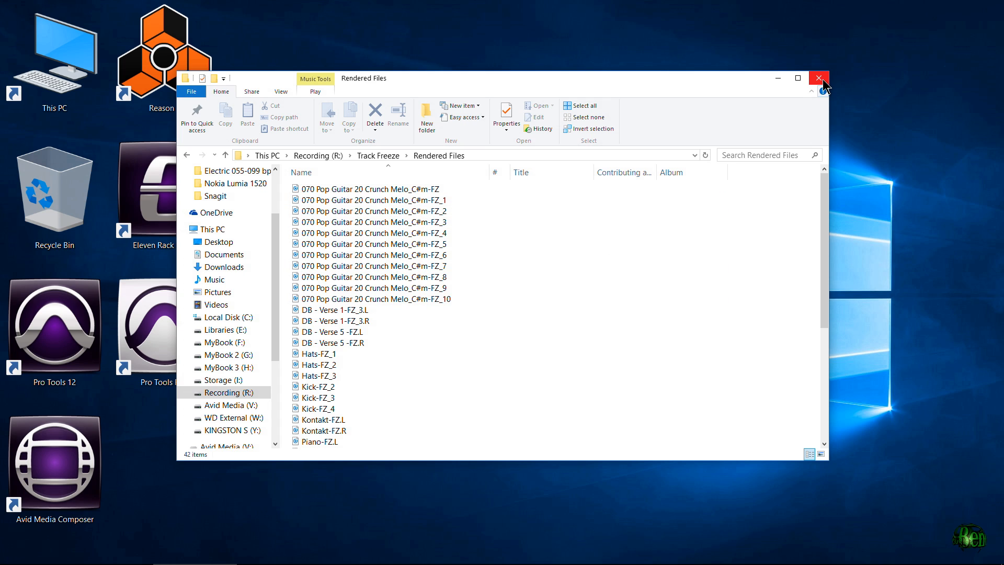
{"action": "left_click", "coordinate": [377, 155]}
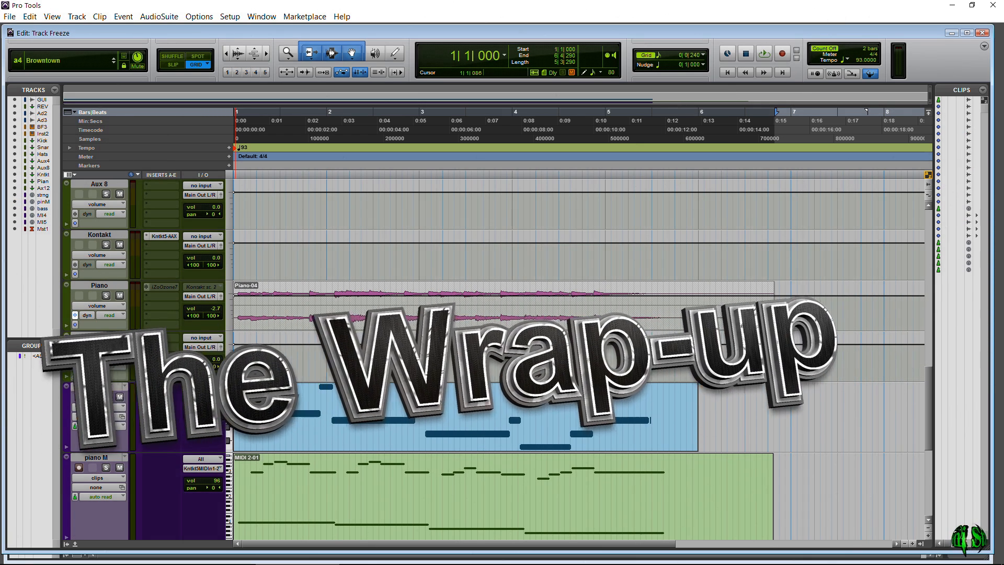
Inspect the MIDI channels assigned to the strings, Berlin Grand and Scarbee MM-Bass instruments in the Kontakt multi rack.
{"action": "left_click", "coordinate": [193, 399]}
{"action": "left_click", "coordinate": [198, 408]}
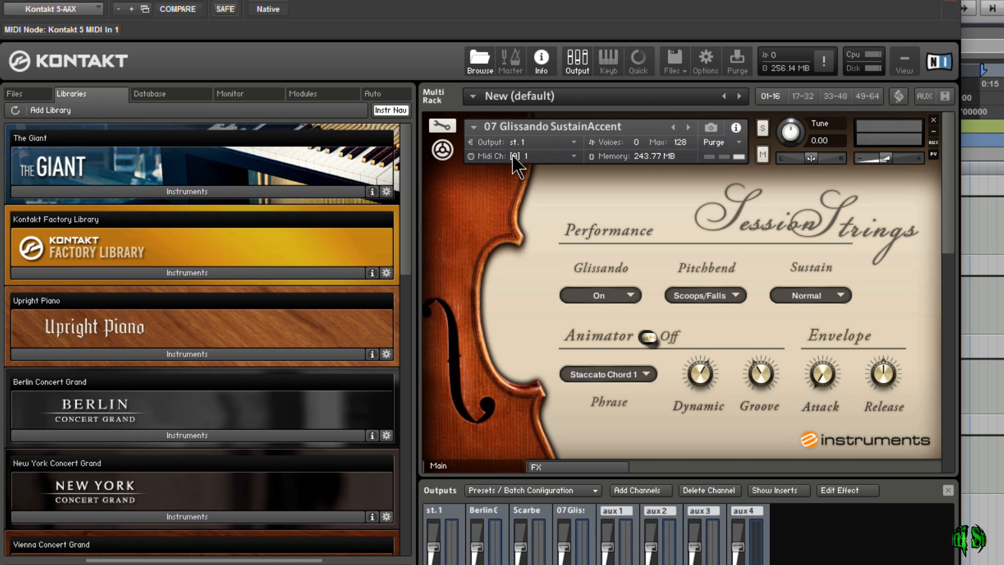
{"action": "left_click_drag", "start_coordinate": [950, 193], "coordinate": [946, 319]}
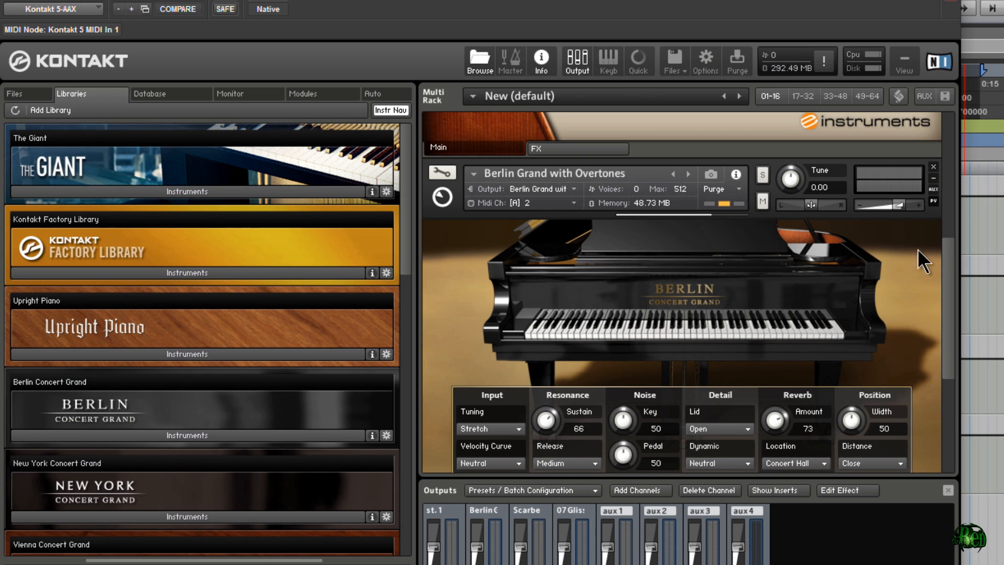
{"action": "left_click_drag", "start_coordinate": [946, 269], "coordinate": [946, 376]}
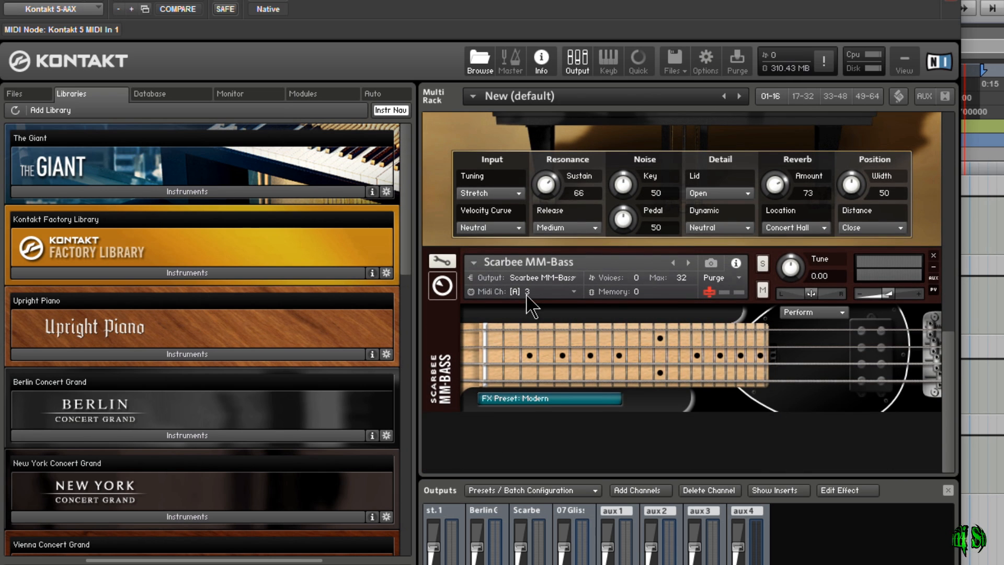
{"action": "left_click_drag", "start_coordinate": [946, 362], "coordinate": [946, 236]}
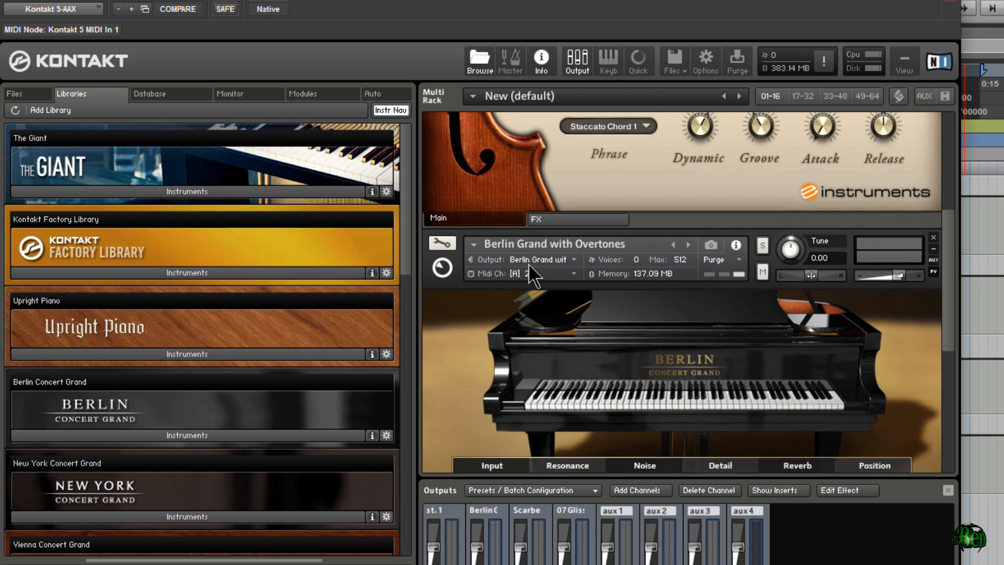
Check the output channel options for Berlin Grand with Overtones in Kontakt without changing the routing.
{"action": "left_click", "coordinate": [543, 258]}
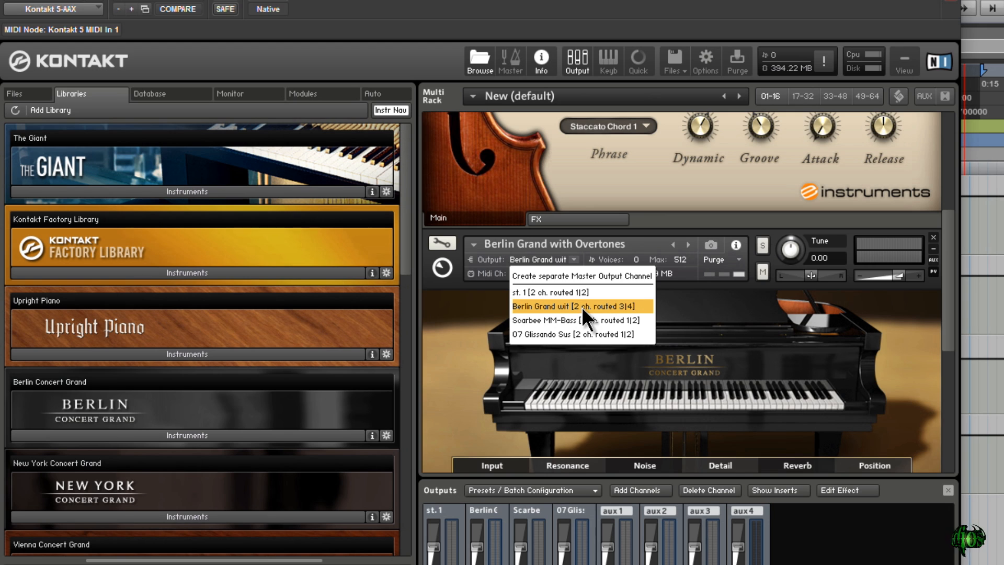
{"action": "left_click", "coordinate": [707, 344]}
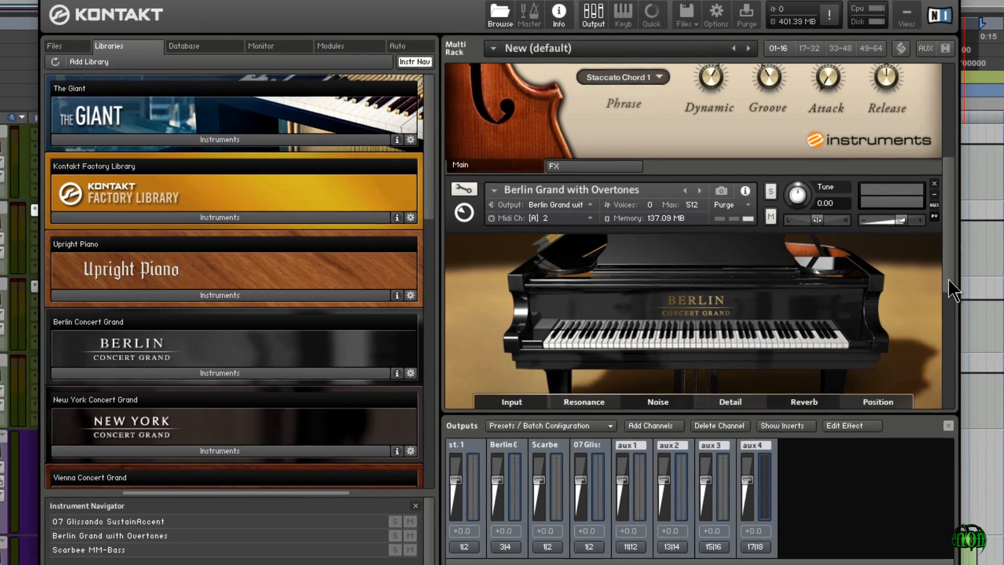
{"action": "left_click_drag", "start_coordinate": [949, 281], "coordinate": [940, 225]}
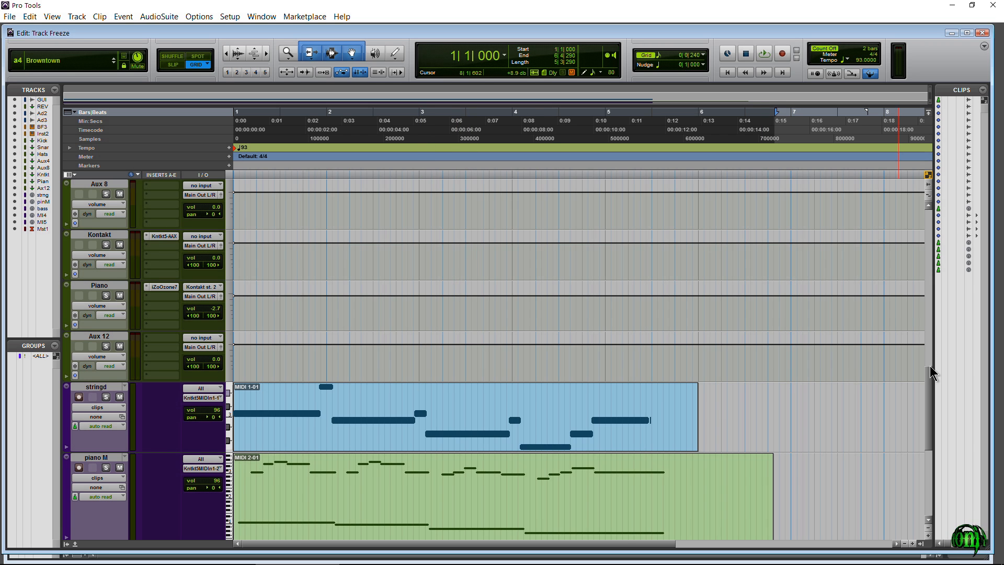
Check the Kontakt 5 MIDI In 1 channel choices for the stringd track's MIDI output.
{"action": "mouse_move", "coordinate": [930, 367]}
{"action": "left_mouse_down"}
{"action": "mouse_move", "coordinate": [930, 410]}
{"action": "mouse_move", "coordinate": [928, 365]}
{"action": "mouse_move", "coordinate": [928, 378]}
{"action": "left_mouse_up"}
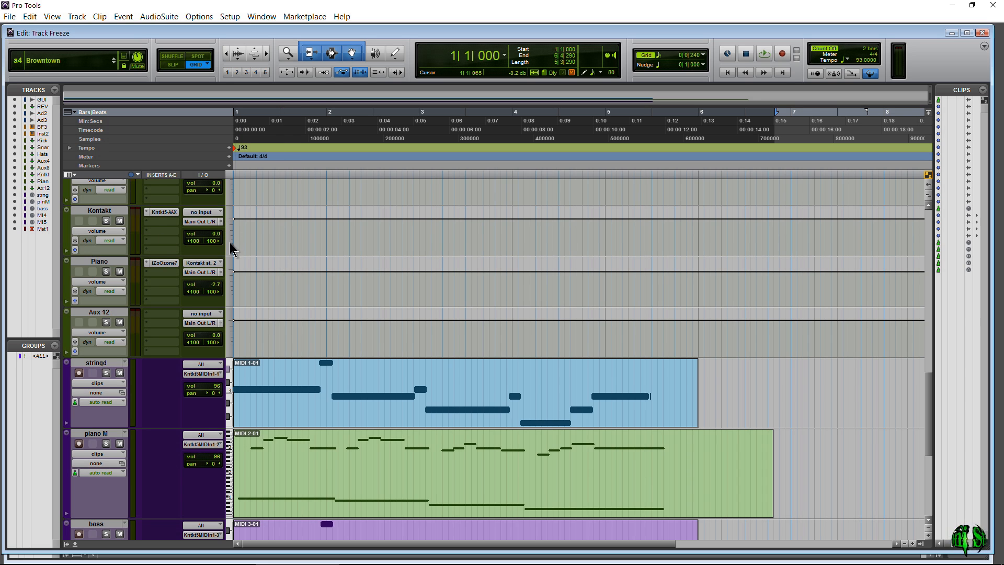
{"action": "left_click", "coordinate": [210, 375]}
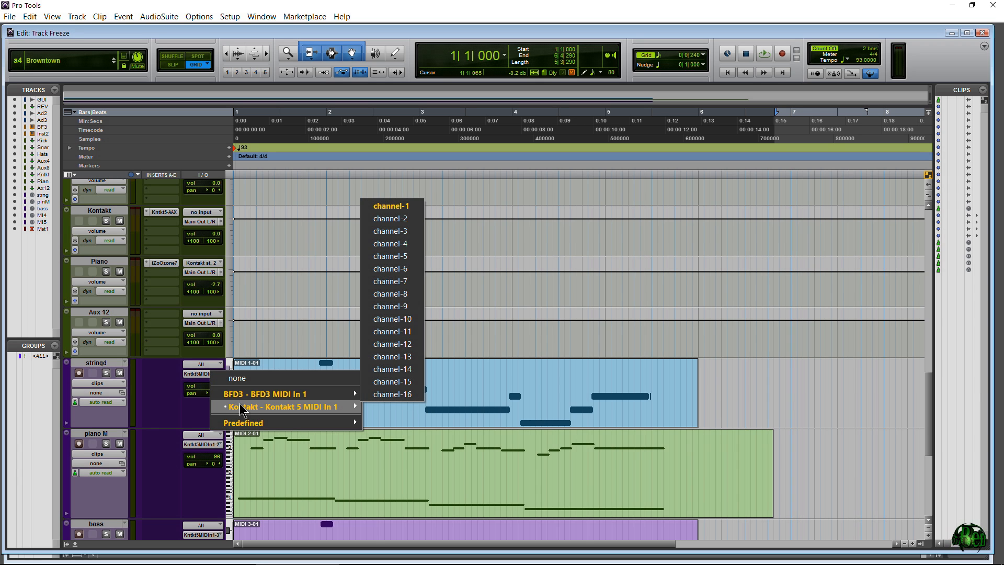
{"action": "left_click", "coordinate": [478, 413]}
Open the BFD3 plug-in and check the mono output options for its Kick mixer channel.
{"action": "scroll", "coordinate": [90, 370], "scroll_direction": "down", "scroll_amount": 1}
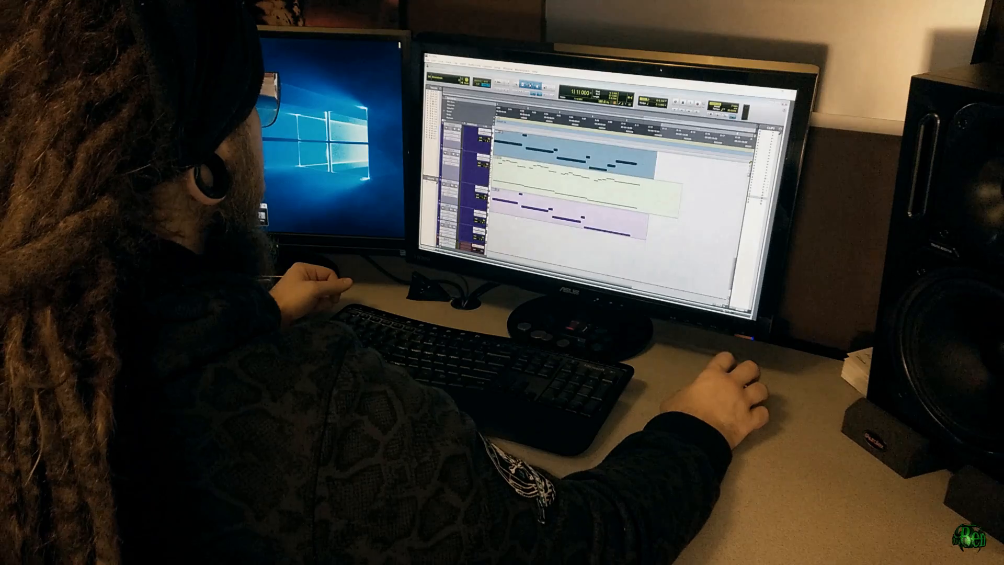
{"action": "scroll", "coordinate": [517, 218], "scroll_direction": "up", "scroll_amount": 3}
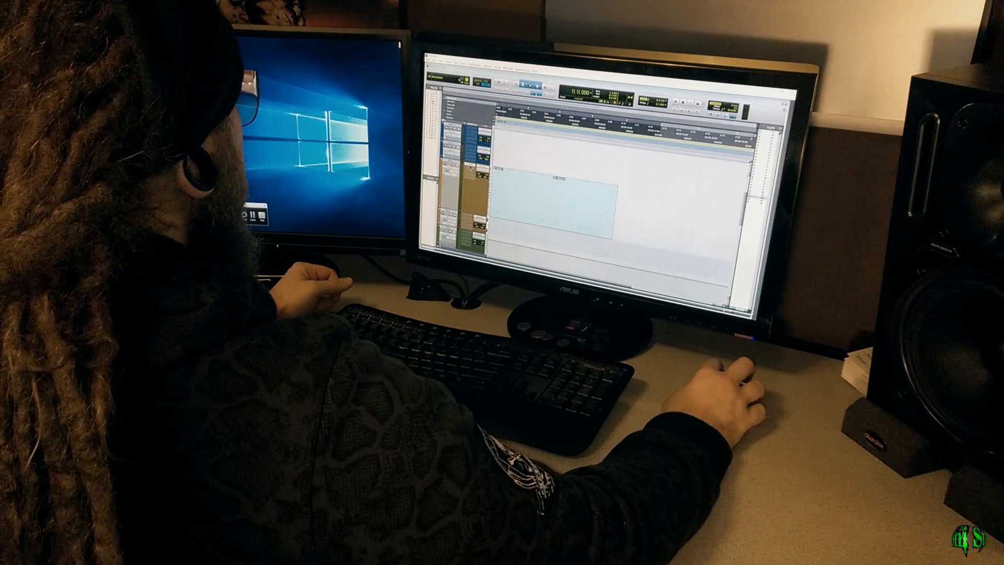
{"action": "left_click", "coordinate": [471, 137]}
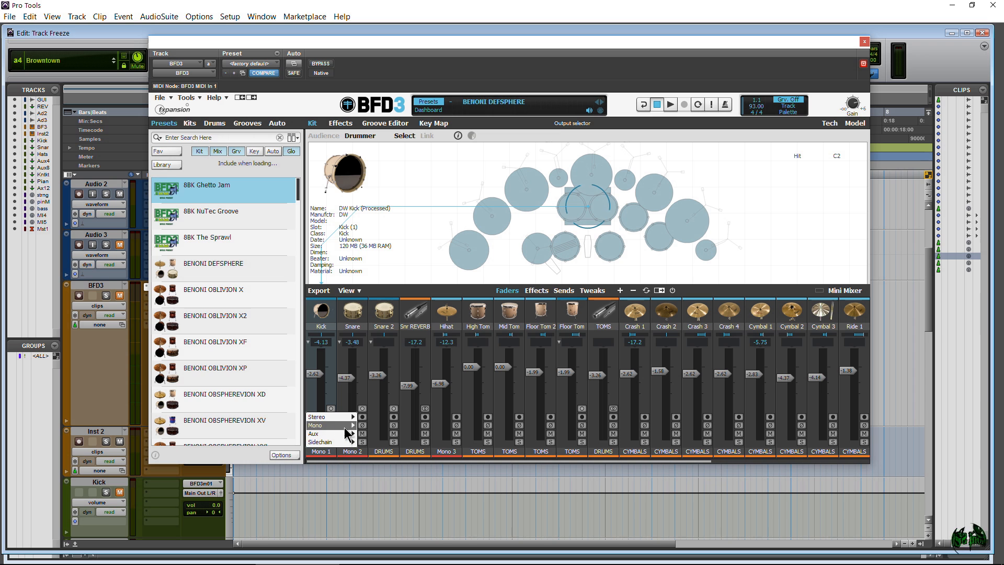
{"action": "mouse_move", "coordinate": [345, 428]}
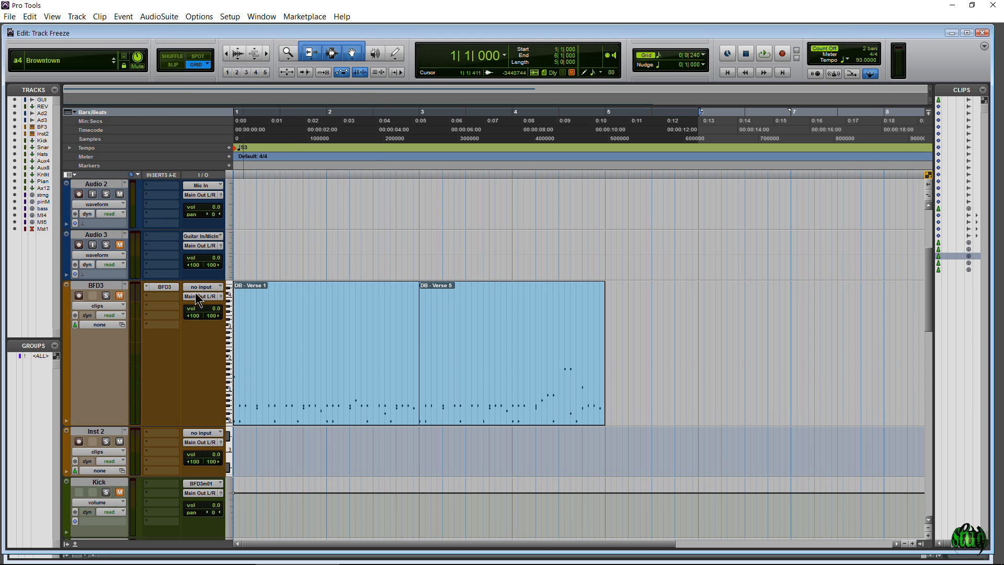
Review the BFD3 plug-in outputs available as the Kick track's input, keep BFD3m01, and select the Kick track.
{"action": "scroll", "coordinate": [197, 298], "scroll_direction": "down", "scroll_amount": 3}
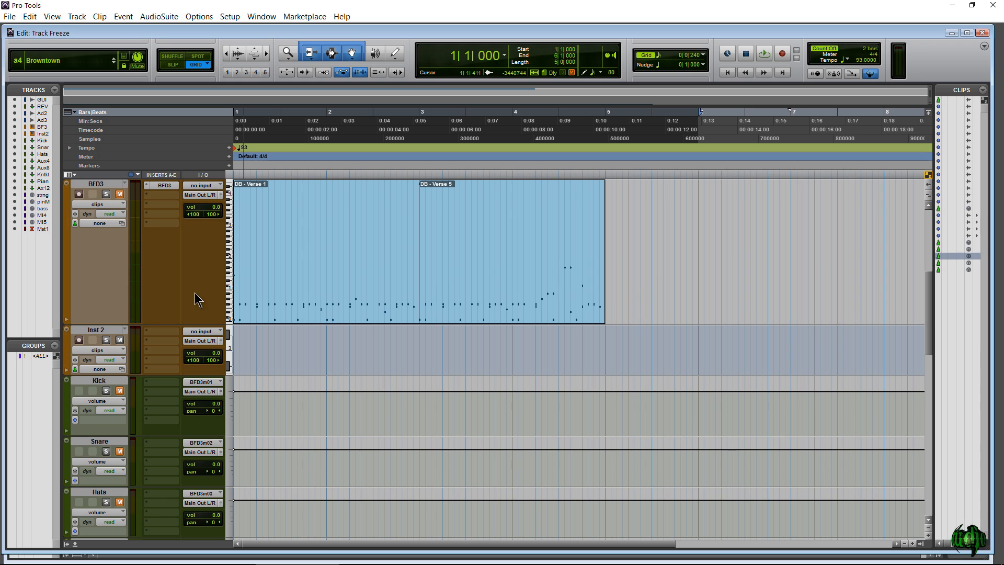
{"action": "left_click", "coordinate": [202, 382]}
{"action": "mouse_move", "coordinate": [221, 428]}
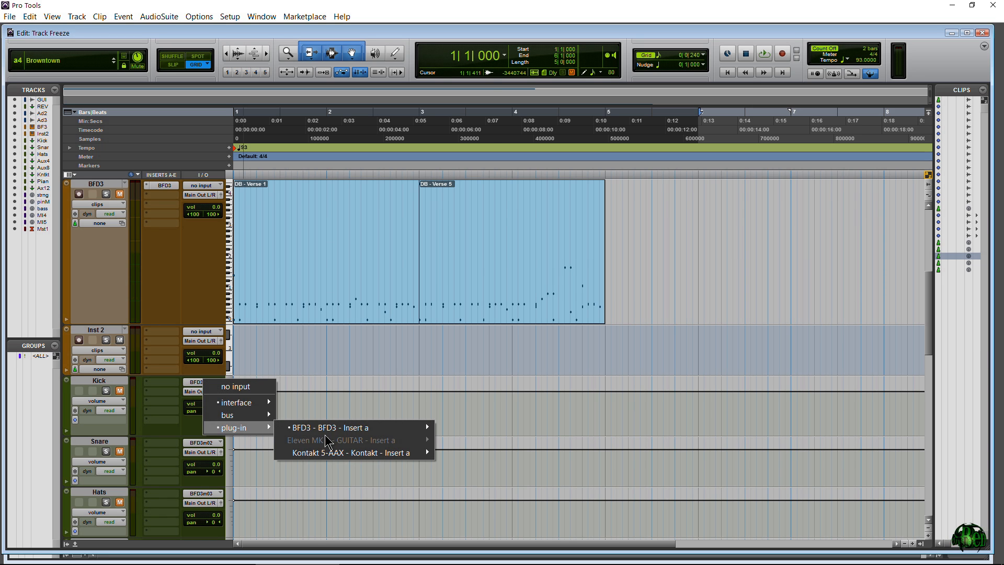
{"action": "mouse_move", "coordinate": [334, 429]}
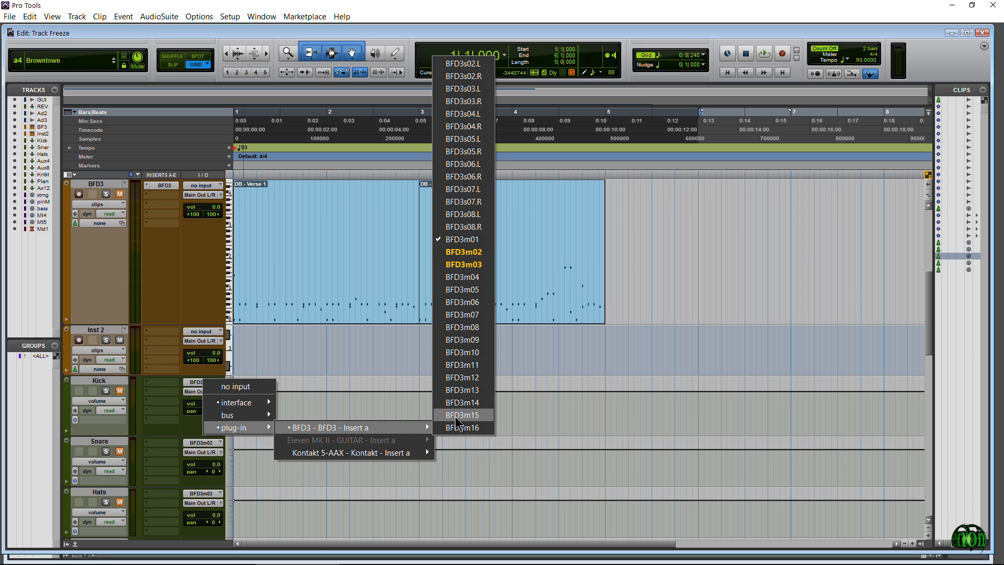
{"action": "left_click", "coordinate": [483, 240]}
{"action": "left_click", "coordinate": [98, 381]}
Start freezing the BFD3 track, answer the auxiliary output question, and cancel the render.
{"action": "scroll", "coordinate": [471, 309], "scroll_direction": "up", "scroll_amount": 1}
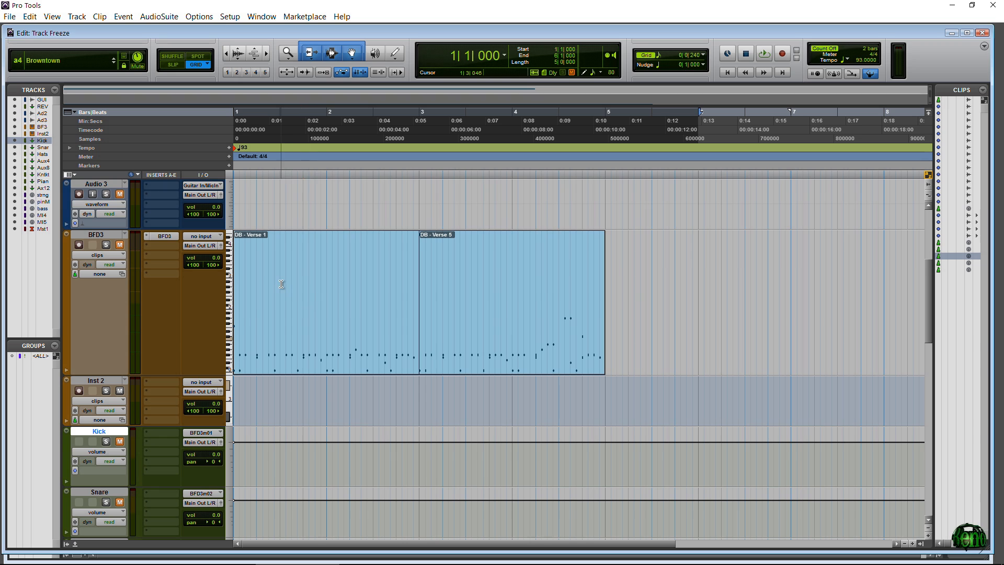
{"action": "scroll", "coordinate": [352, 403], "scroll_direction": "down", "scroll_amount": 1}
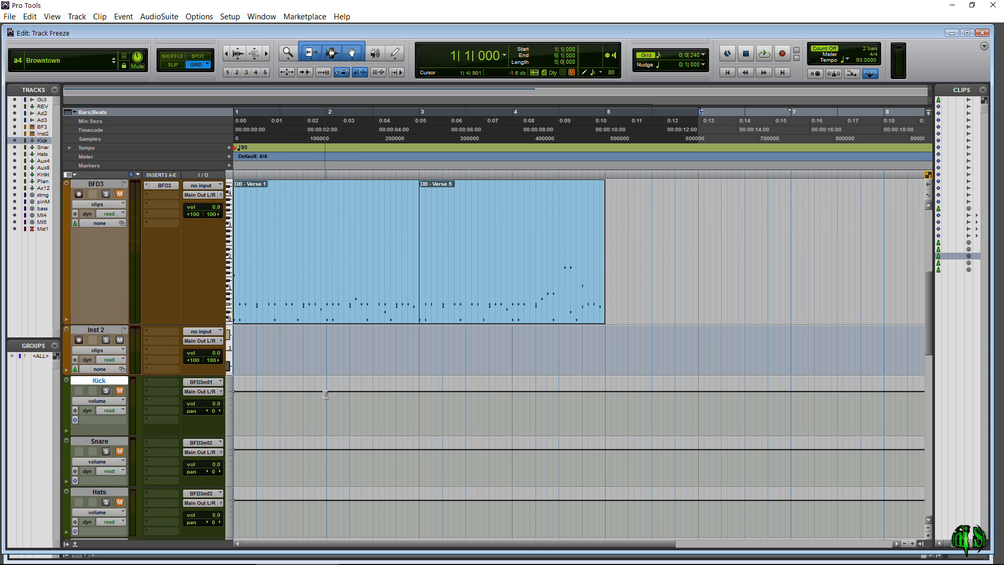
{"action": "scroll", "coordinate": [325, 395], "scroll_direction": "down", "scroll_amount": 1}
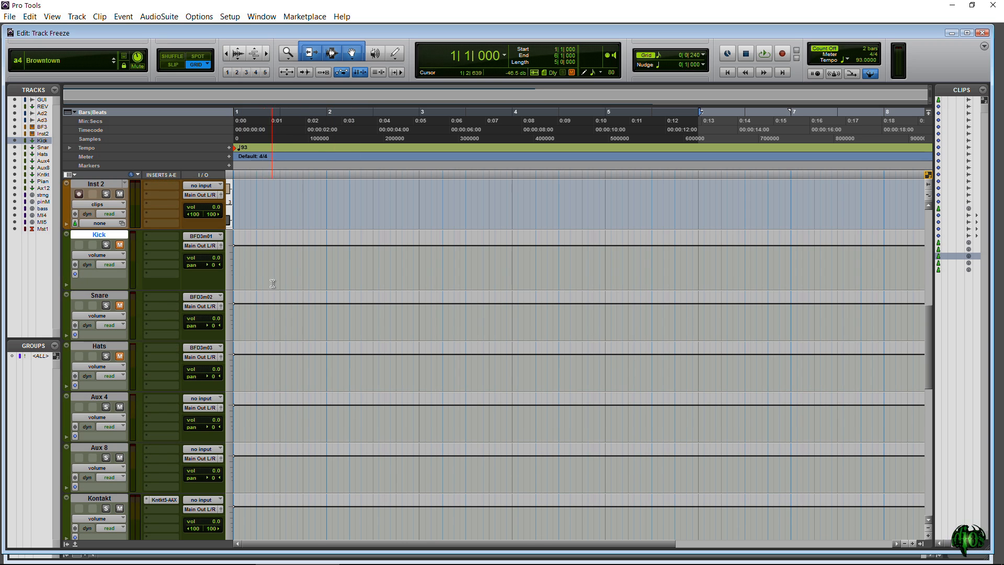
{"action": "scroll", "coordinate": [275, 307], "scroll_direction": "up", "scroll_amount": 2}
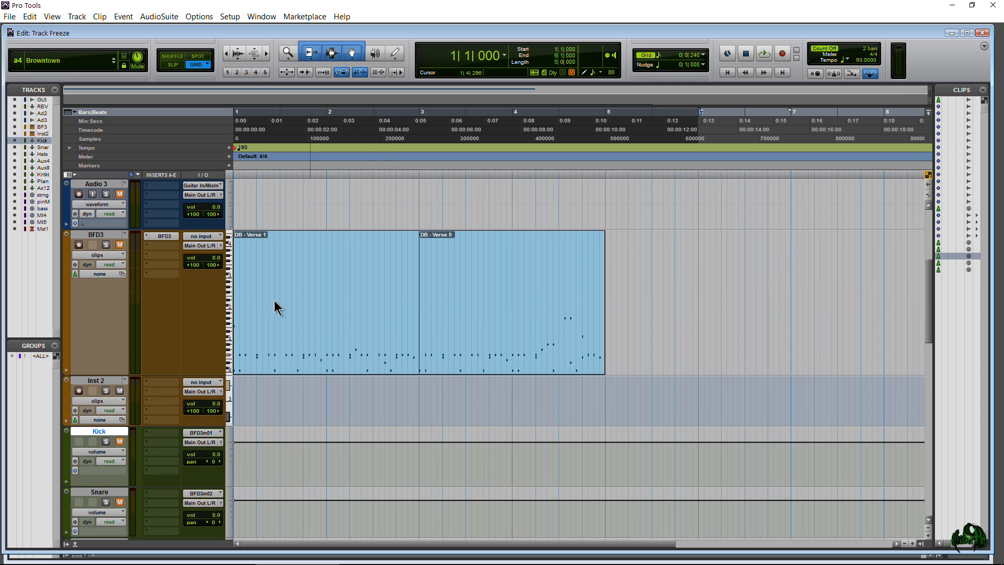
{"action": "left_click", "coordinate": [75, 265]}
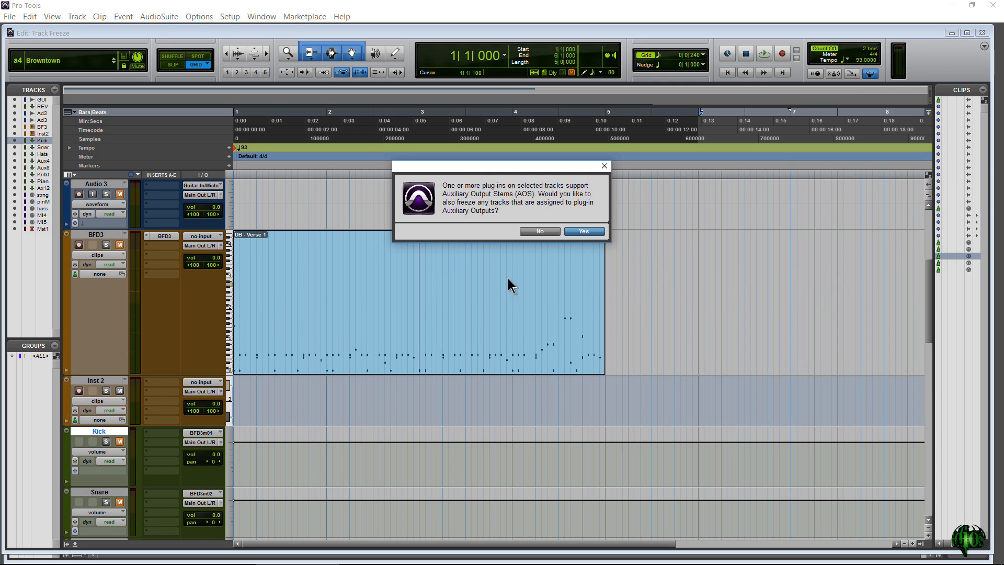
{"action": "left_click", "coordinate": [599, 170]}
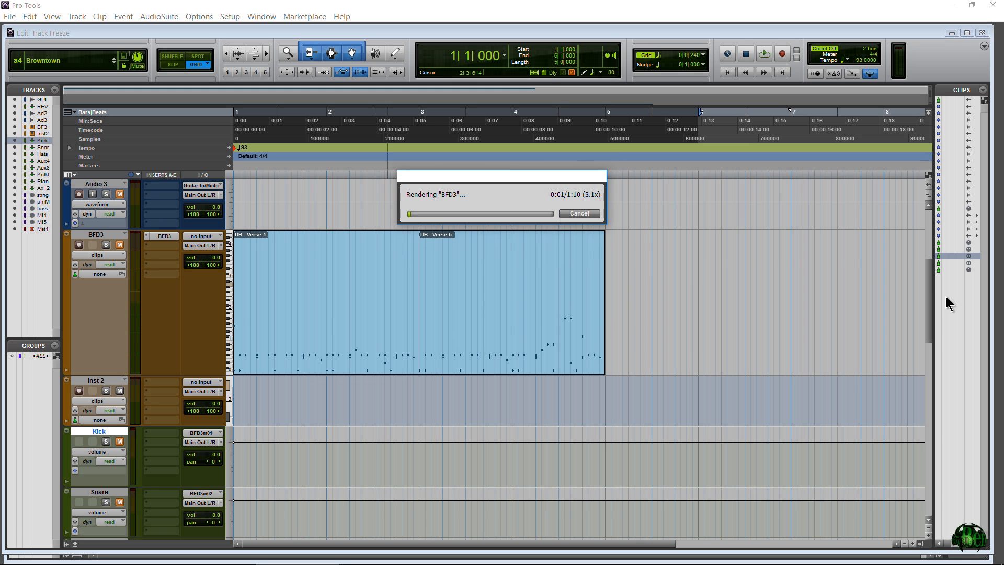
{"action": "left_click", "coordinate": [579, 214]}
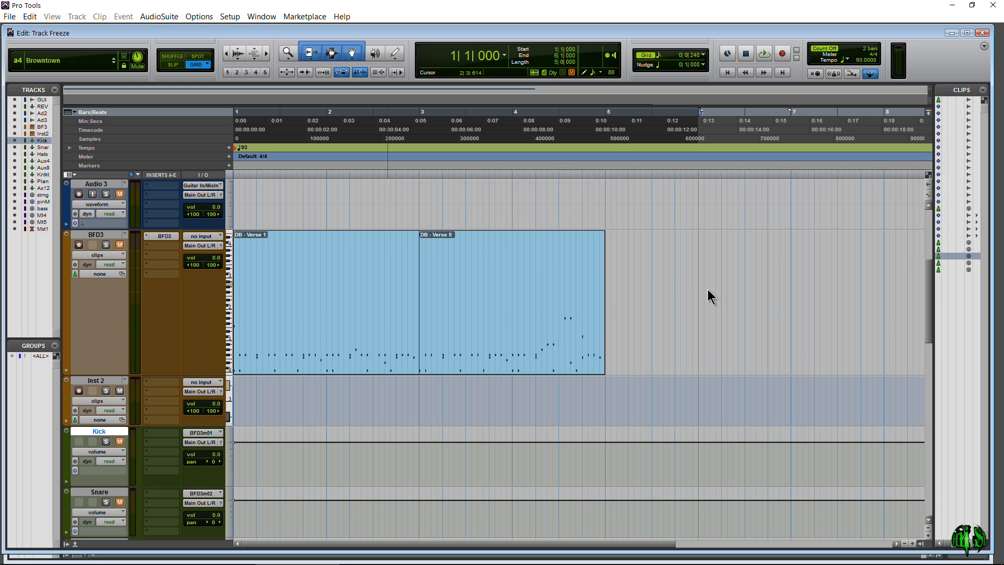
{"action": "left_click_drag", "start_coordinate": [930, 322], "coordinate": [926, 247]}
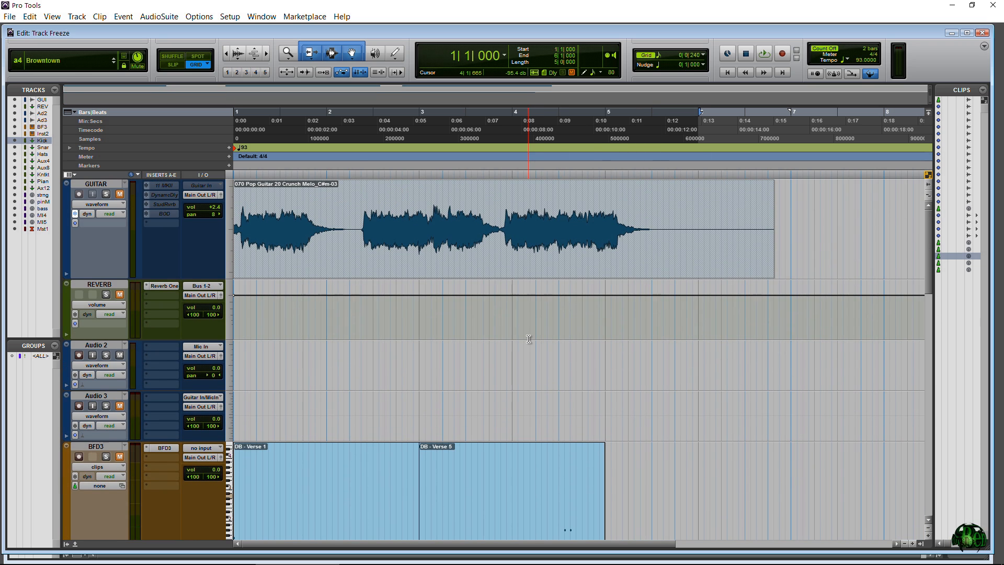